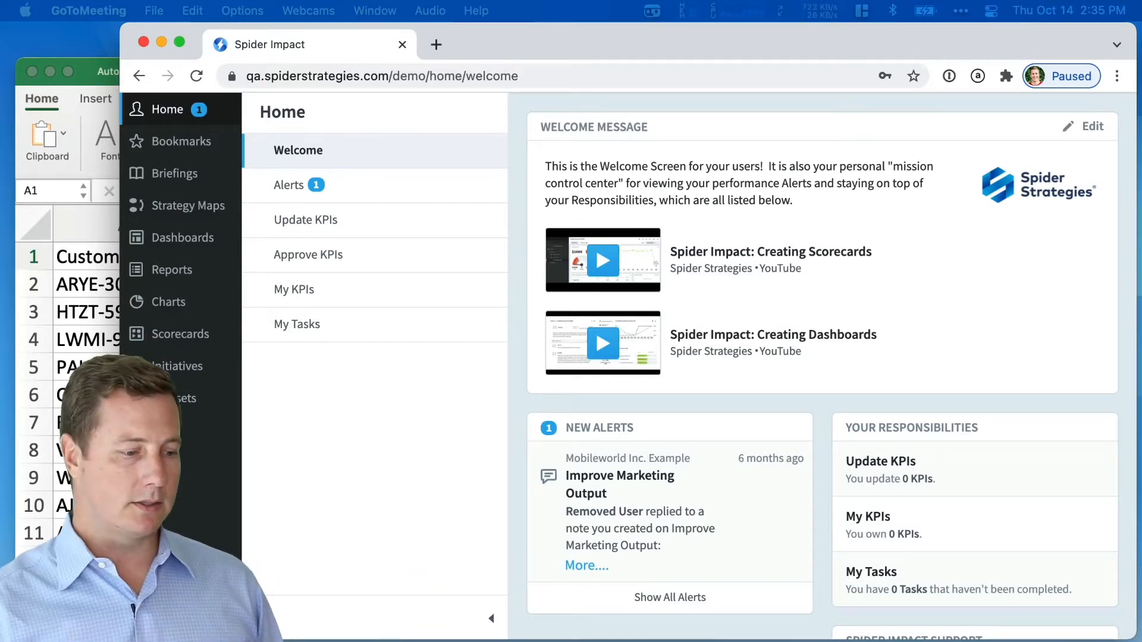
- Check the Sale Date, Sale Price and Sales Employee headers in Device Sales 20k, then close it and maximize Chrome
click(94, 74)
drag(94, 74, 120, 65)
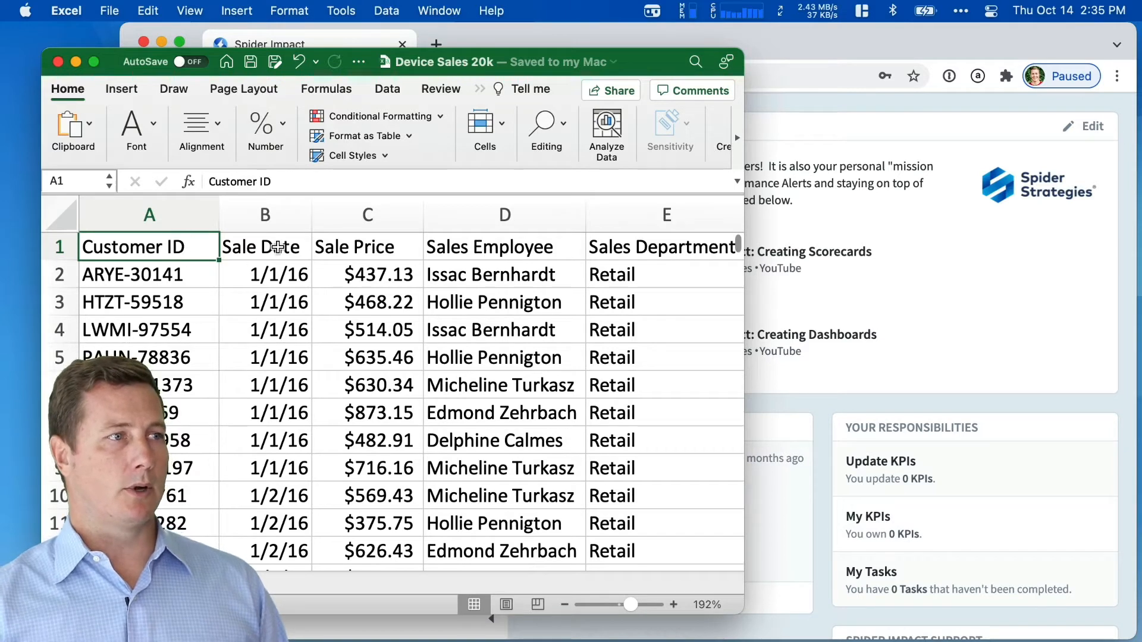
click(278, 249)
click(362, 252)
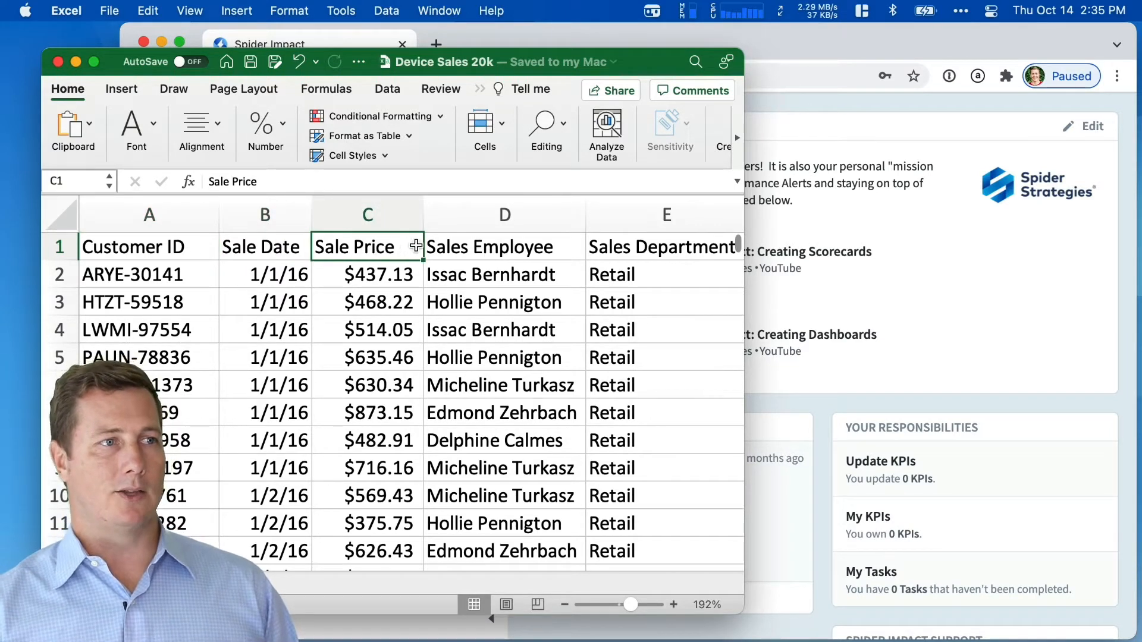
click(521, 249)
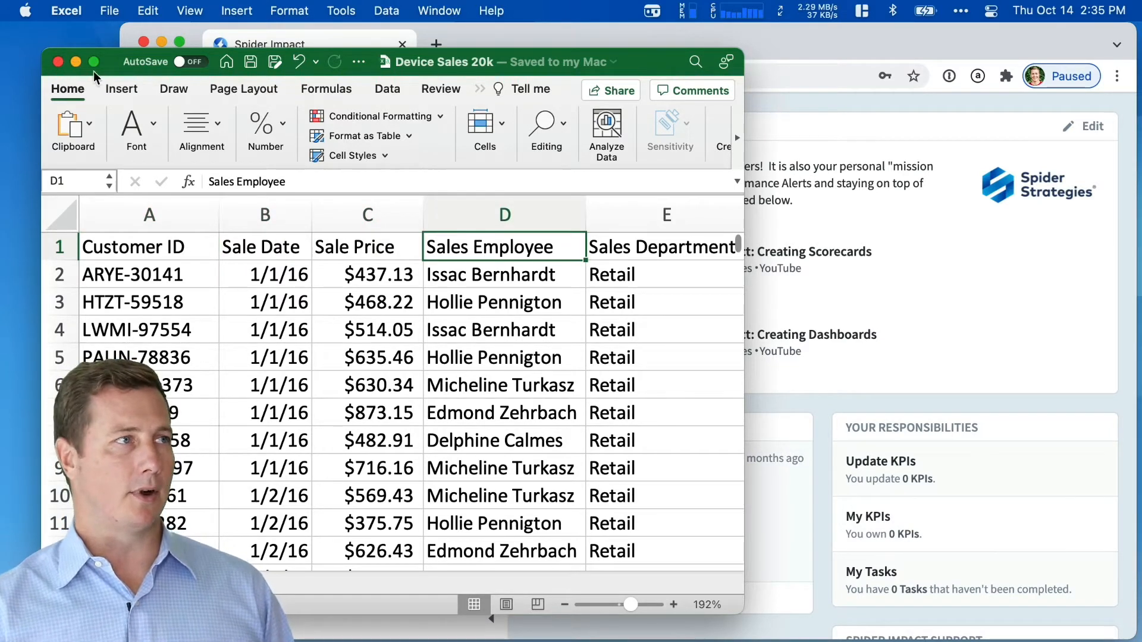
click(59, 63)
click(178, 42)
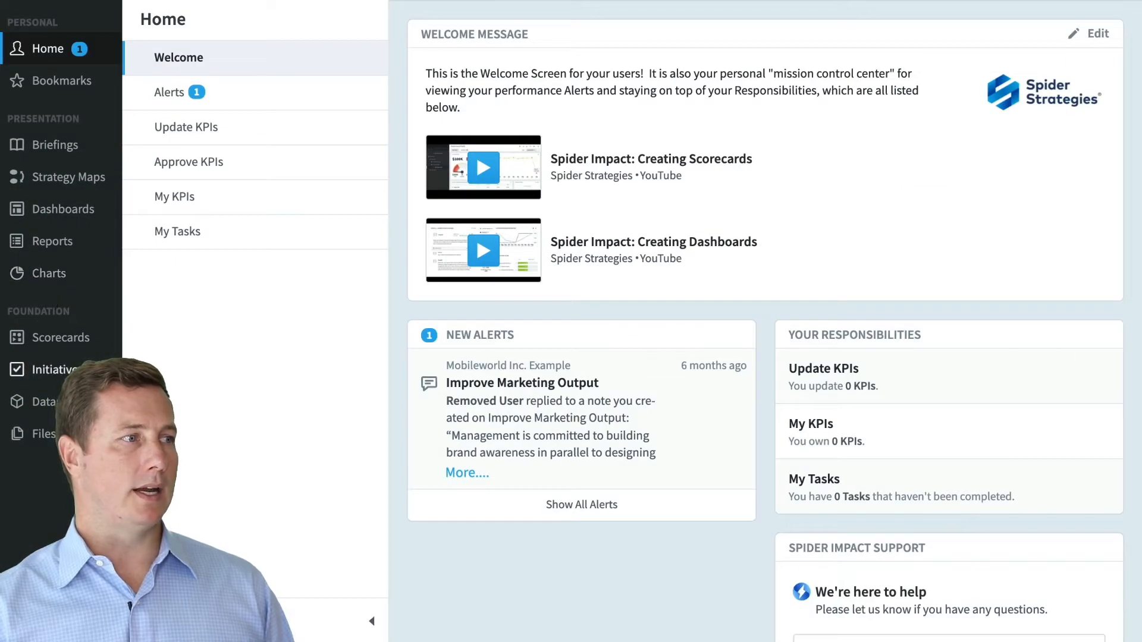
- Switch to the Mobileworld Inc. Example organization and start a New Dataset from Datasets
click(47, 401)
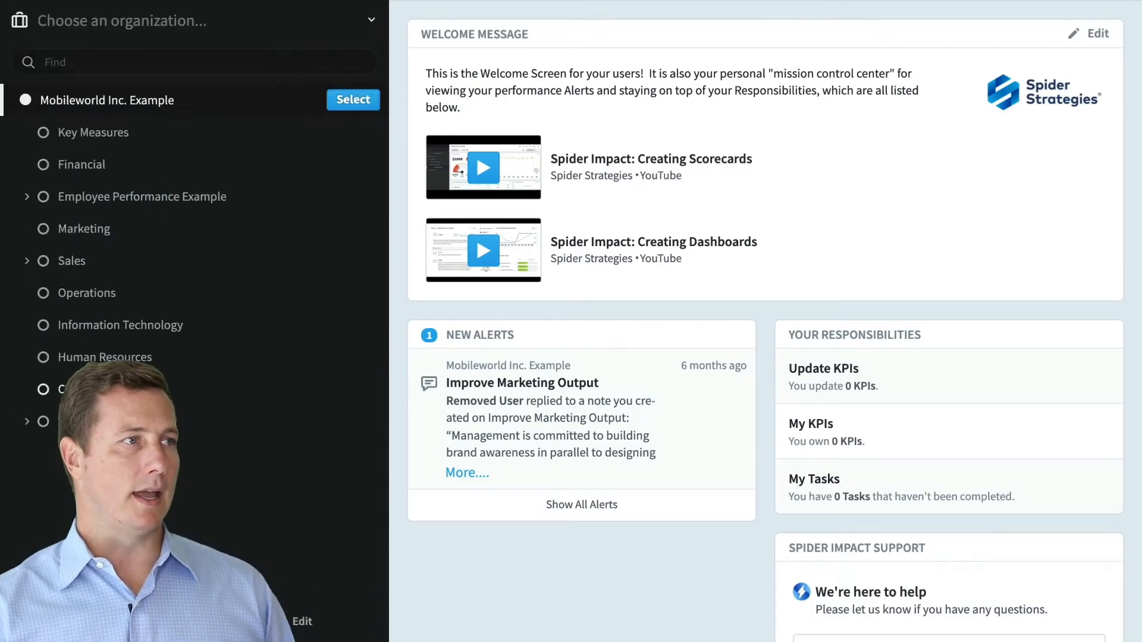
click(363, 99)
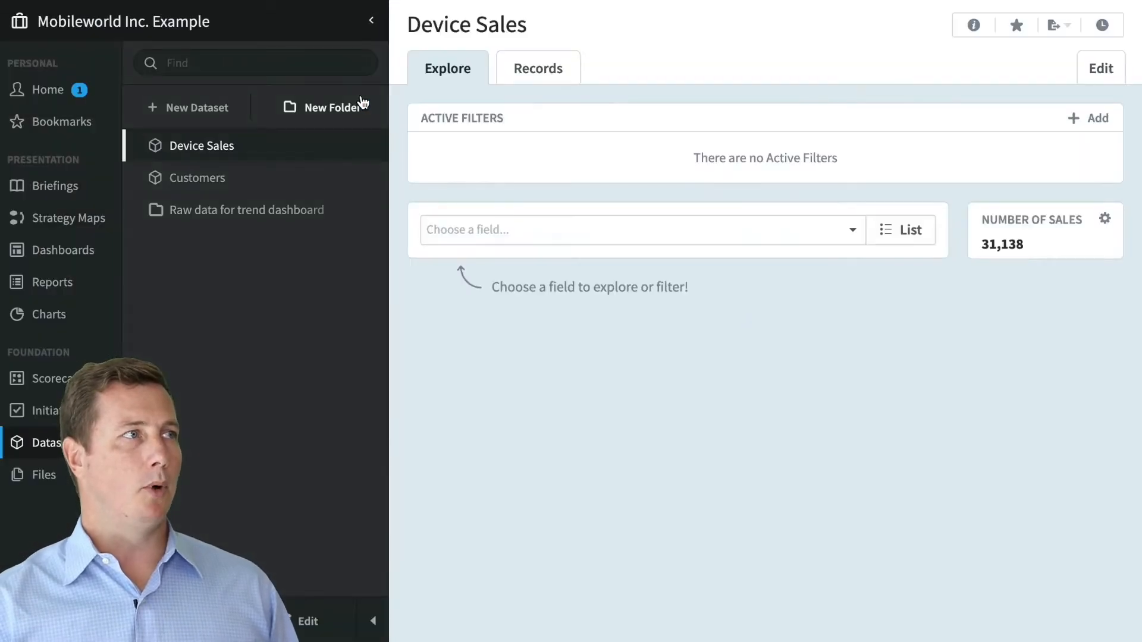
click(207, 123)
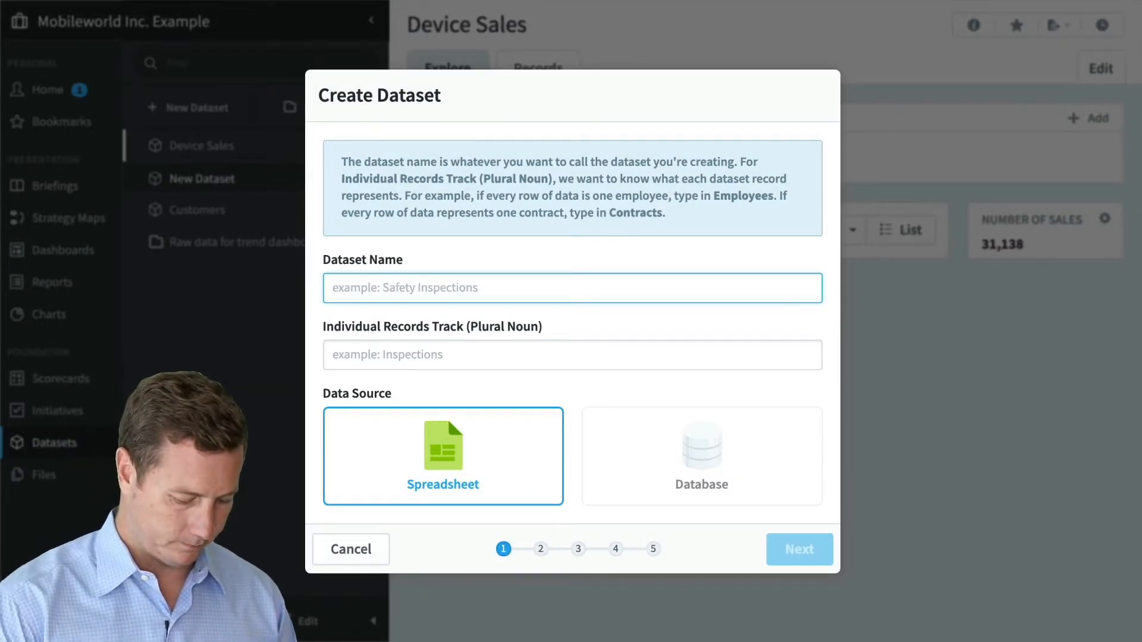
- Name the dataset 'Sales (test)', set Individual Records Track to 'Sales', and keep the Spreadsheet source
text(Sales (test))
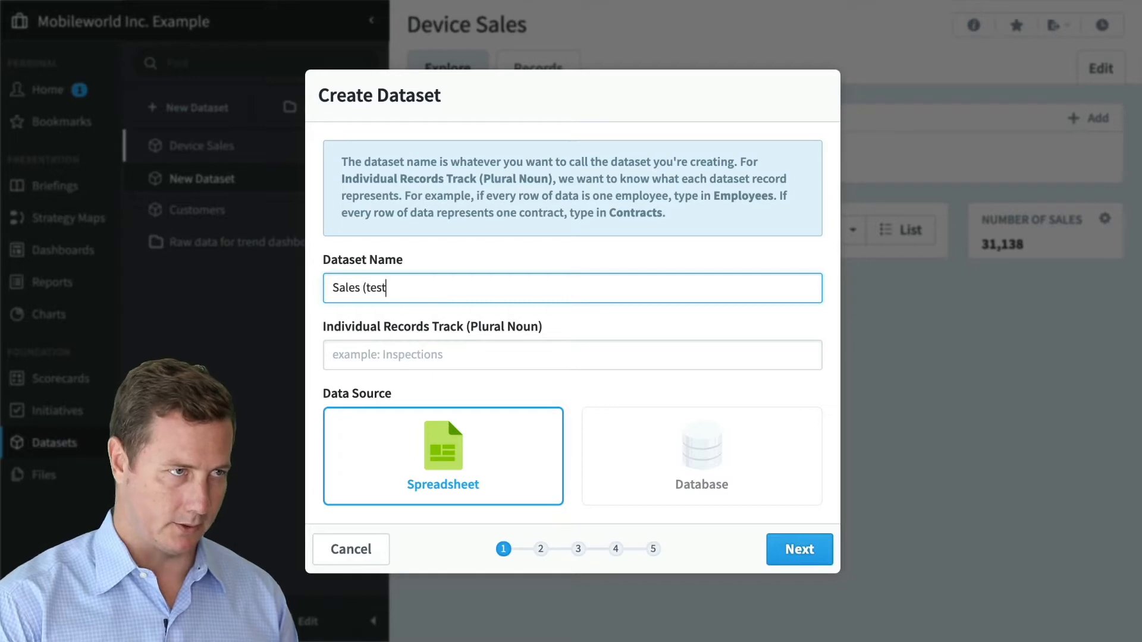
key(Tab)
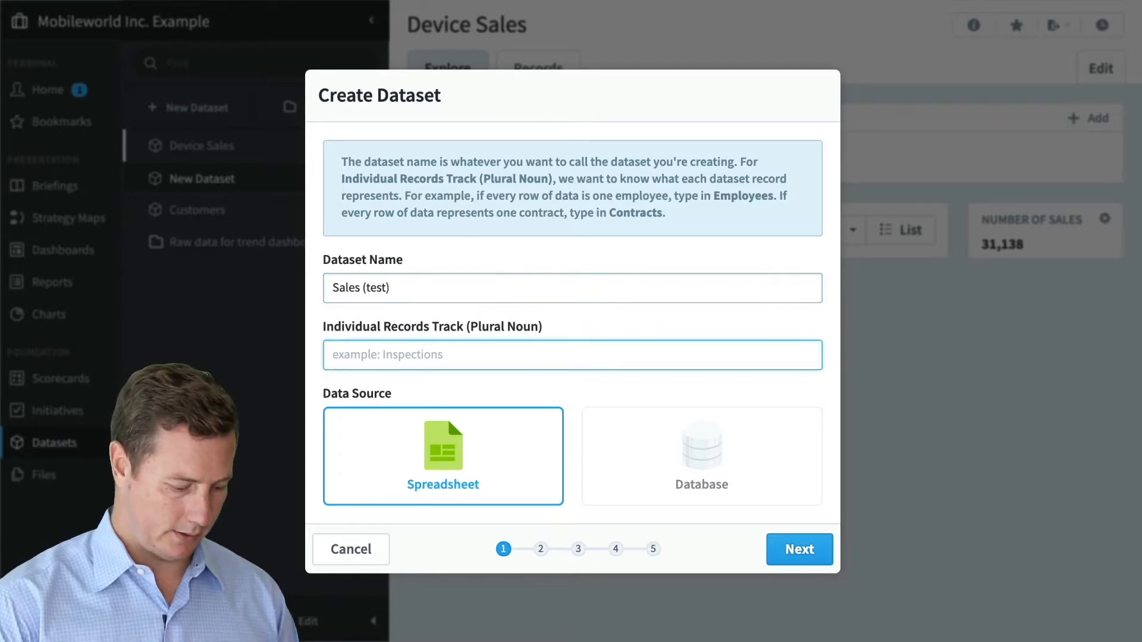
text(Sales)
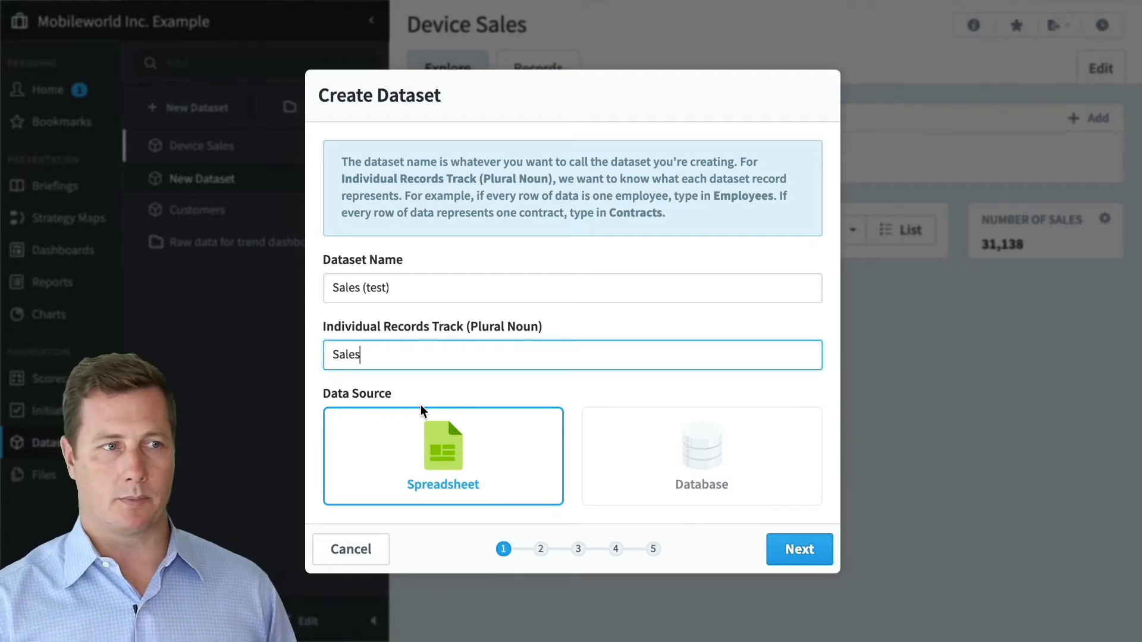
click(820, 547)
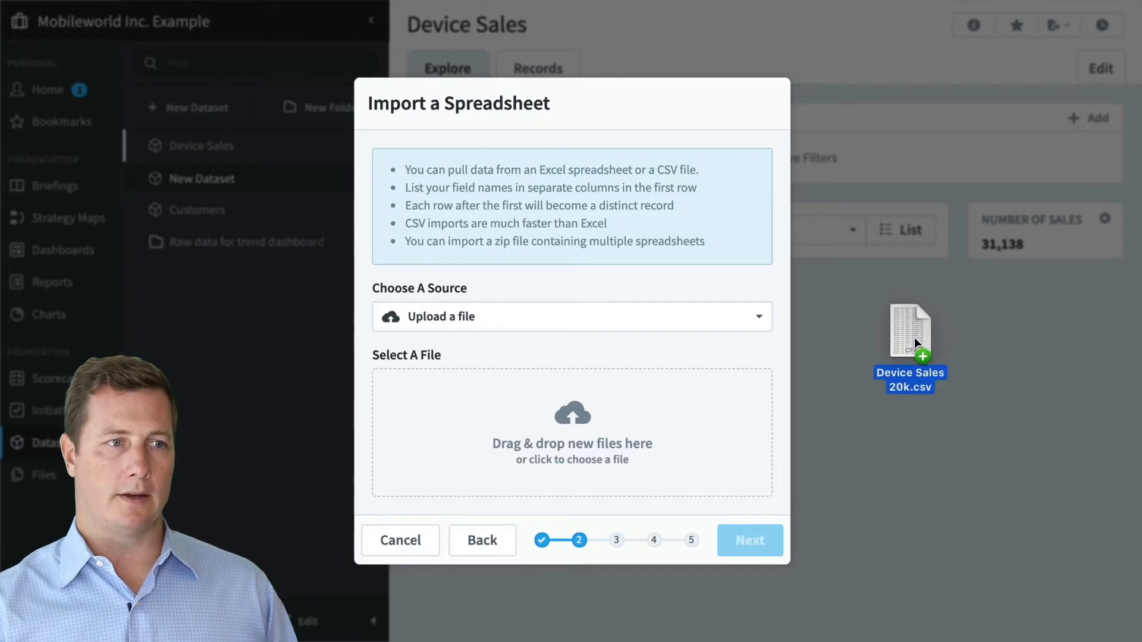
- Upload Device Sales 20k.csv, accept the first row as header, and skip data transformations
drag(915, 337, 476, 454)
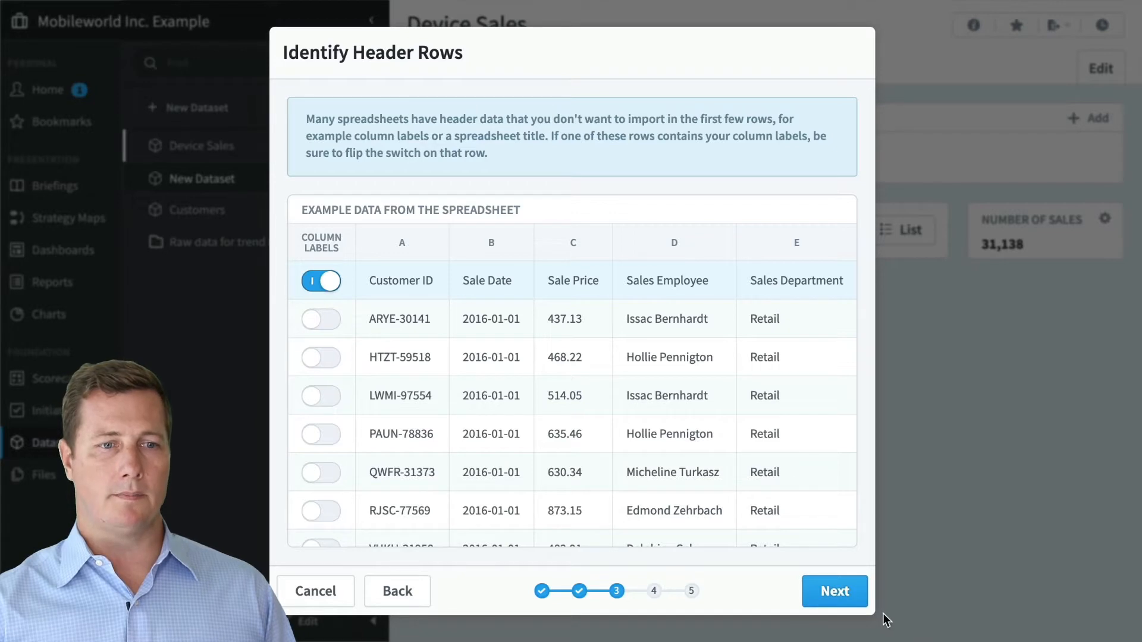
click(863, 601)
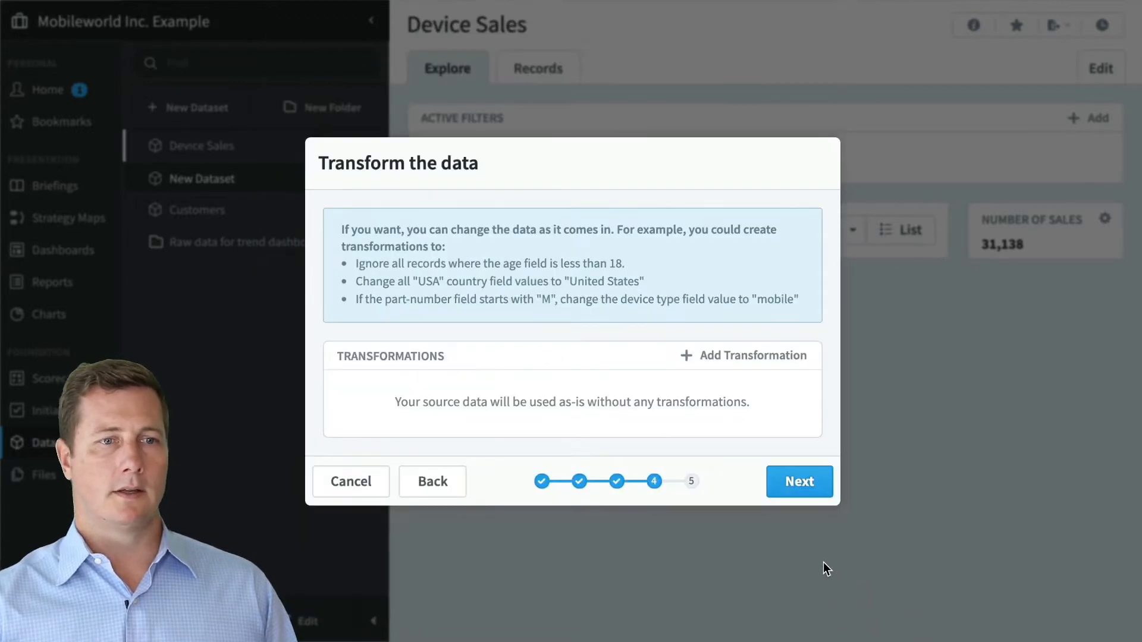
click(803, 482)
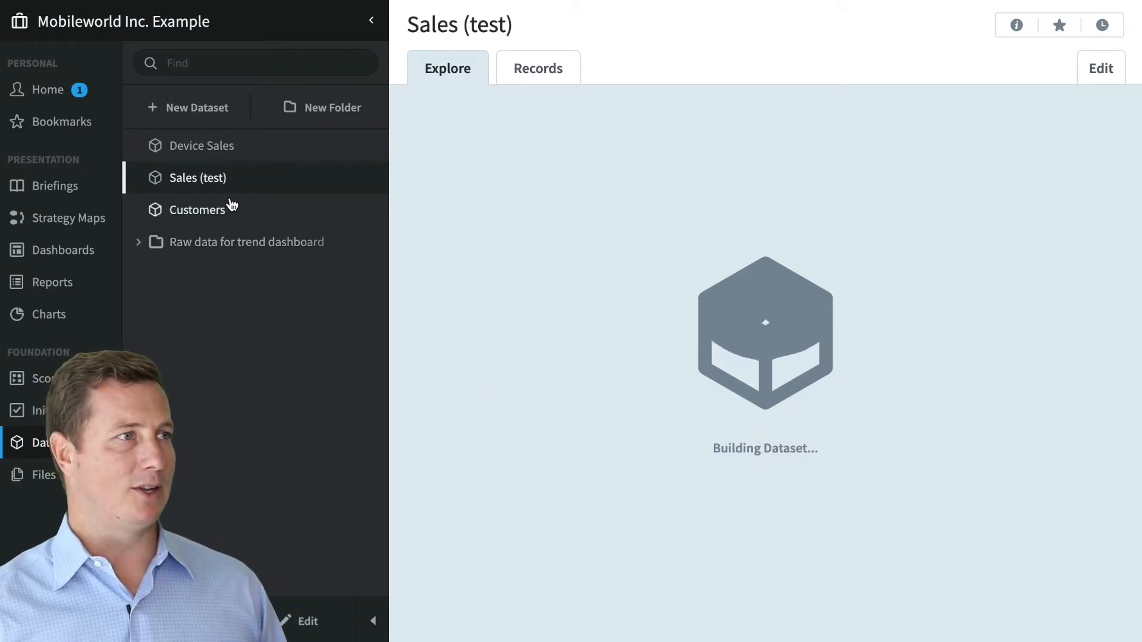
- Open the Device Sales dataset, scroll through its Records table, and return to Explore
click(231, 148)
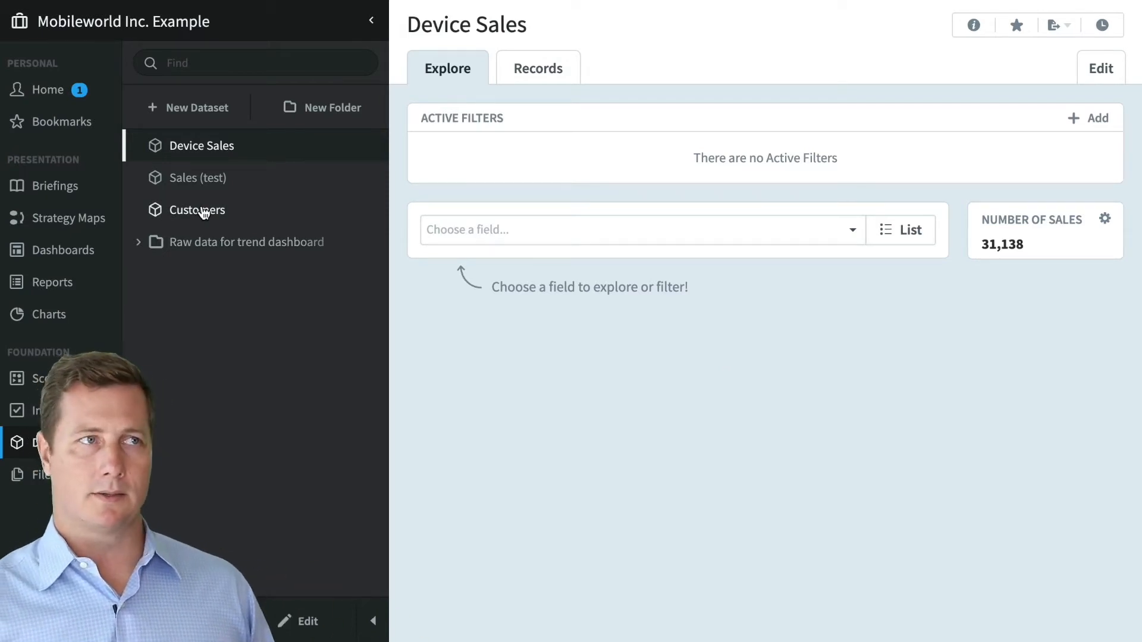
click(539, 67)
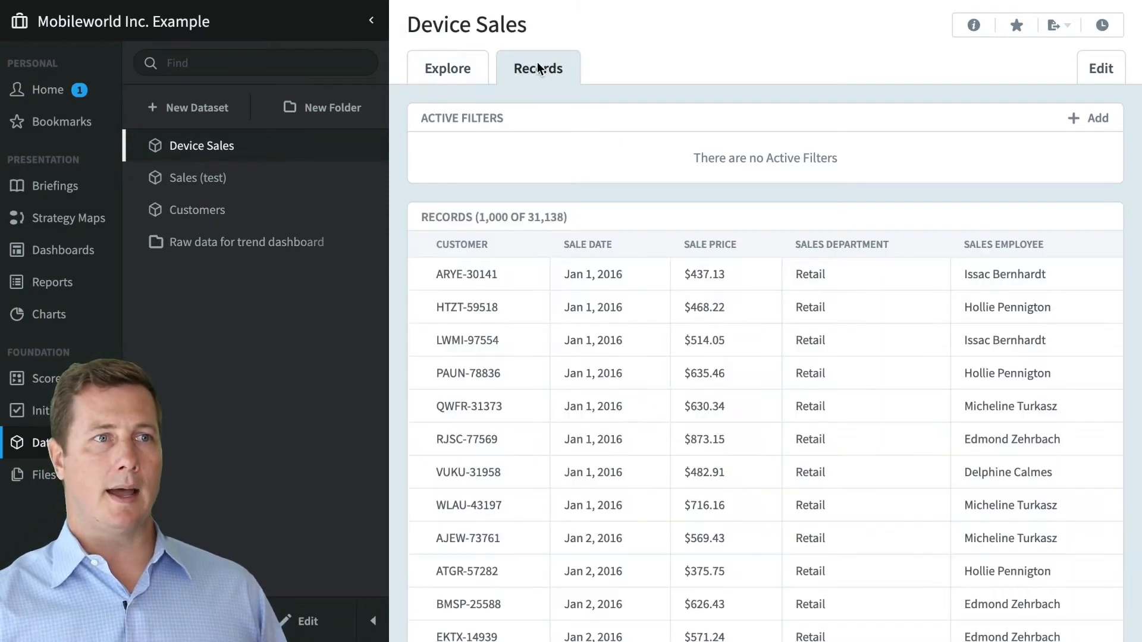
scroll(642, 334, down, 1)
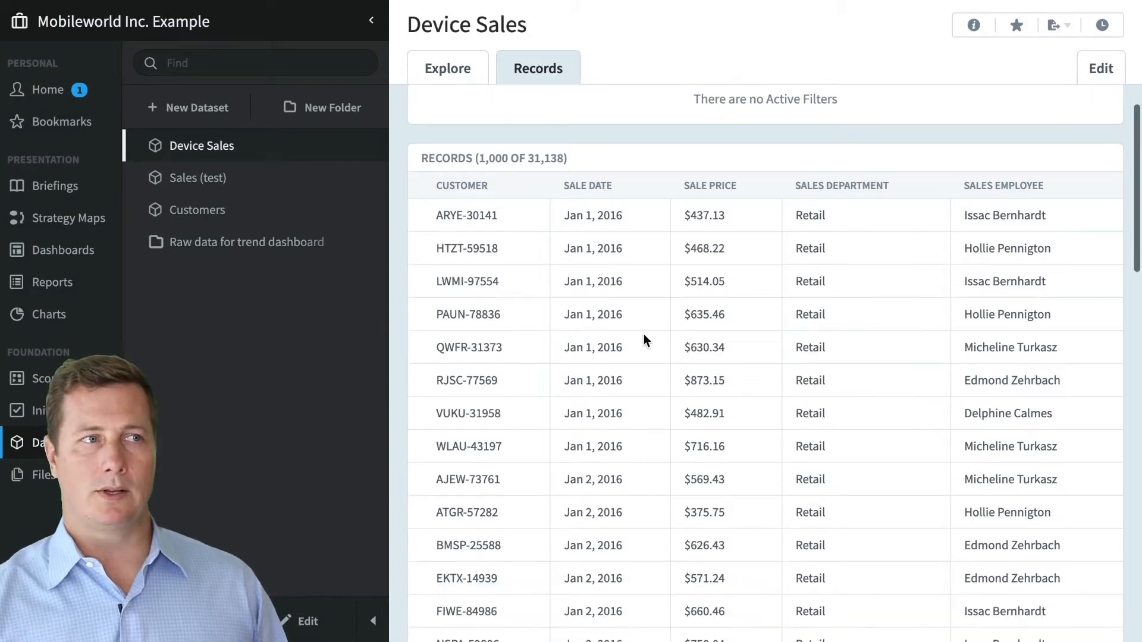
scroll(616, 294, down, 20)
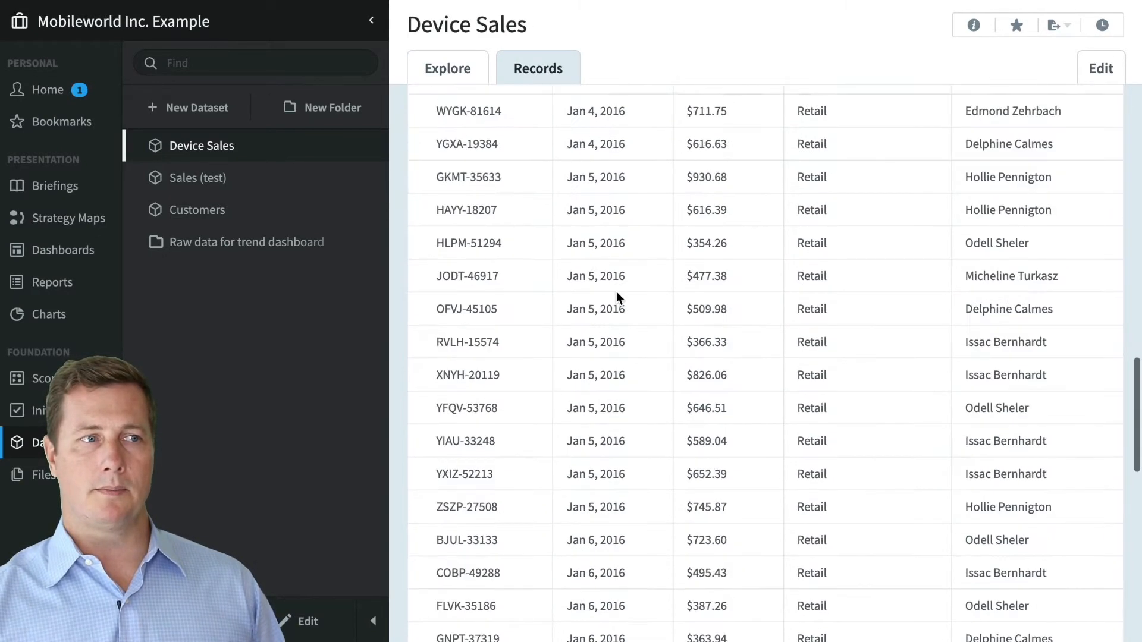
scroll(622, 279, up, 10)
scroll(624, 280, up, 10)
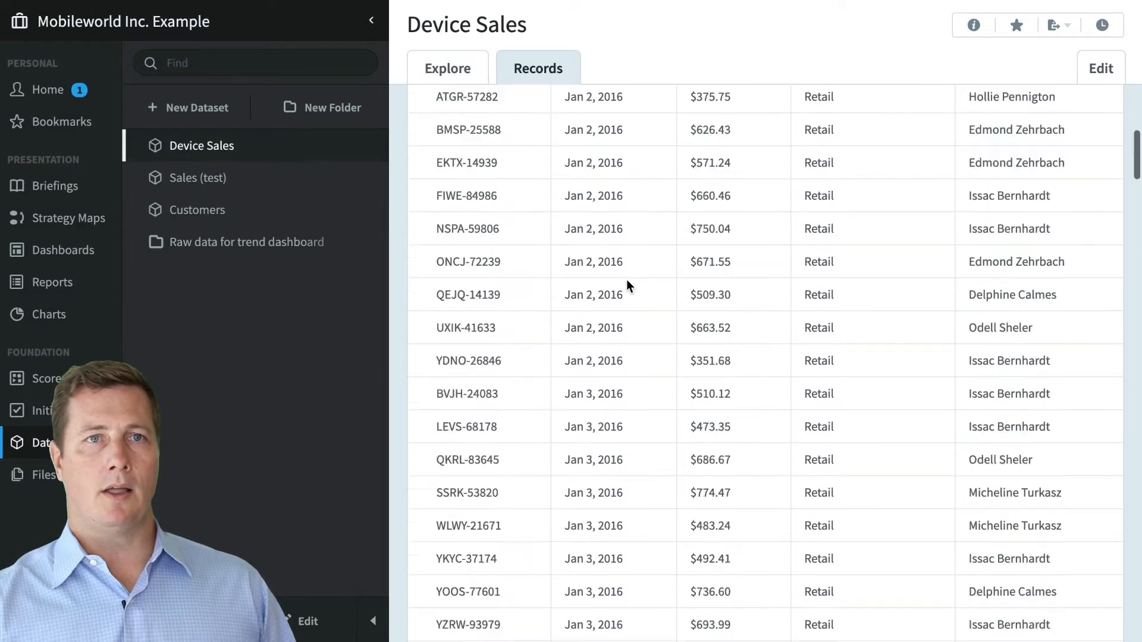
click(452, 73)
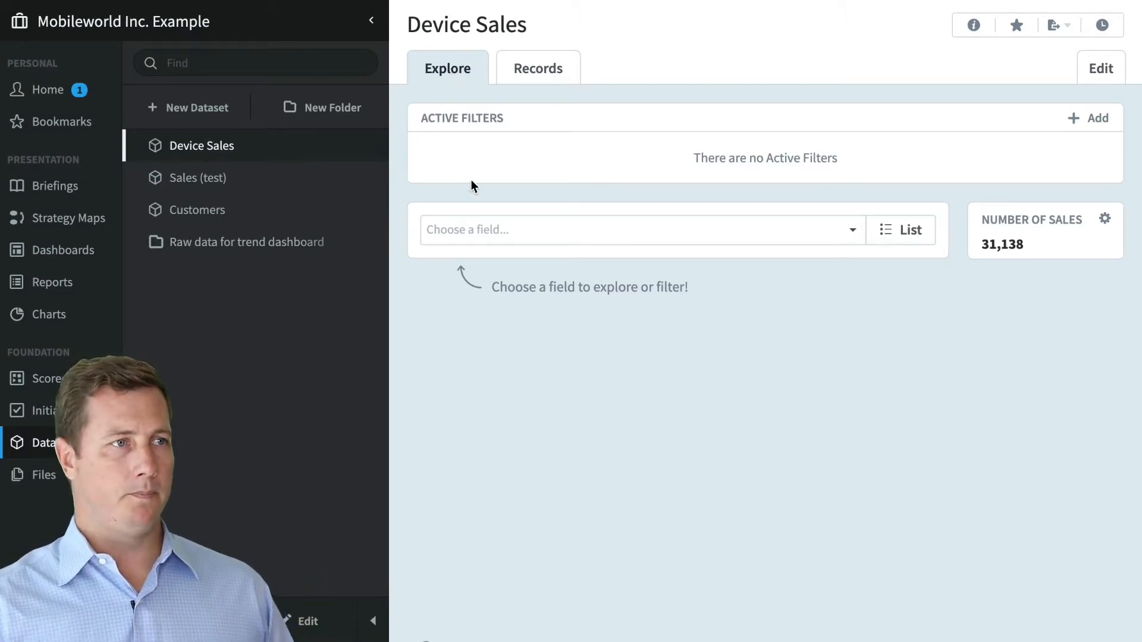
- Break the Device Sales data down by Sales Employee and then by Country
click(496, 233)
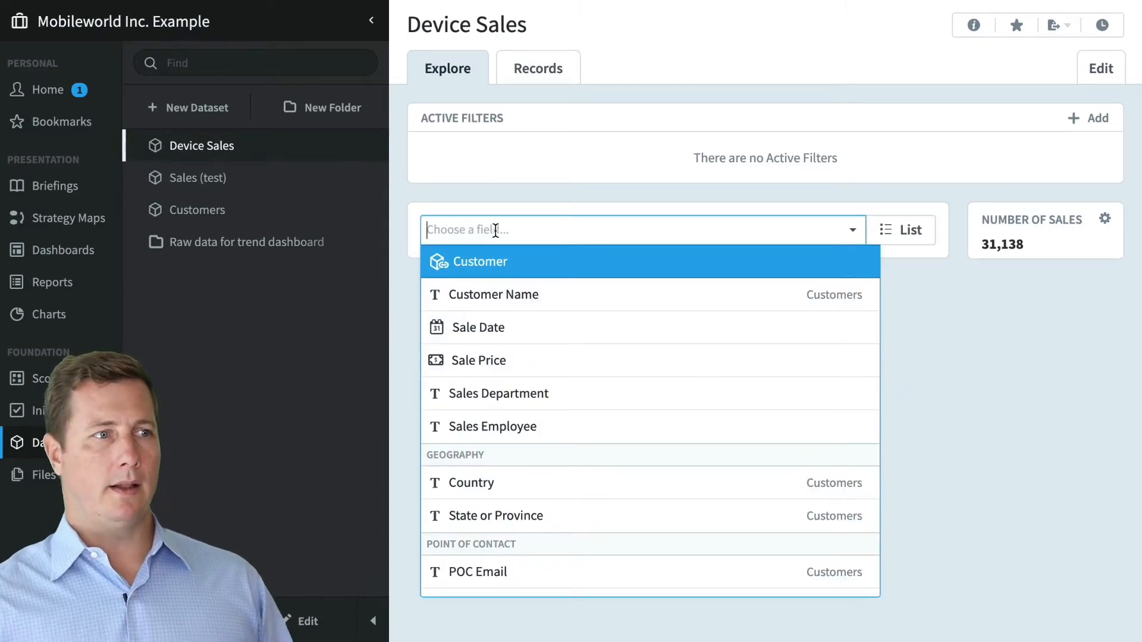
click(657, 425)
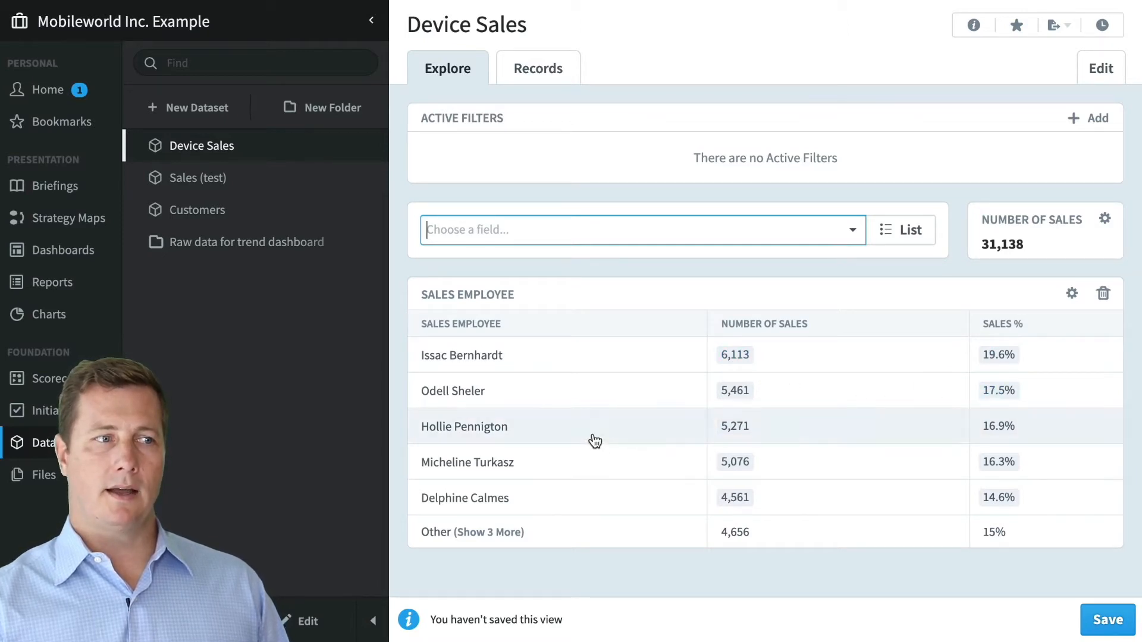
click(504, 227)
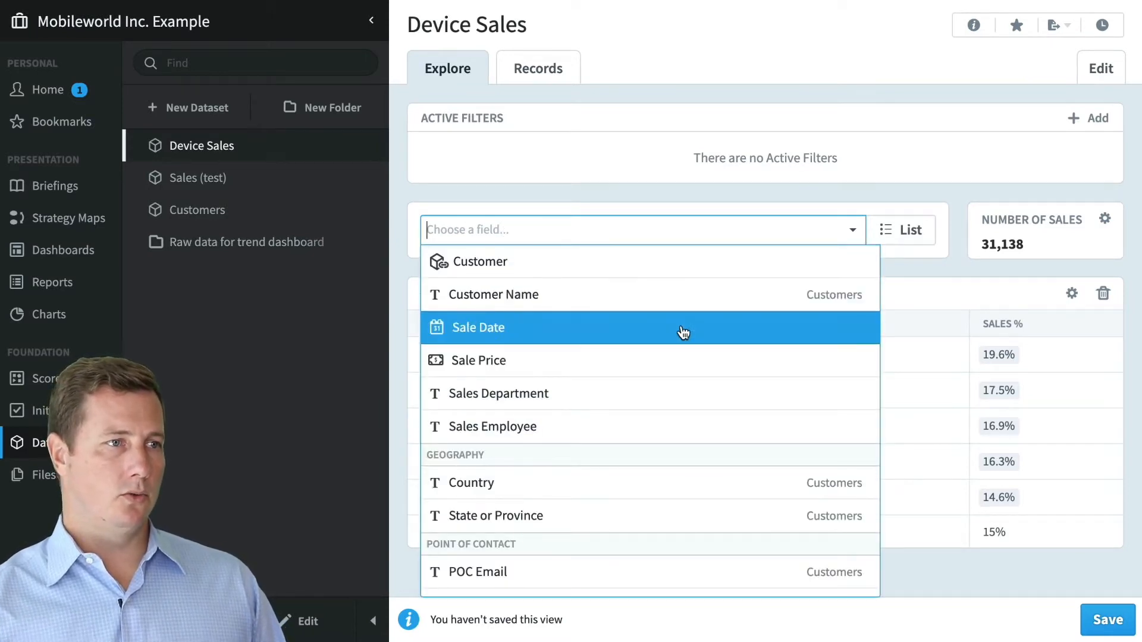
click(619, 497)
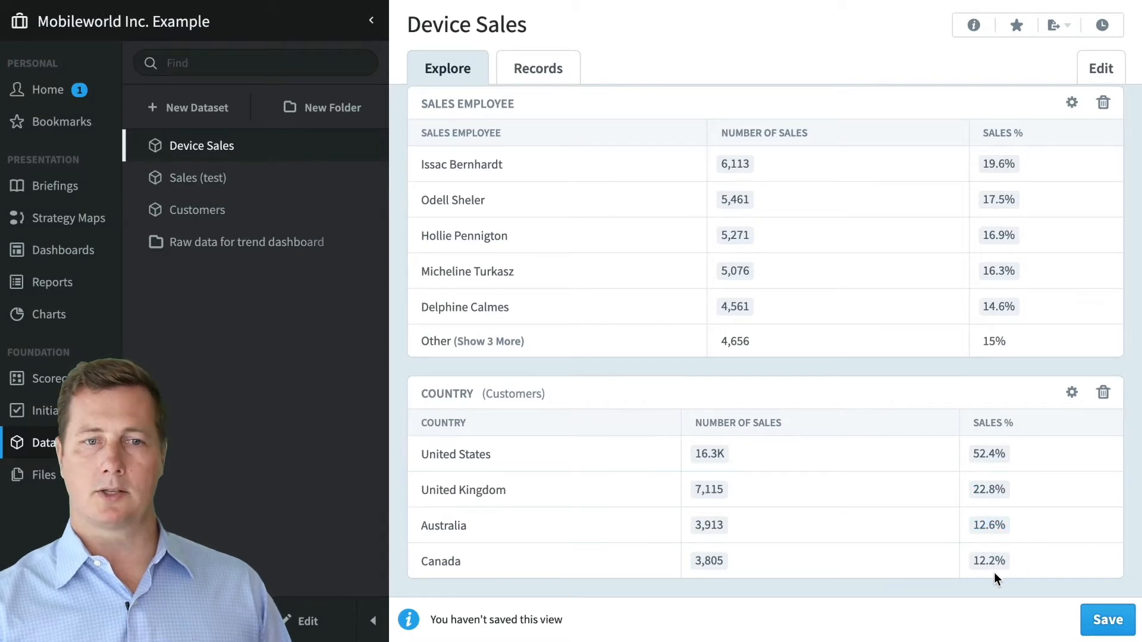
scroll(885, 537, up, 1)
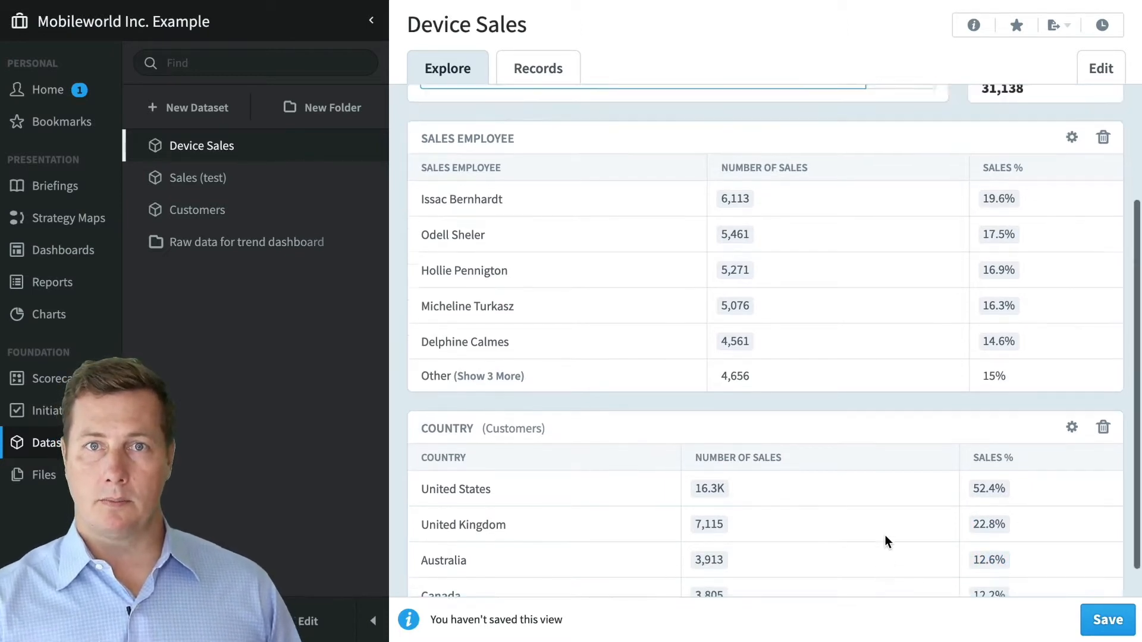
scroll(885, 536, down, 1)
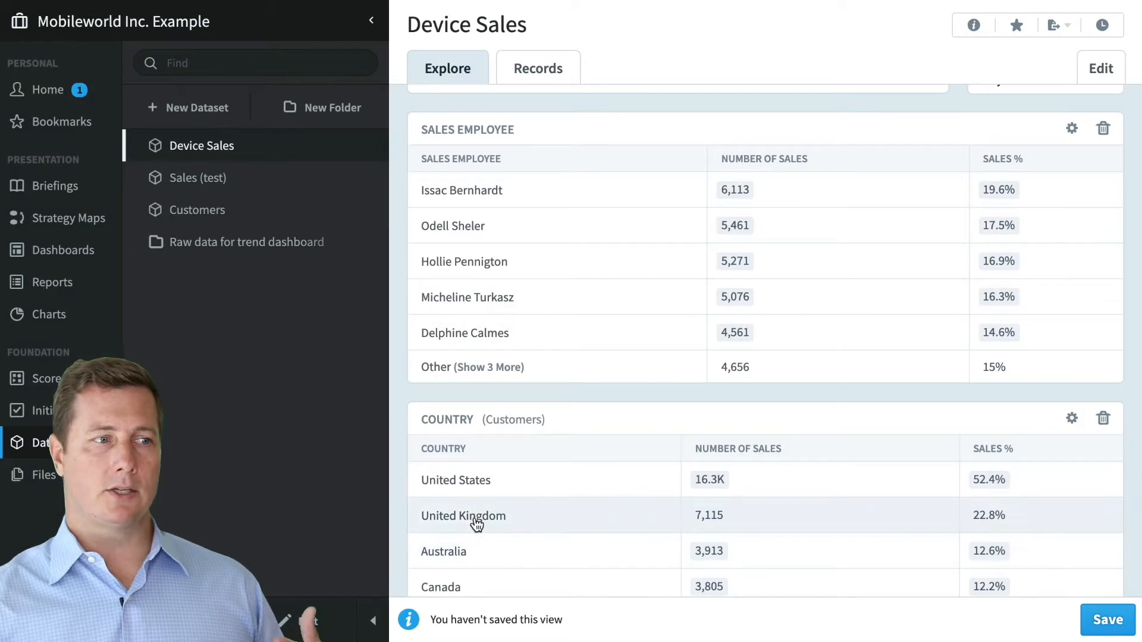
- Drill into United Kingdom and one sales employee, then remove both filters
click(477, 524)
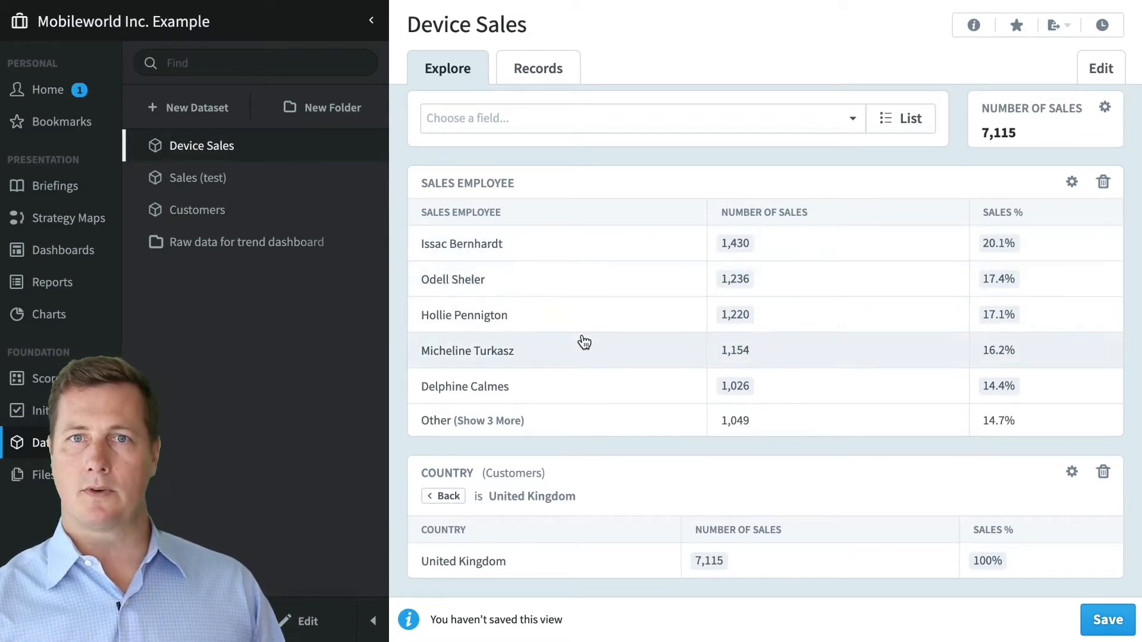
click(537, 324)
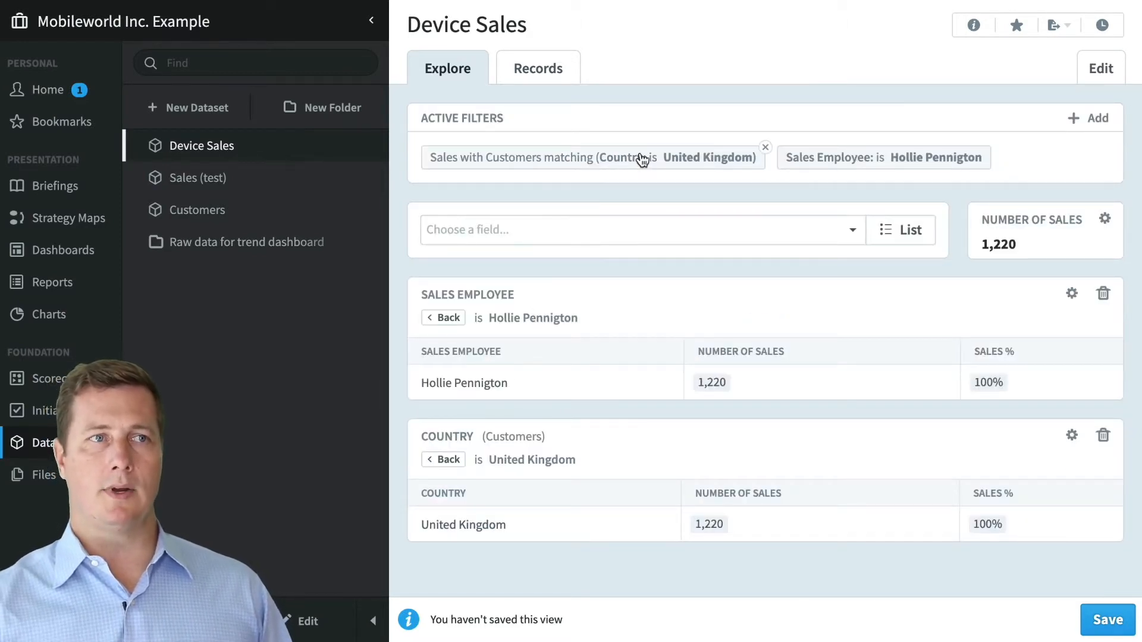
click(448, 321)
scroll(455, 550, down, 1)
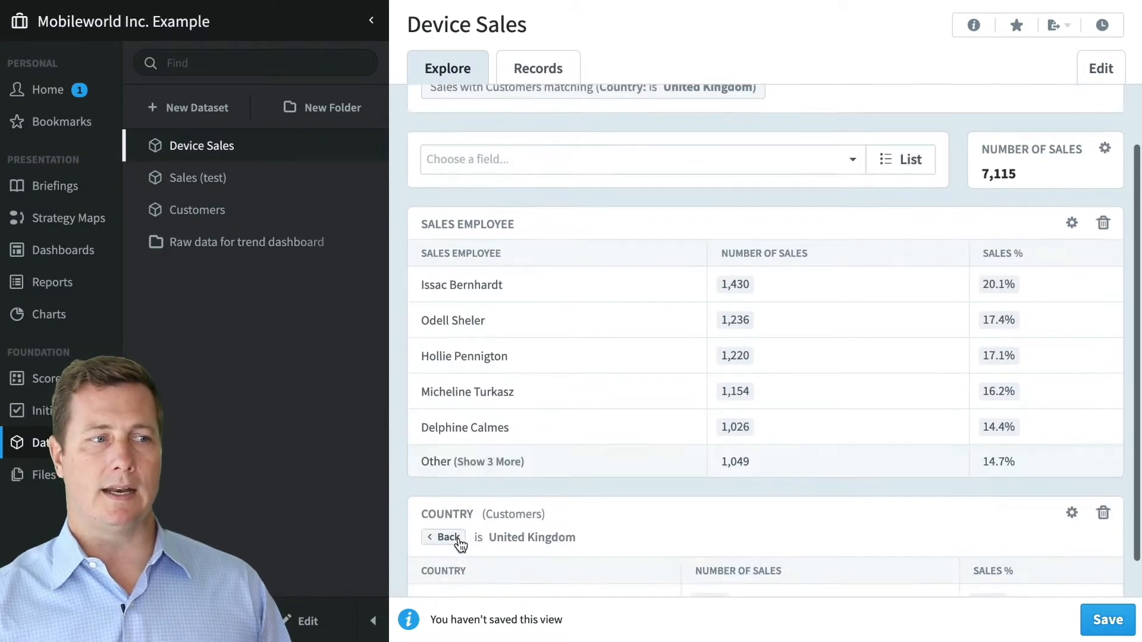
click(458, 538)
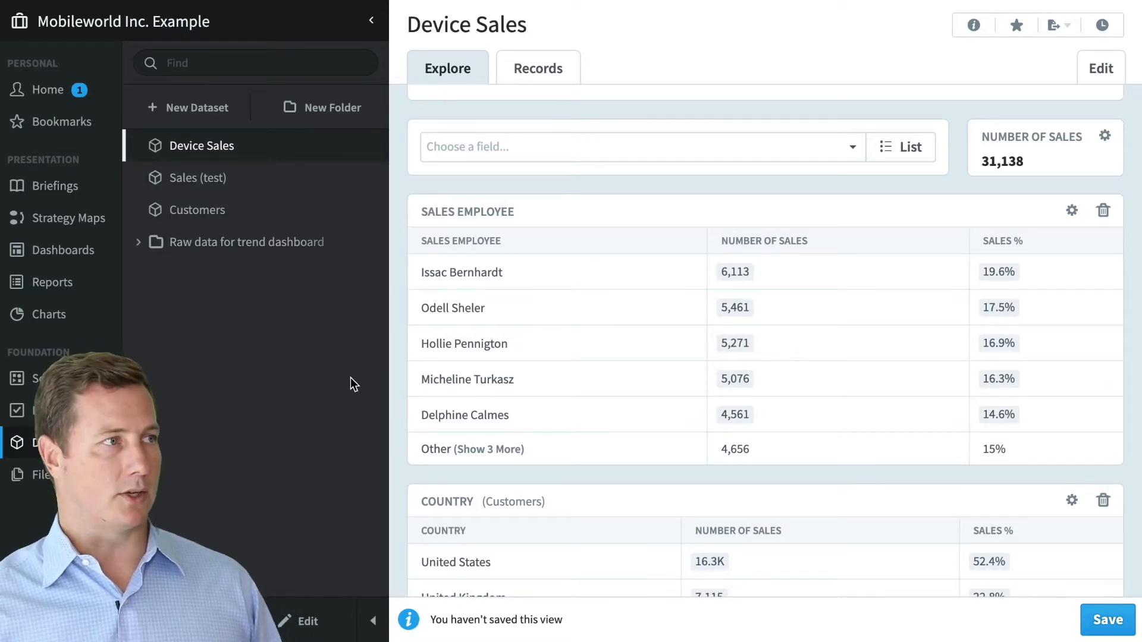
- Discard the dataset changes and view the Sales Totals (interactive) dashboard with the list collapsed
click(82, 259)
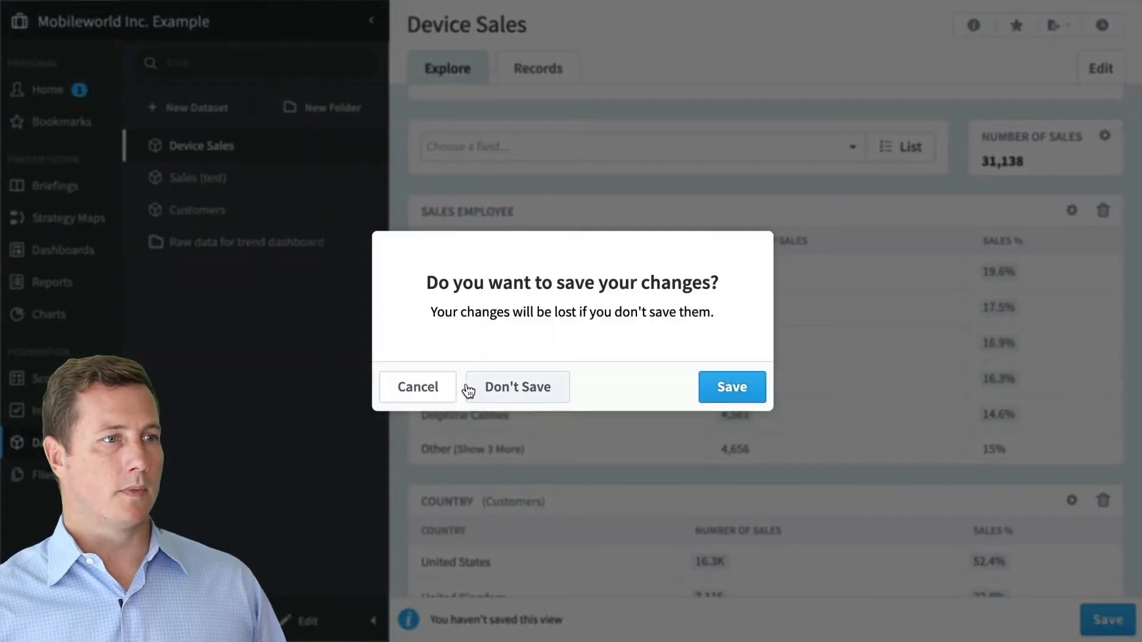
click(516, 390)
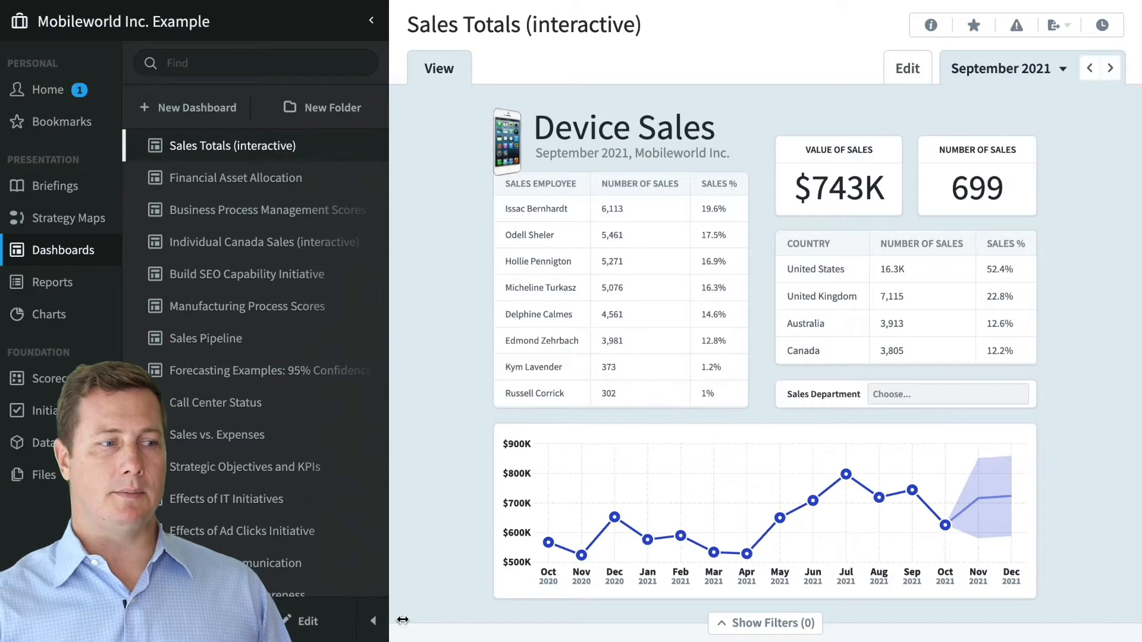
click(372, 620)
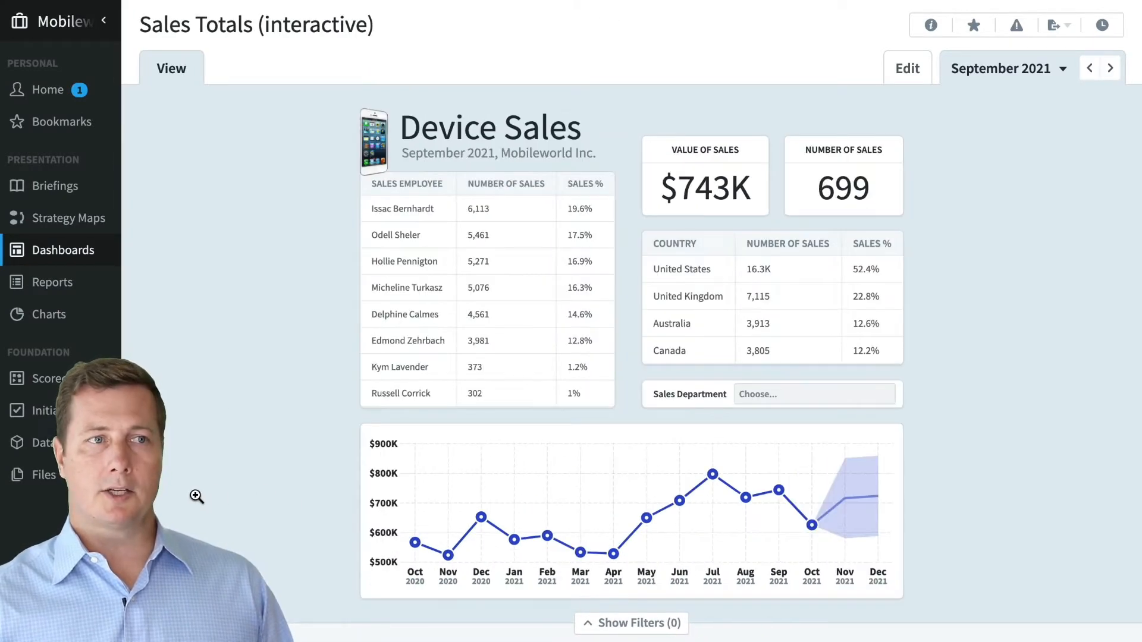
click(218, 497)
scroll(196, 495, up, 3)
scroll(229, 498, up, 4)
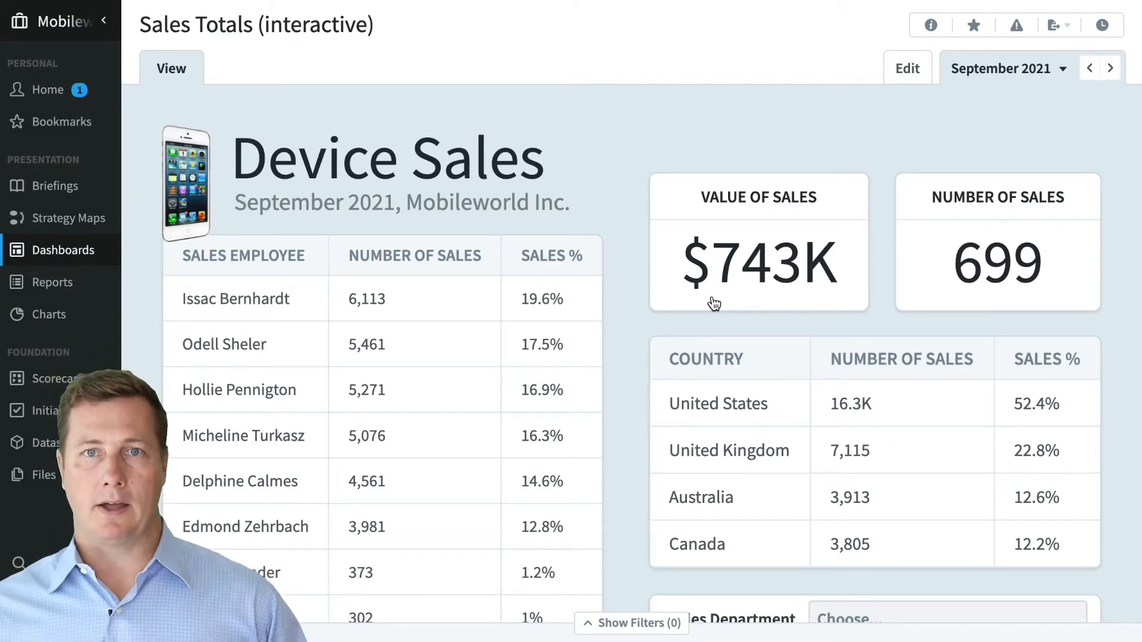
click(637, 150)
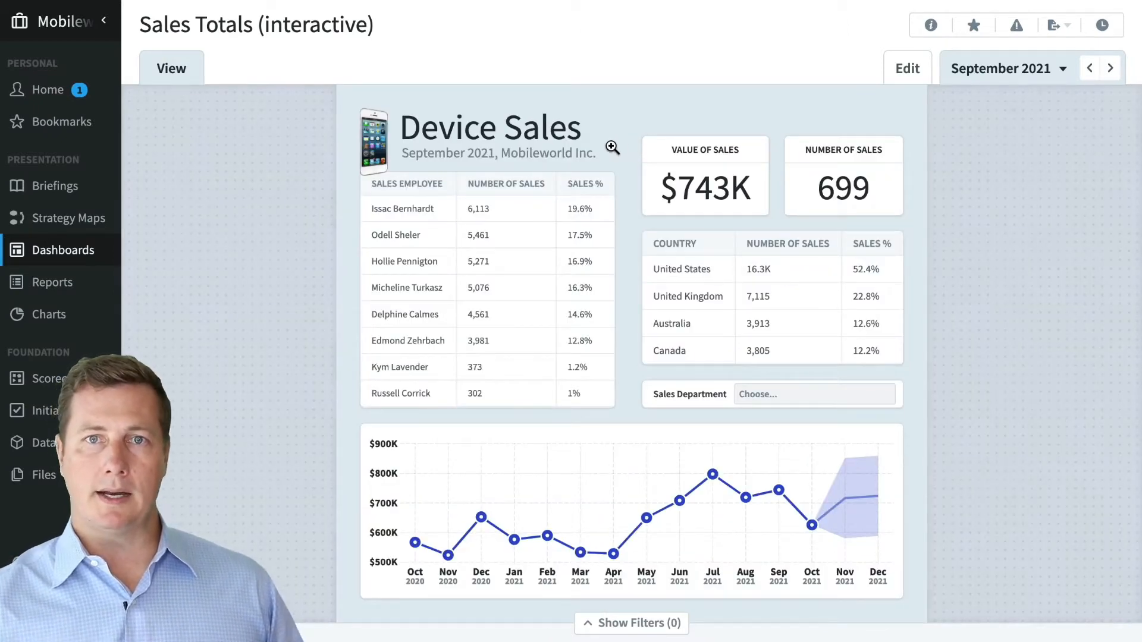
- Drill into one sales employee's figures, then return to the full unfiltered totals
click(403, 263)
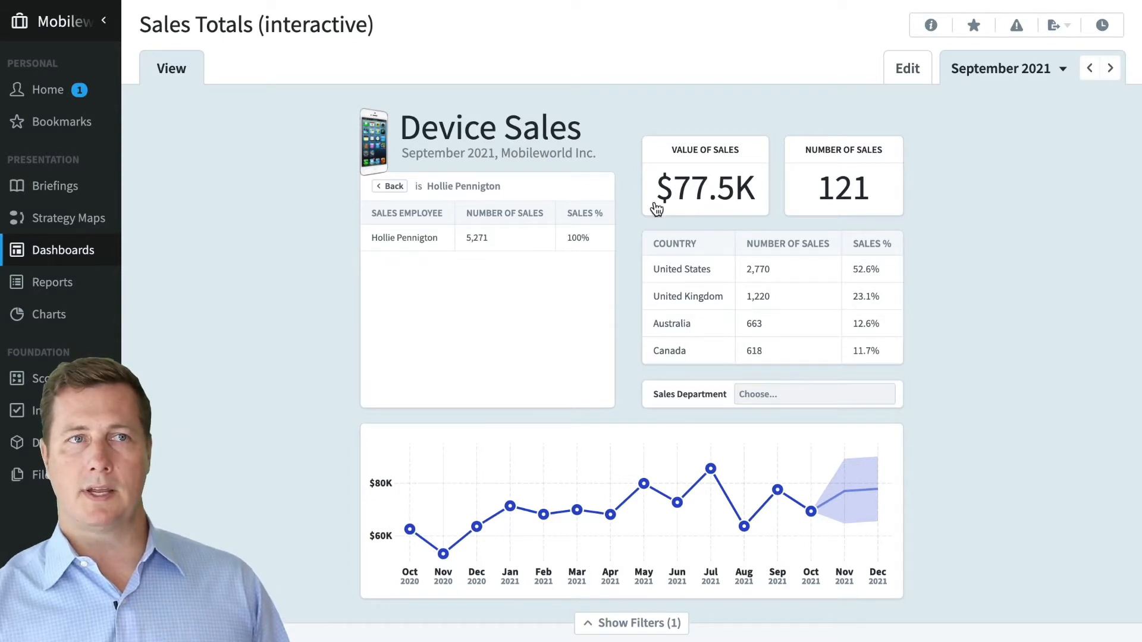
click(395, 188)
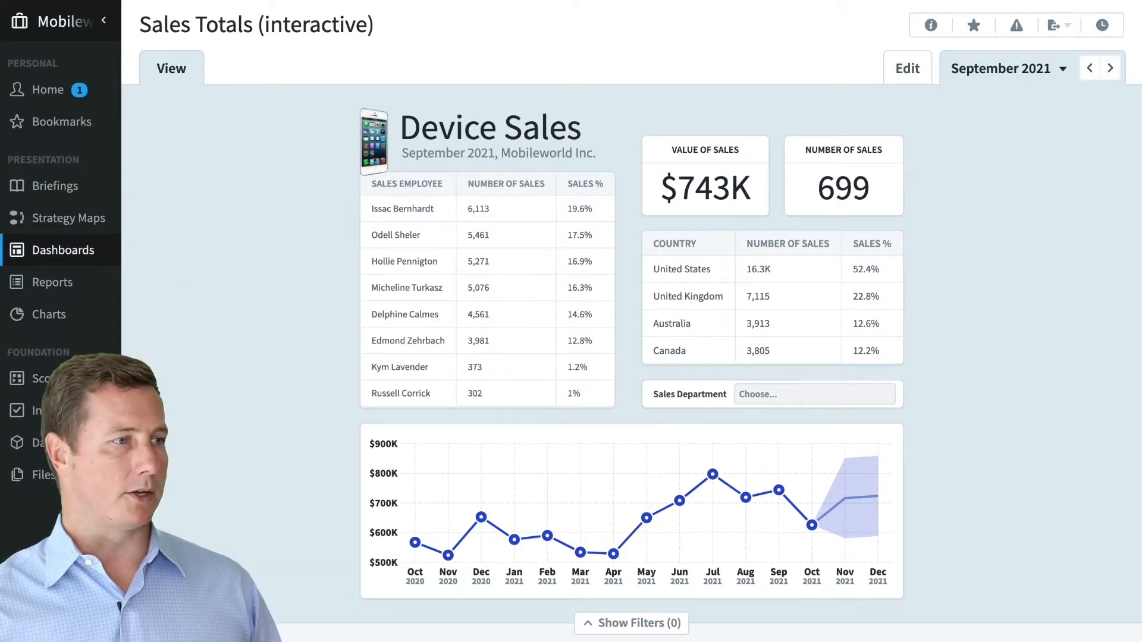
click(63, 250)
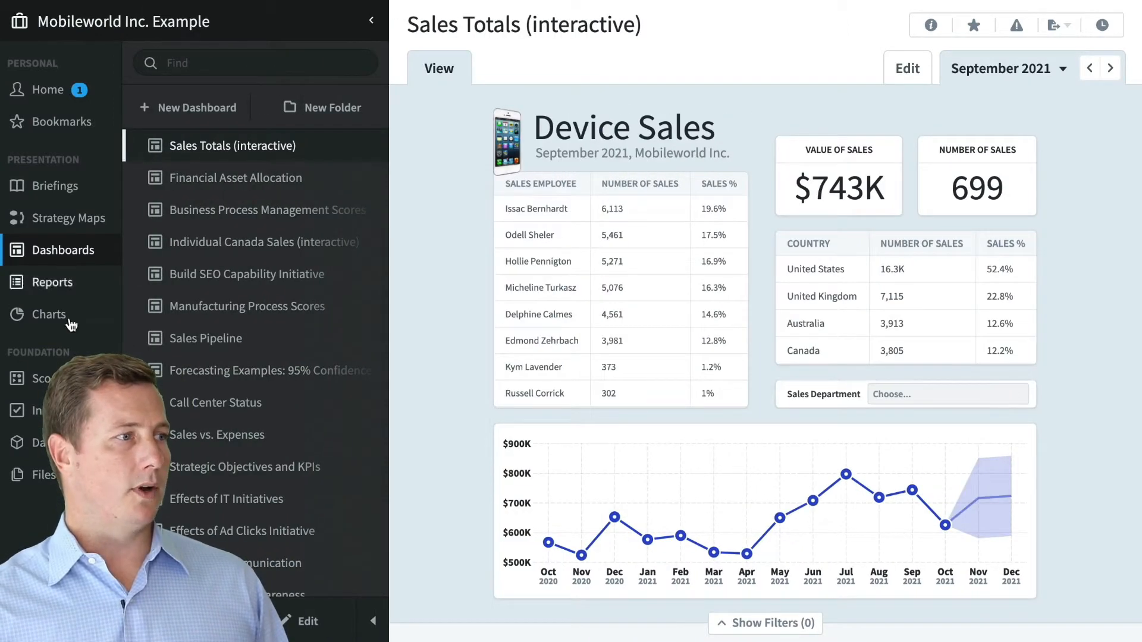
- Break Device Sales down by Country and bring up actions for the UK's 7,115 sales
click(24, 442)
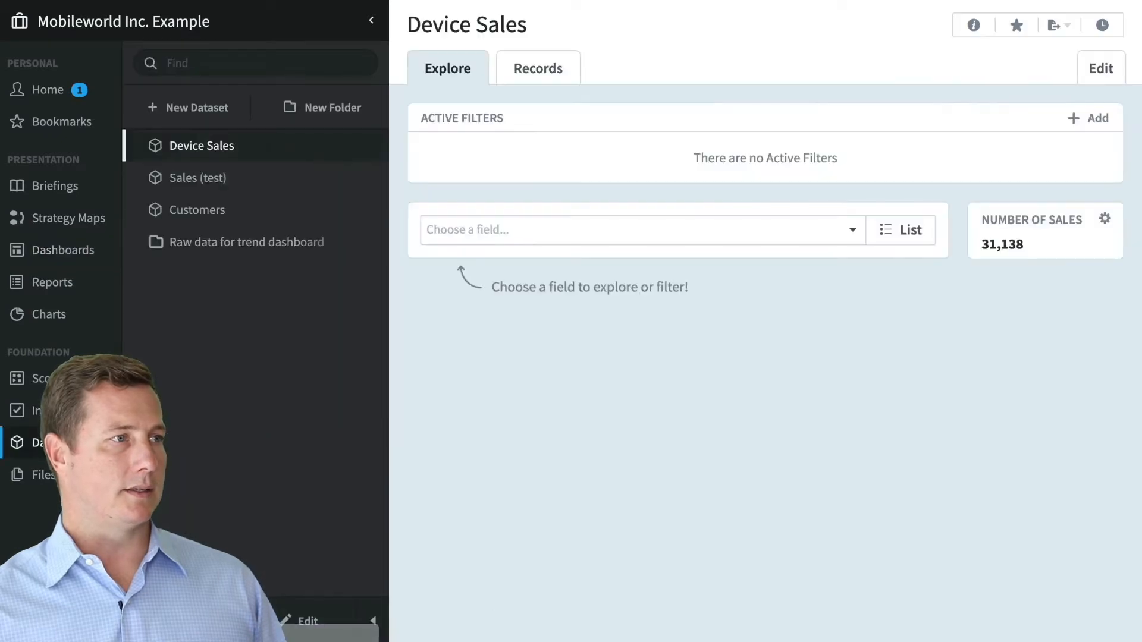
click(553, 233)
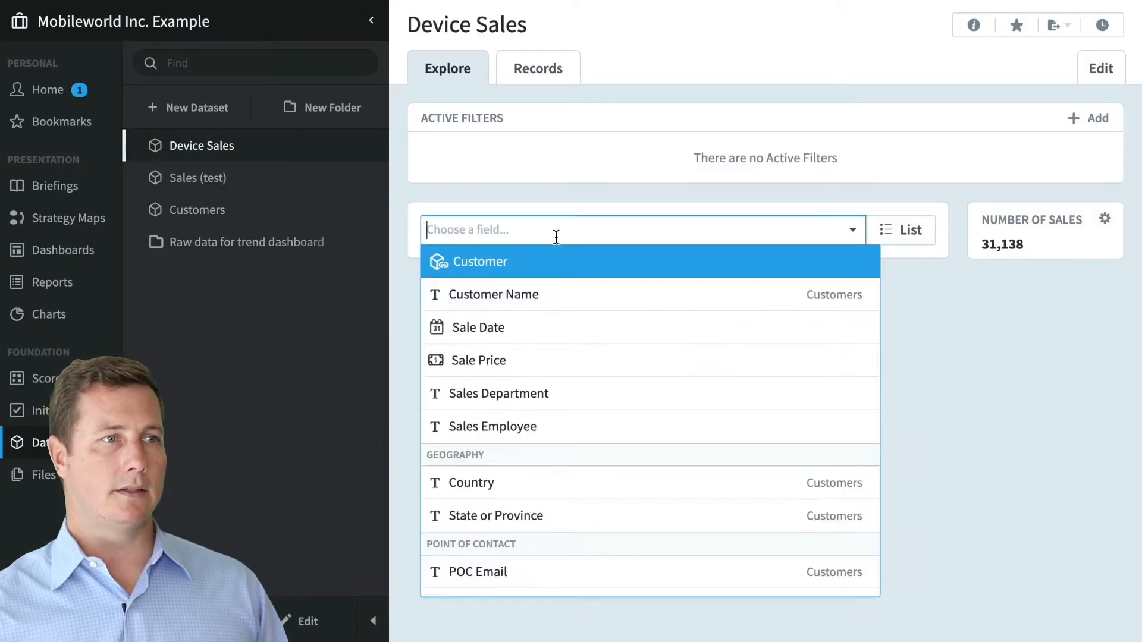
click(537, 482)
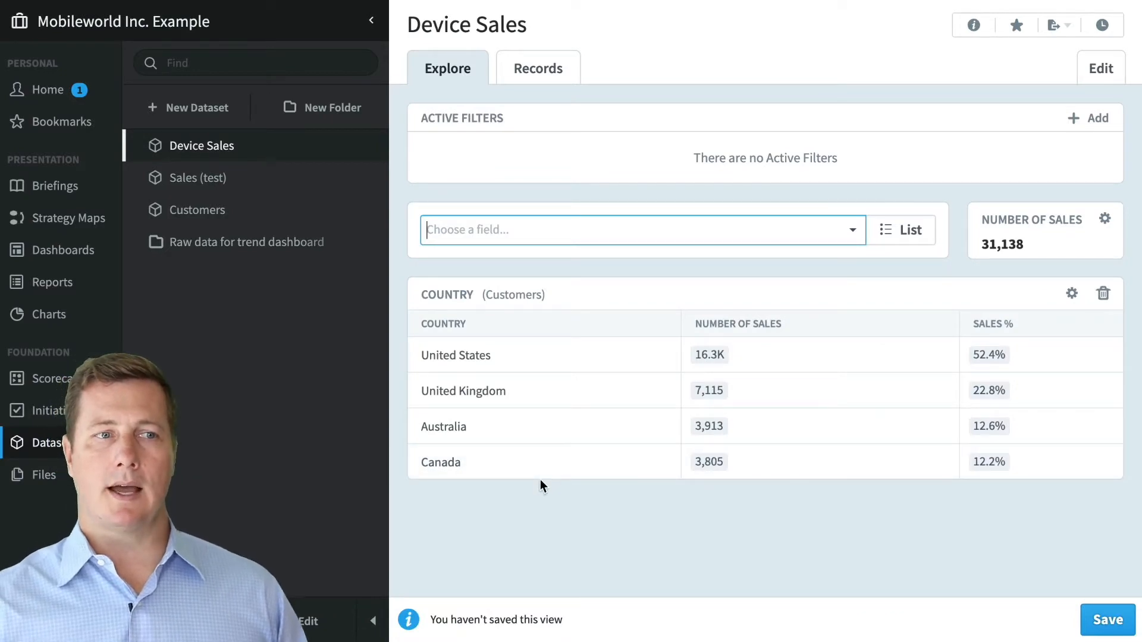
click(709, 396)
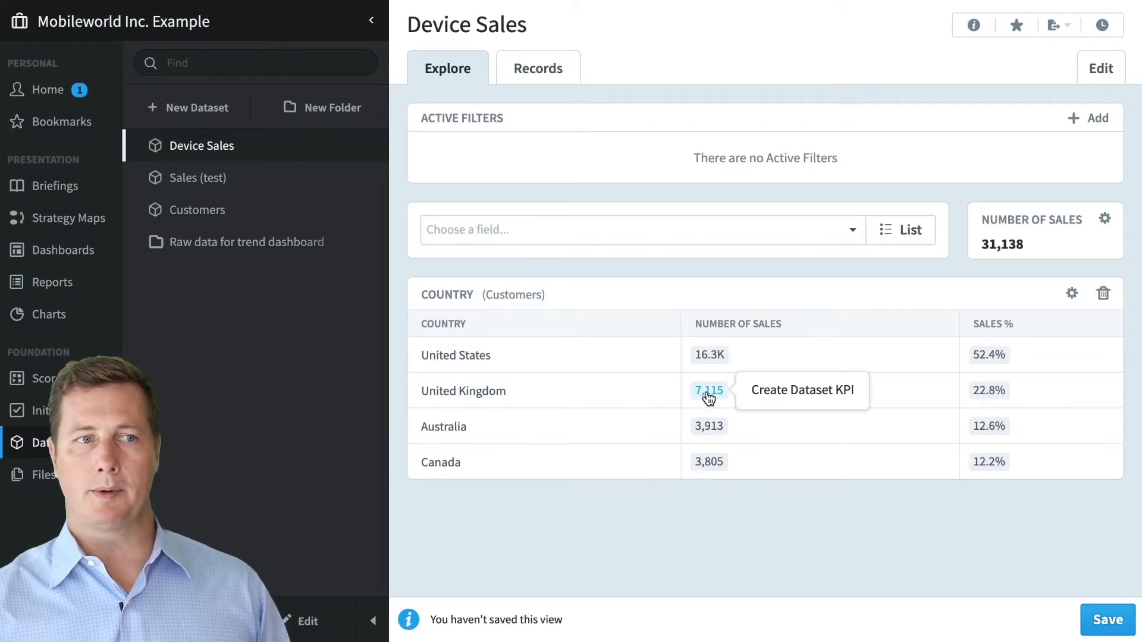
- Start a dataset KPI from the UK value and name it Number of UK Sales
click(777, 398)
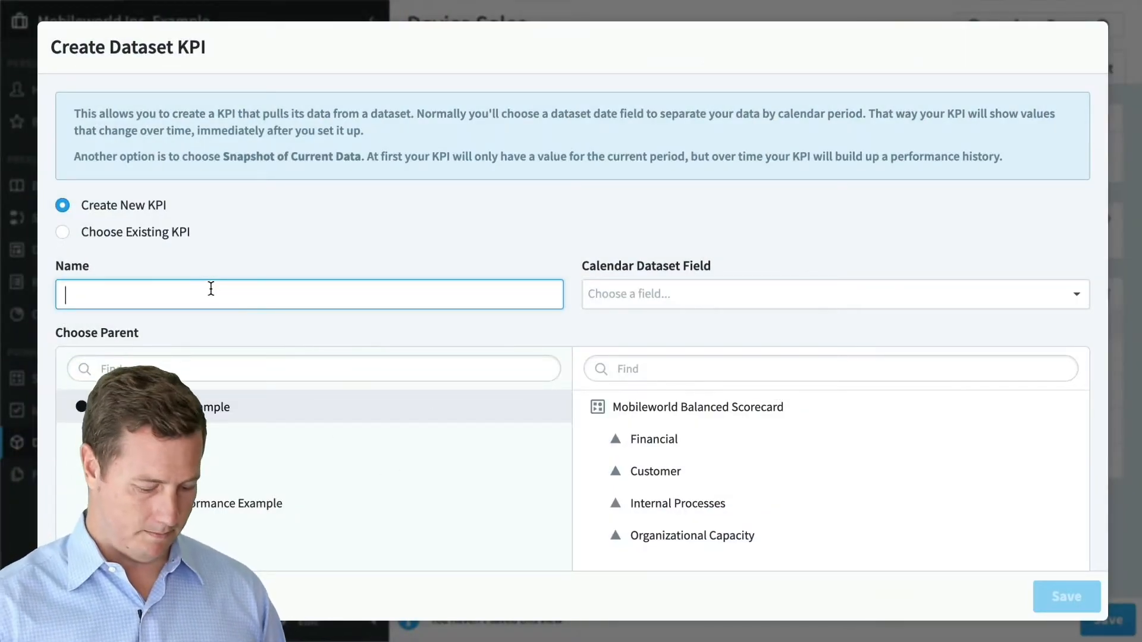
text(Number of UK Sales)
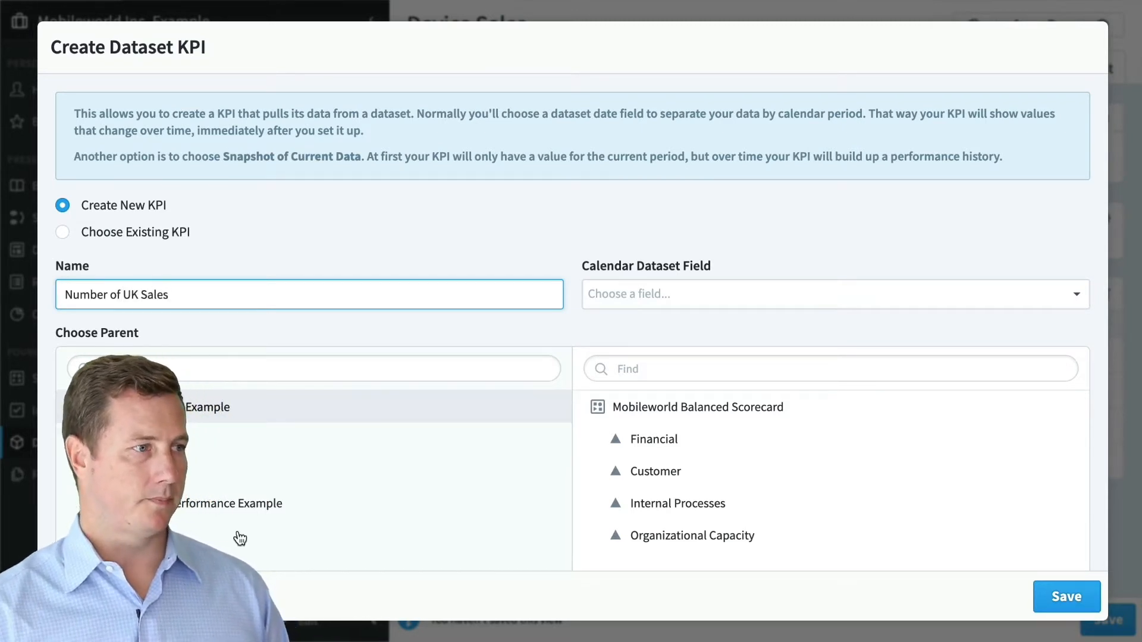
scroll(237, 532, down, 3)
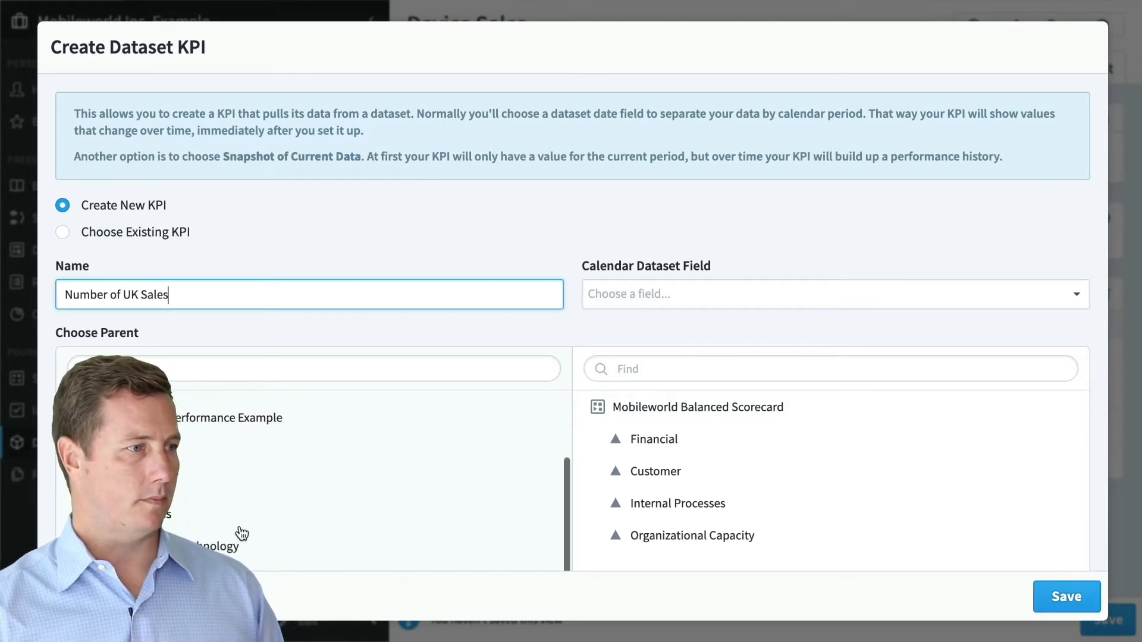
scroll(168, 511, up, 1)
scroll(168, 507, up, 2)
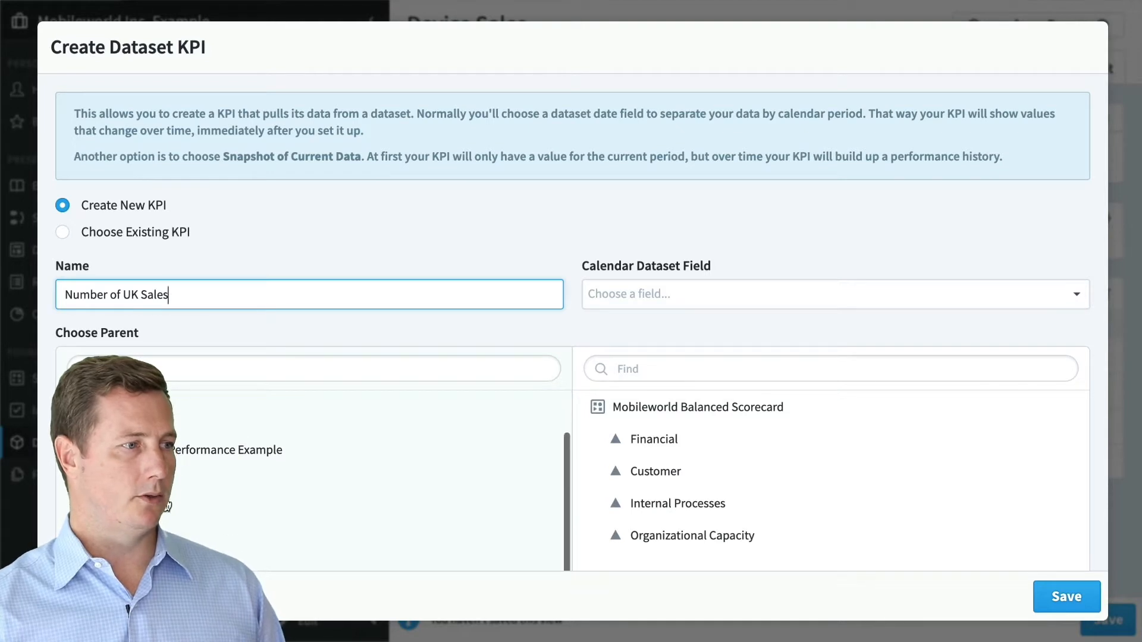
- Place the KPI under Dataset KPIs in the Dataset KPI example organization
click(173, 510)
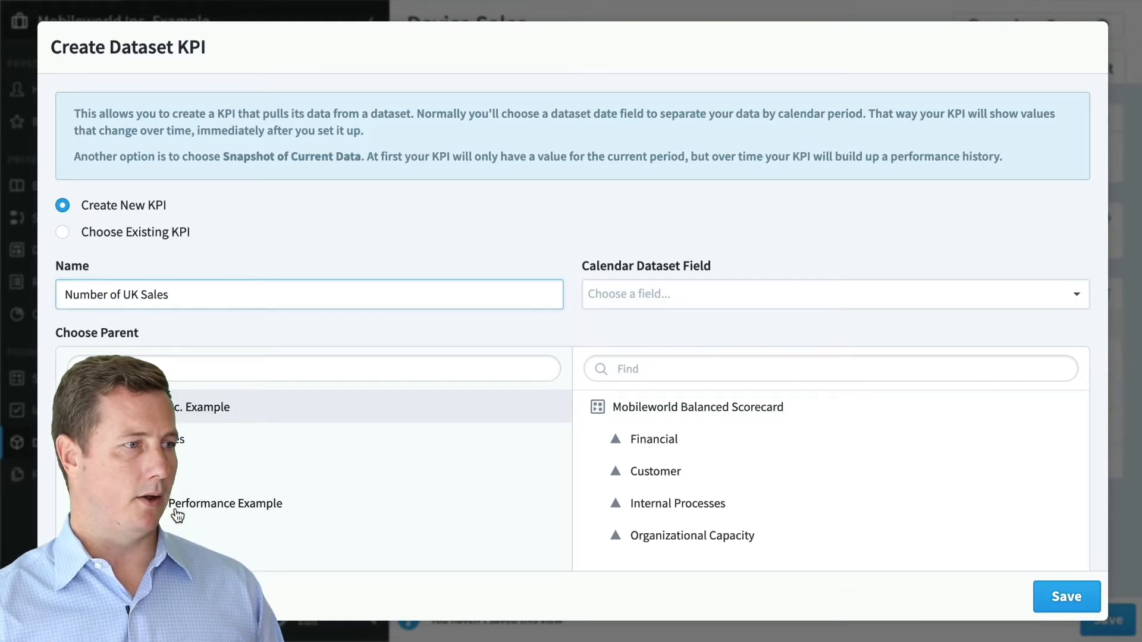
scroll(345, 492, down, 5)
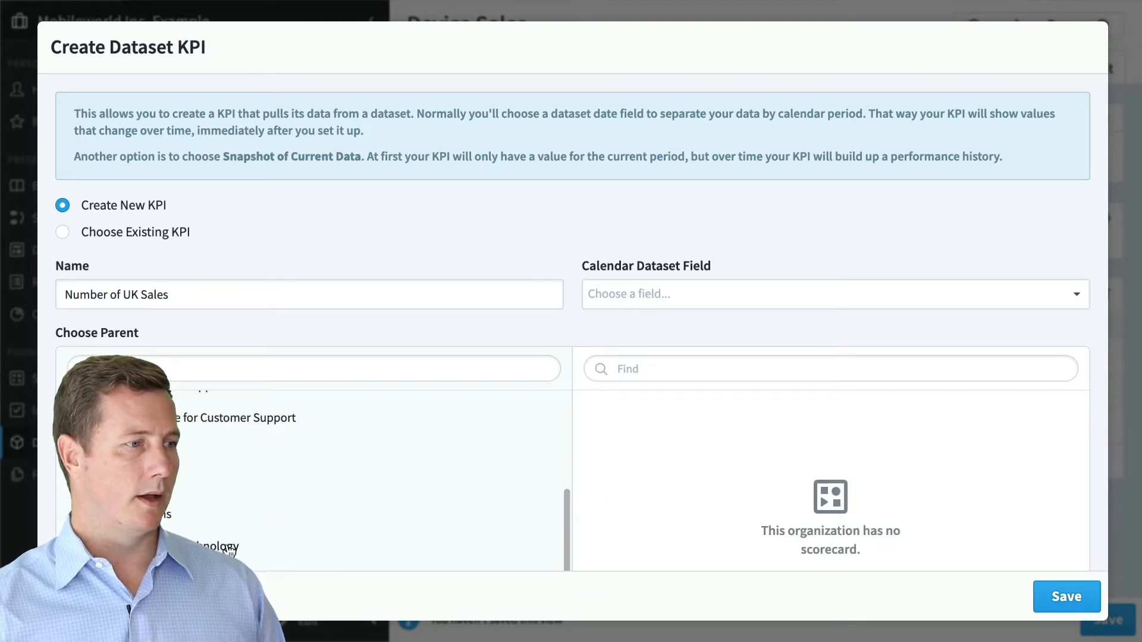
scroll(230, 551, down, 5)
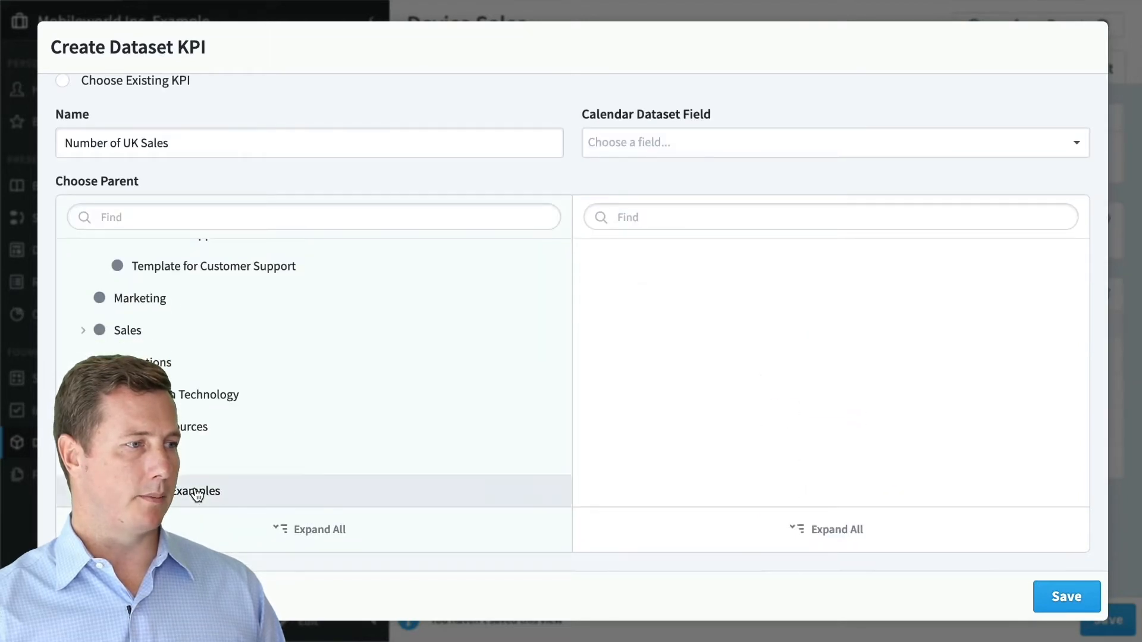
scroll(275, 490, down, 3)
click(246, 496)
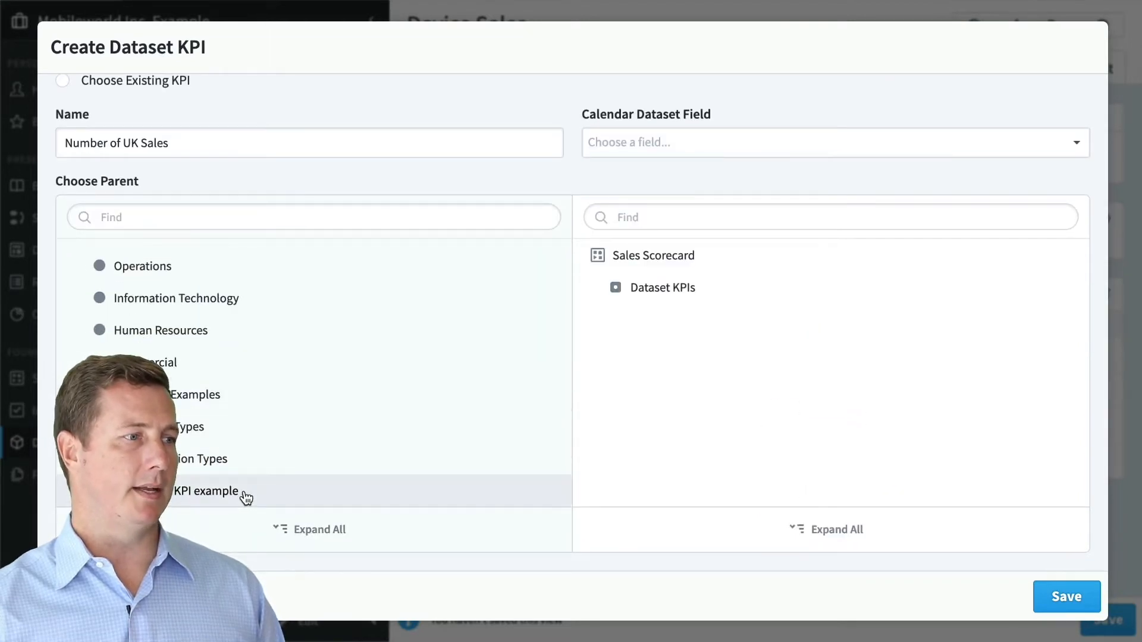
click(674, 292)
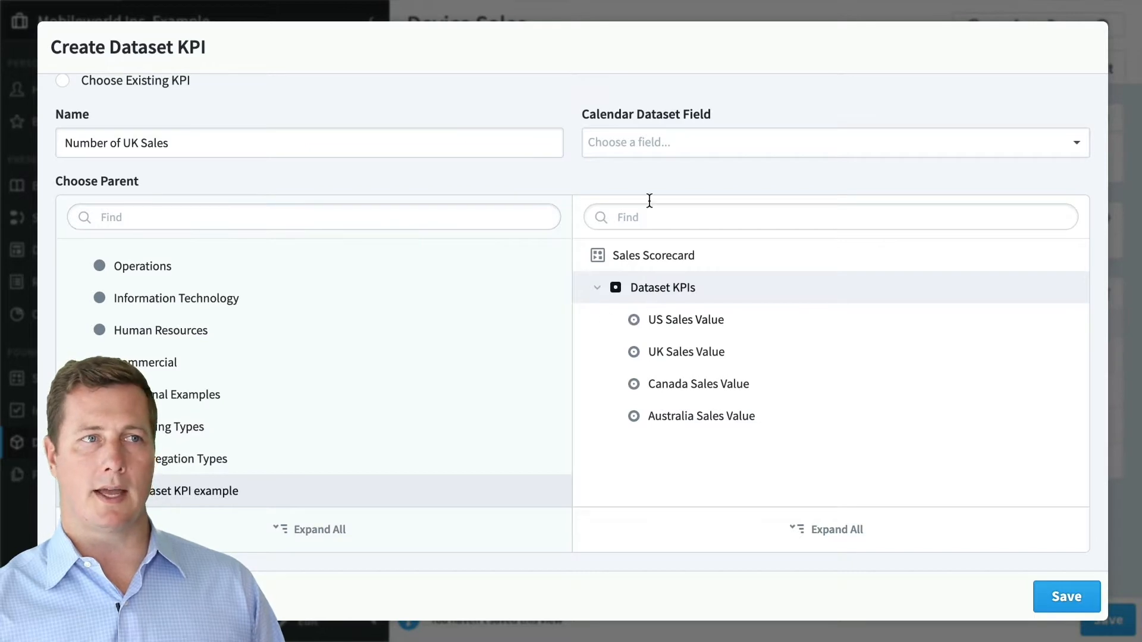
- Set the Calendar Dataset Field to Sale Date and save the KPI
click(635, 144)
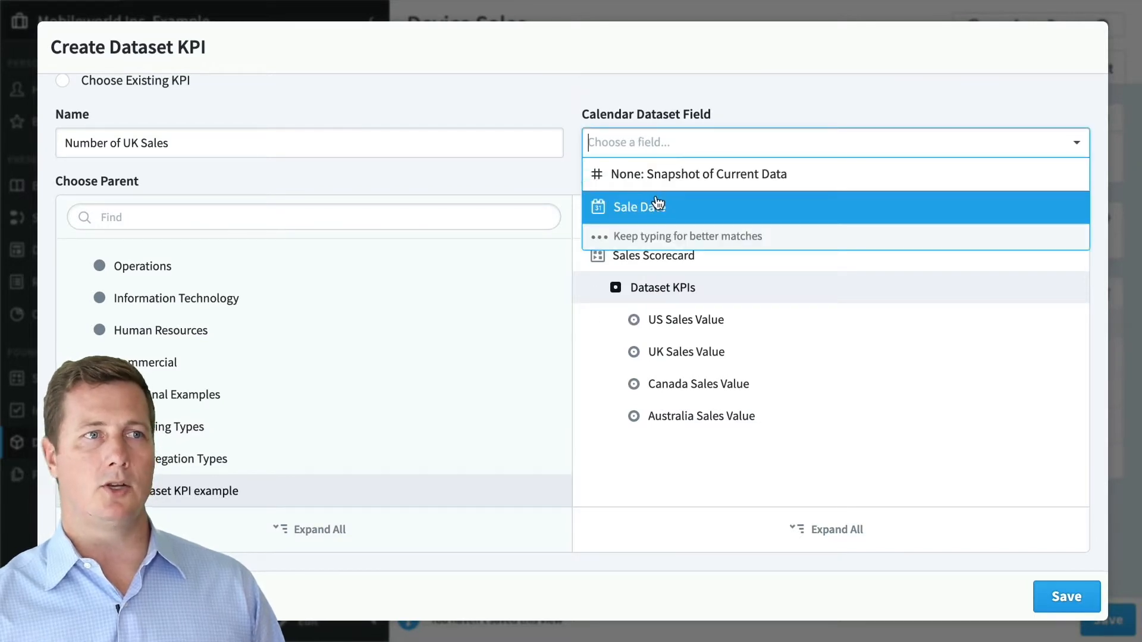
click(659, 208)
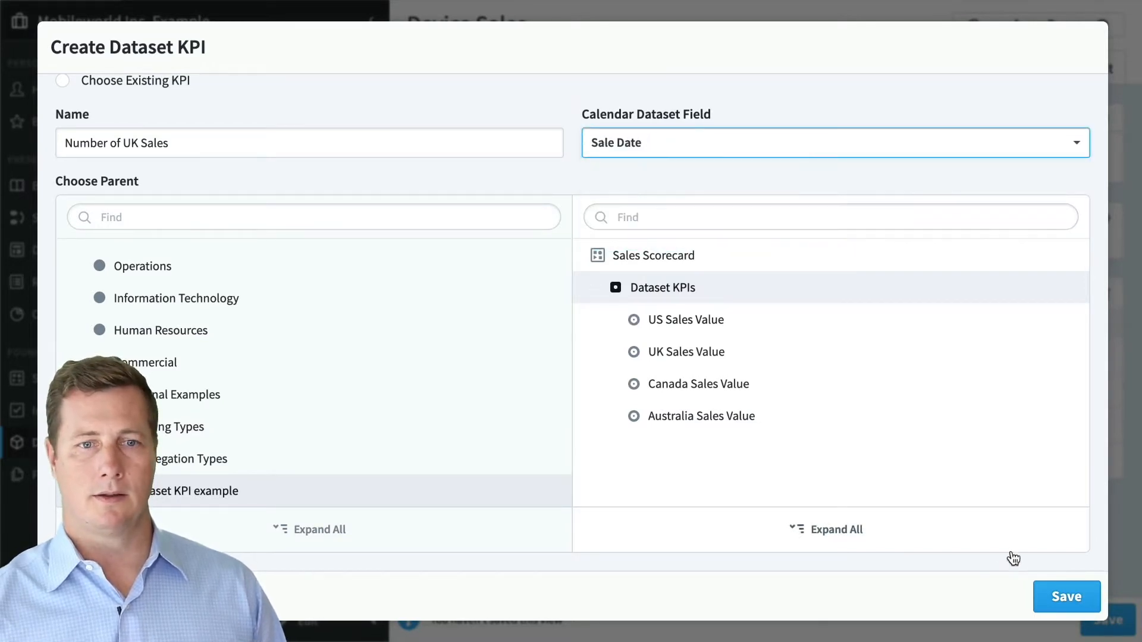
click(1038, 593)
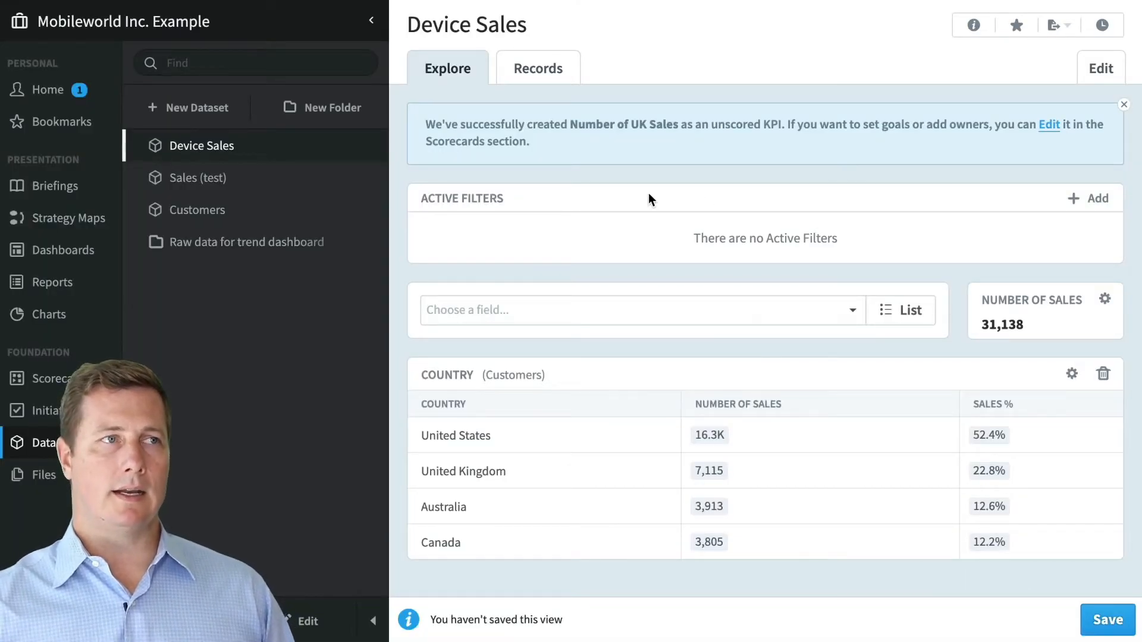
- Open the new KPI from the success banner, discard the dataset view, and show its Overview
click(1058, 125)
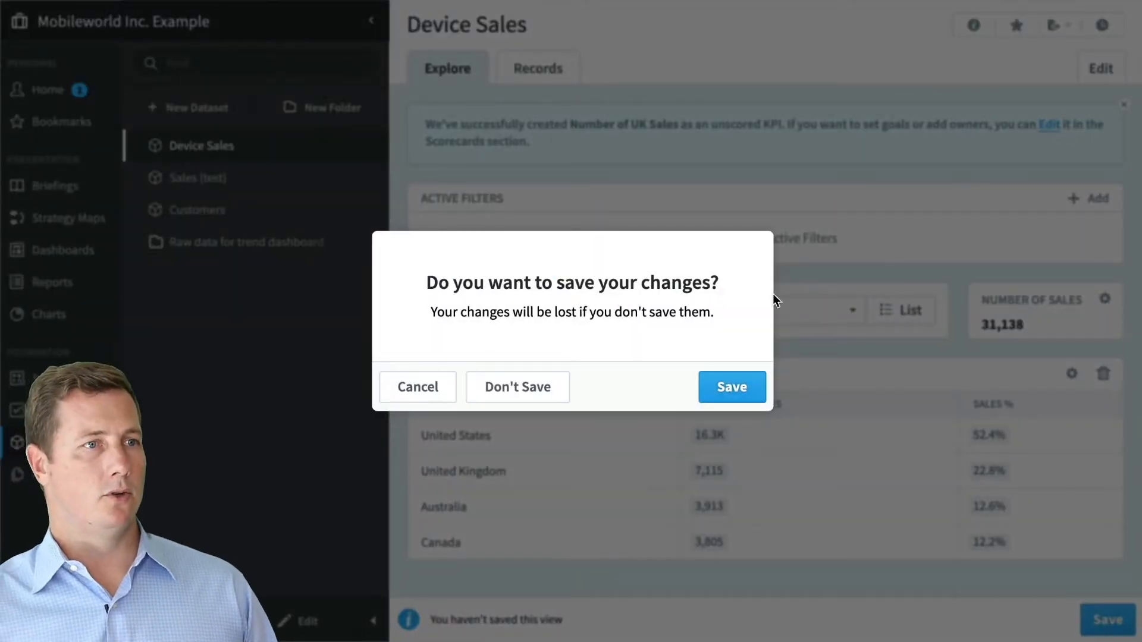
click(529, 390)
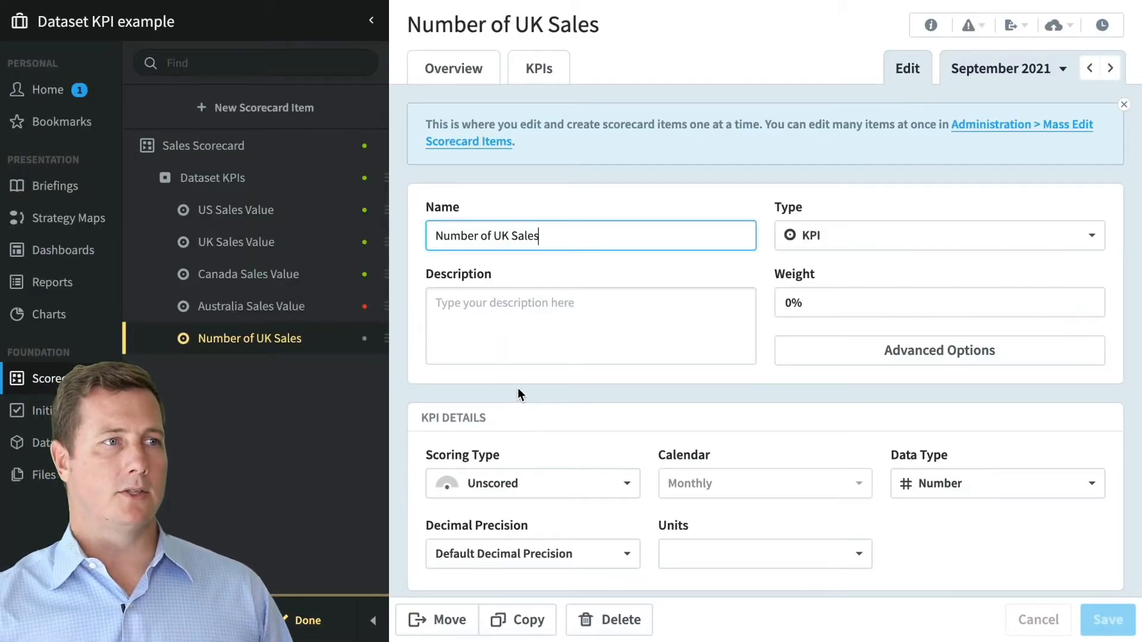
click(468, 82)
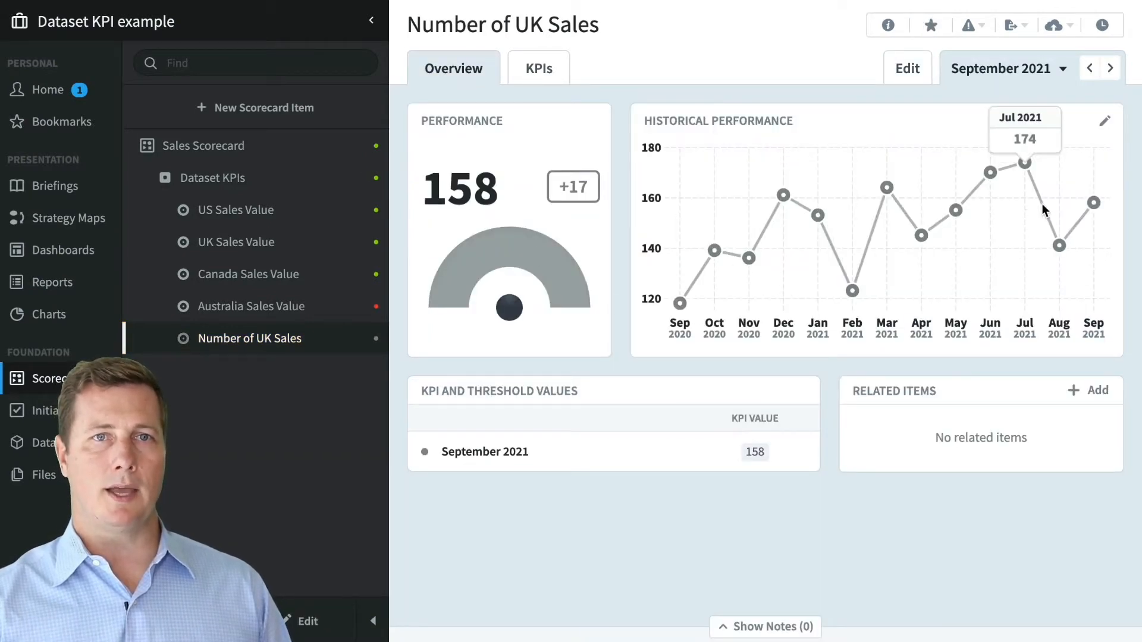
- Step back to July 2021 and forward again to September 2021's value of 158
click(1088, 70)
click(1089, 72)
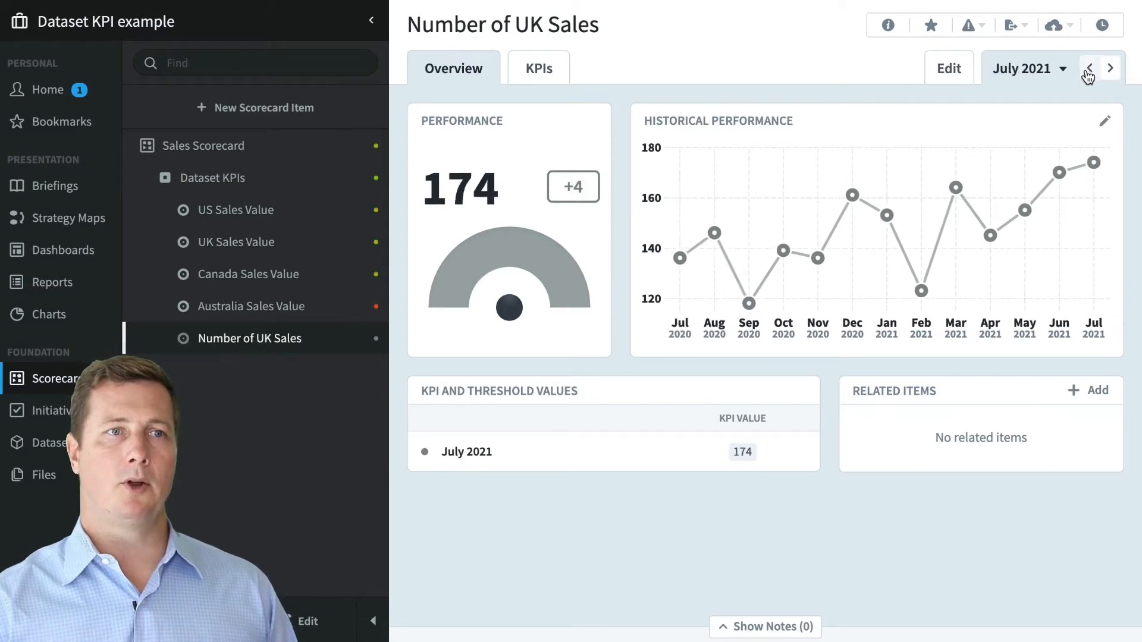
click(1108, 69)
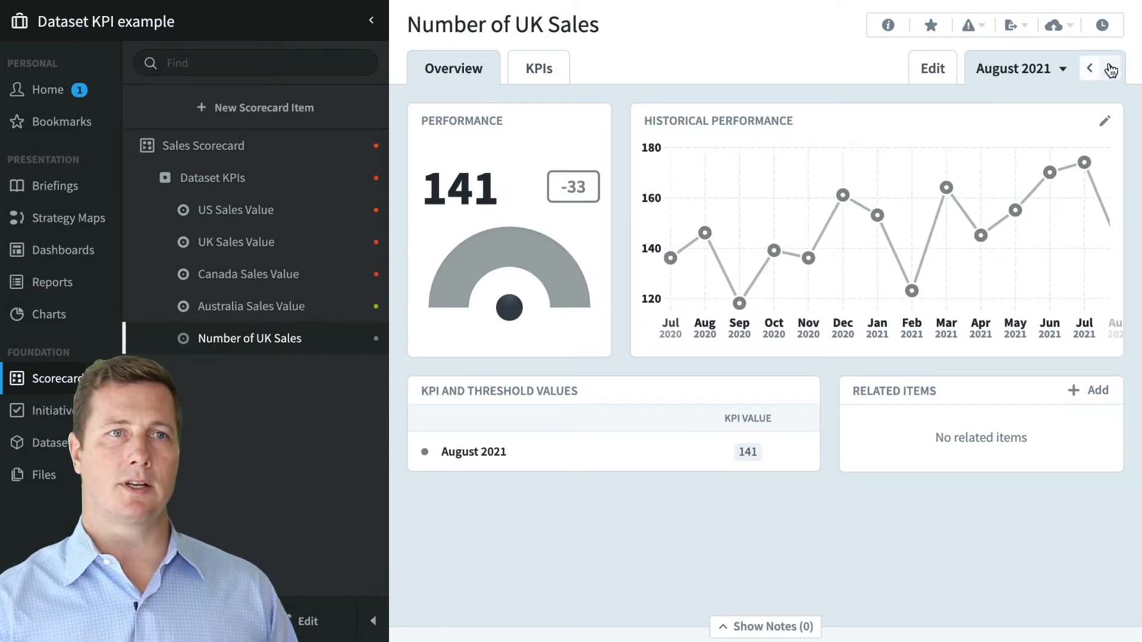
click(1106, 72)
mouse_move(1024, 171)
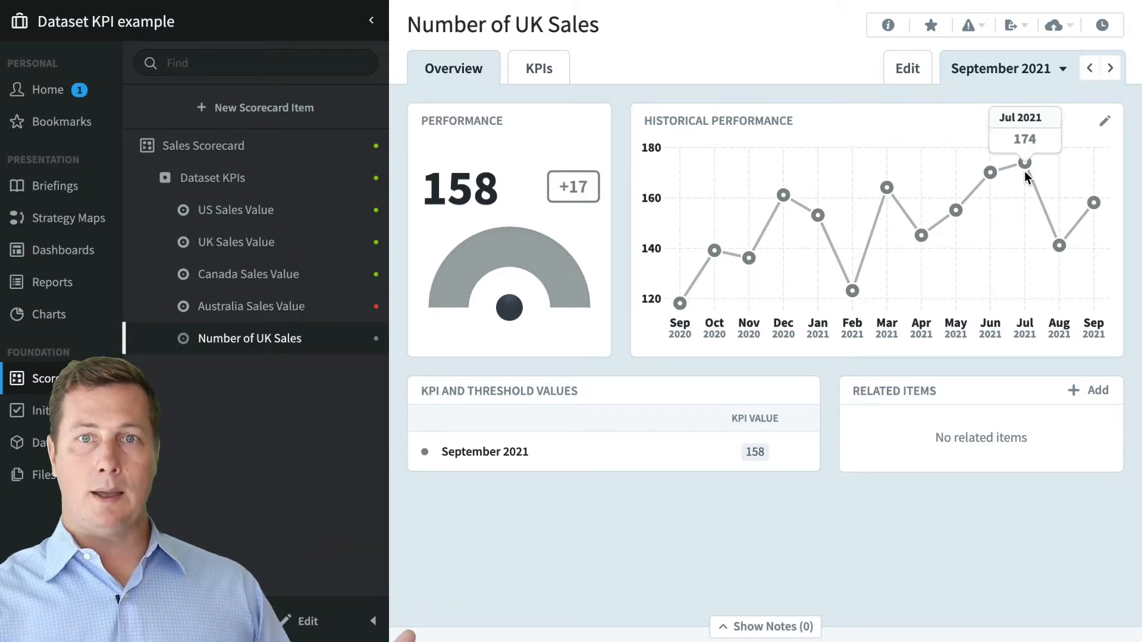
- Edit the current KPI's settings and set its scoring type to 3 Color
click(925, 70)
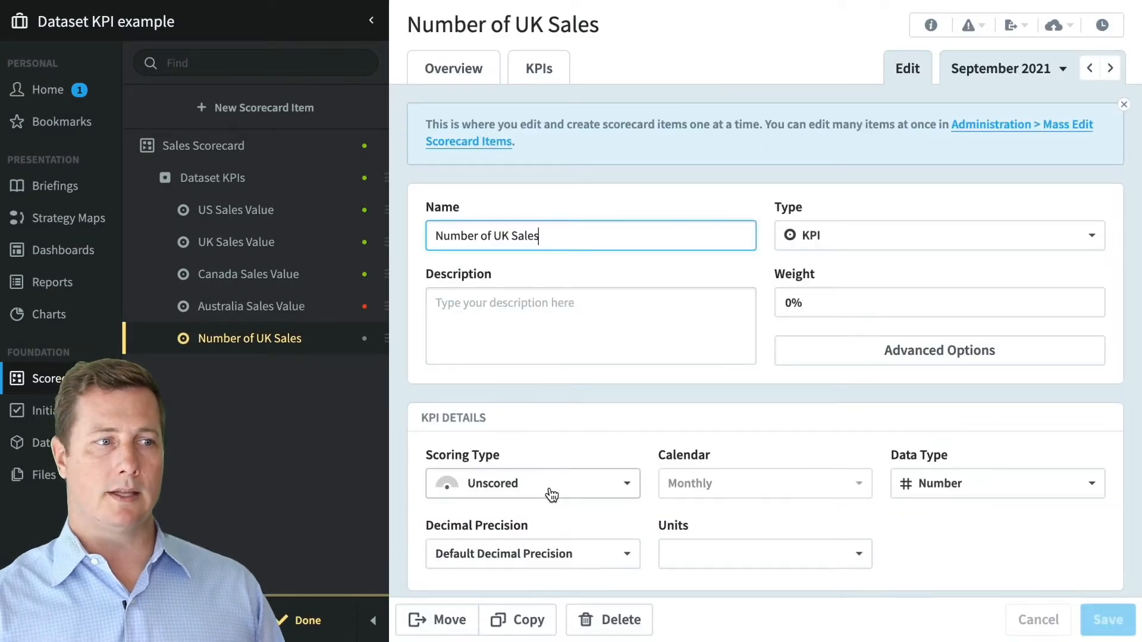
click(549, 484)
click(539, 280)
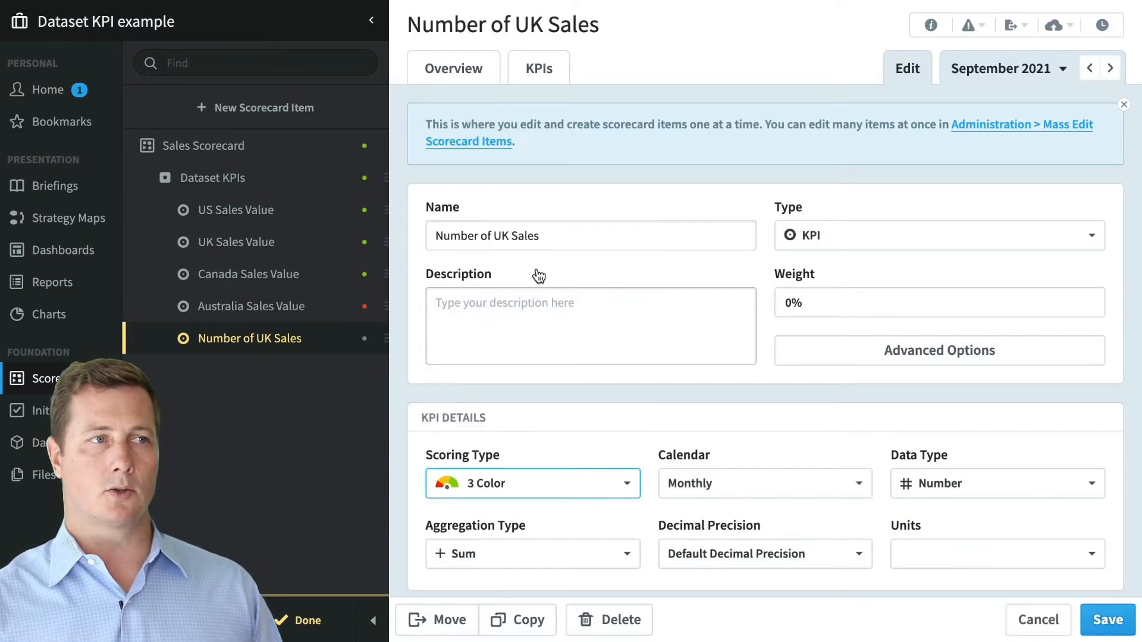
- Switch to Canada Sales Value without saving and inspect its Overview and September 2021 value
click(246, 276)
click(506, 388)
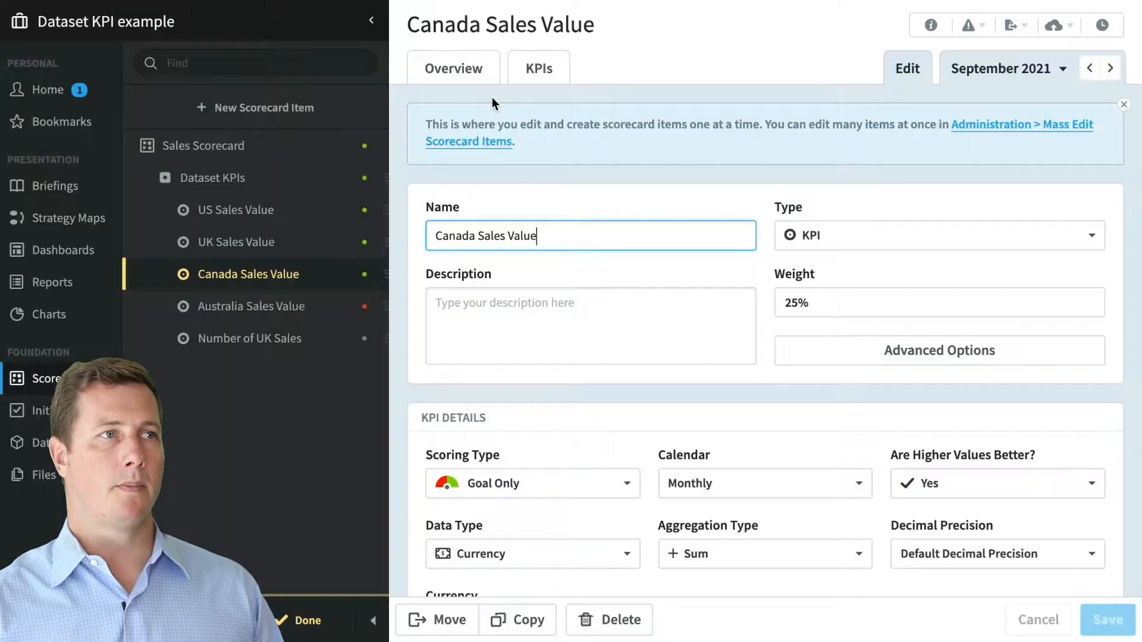
click(473, 72)
mouse_move(735, 256)
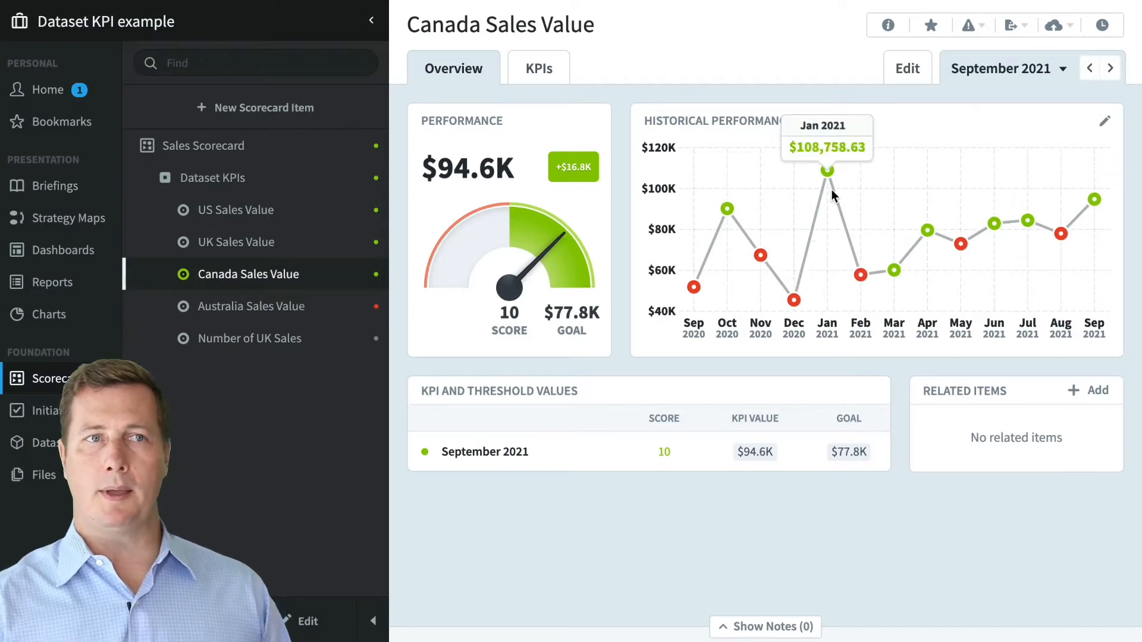
mouse_move(949, 201)
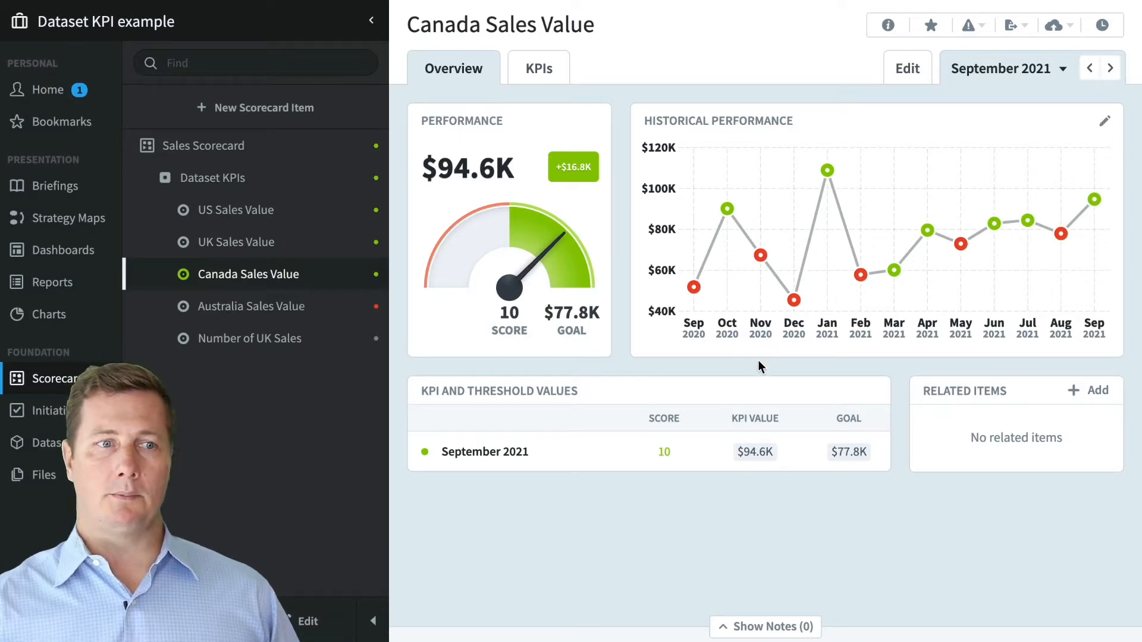
mouse_move(755, 454)
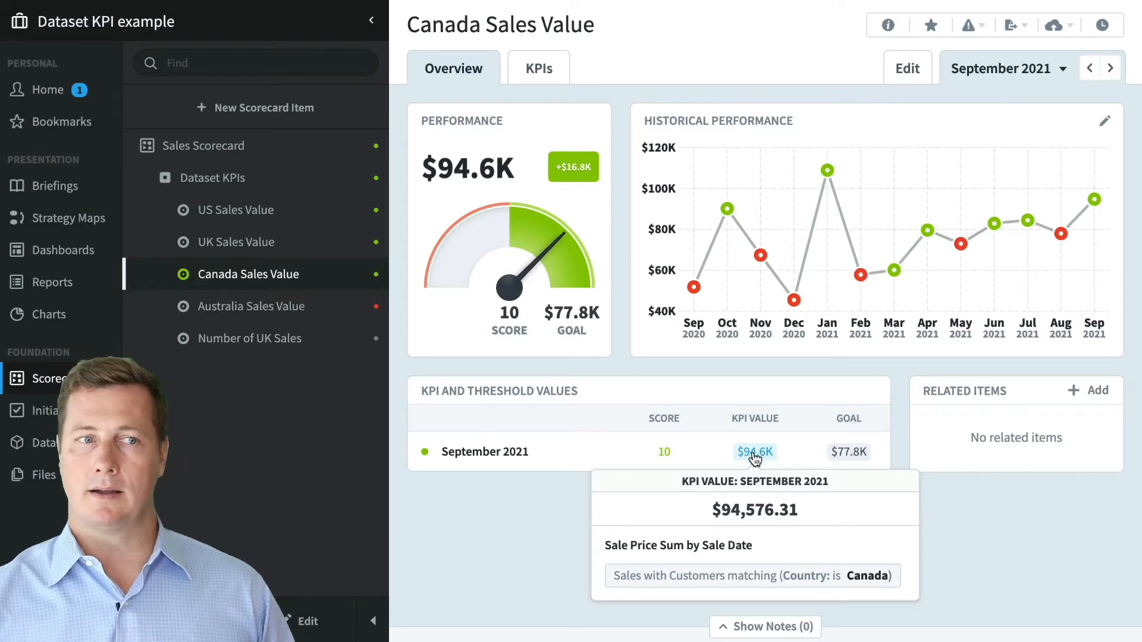
- Drill into the Device Sales data behind the KPI value and group sale price totals by Sales Employee
click(754, 453)
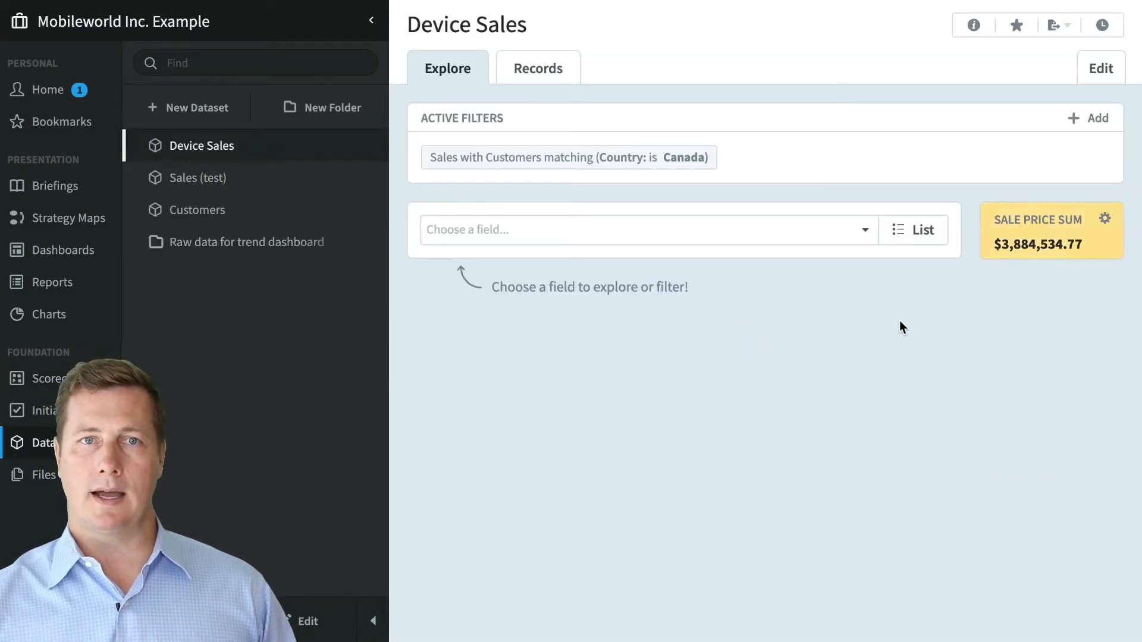
click(767, 238)
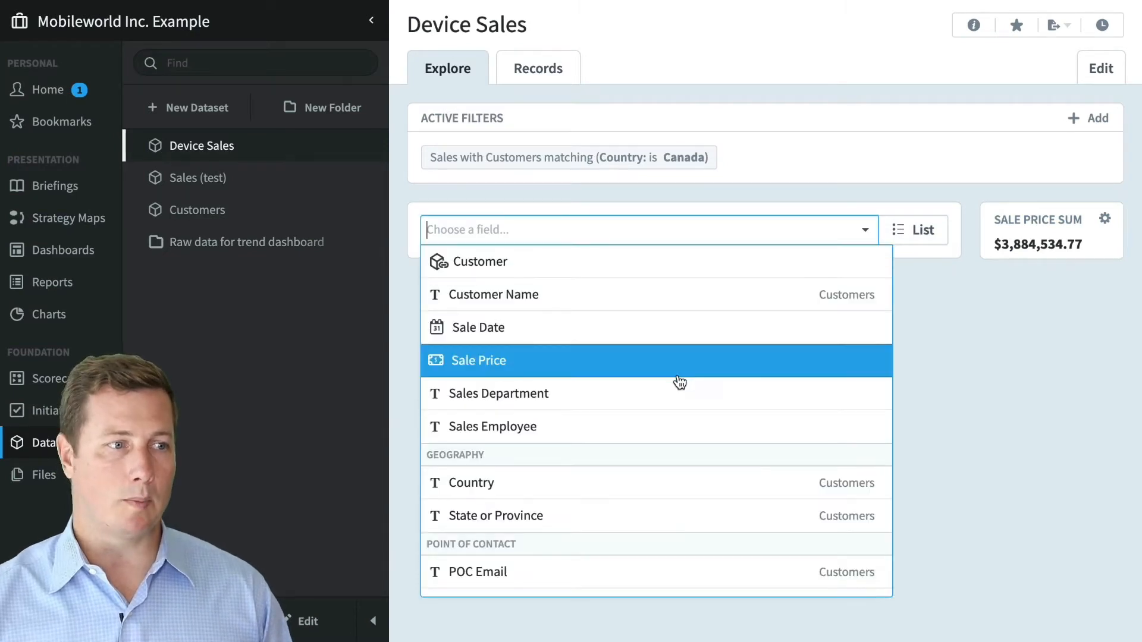
click(688, 436)
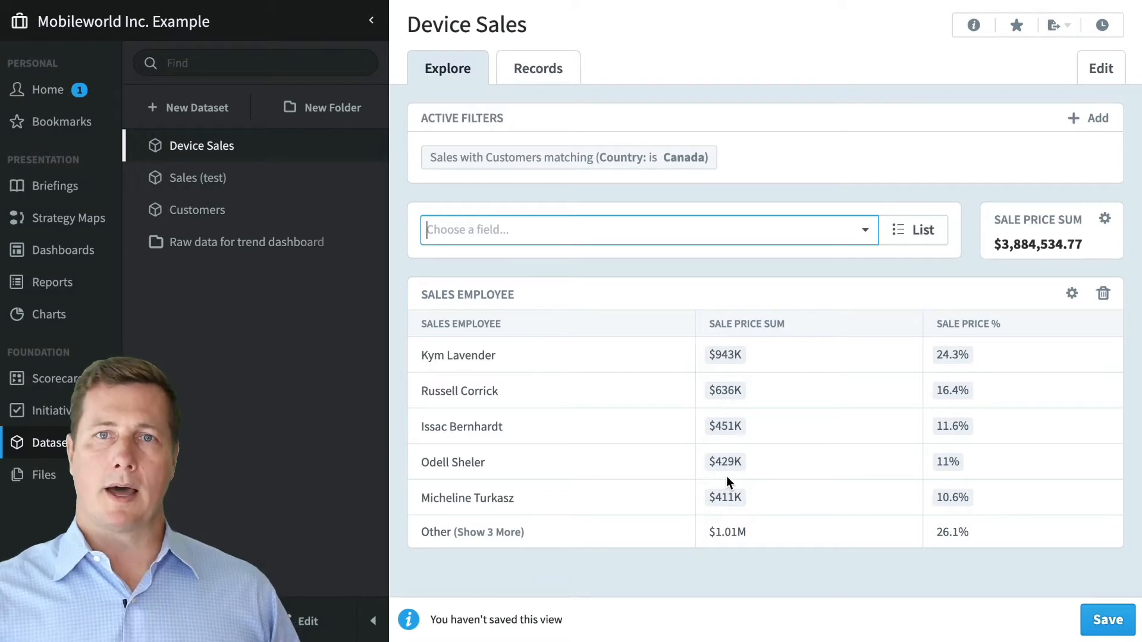
mouse_move(731, 434)
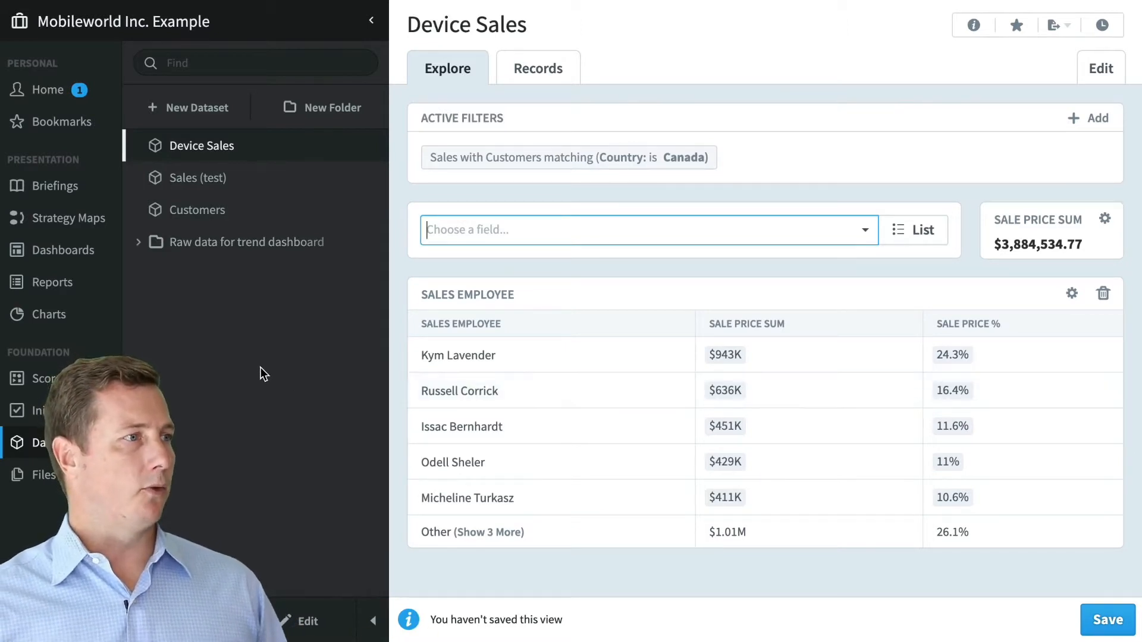
click(223, 211)
- Discard the explored view and edit the Customers dataset settings in Mobileworld Inc. Example
click(506, 393)
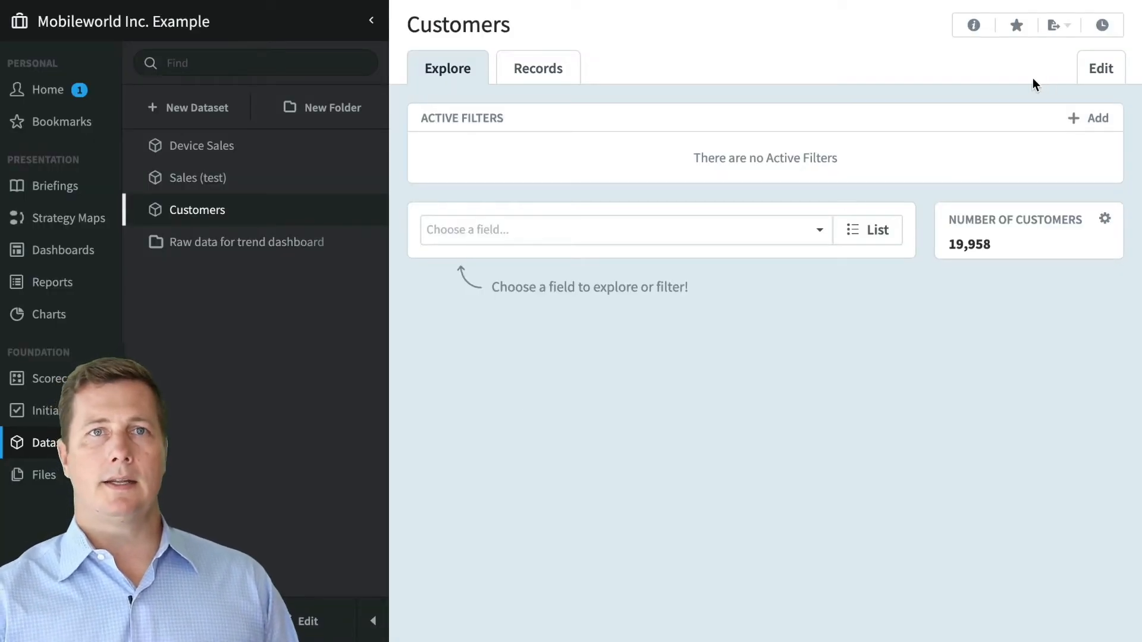
click(1092, 70)
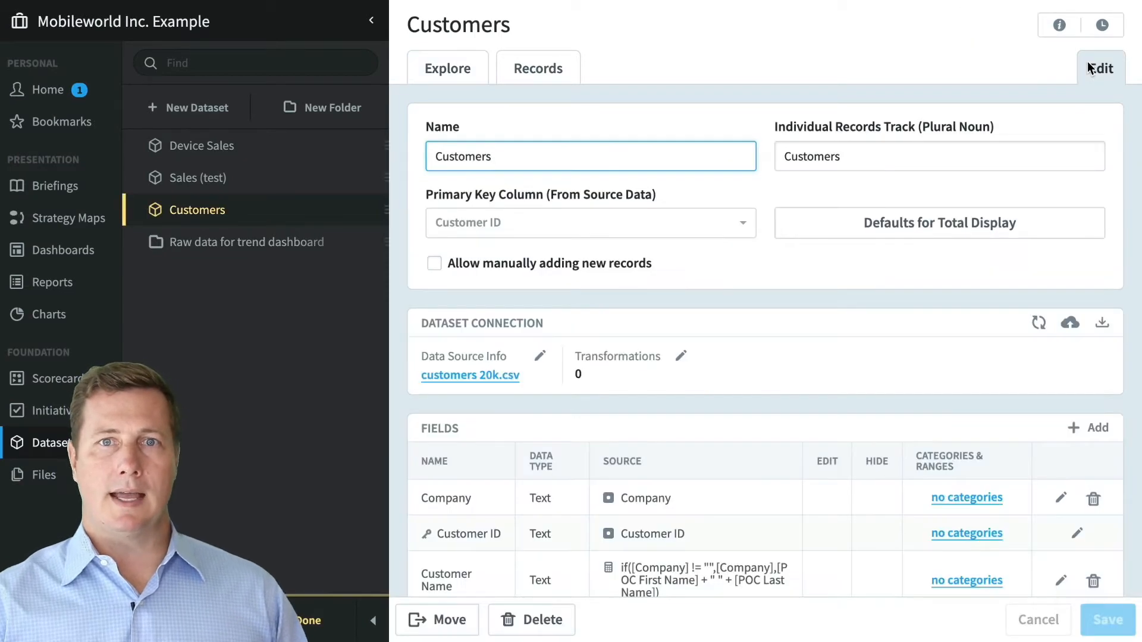
click(87, 23)
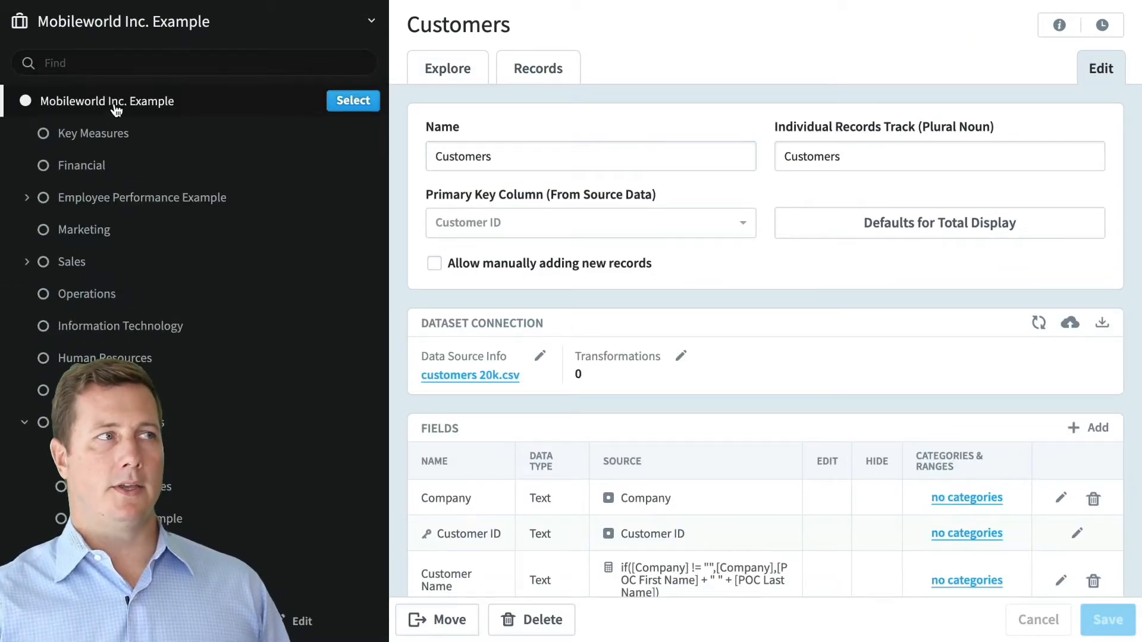
click(355, 101)
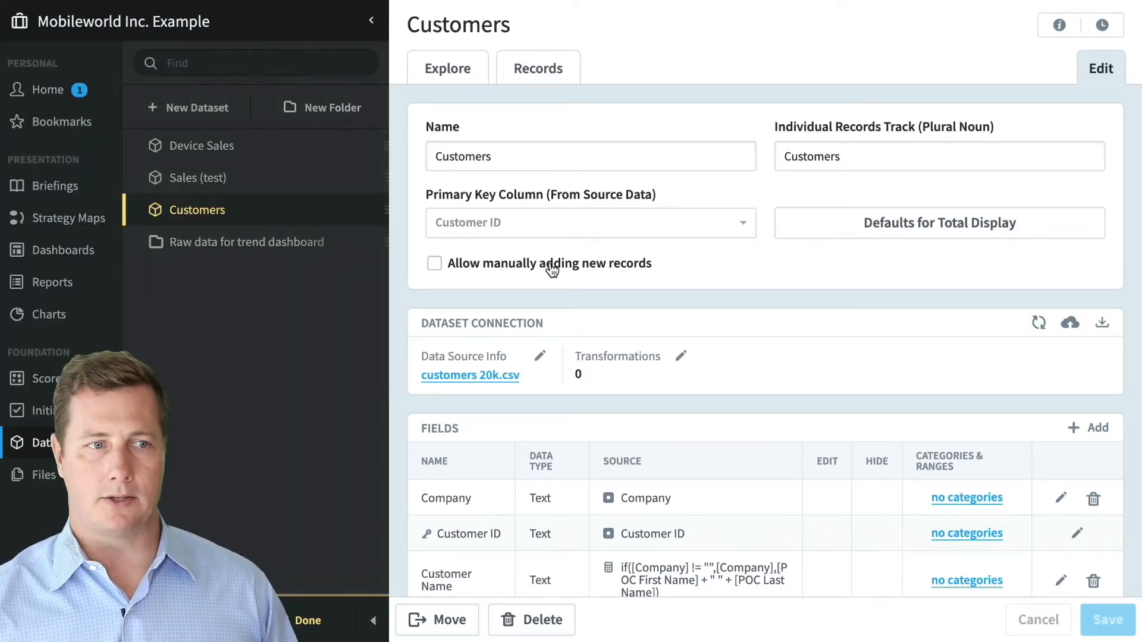
- Turn on Advanced Permissions for the Customers dataset
scroll(550, 267, down, 5)
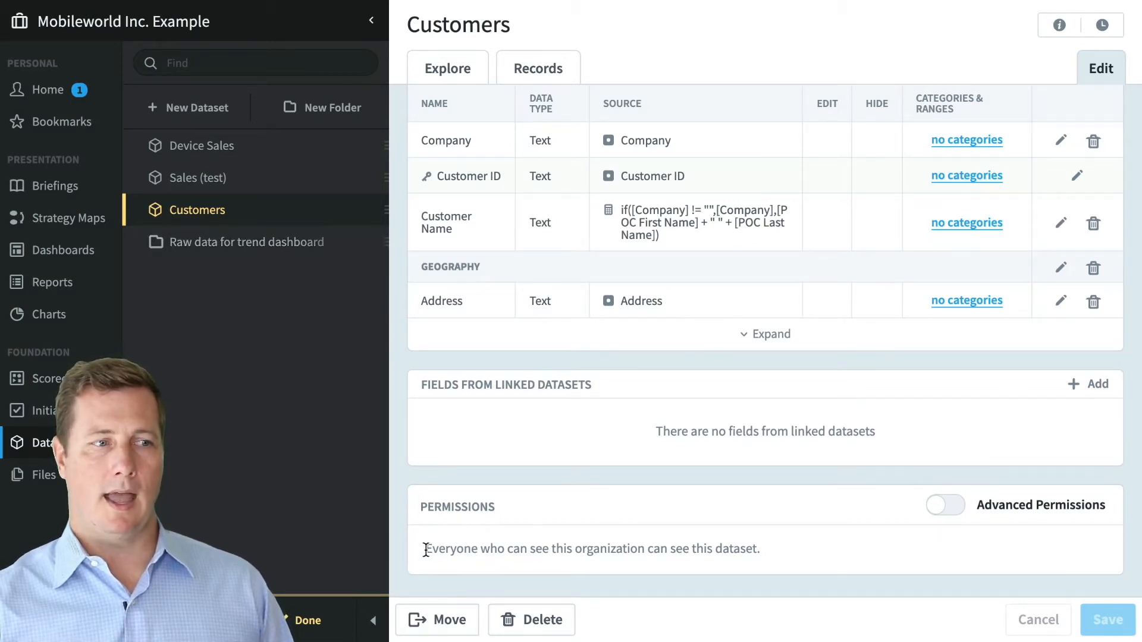
drag(426, 550, 774, 555)
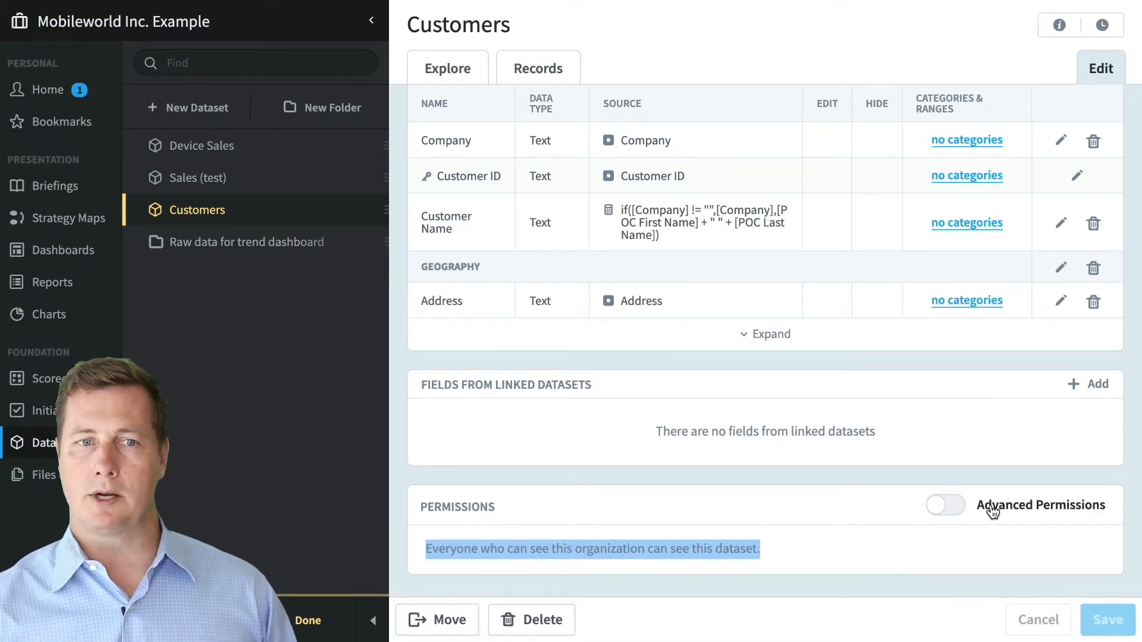
click(952, 510)
scroll(954, 513, down, 2)
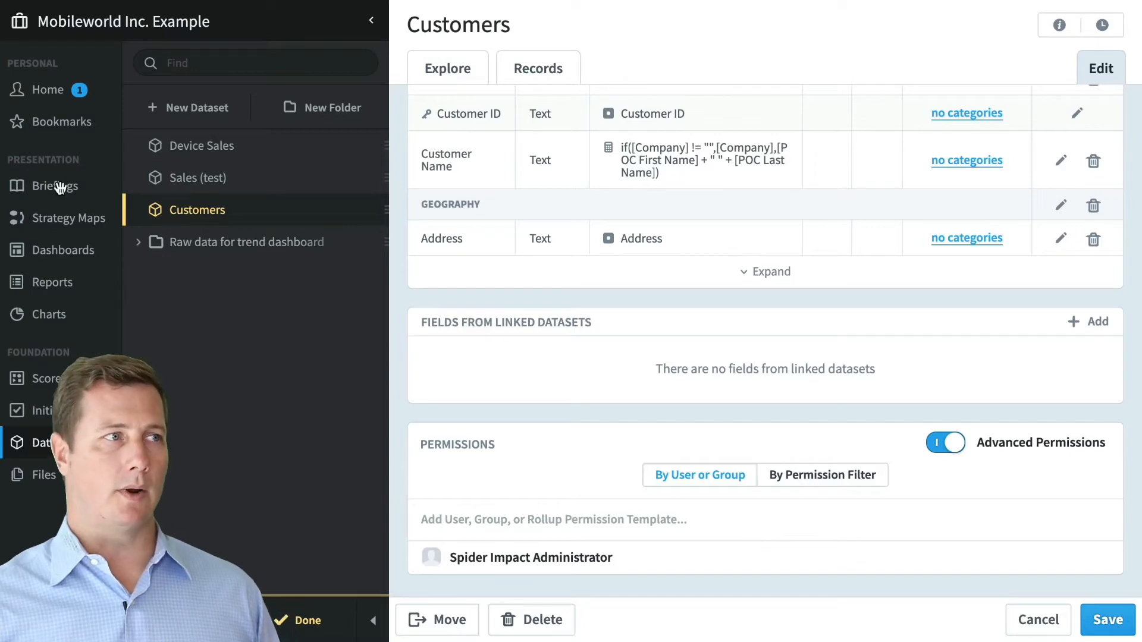
- Open Device Sales without saving, check a user's Corporate-only dataset permissions, then cancel
click(242, 153)
click(505, 386)
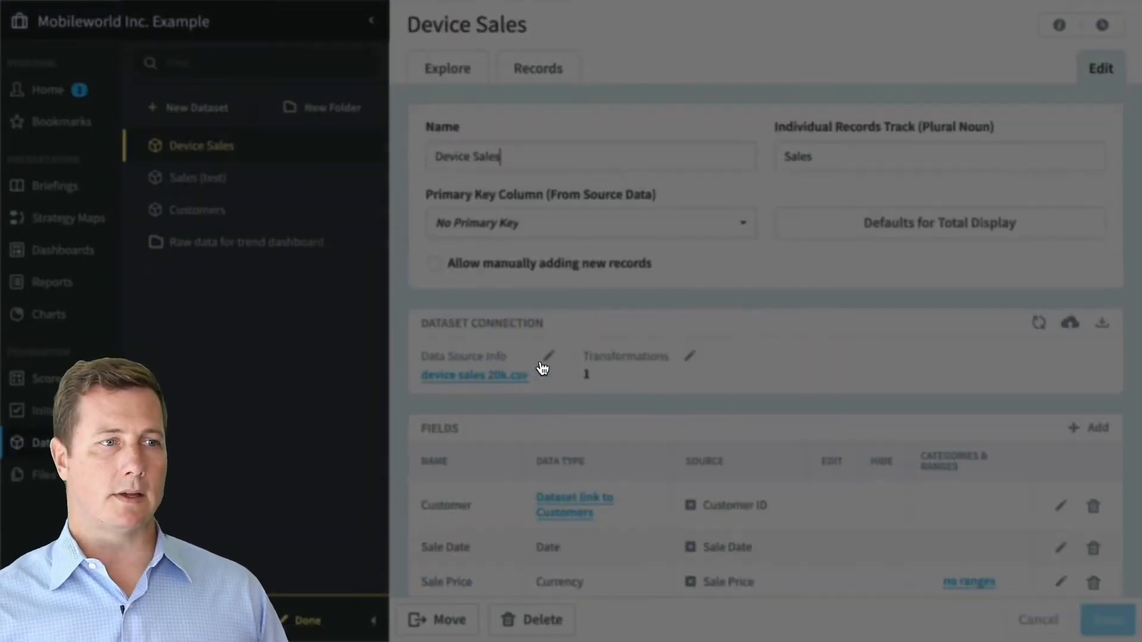
scroll(576, 364, down, 10)
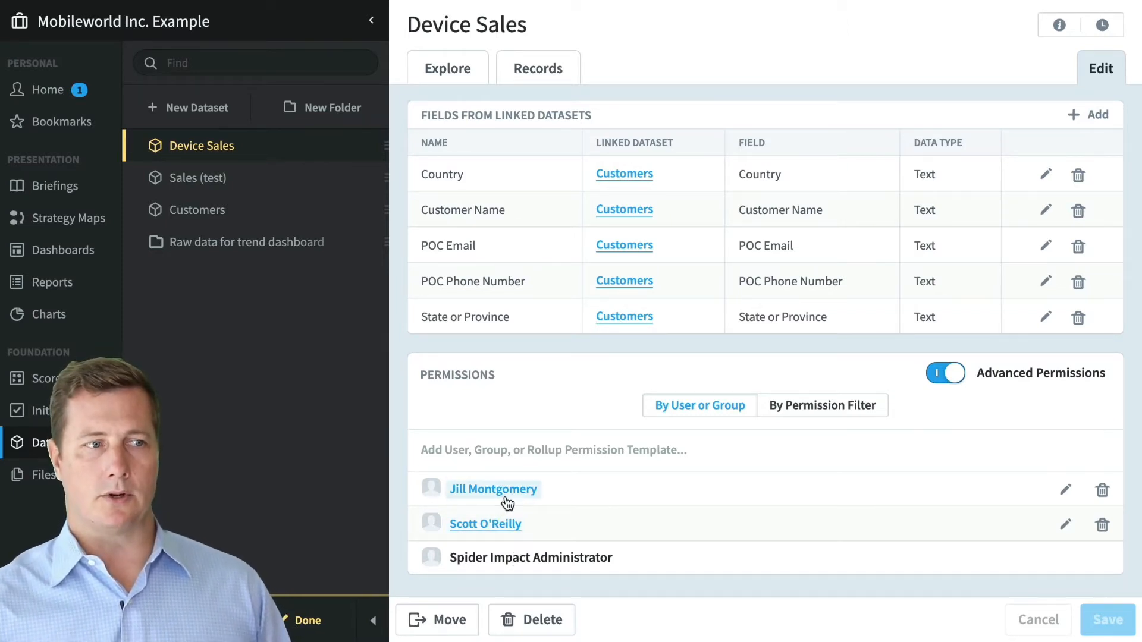
click(1067, 491)
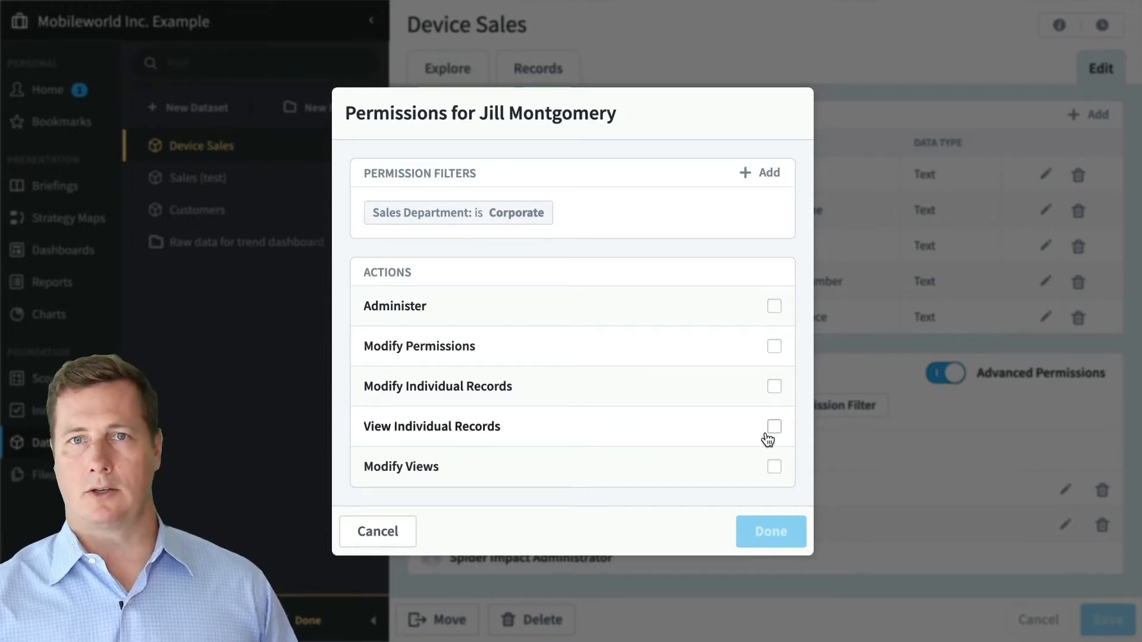
mouse_move(528, 227)
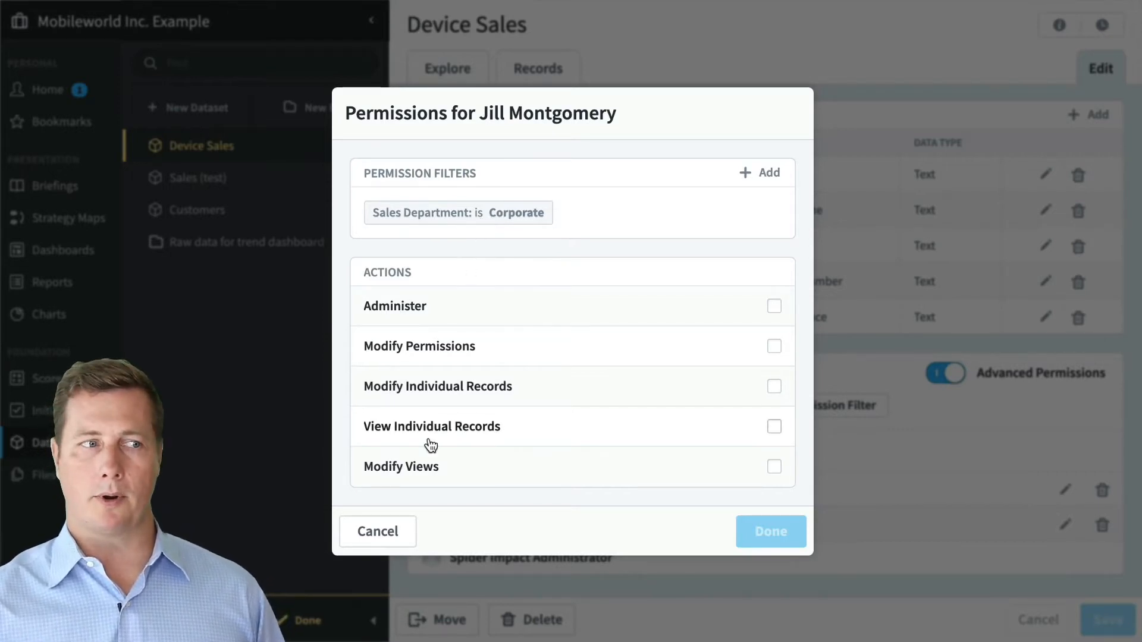
click(400, 529)
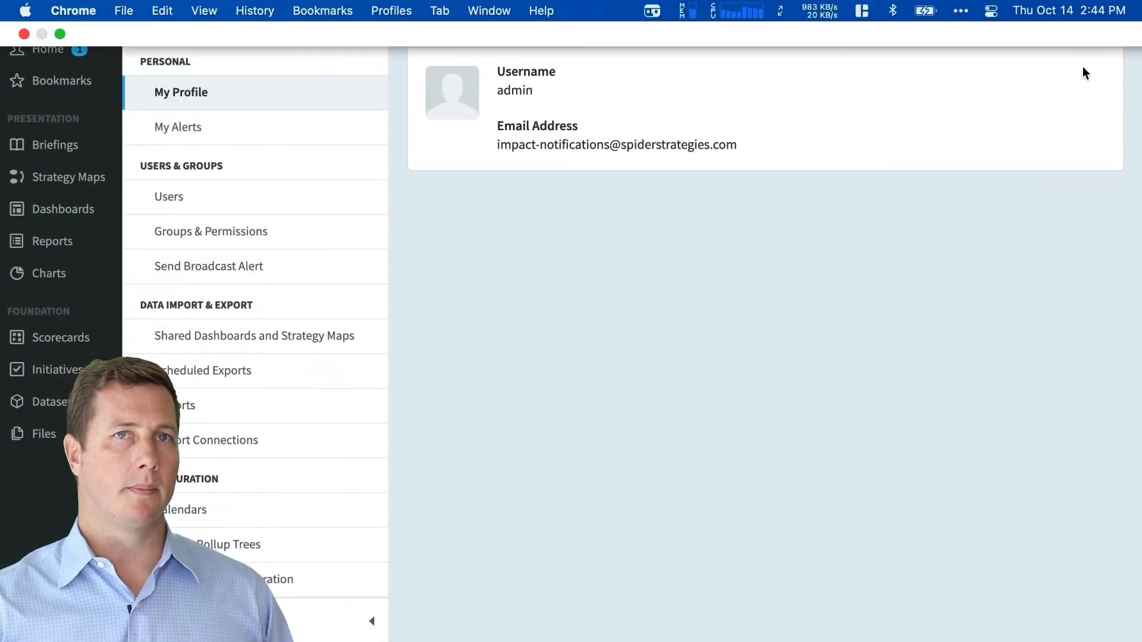
- Log out of the administrator account and log in with the restricted user's username and password
triple_click(1083, 62)
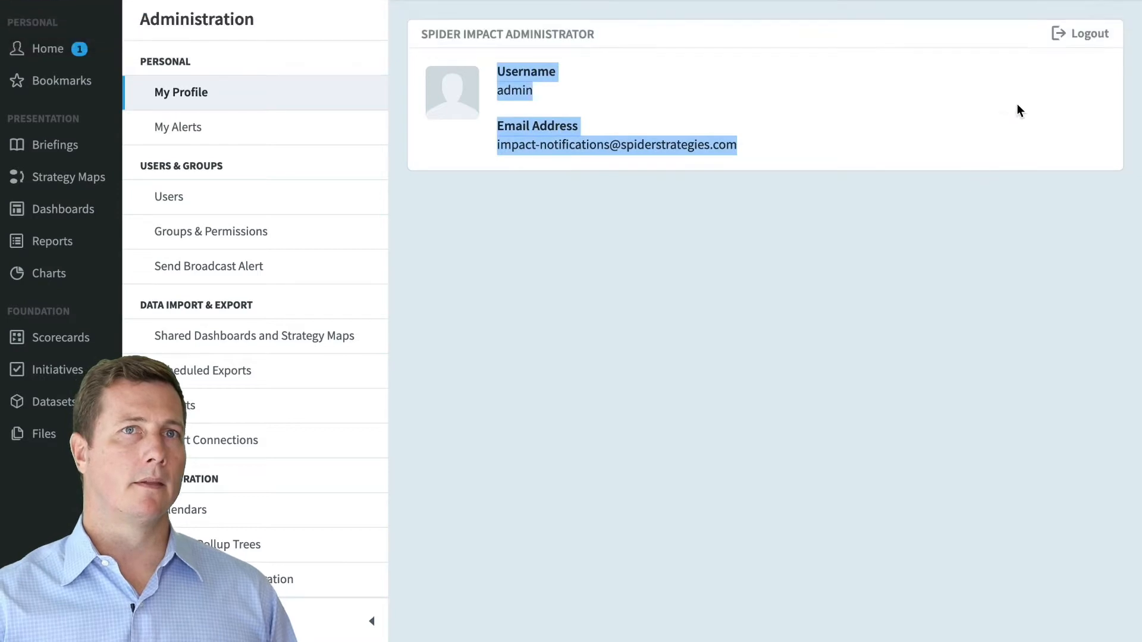
click(1083, 33)
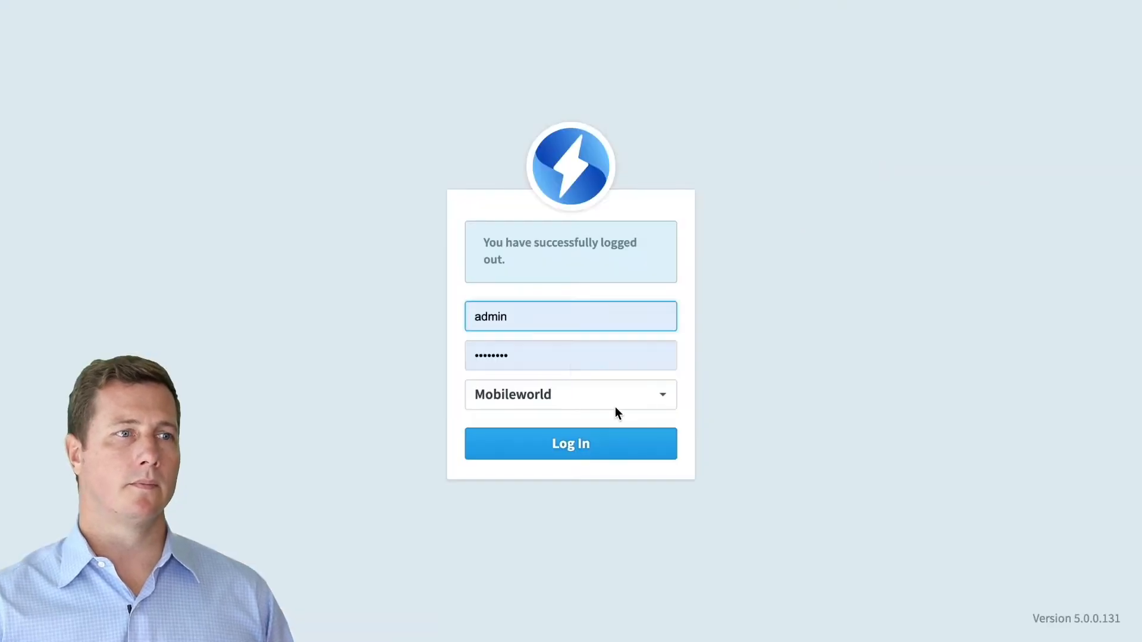
click(513, 305)
double_click(501, 316)
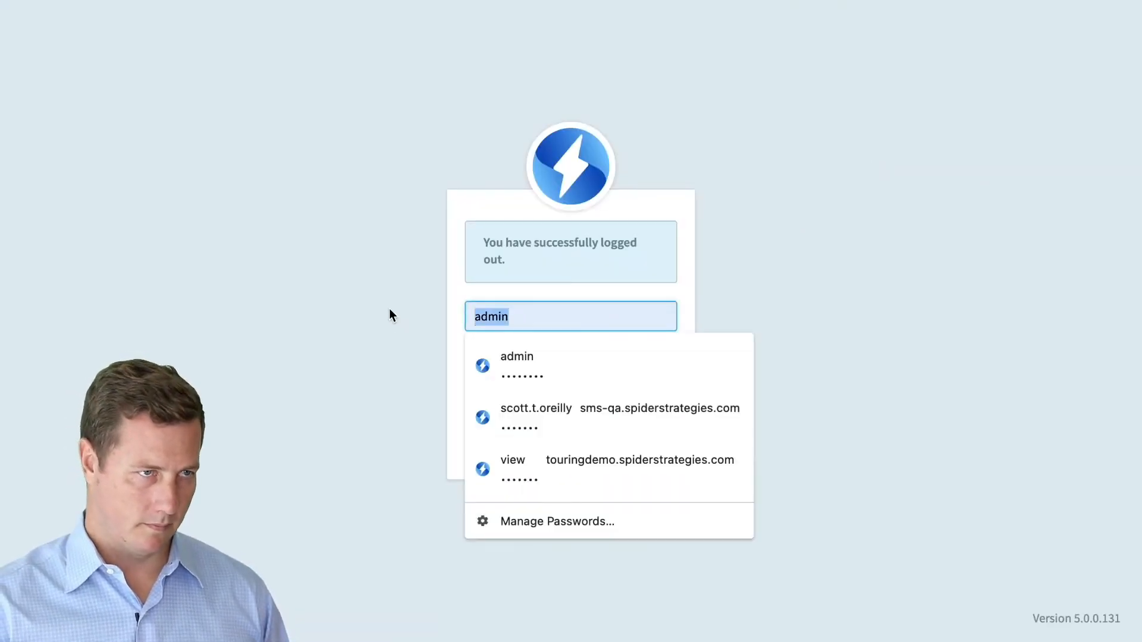
text(jil)
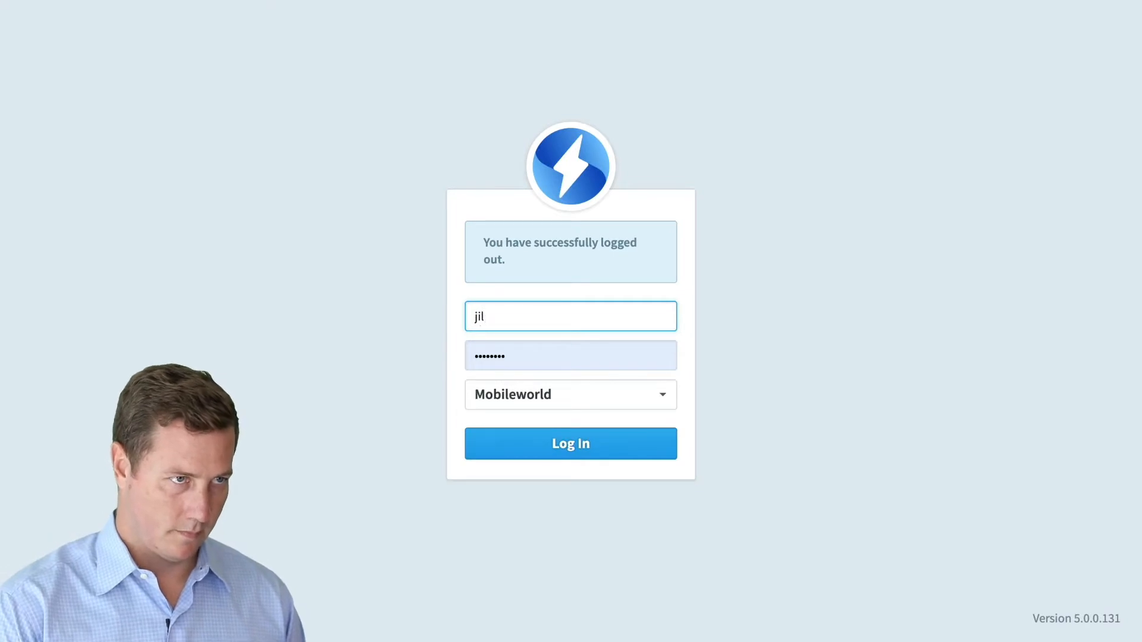
text(l)
key(Tab)
text(••••)
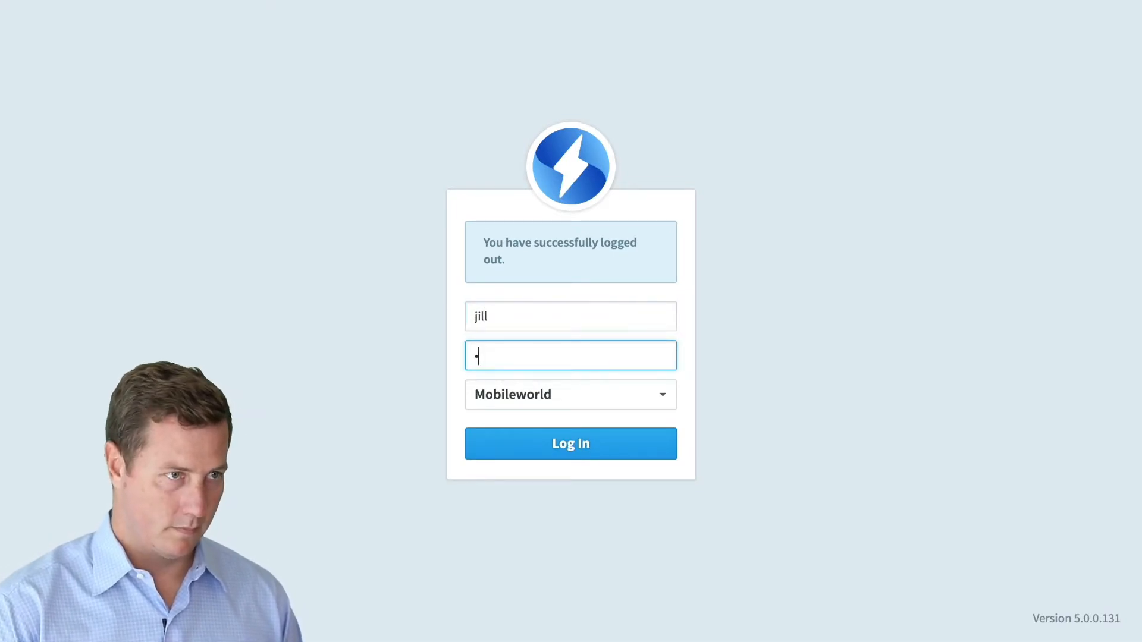
text(••••)
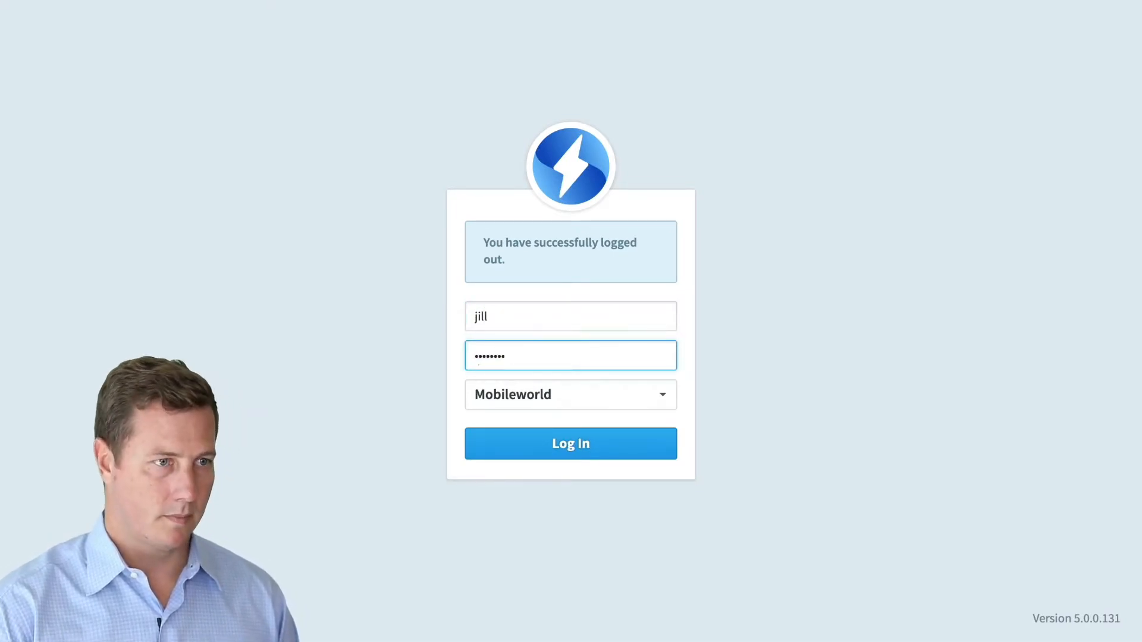
key(Return)
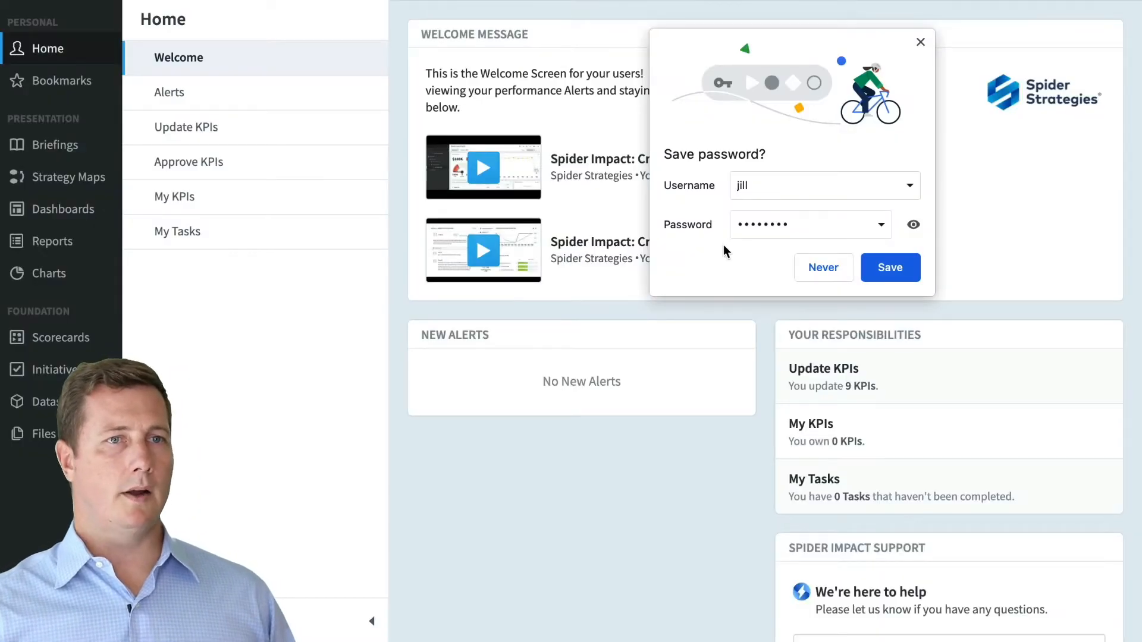
- Dismiss the save-password prompt and select the Mobileworld Inc. Example organization
click(821, 269)
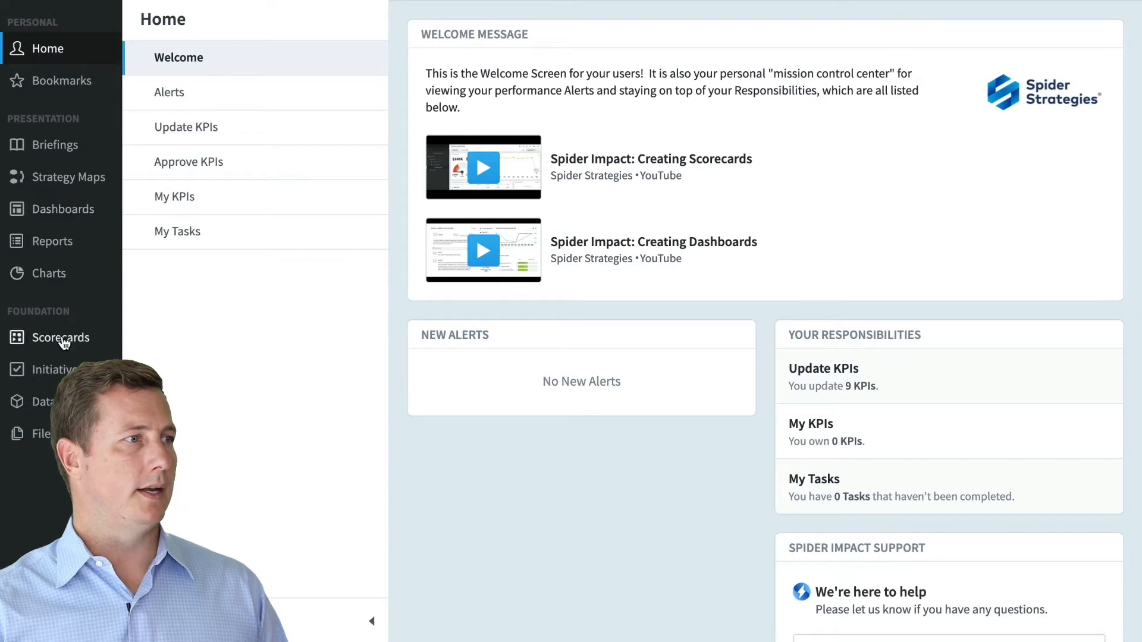
click(33, 402)
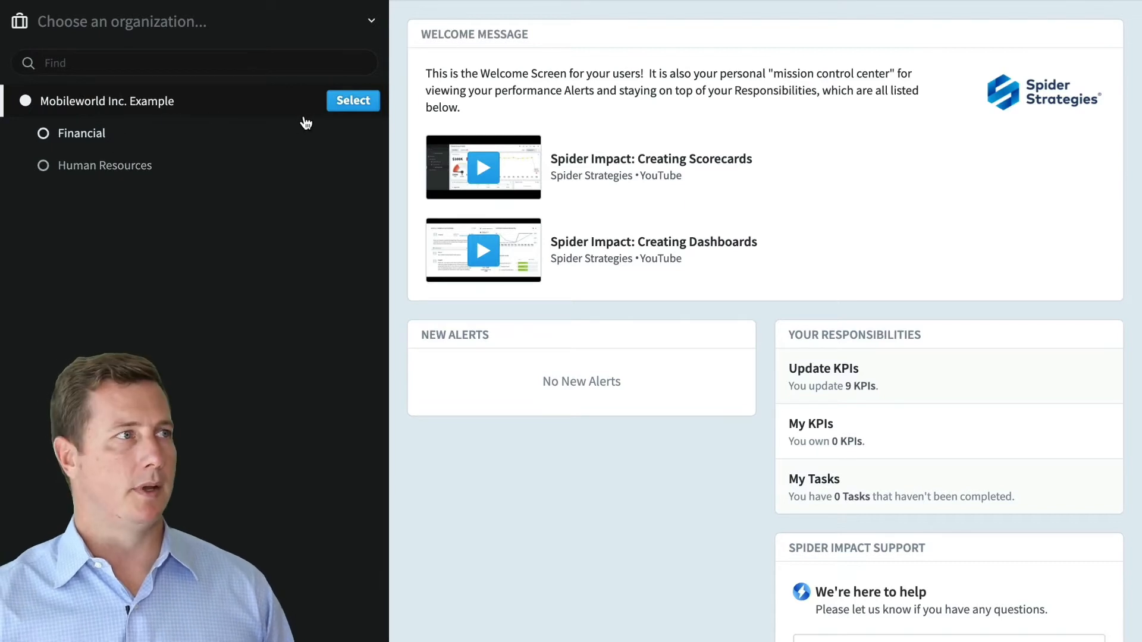
click(353, 101)
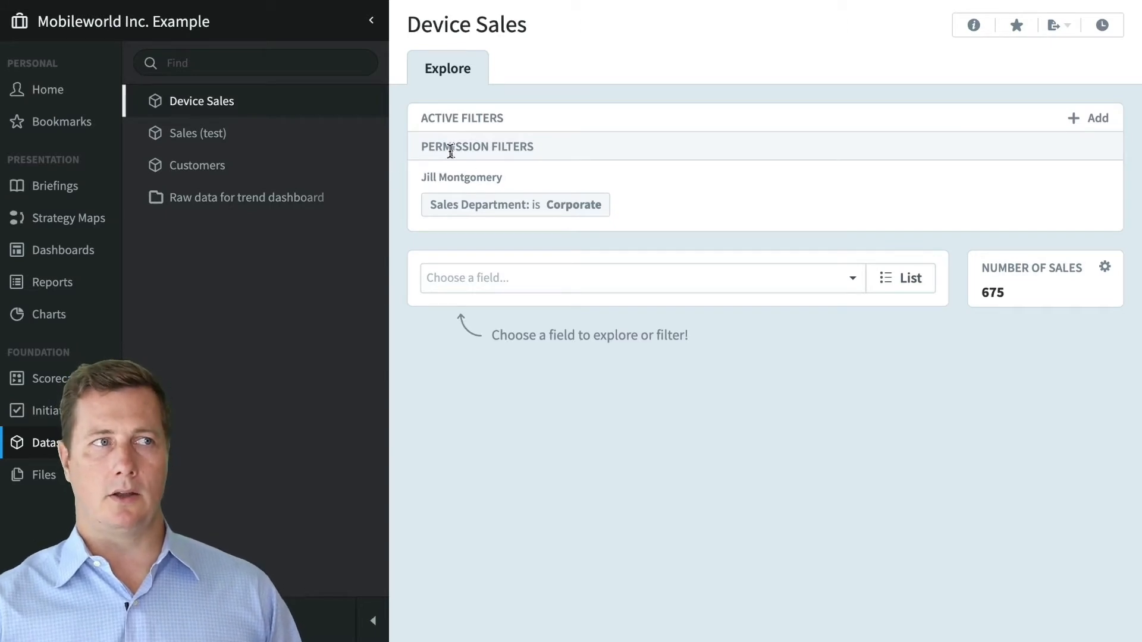
- Break down the Corporate-filtered Device Sales data by Sales Employee
drag(425, 146, 512, 148)
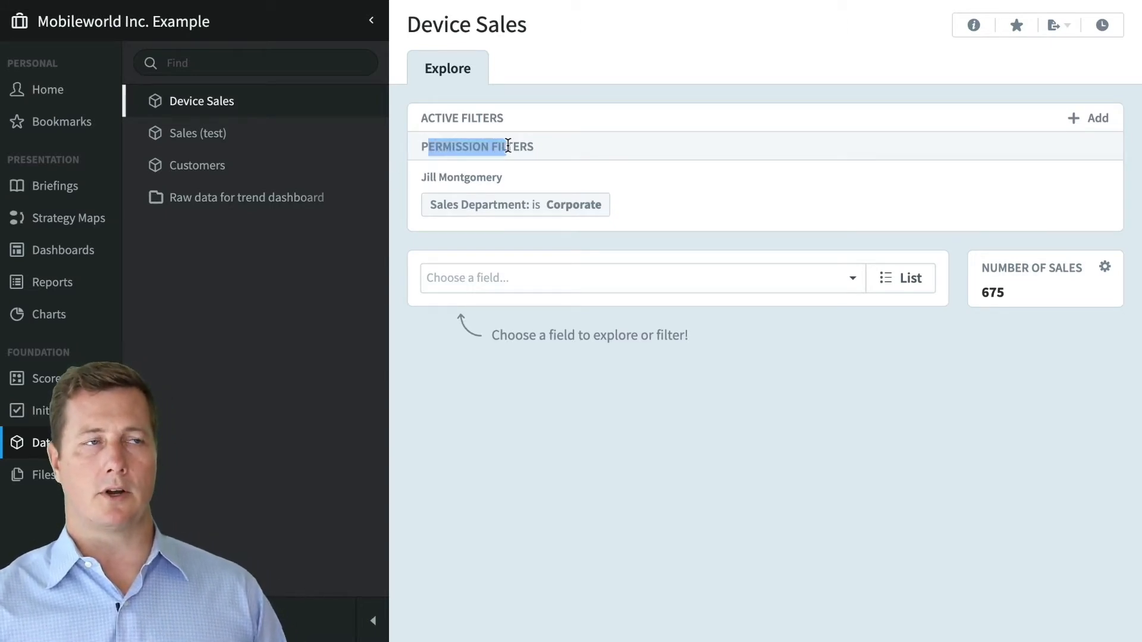
click(517, 149)
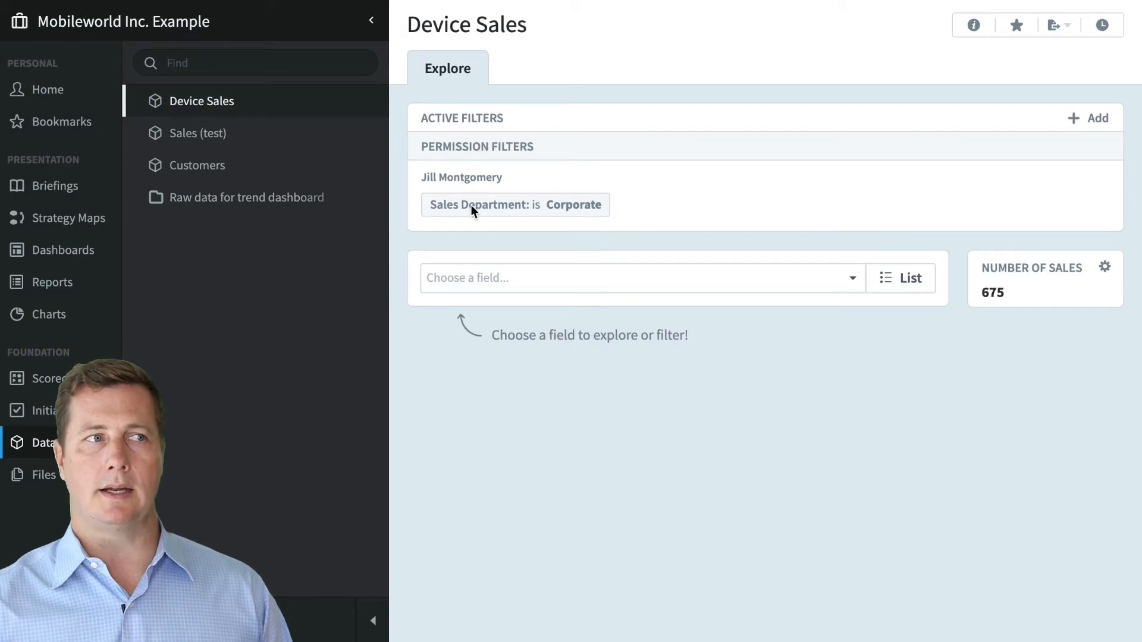
click(574, 277)
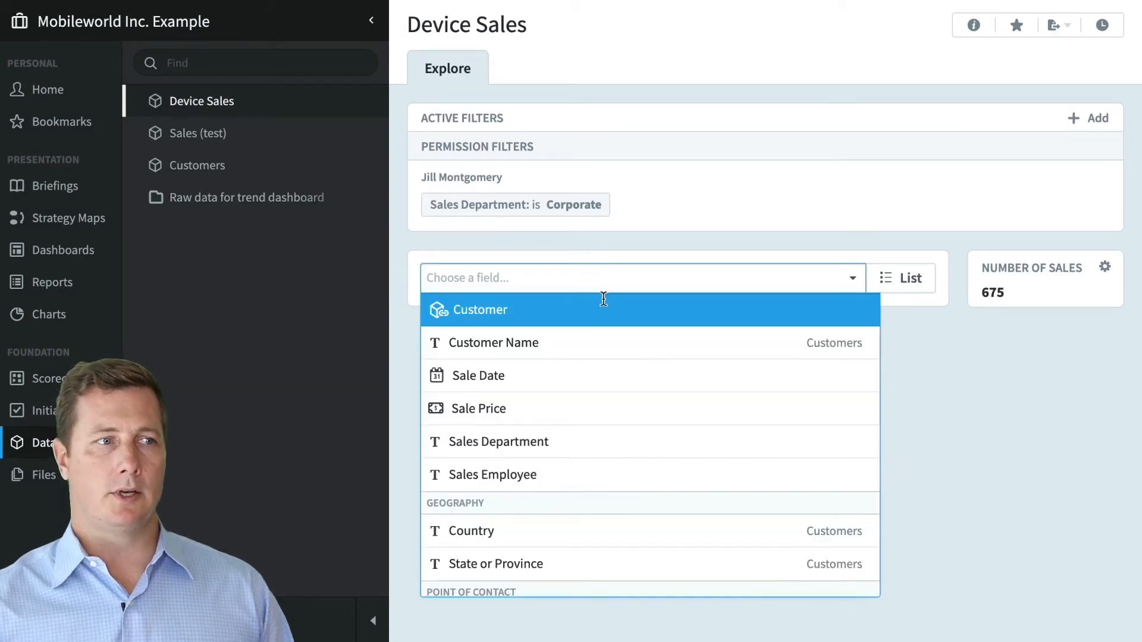
click(667, 476)
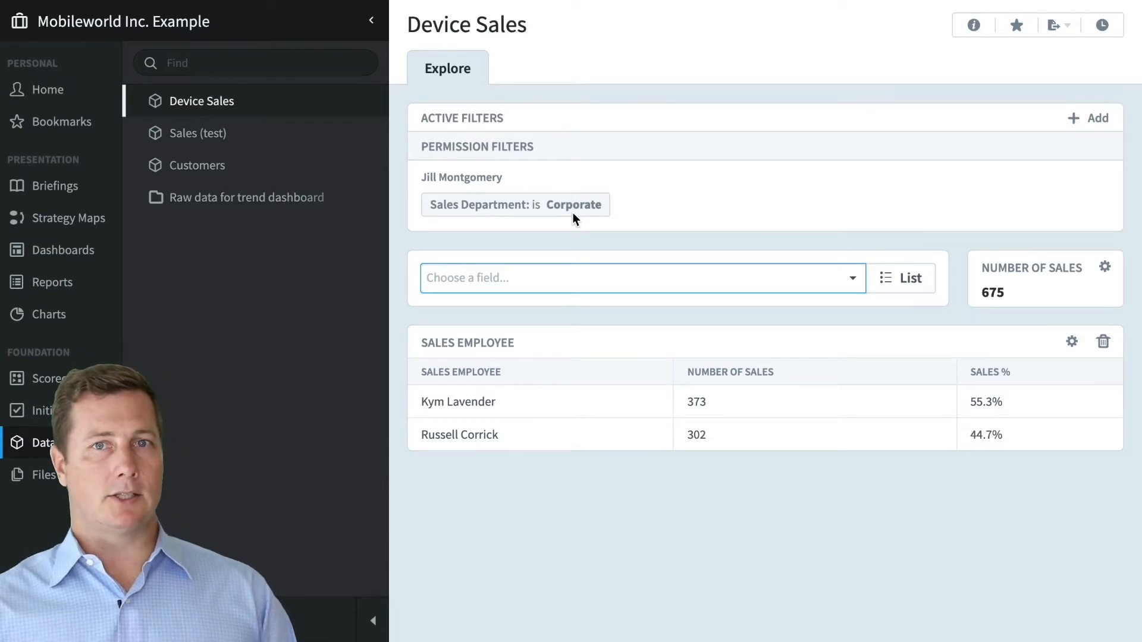
click(76, 249)
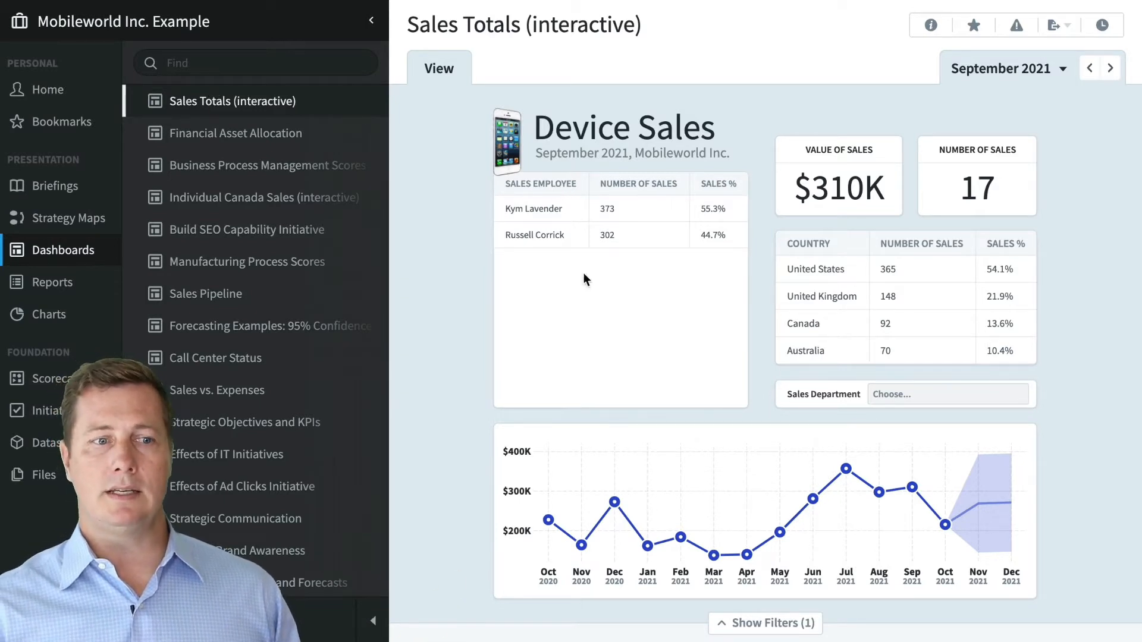
- Show and hide the Sales Totals dashboard filters, then drill into United Kingdom and back
click(800, 621)
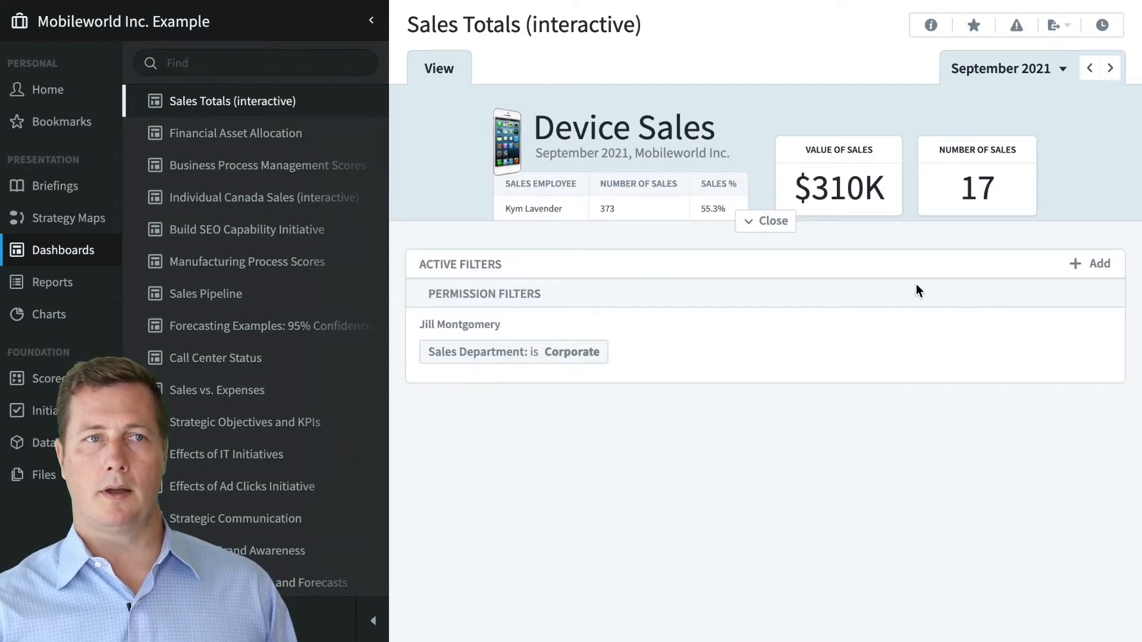
click(776, 228)
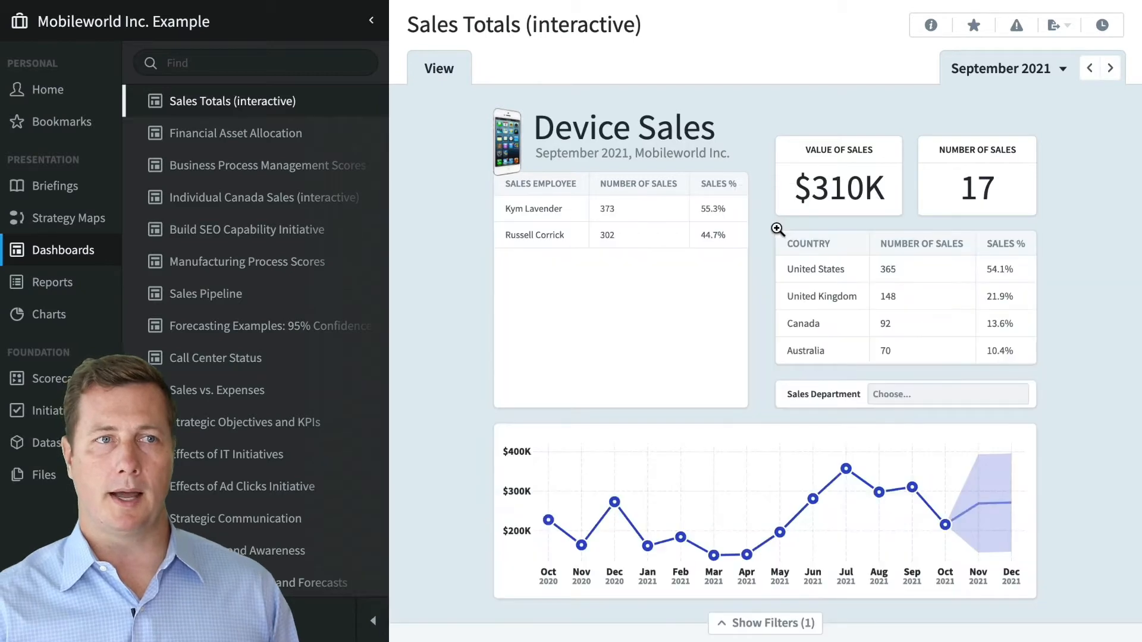
click(823, 304)
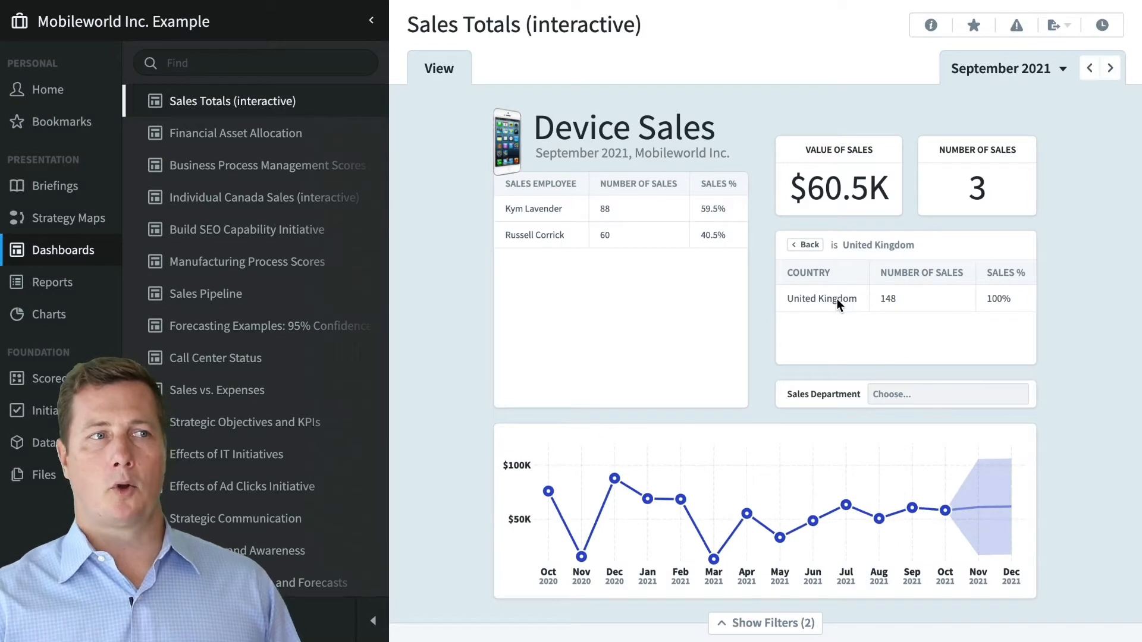
click(809, 246)
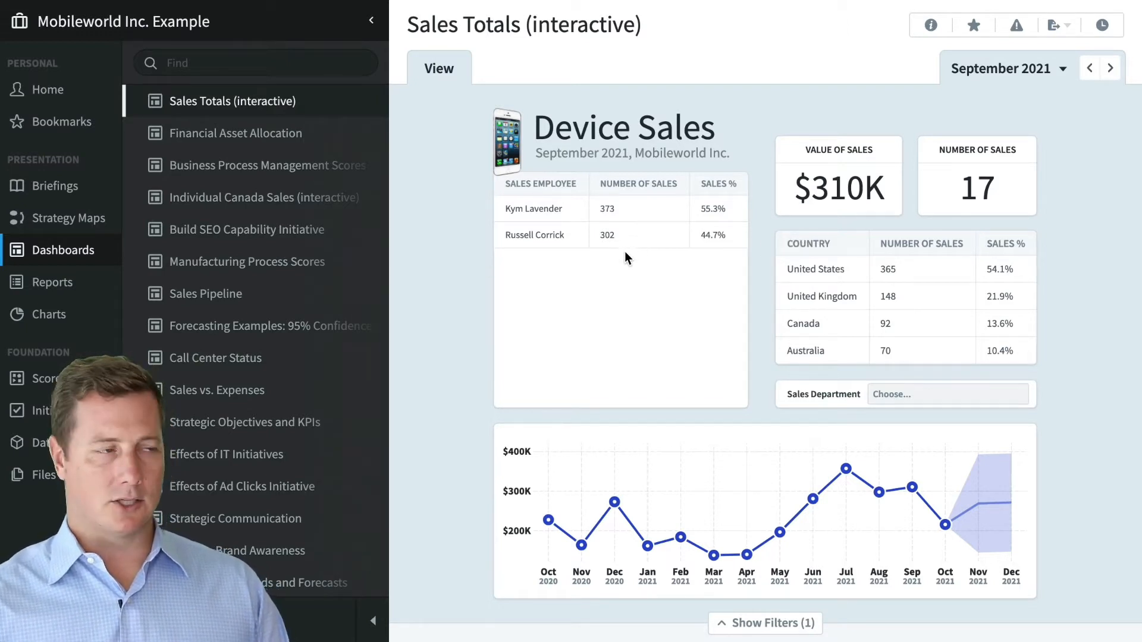
click(38, 286)
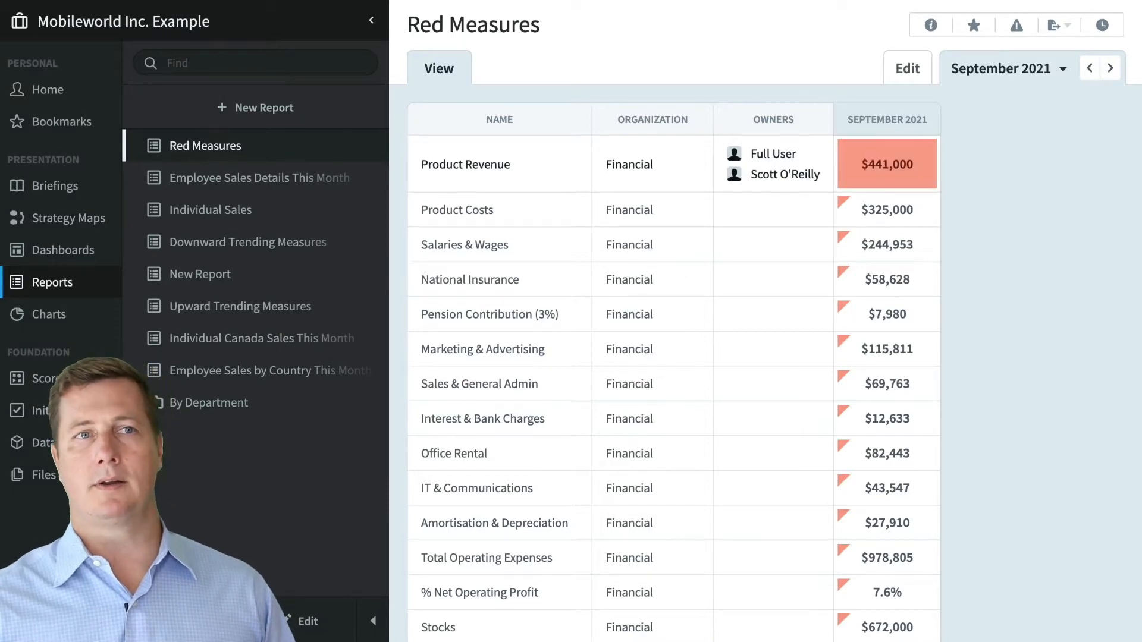
- Cancel the new report, log back in as administrator, and start a new Mobileworld Inc. Example report
click(228, 107)
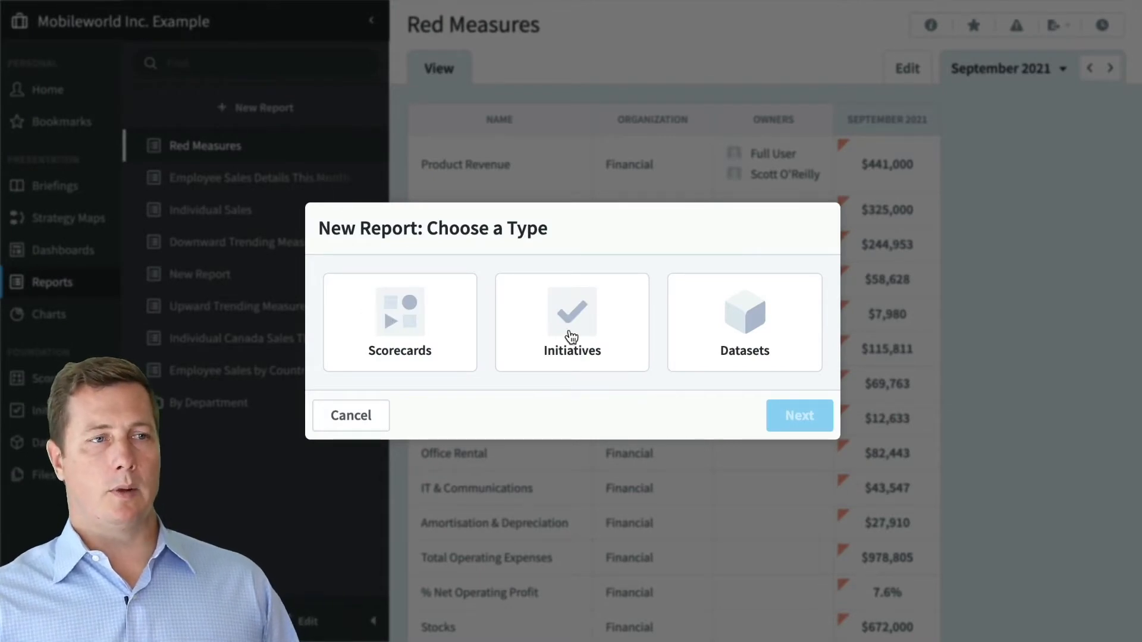
click(380, 421)
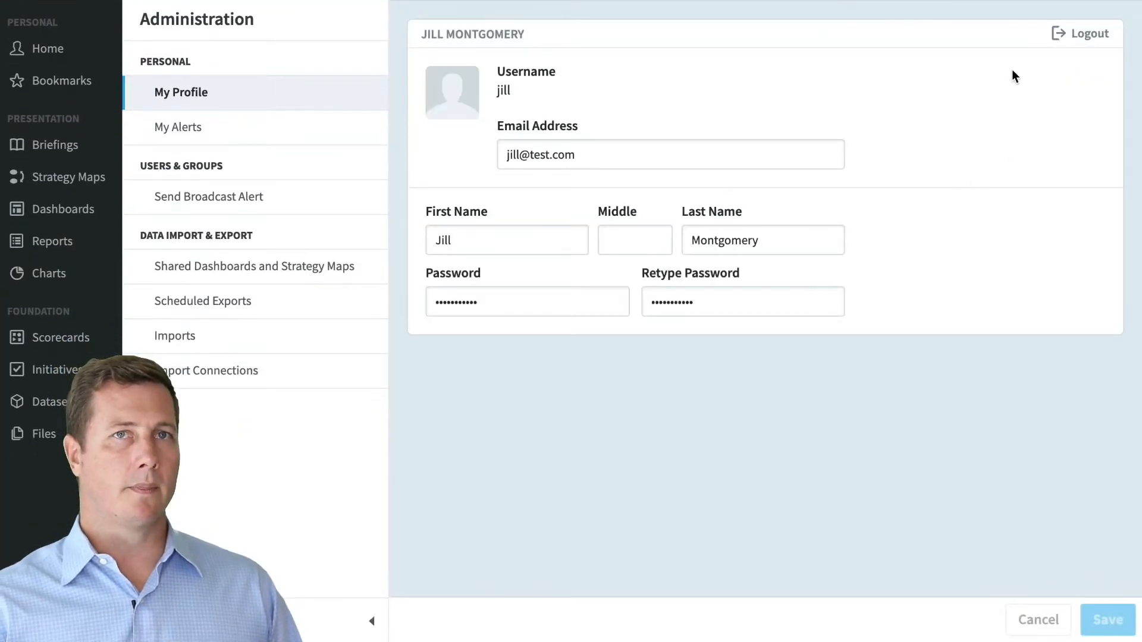
click(1082, 32)
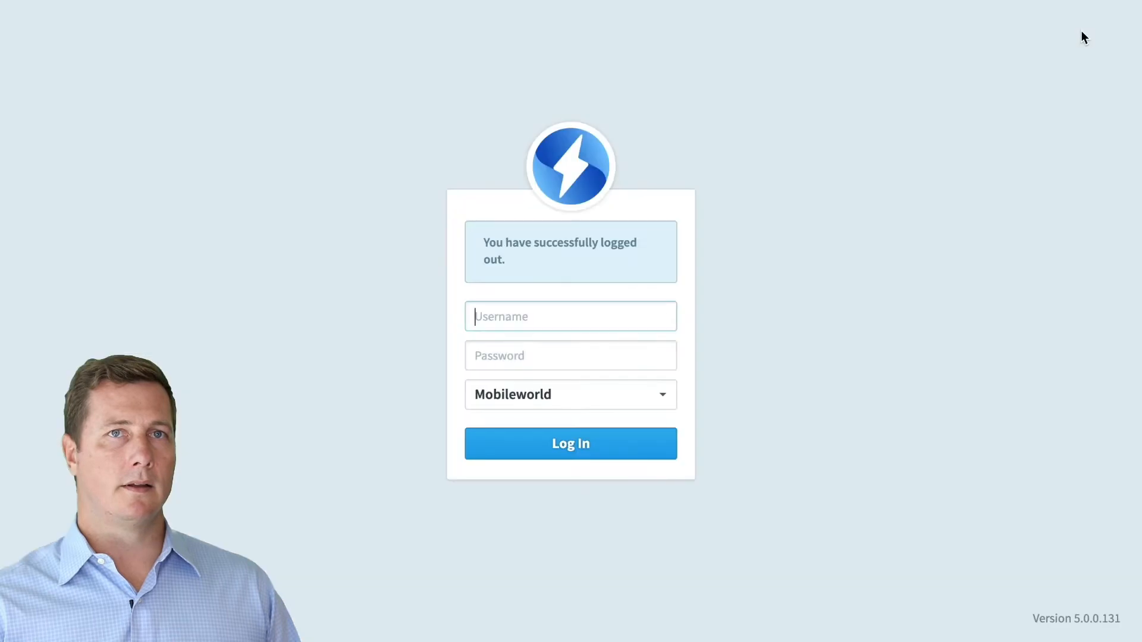
click(546, 444)
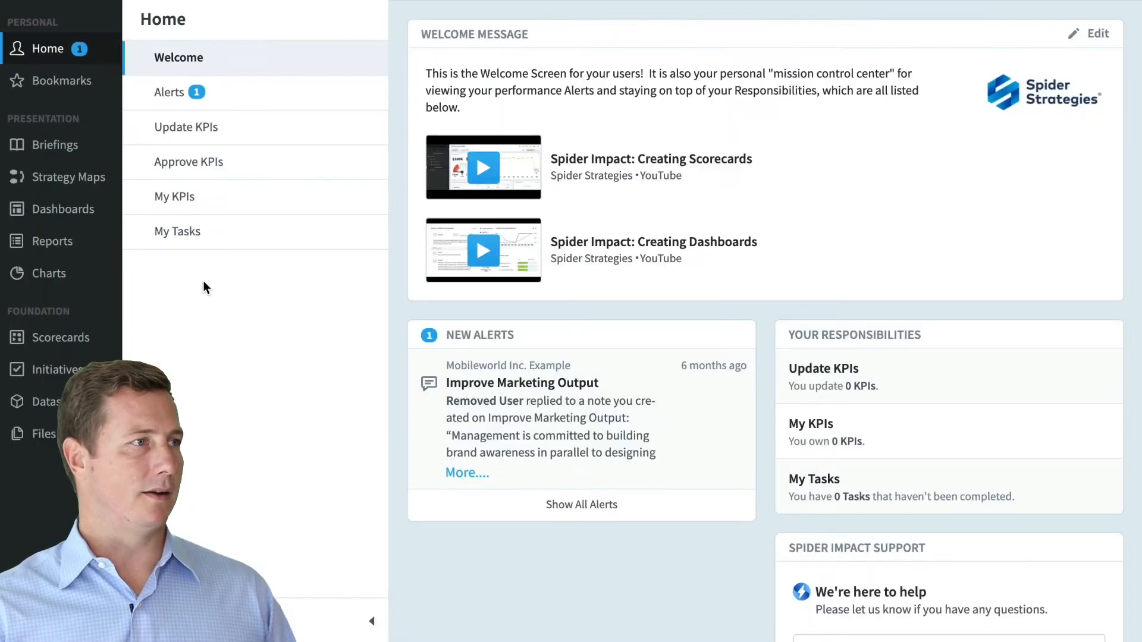
click(60, 241)
click(354, 101)
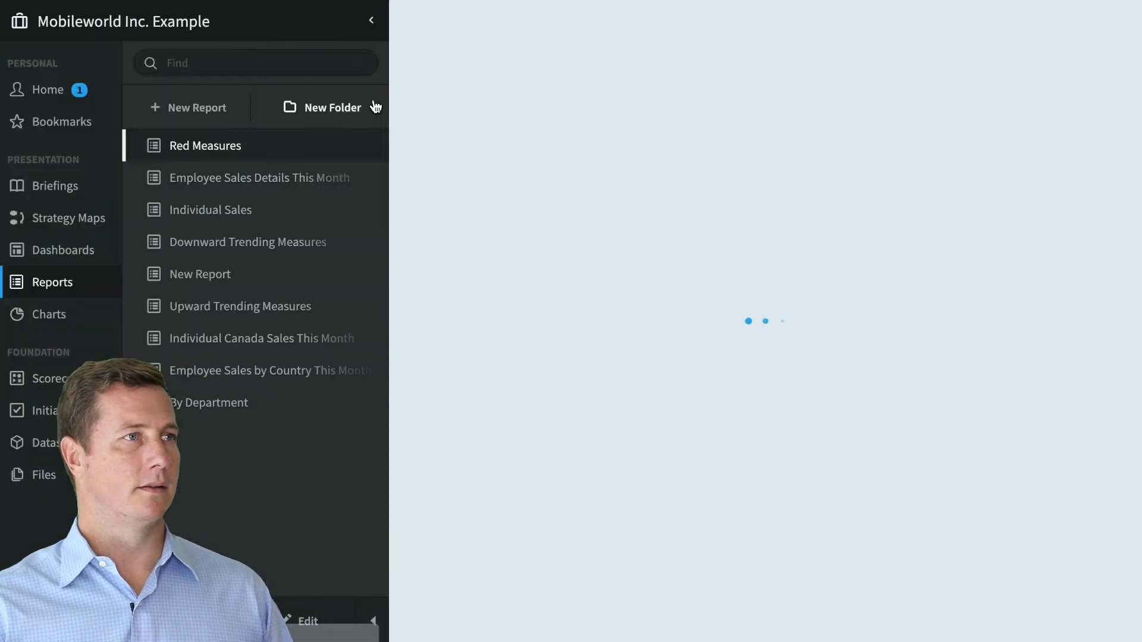
click(226, 106)
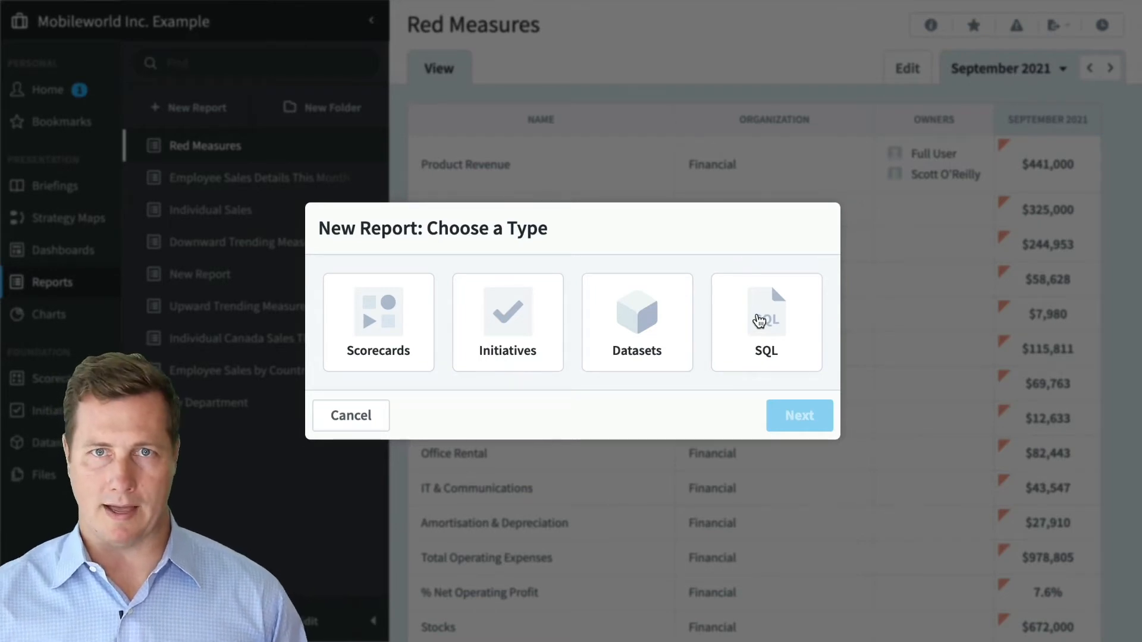
- Try the SQL report type, go back, and create a Scorecards report with Advanced Report Designer
click(759, 322)
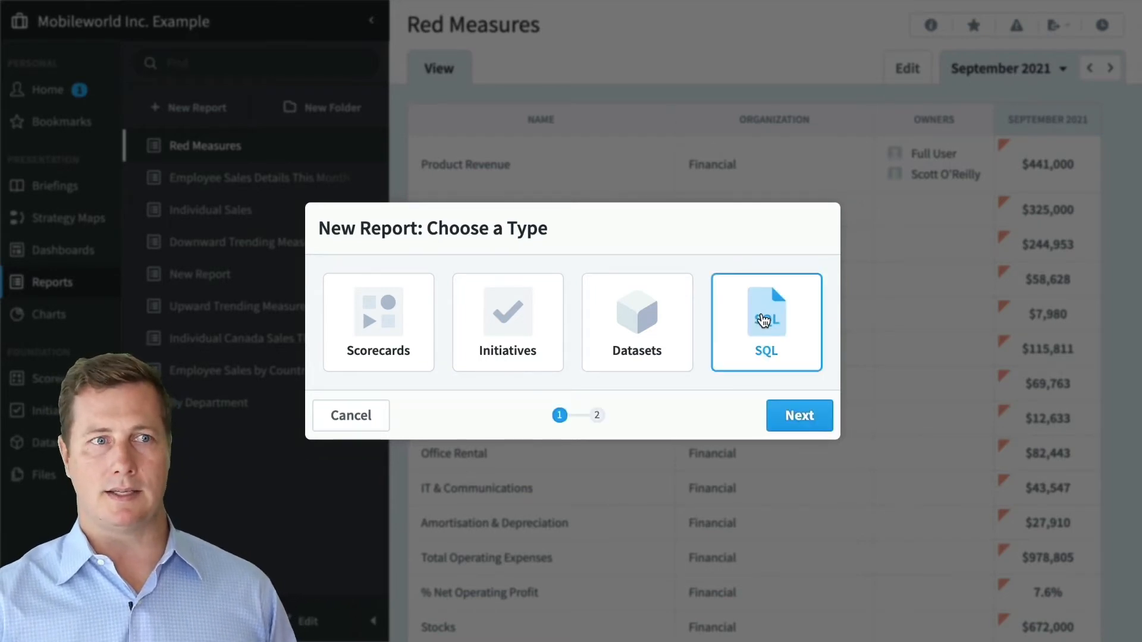
click(788, 415)
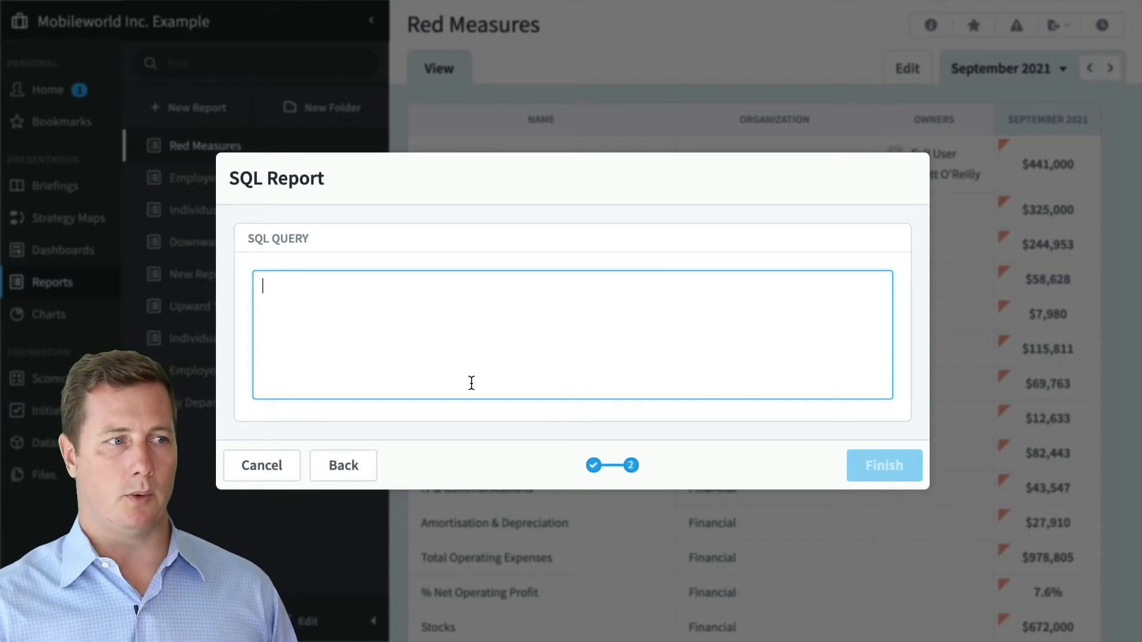
click(343, 465)
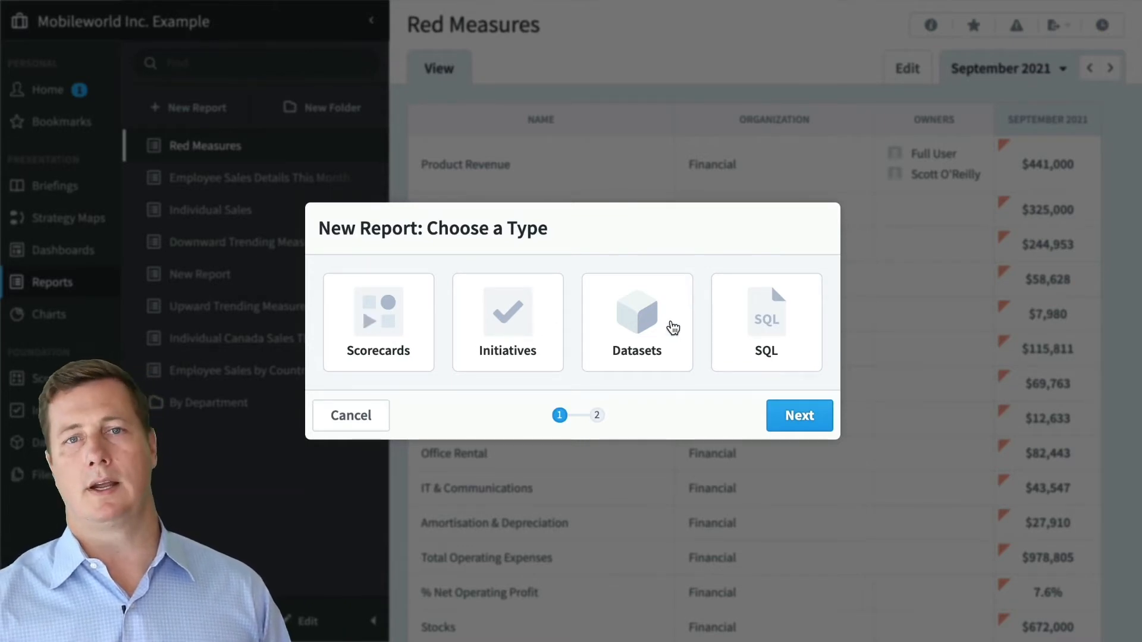
click(397, 314)
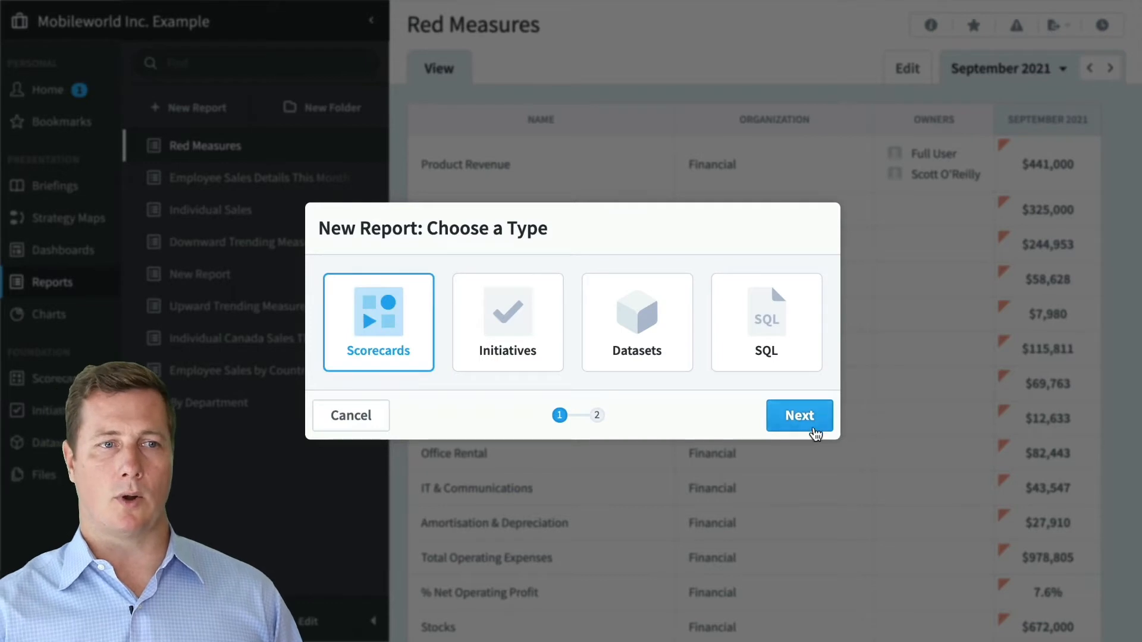
click(810, 423)
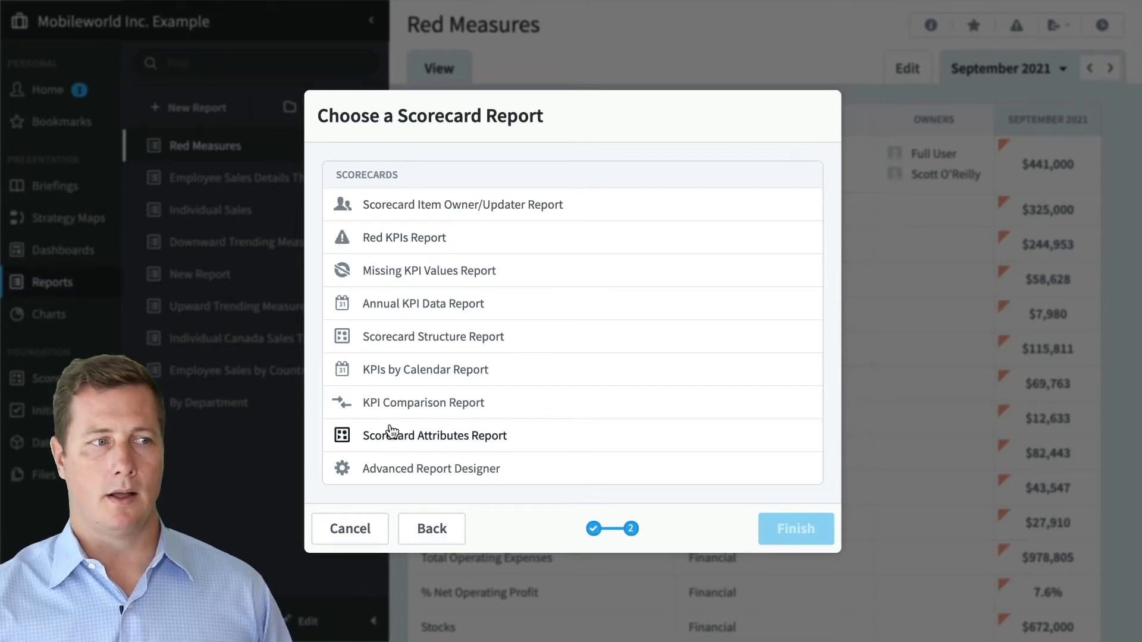
click(452, 473)
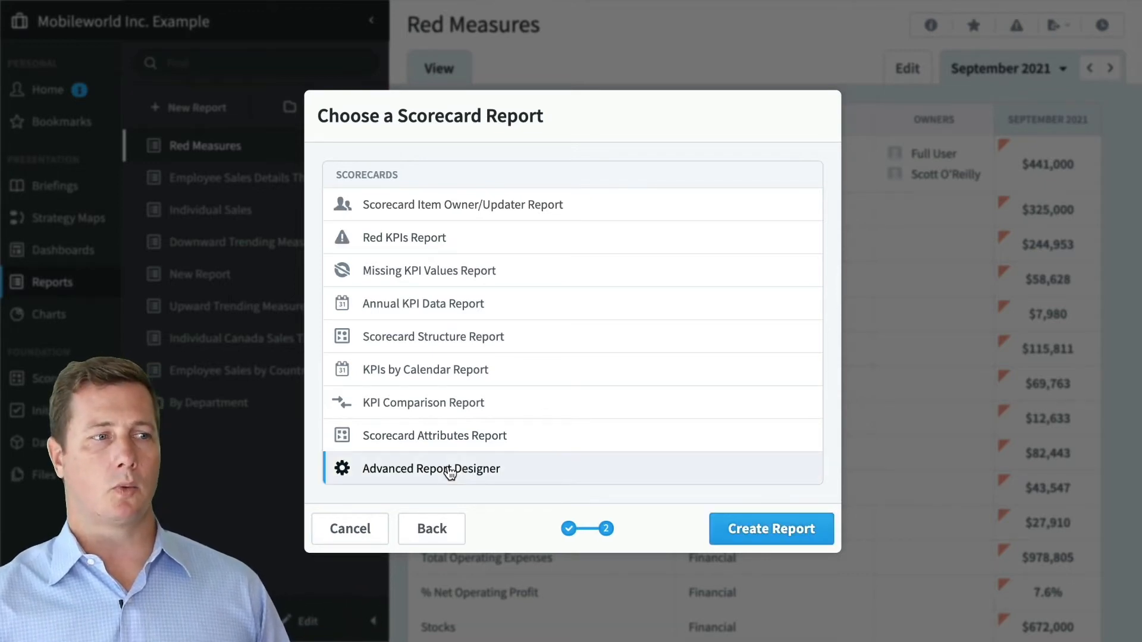
click(800, 528)
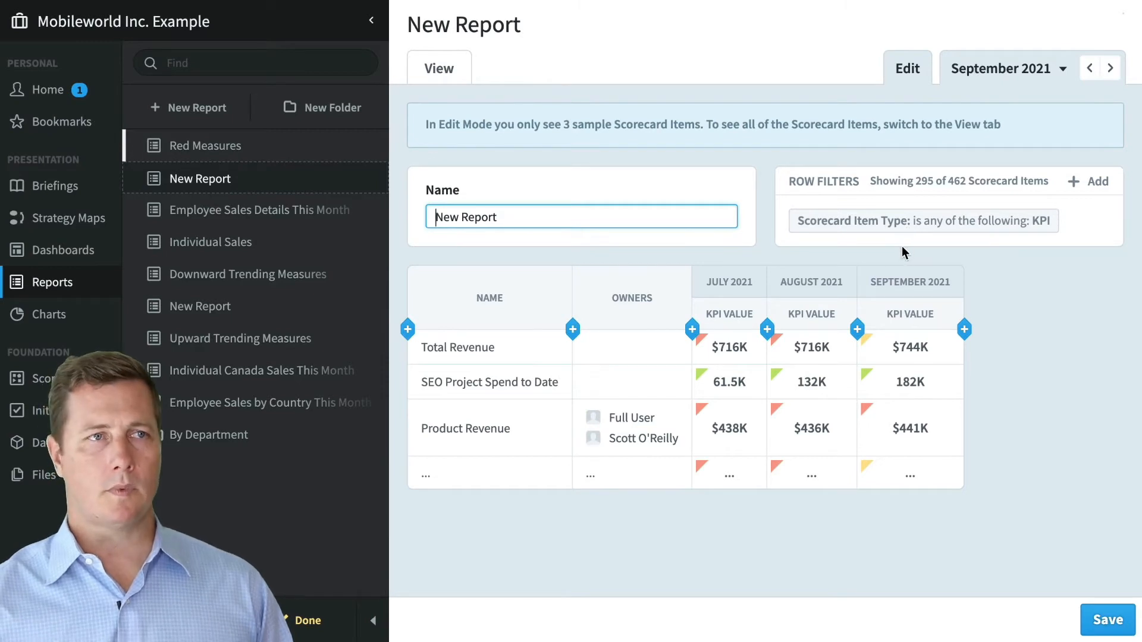
- Preview New Report's full KPI table in View, then return to Edit with the reports list collapsed
drag(514, 124, 696, 124)
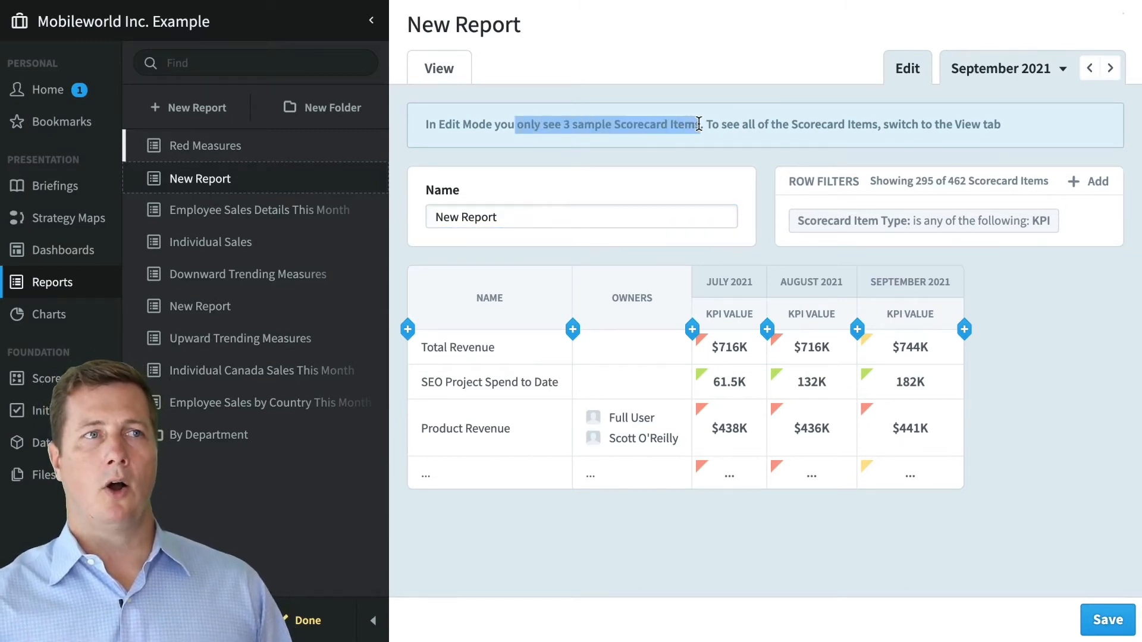
click(697, 125)
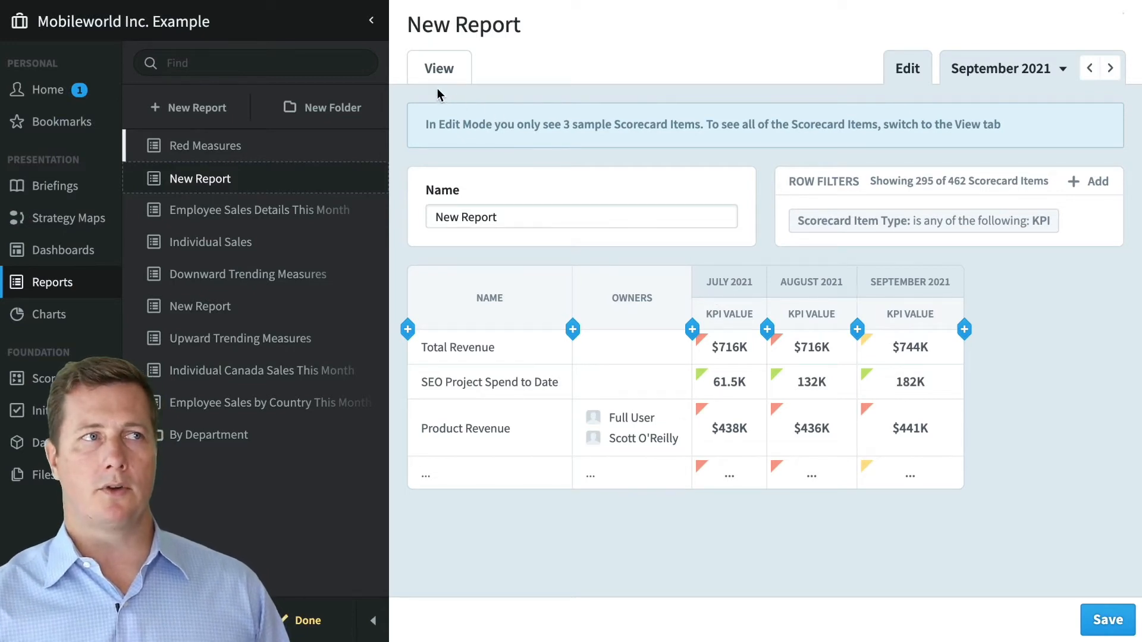
click(437, 68)
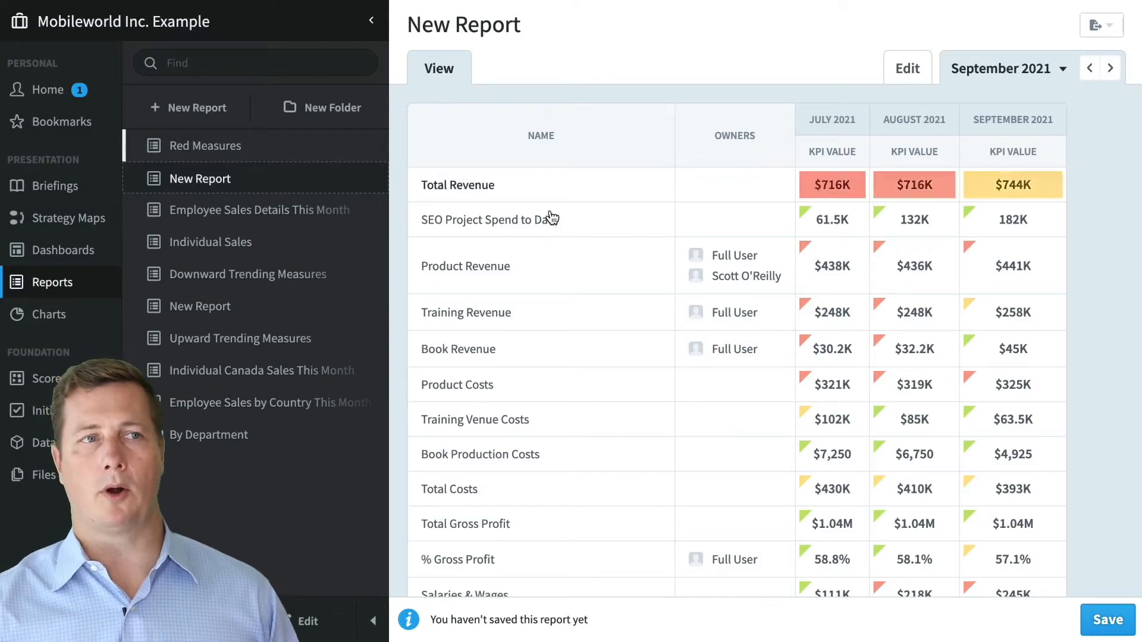
scroll(581, 238, down, 15)
scroll(583, 234, down, 20)
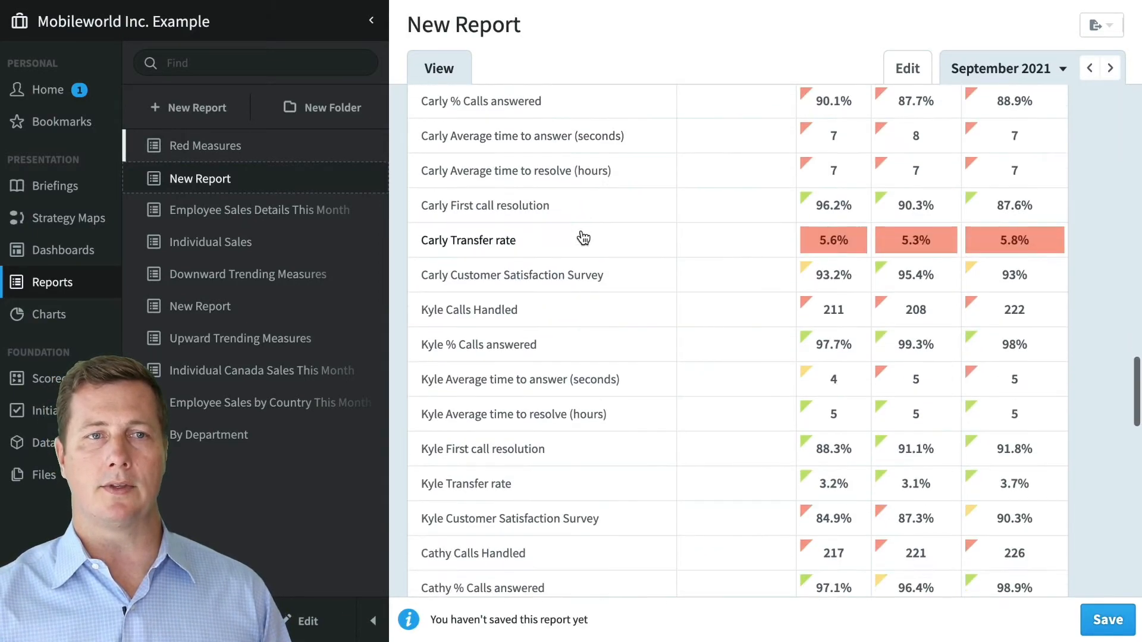
scroll(586, 233, up, 20)
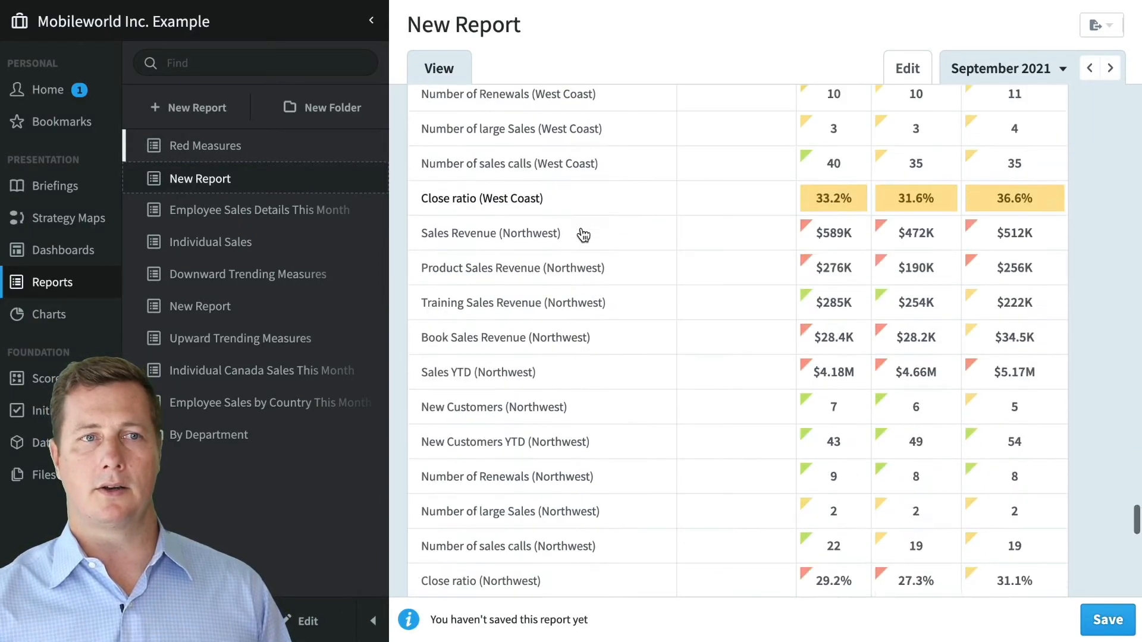
scroll(597, 224, up, 10)
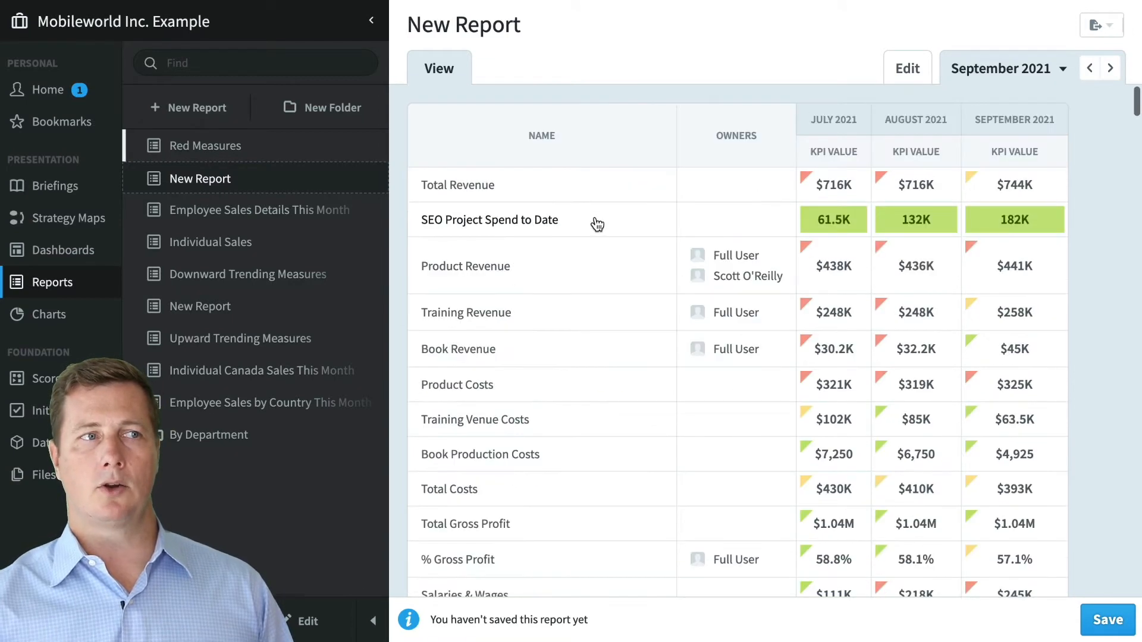
click(919, 79)
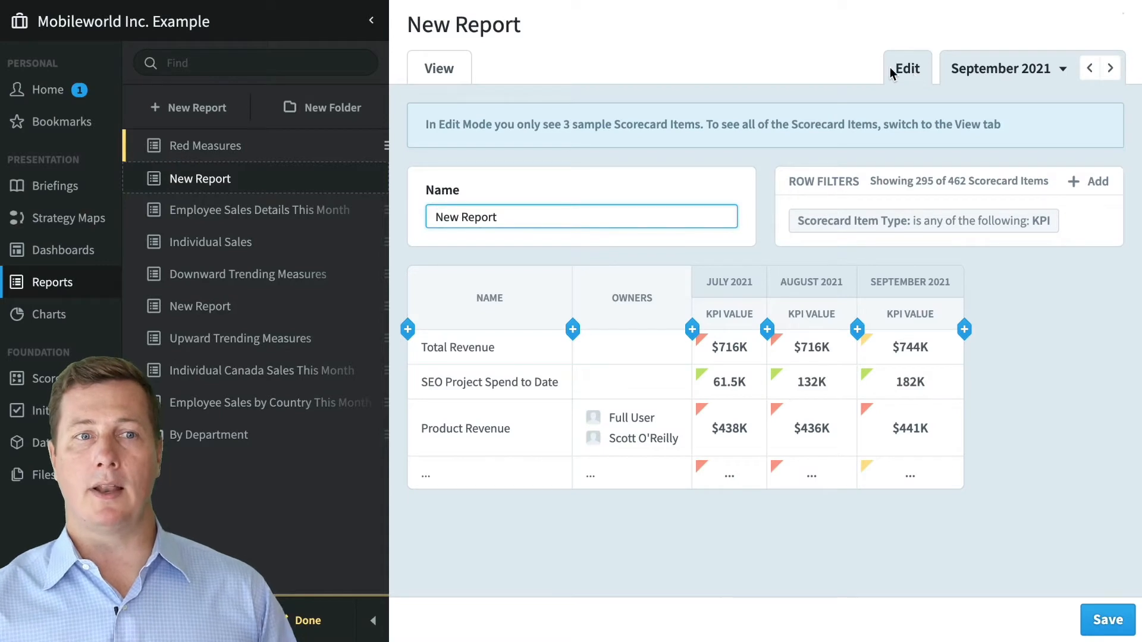
click(373, 621)
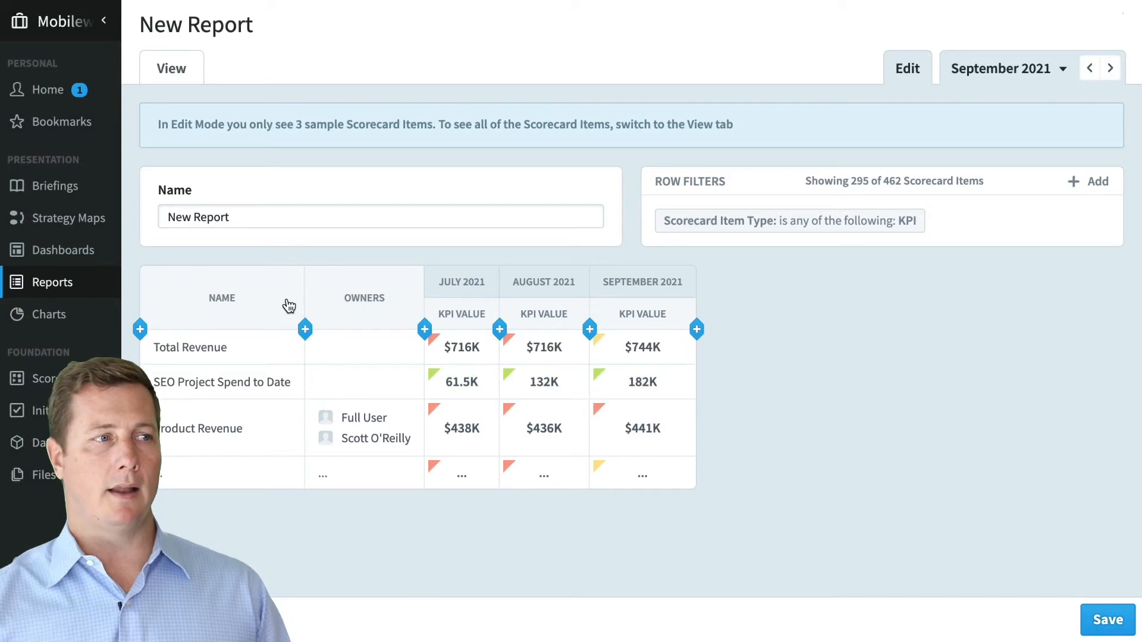
- Insert Organization and Updaters columns after Name, dragging Organization to sit after Updaters
click(305, 330)
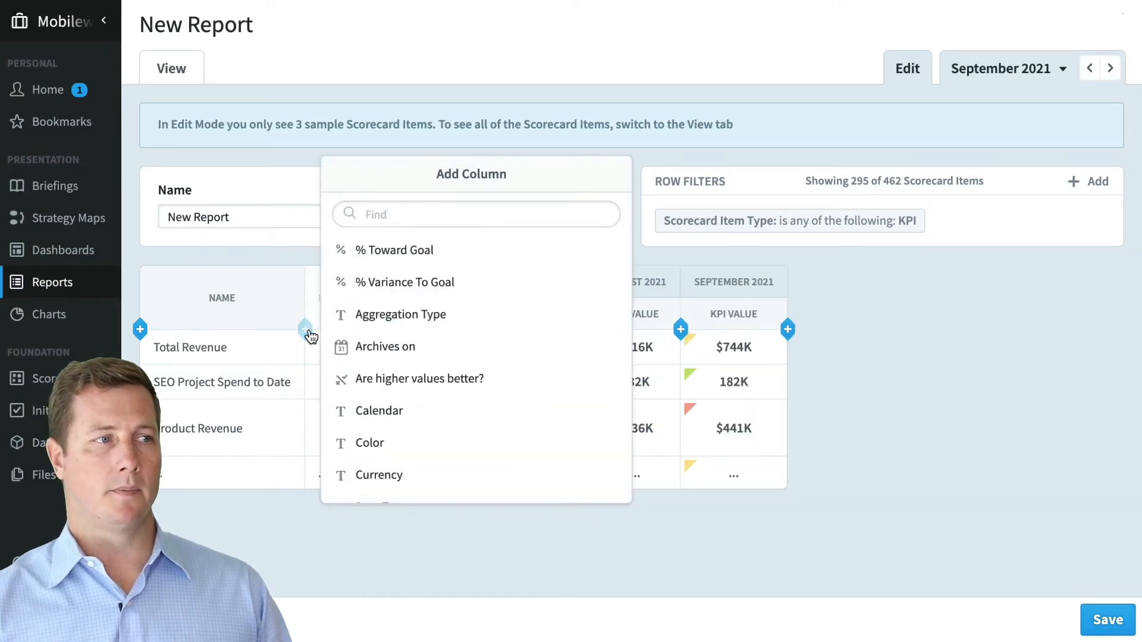
scroll(428, 360, down, 4)
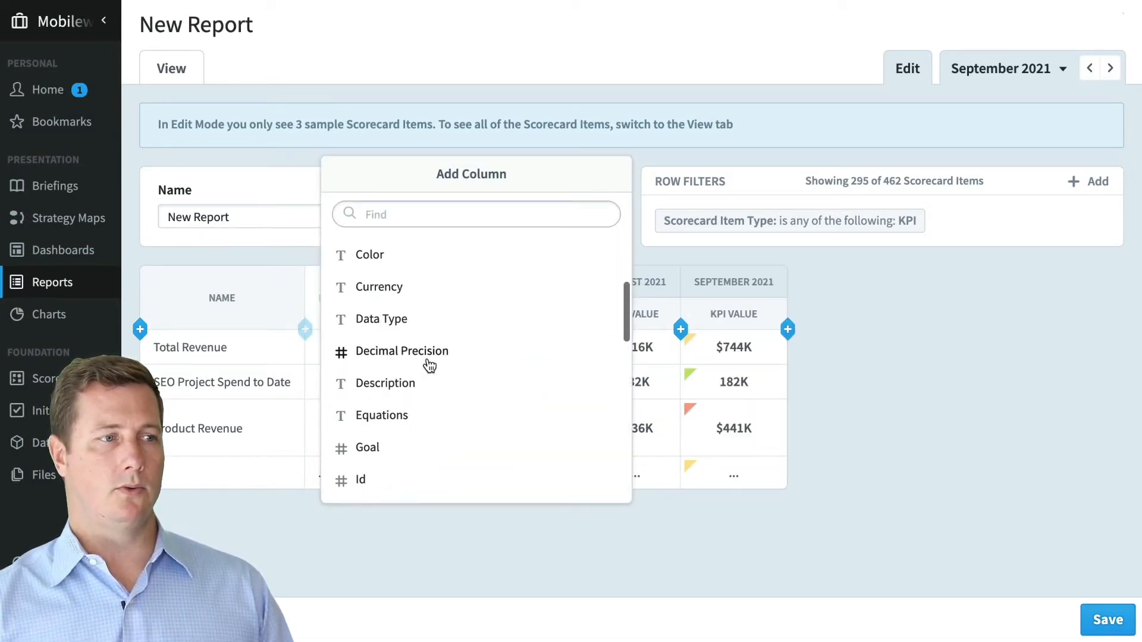
scroll(461, 407, down, 3)
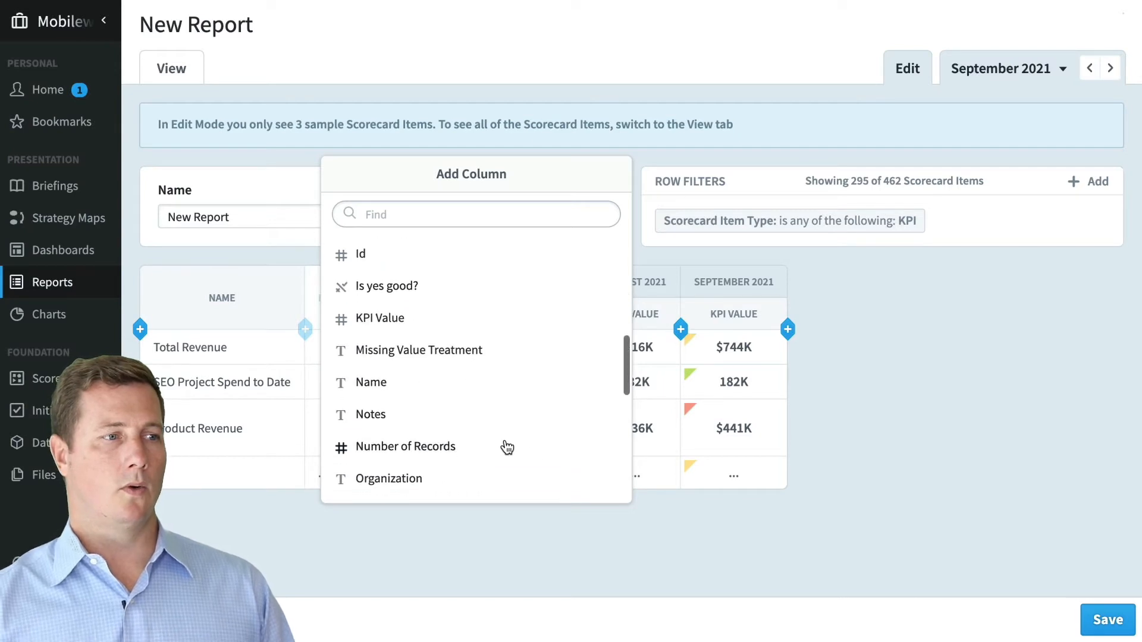
click(601, 479)
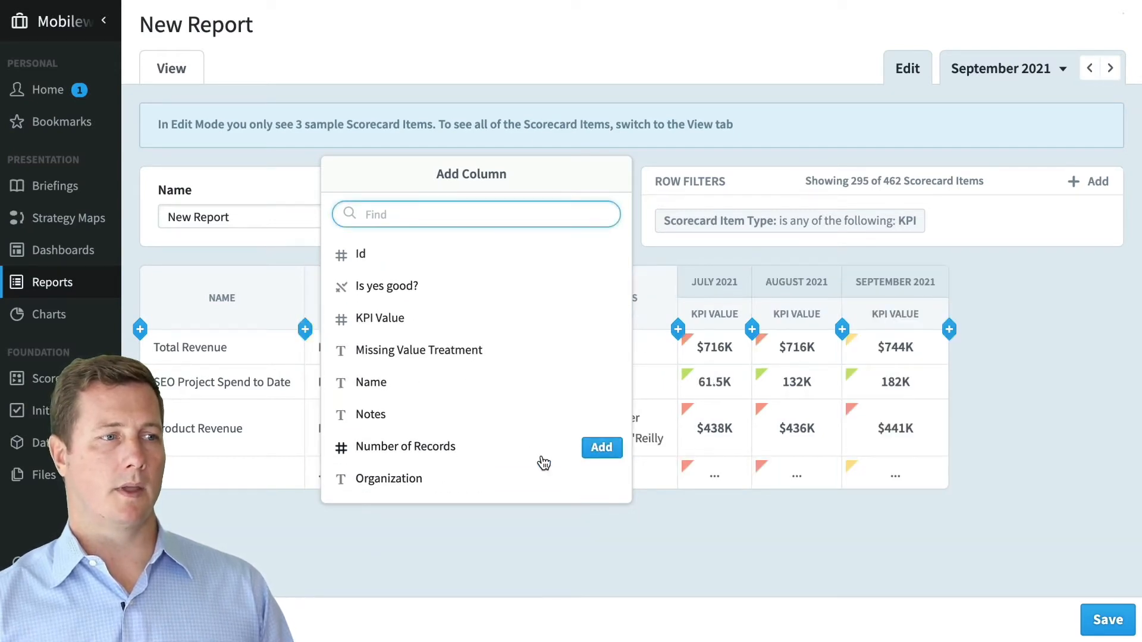
scroll(542, 464, down, 3)
scroll(542, 463, down, 3)
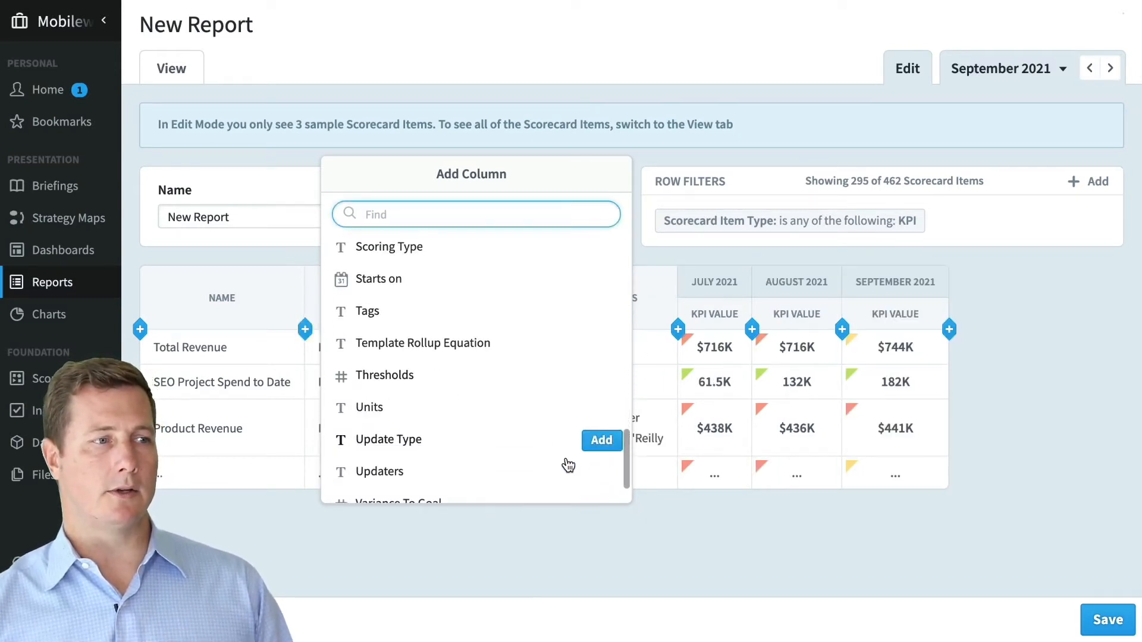
click(601, 473)
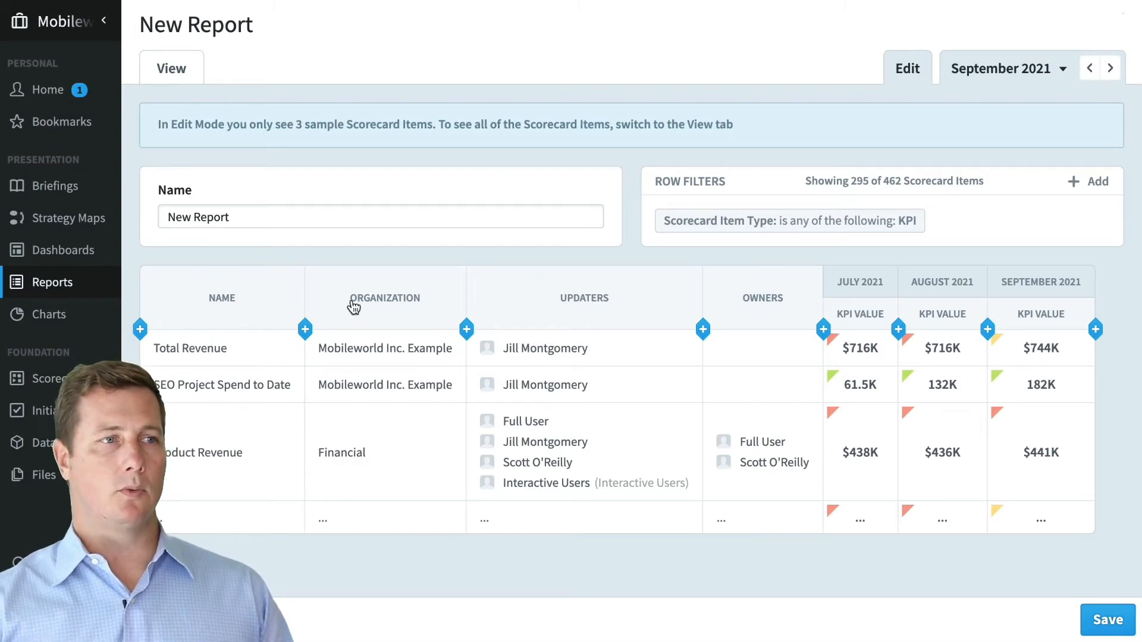
drag(357, 304, 632, 304)
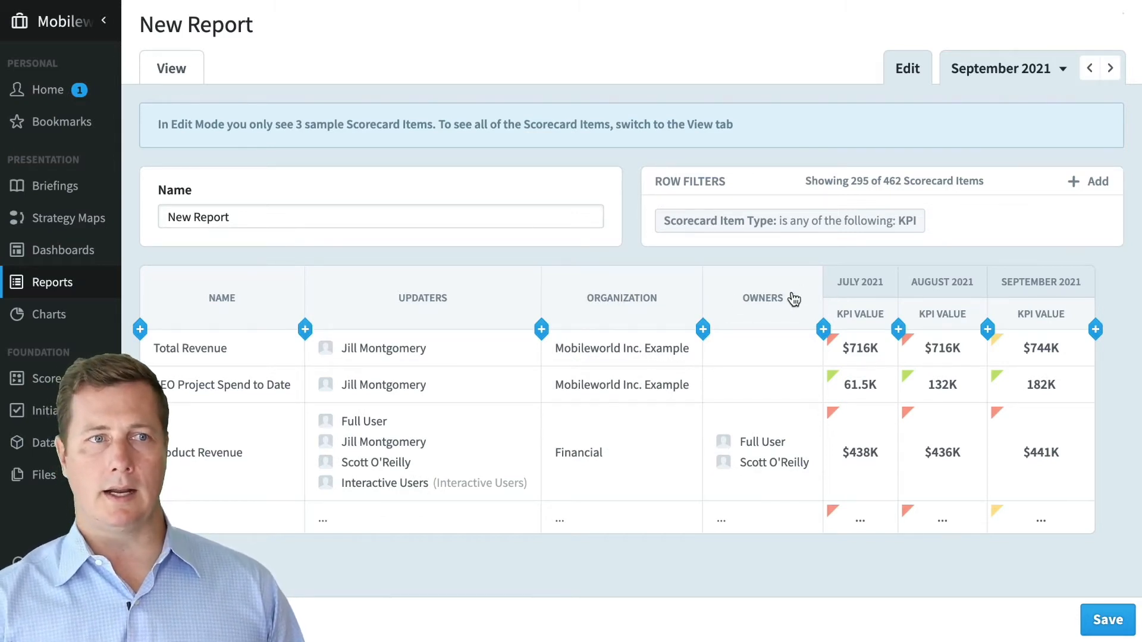
- Give the Organization column the custom label 'Org' and save it
click(576, 303)
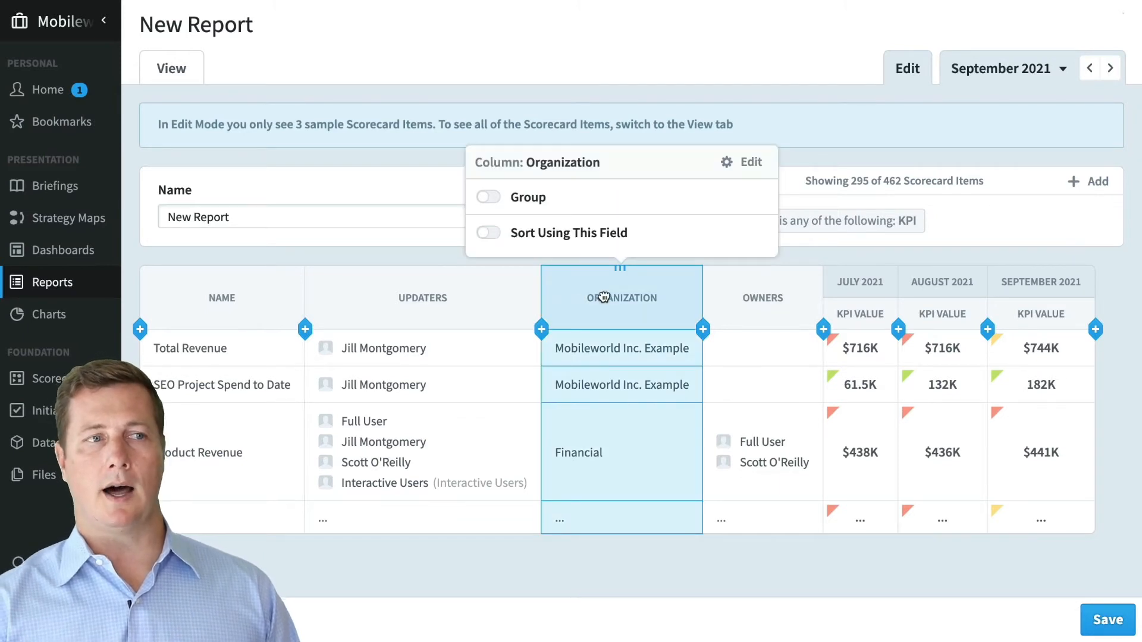
click(744, 164)
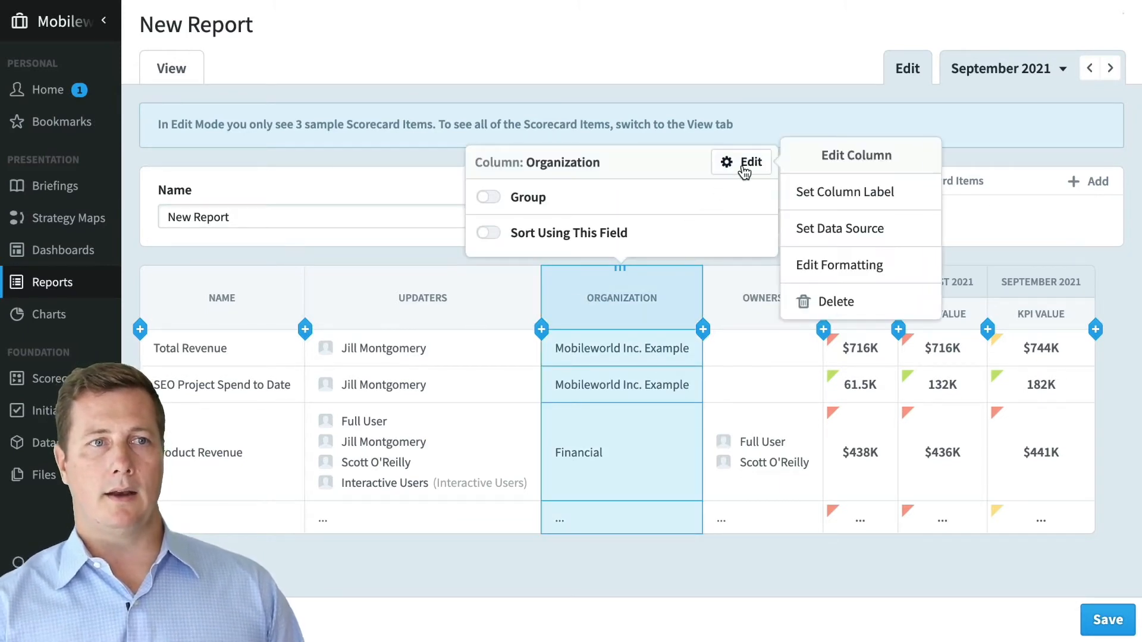
click(818, 194)
click(622, 333)
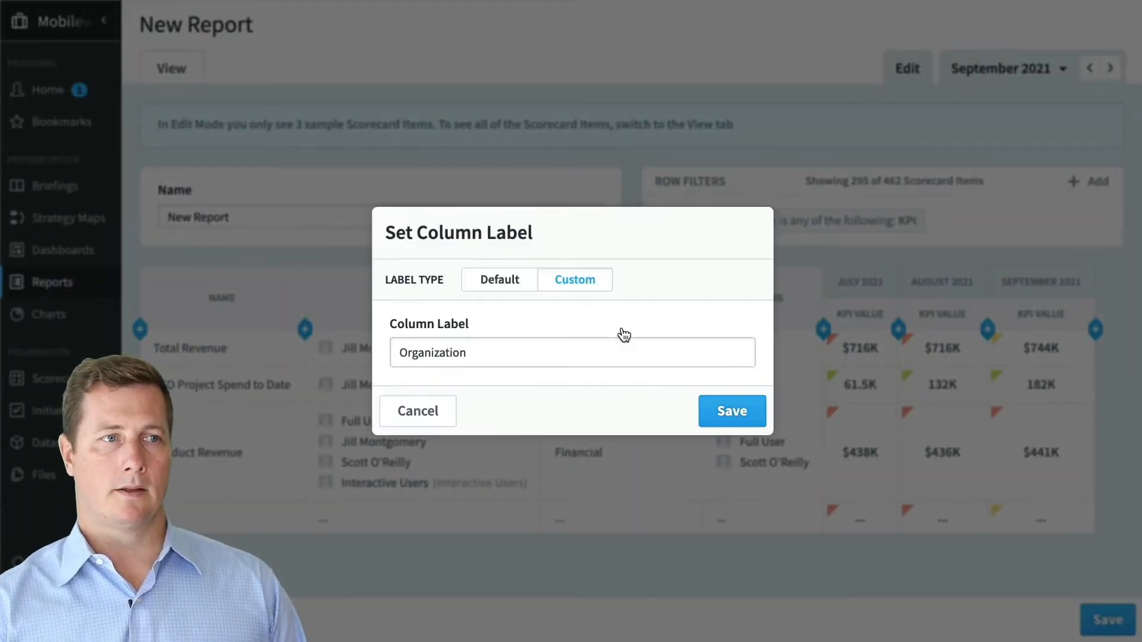
drag(522, 363, 410, 355)
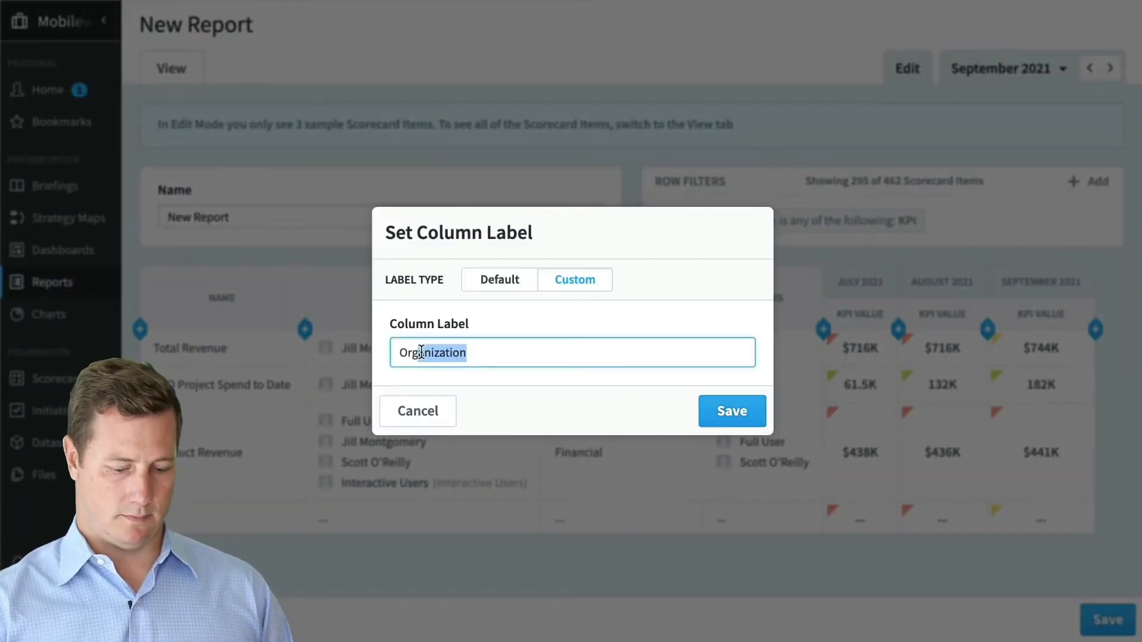
key(BackSpace)
click(722, 410)
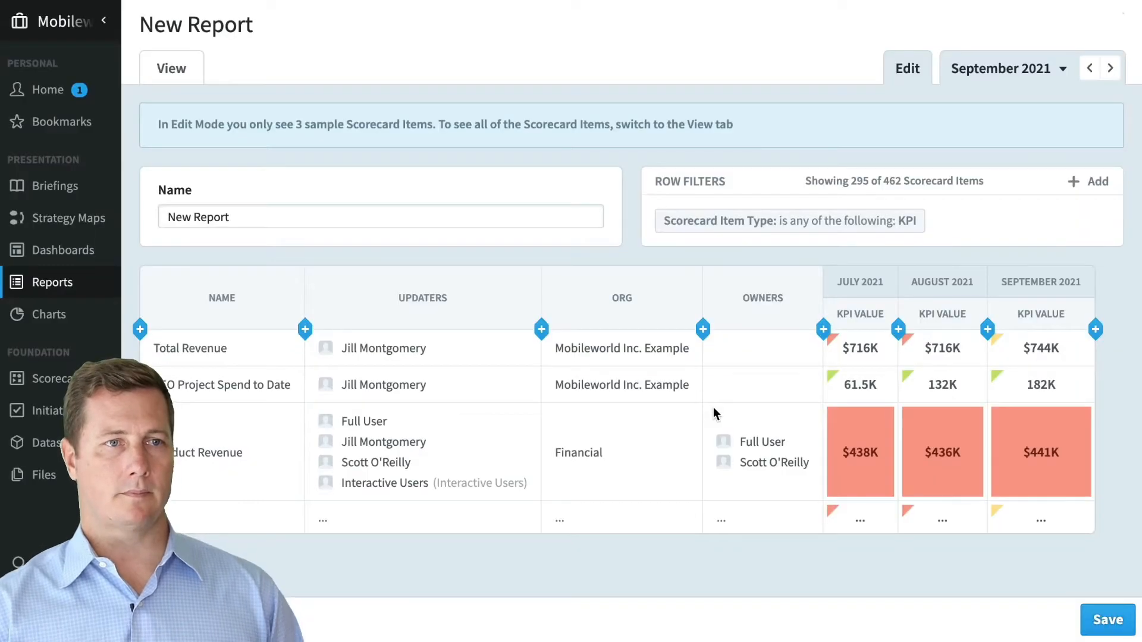
- Open the Edit Formatting settings for the Org column
click(631, 290)
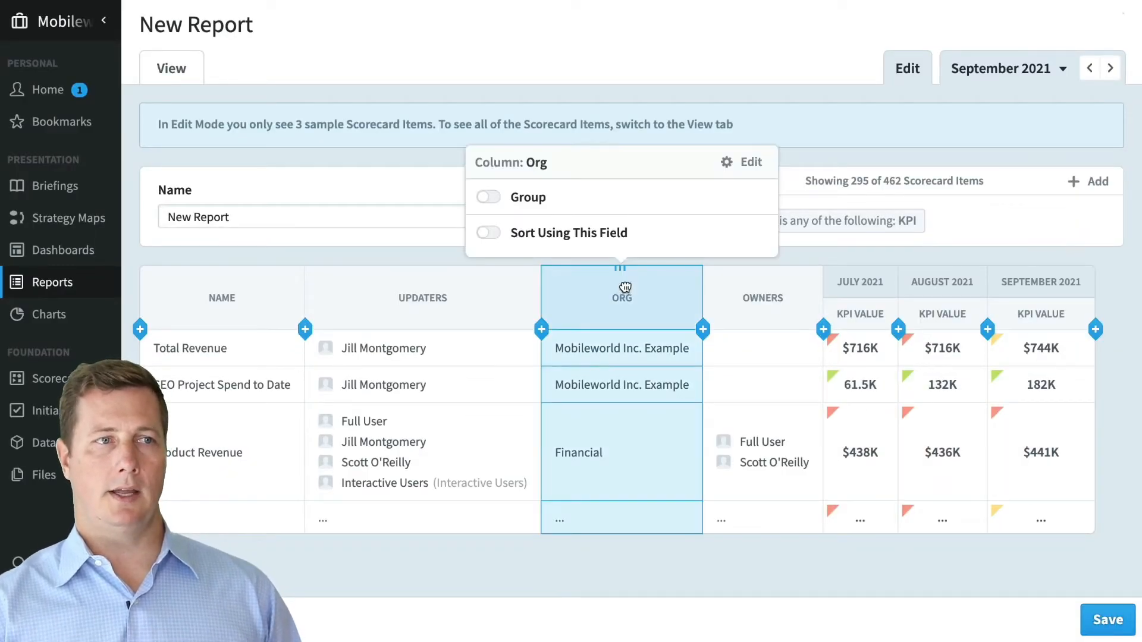
click(744, 168)
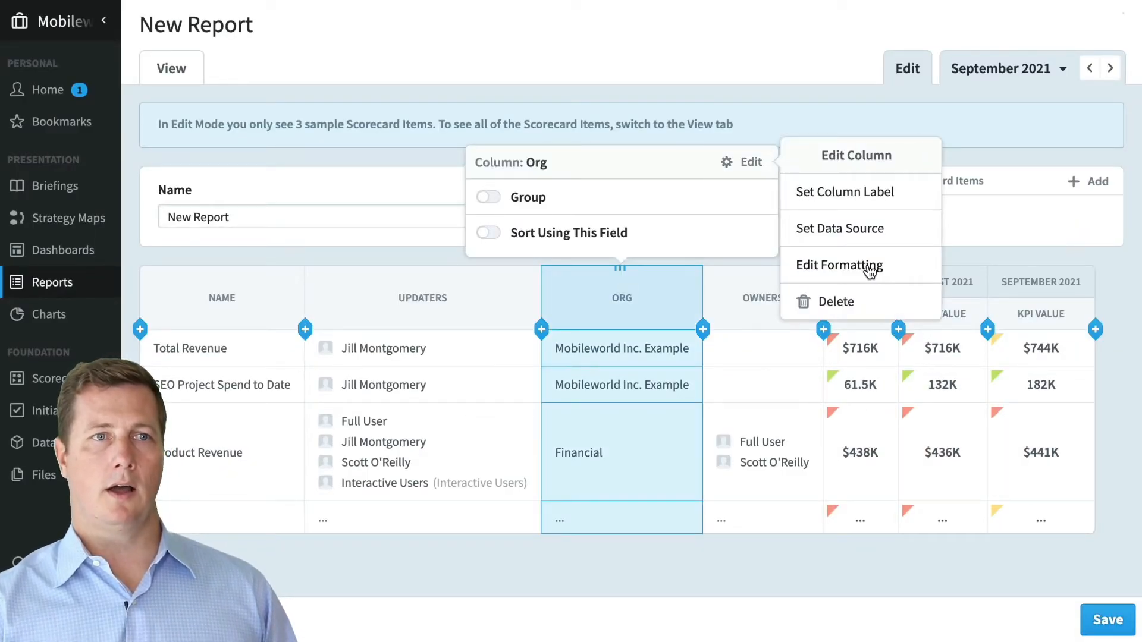
click(867, 266)
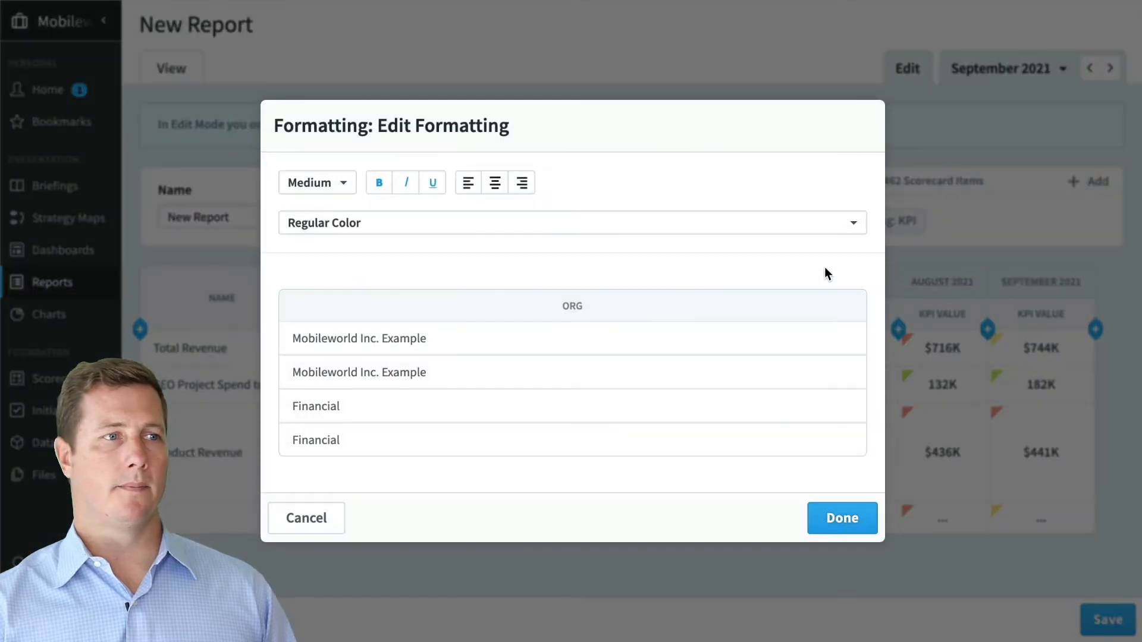
click(374, 185)
click(375, 187)
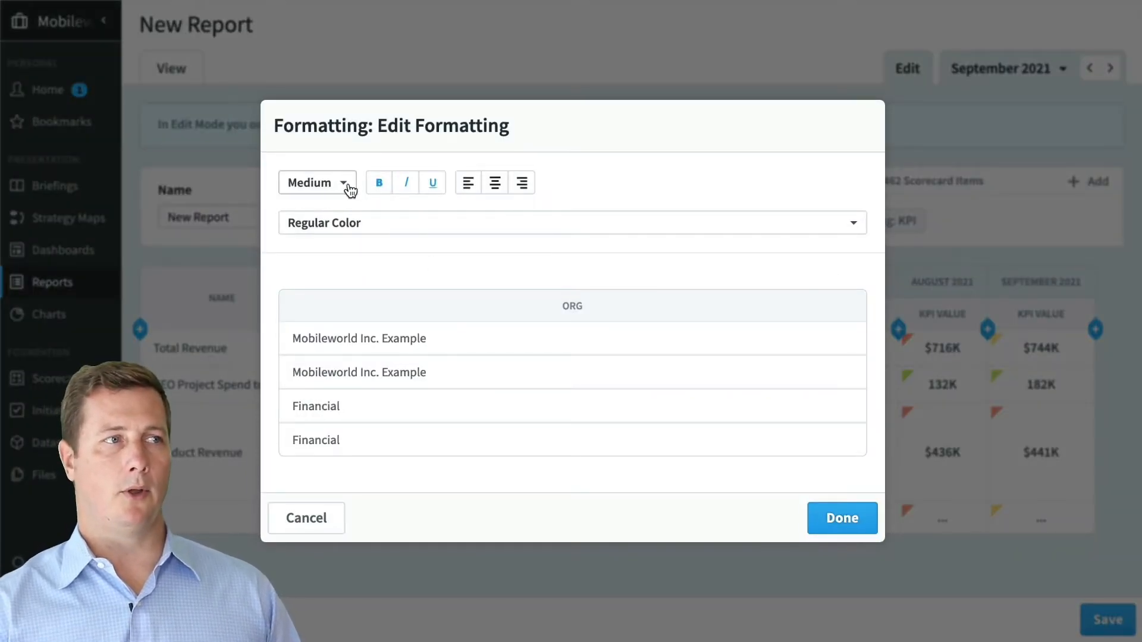
click(339, 187)
click(338, 212)
click(342, 170)
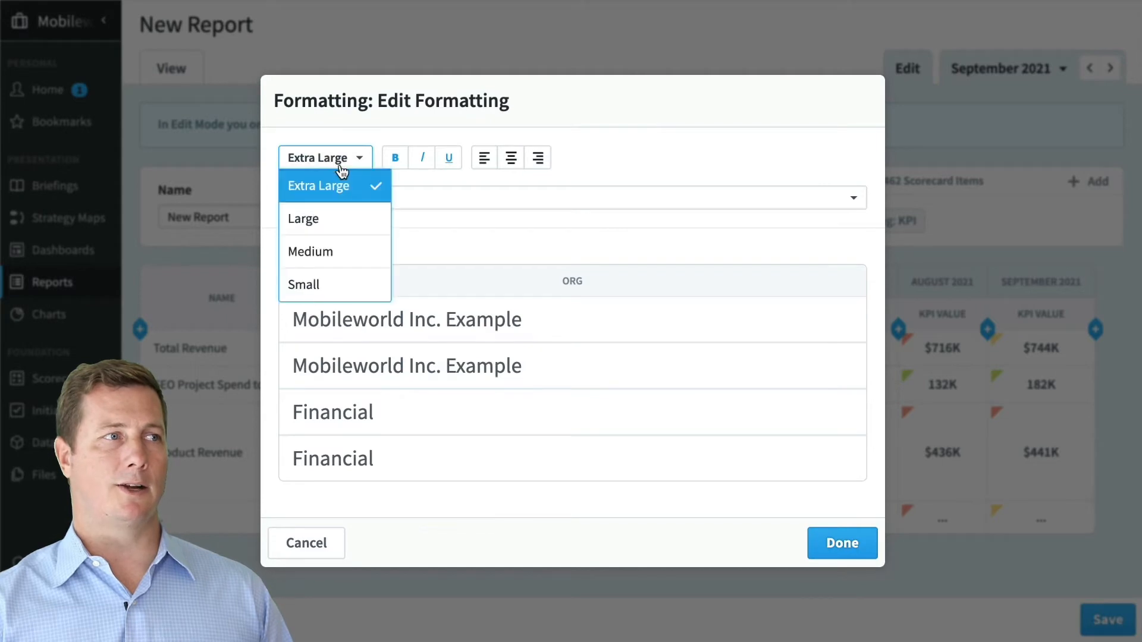
click(342, 245)
click(342, 221)
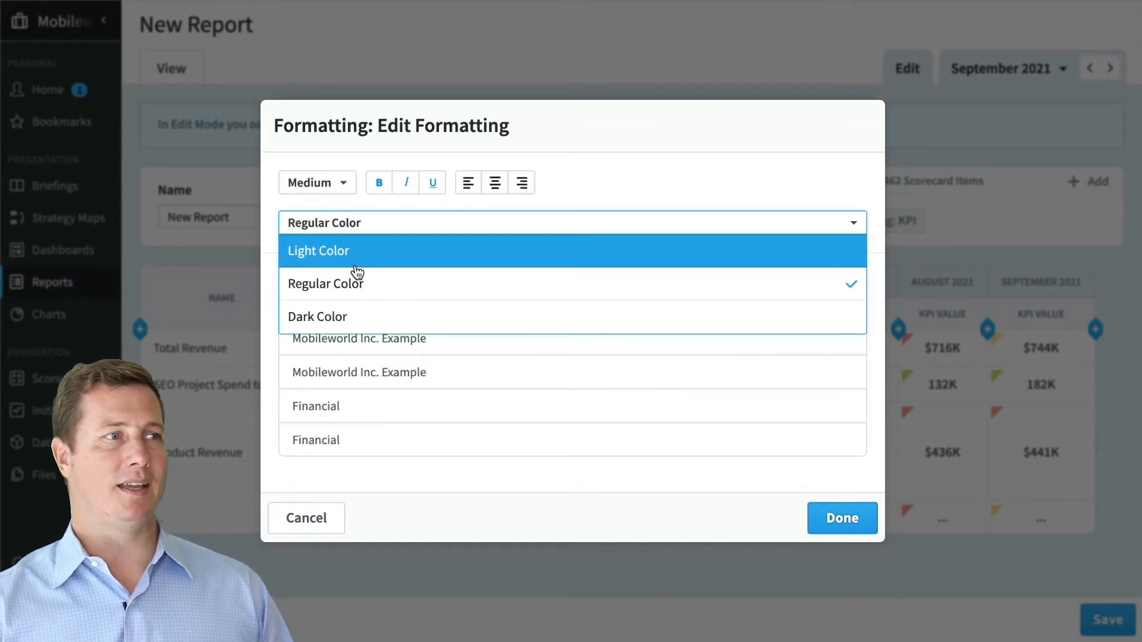
click(363, 316)
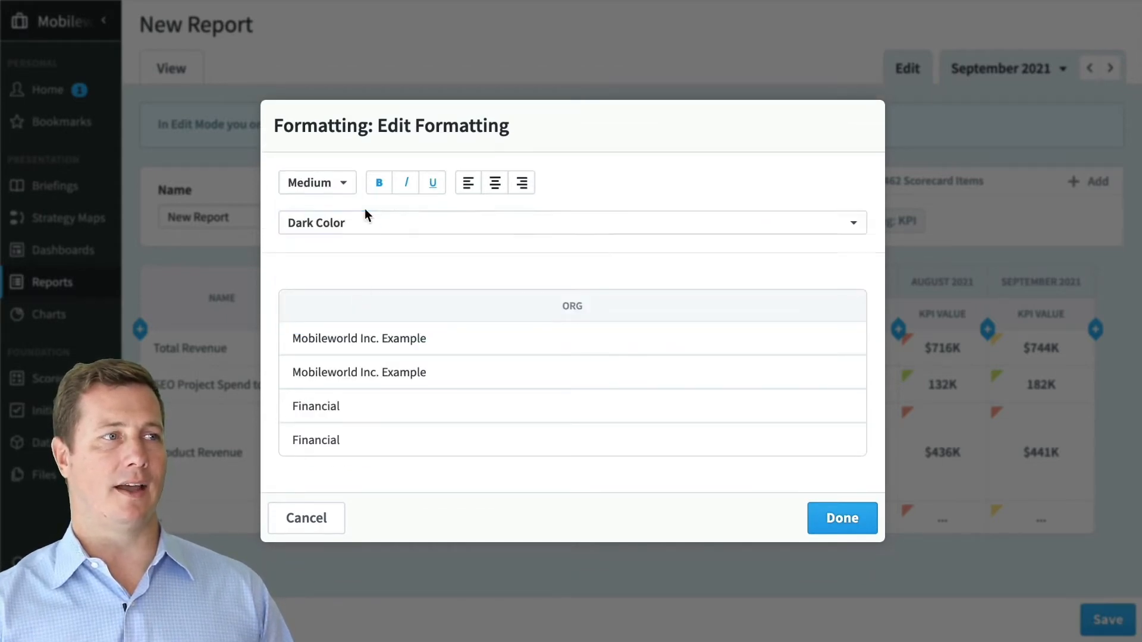
click(365, 223)
click(372, 280)
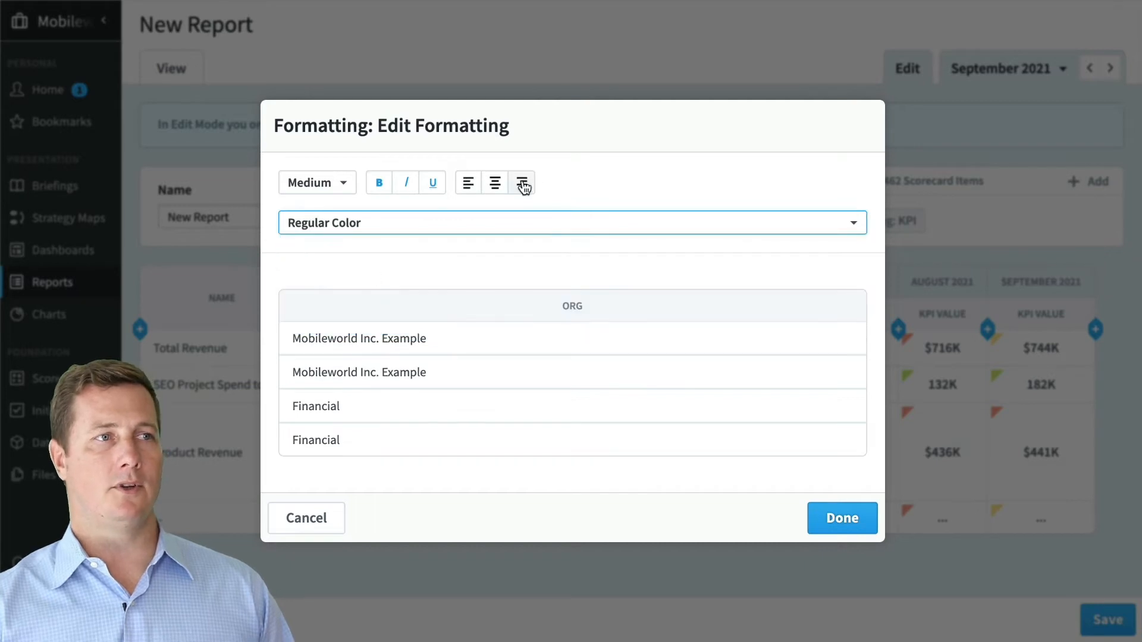
click(522, 184)
click(469, 185)
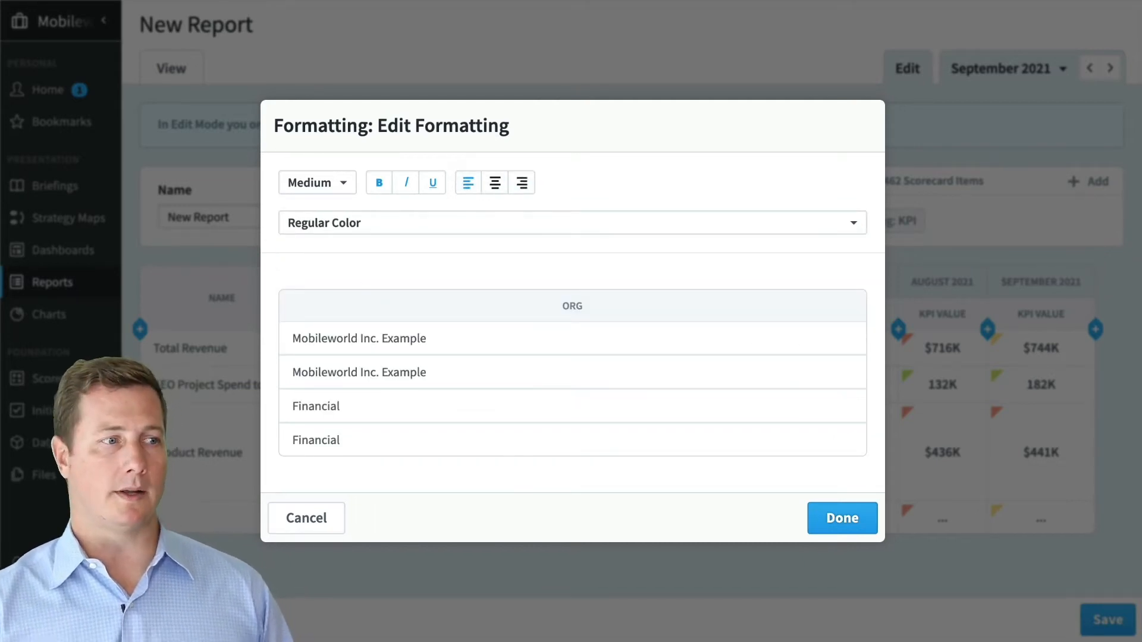
click(307, 519)
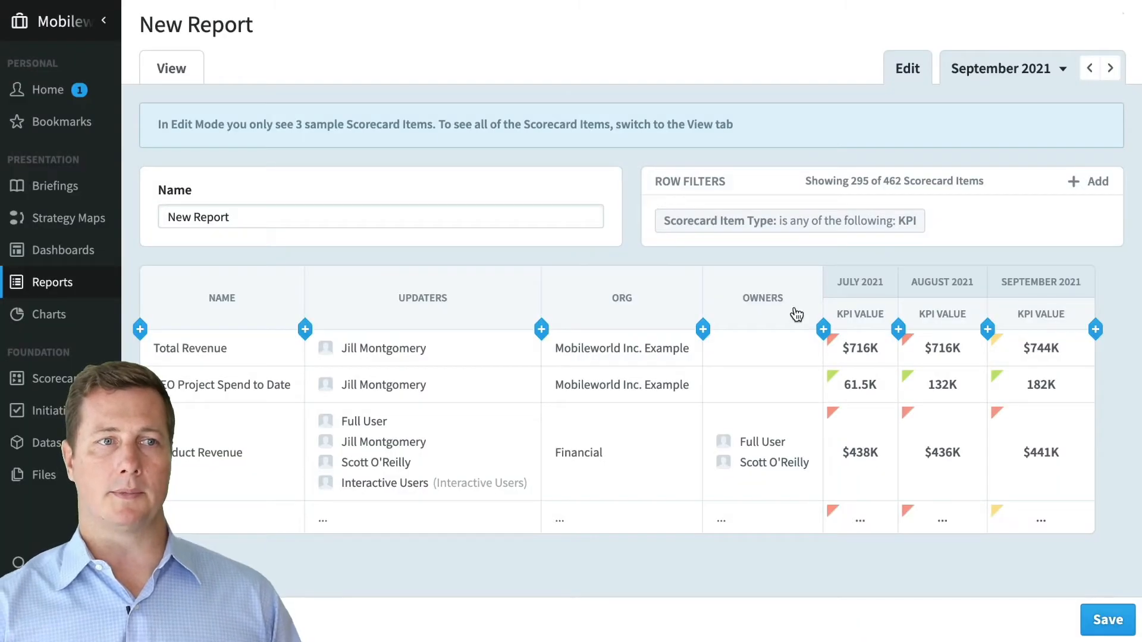
click(637, 304)
click(743, 161)
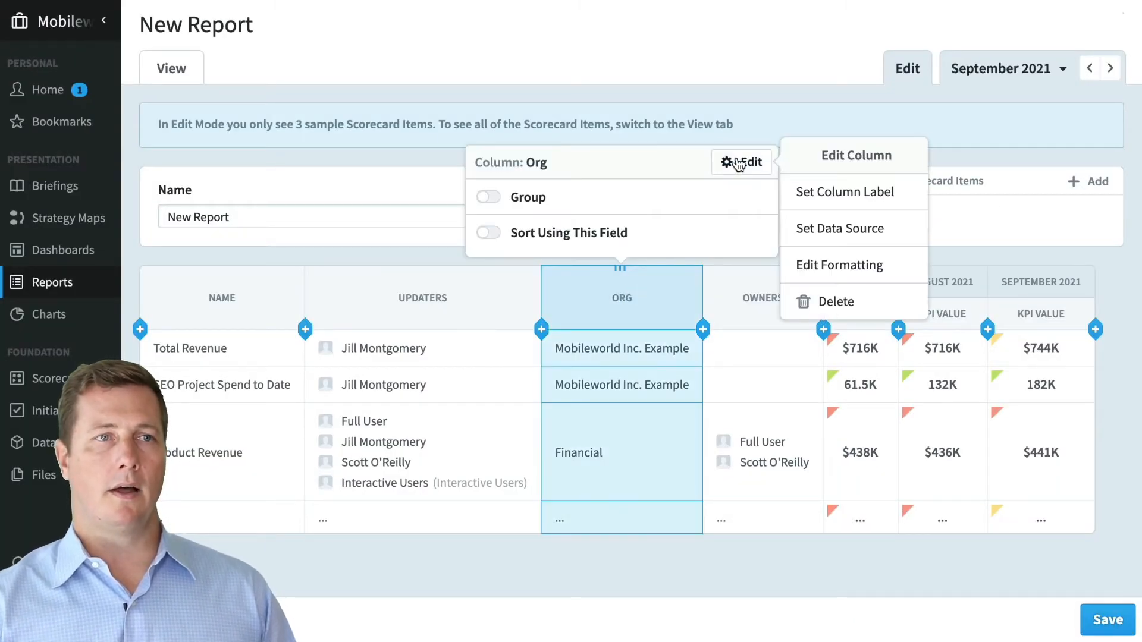
click(836, 226)
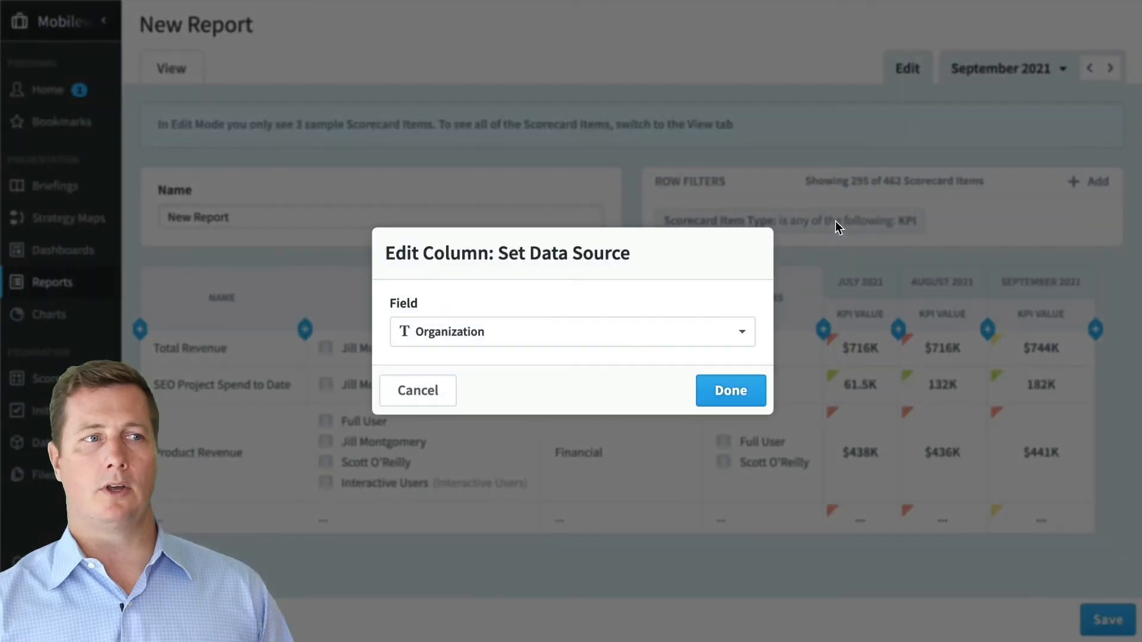
click(538, 334)
click(555, 275)
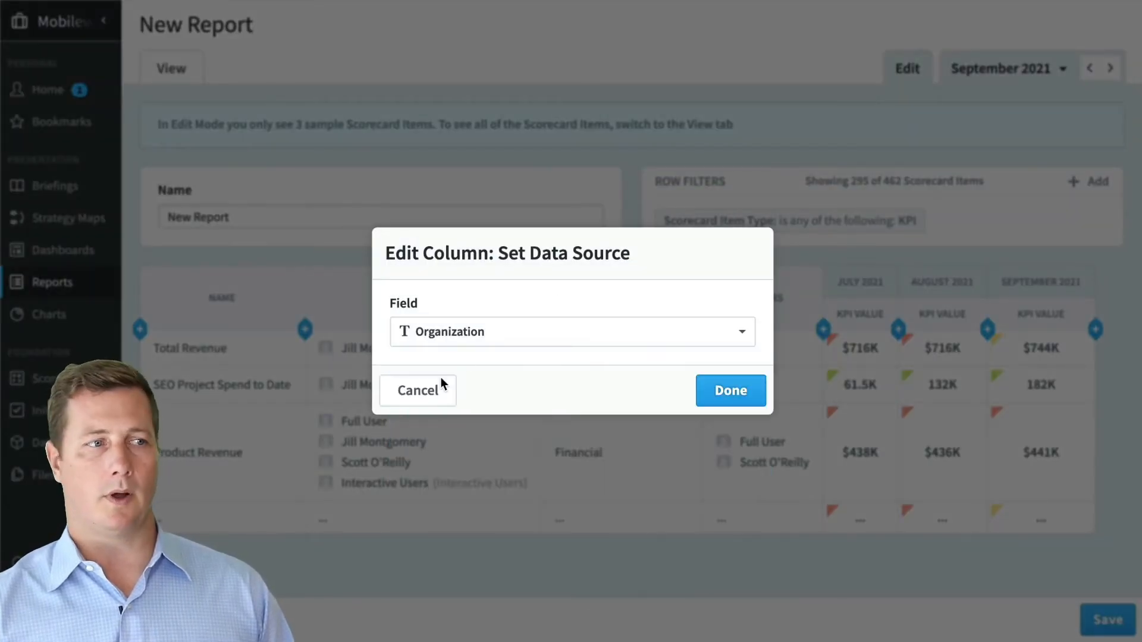
click(421, 391)
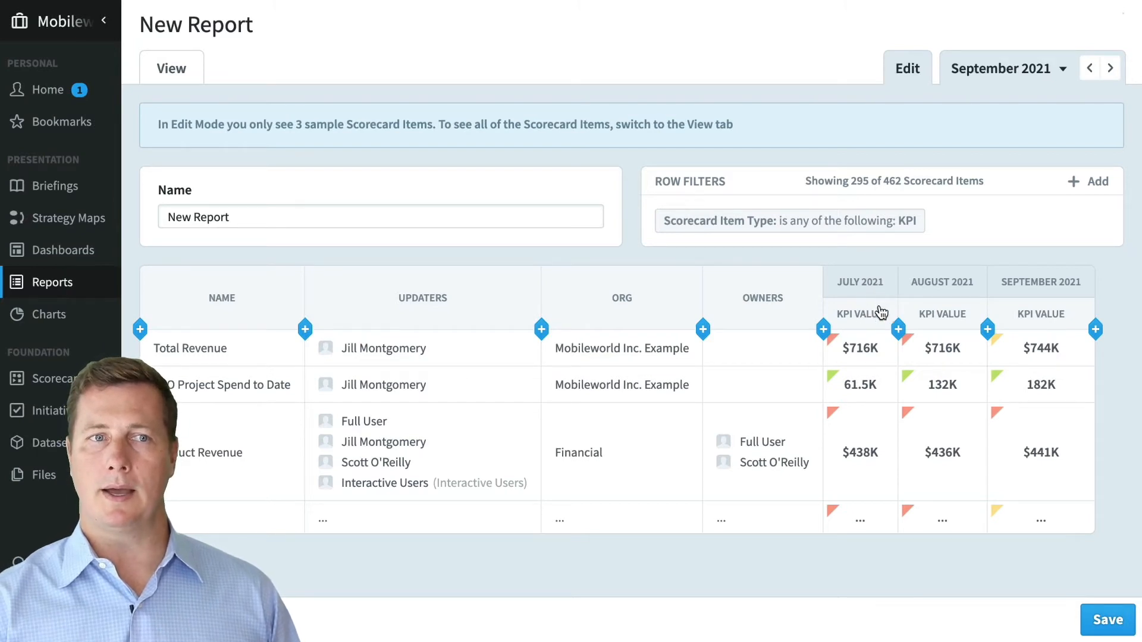
- Start the repeating monthly columns three periods earlier on the current calendar, adding June 2021
click(858, 287)
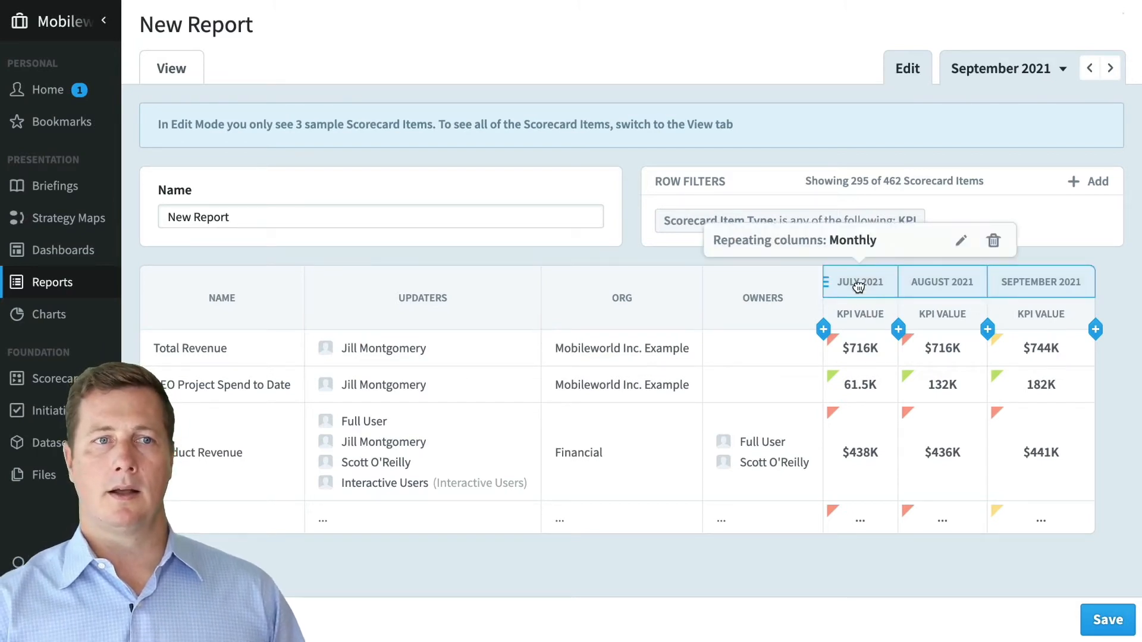
click(959, 242)
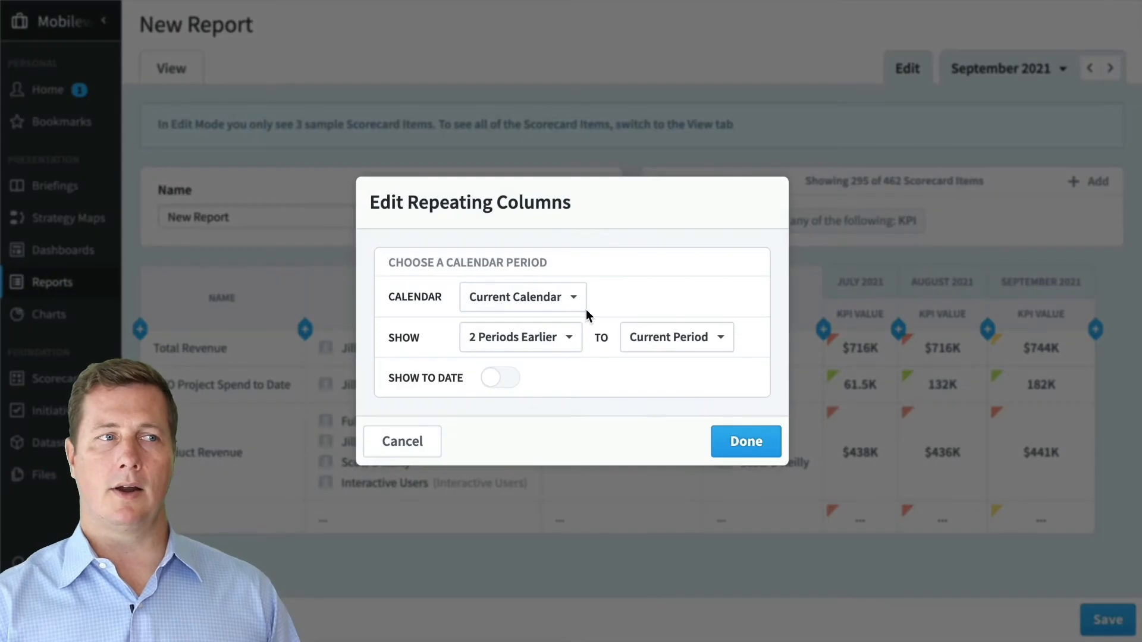
click(555, 308)
click(591, 328)
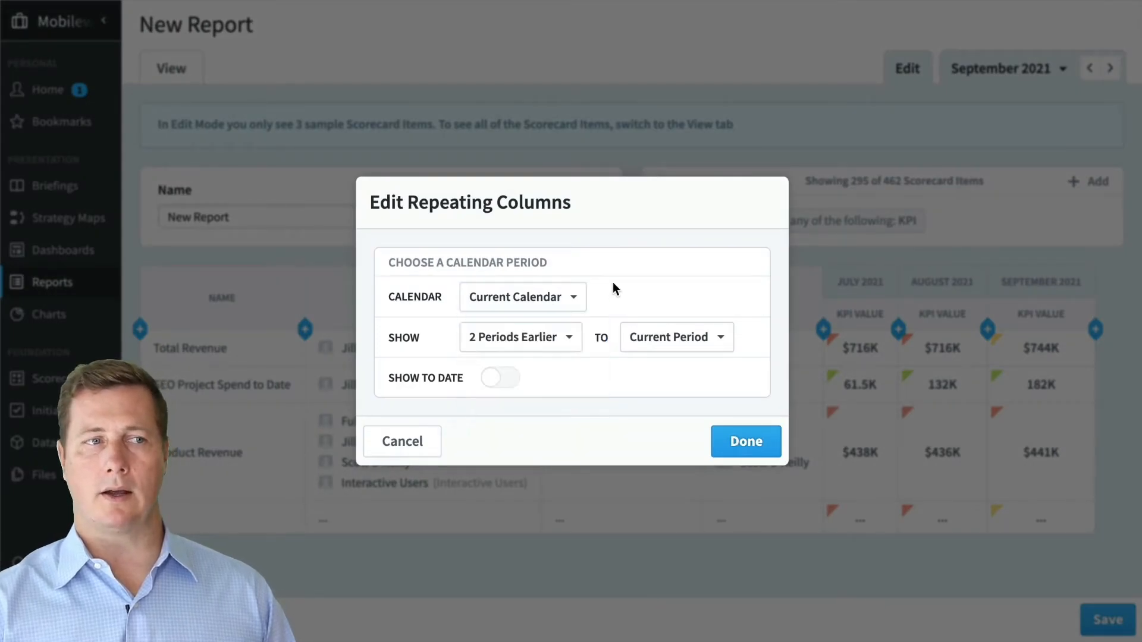
click(546, 340)
click(543, 438)
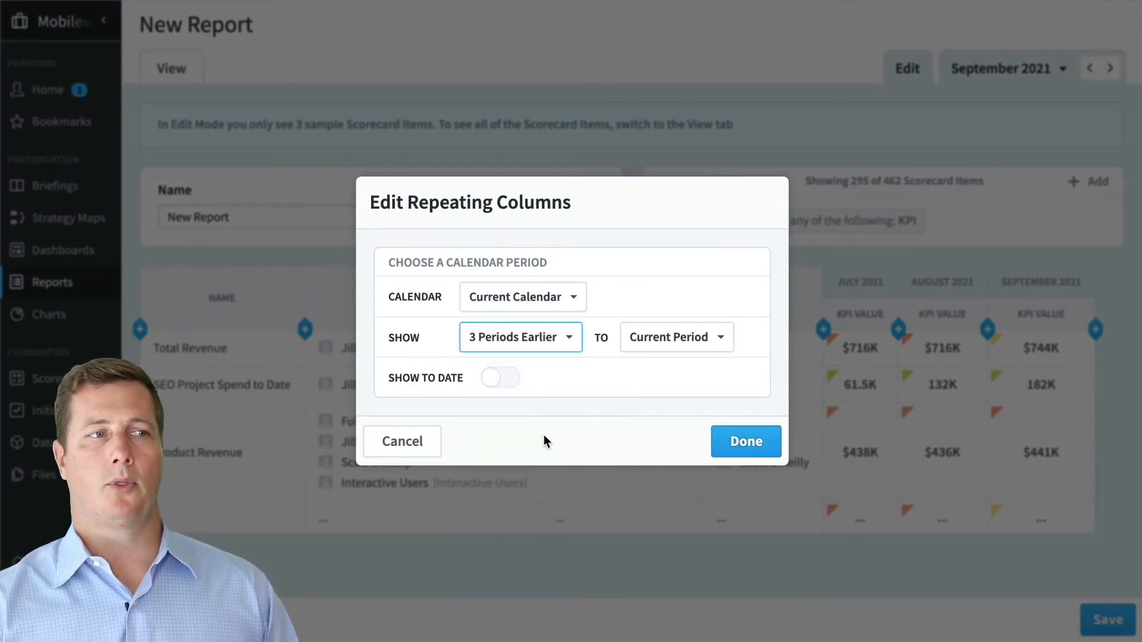
click(726, 441)
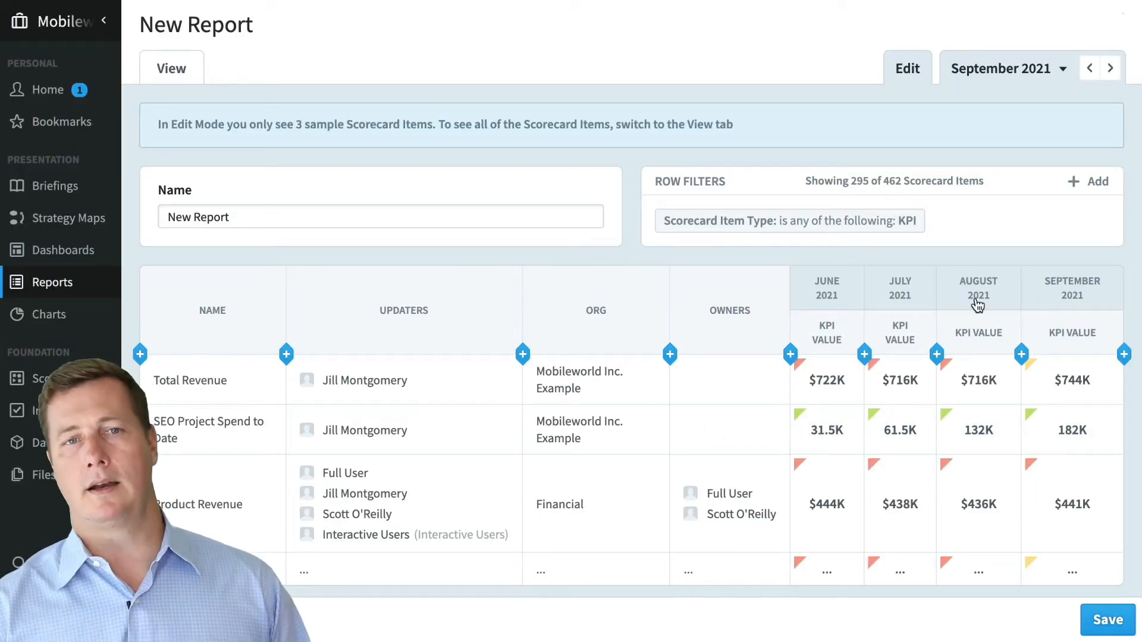
- Add Goal columns beside each month's KPI Value and regroup so Goal months sit together
click(864, 356)
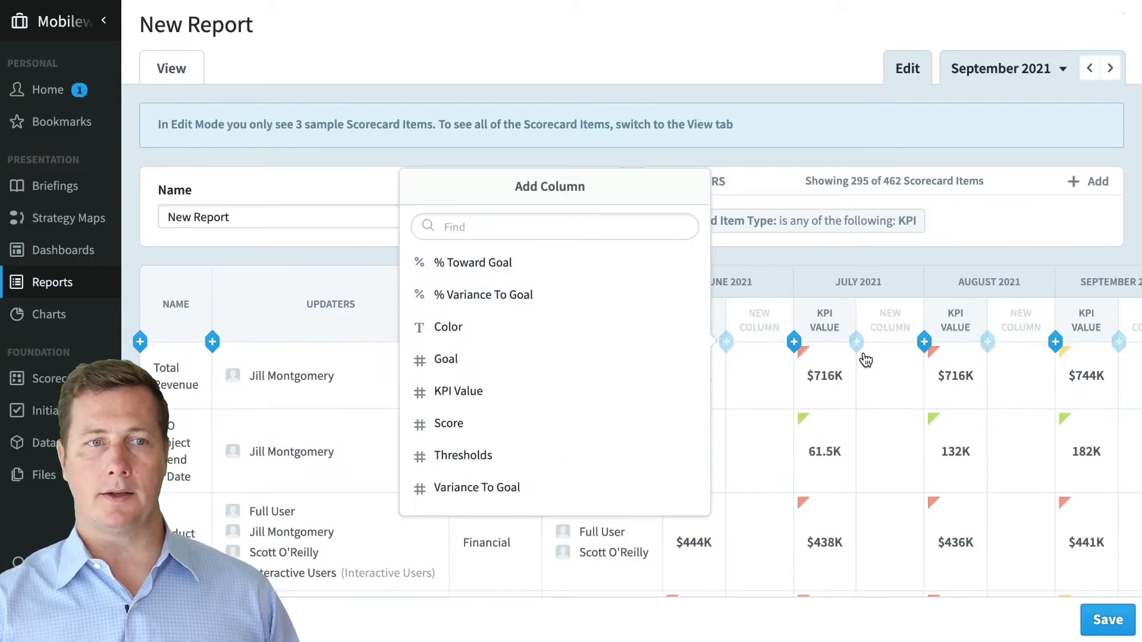
mouse_move(633, 362)
click(678, 360)
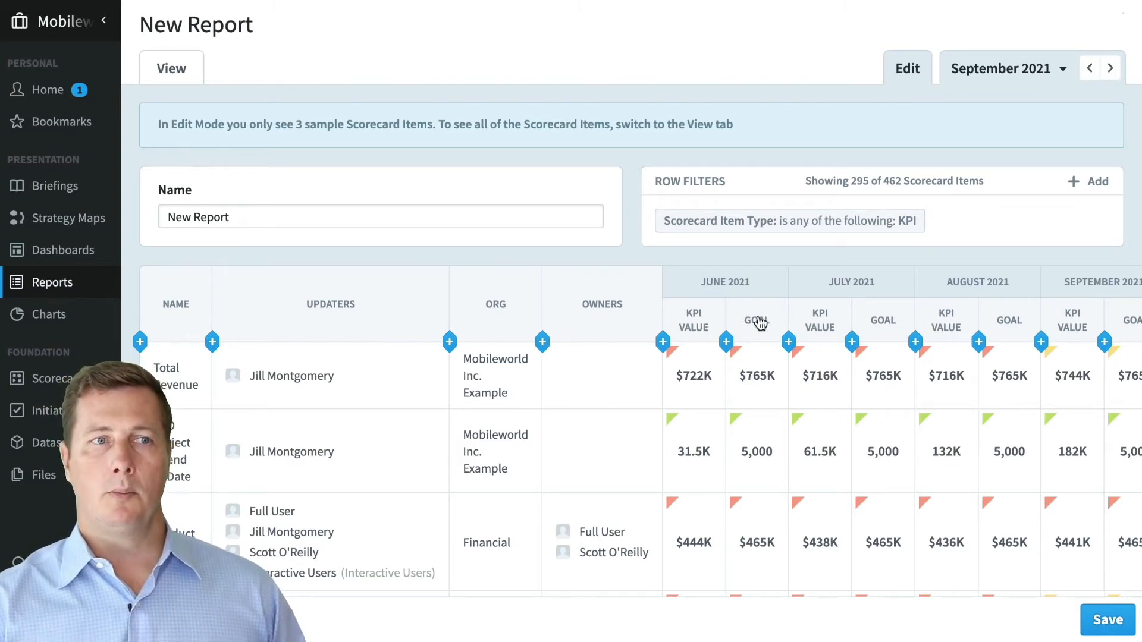
drag(759, 323, 754, 271)
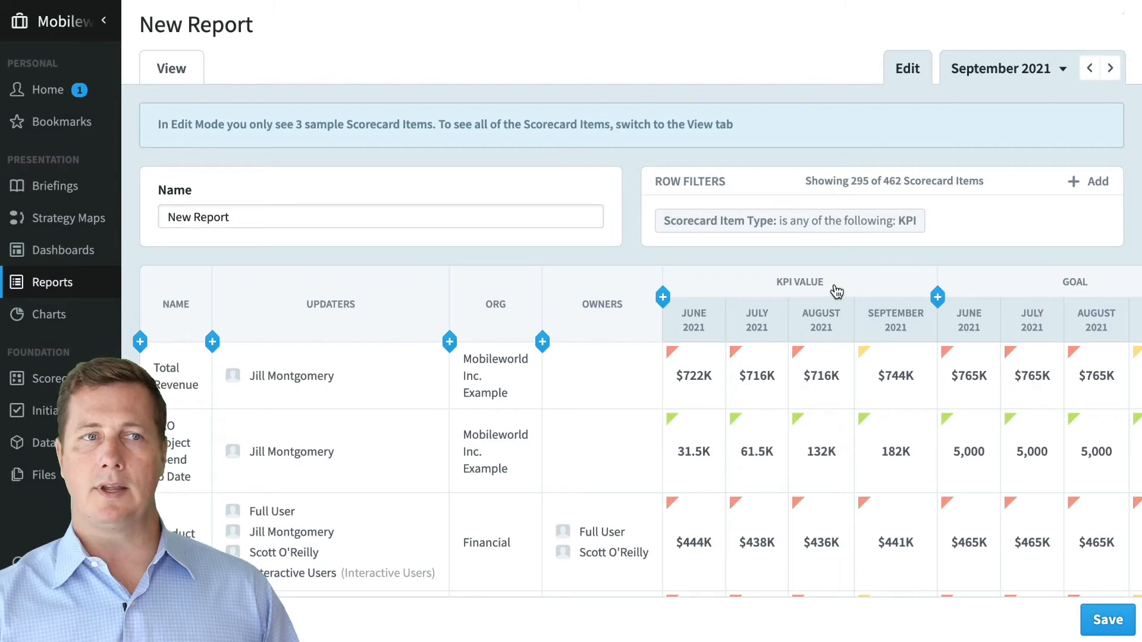
- Delete the Goal columns from the report table
click(1016, 284)
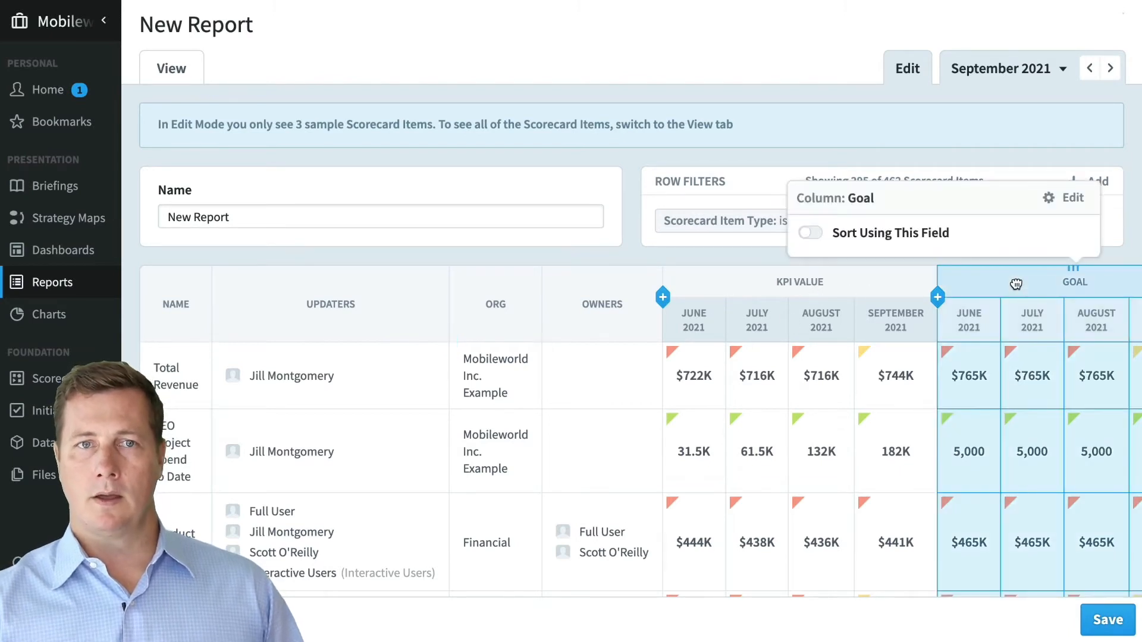
click(1072, 200)
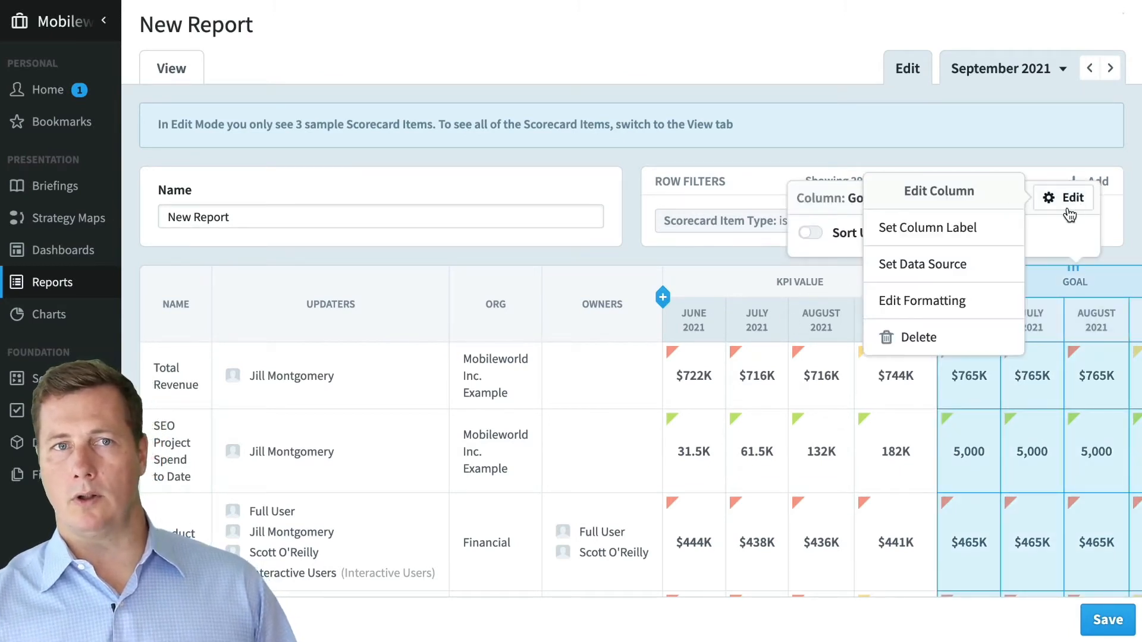
click(962, 336)
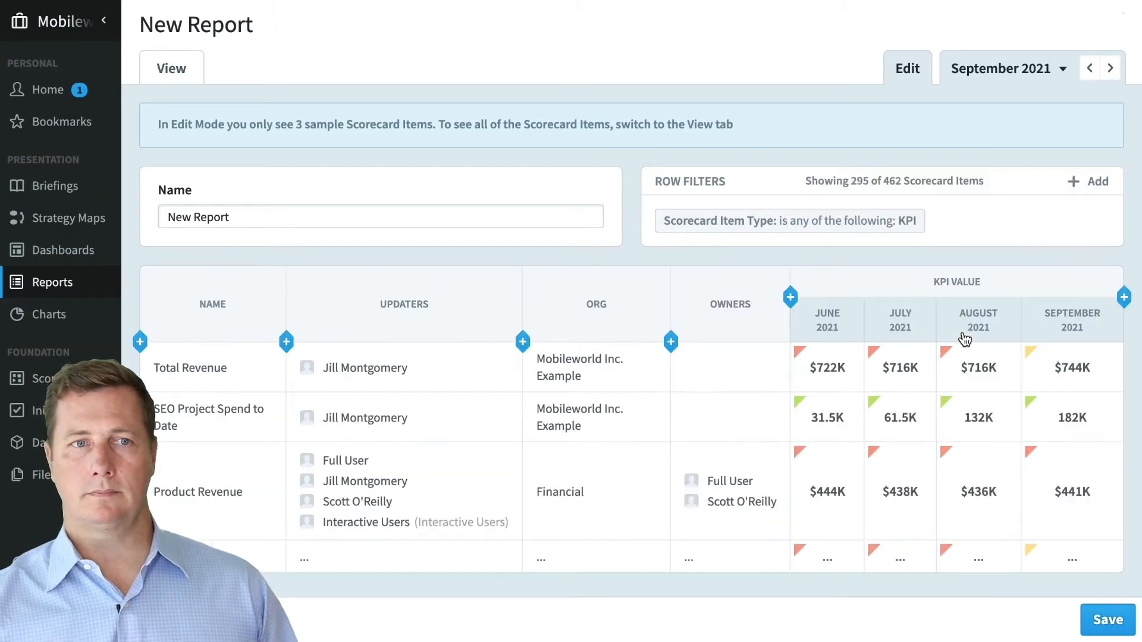
- Hide the KPI Value group header, preview the report, then return to editing
click(984, 285)
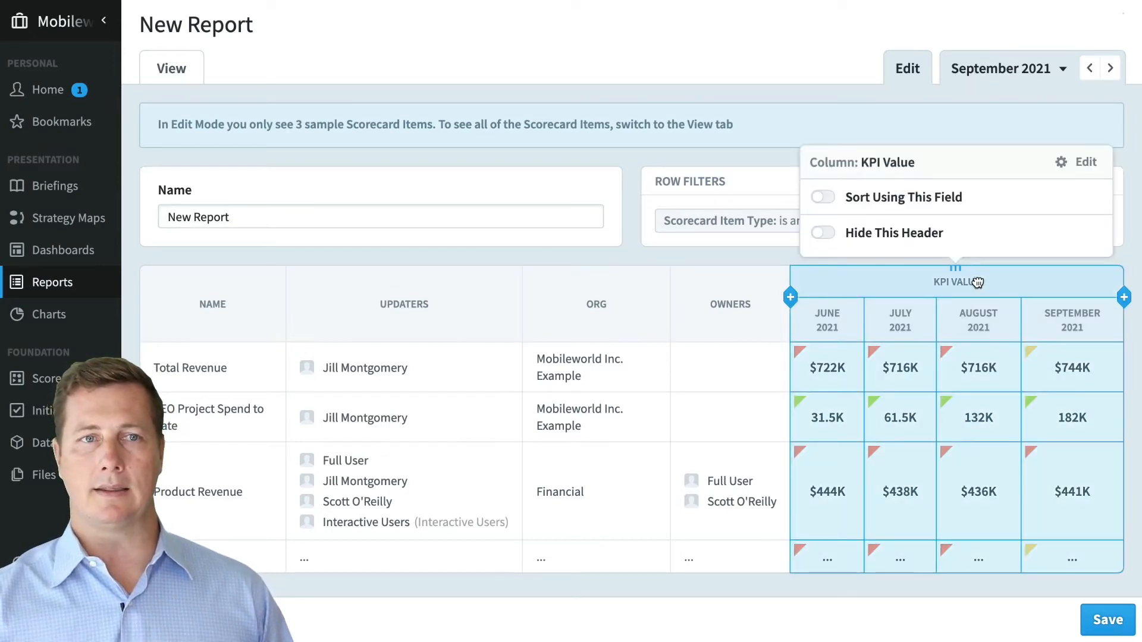
click(822, 234)
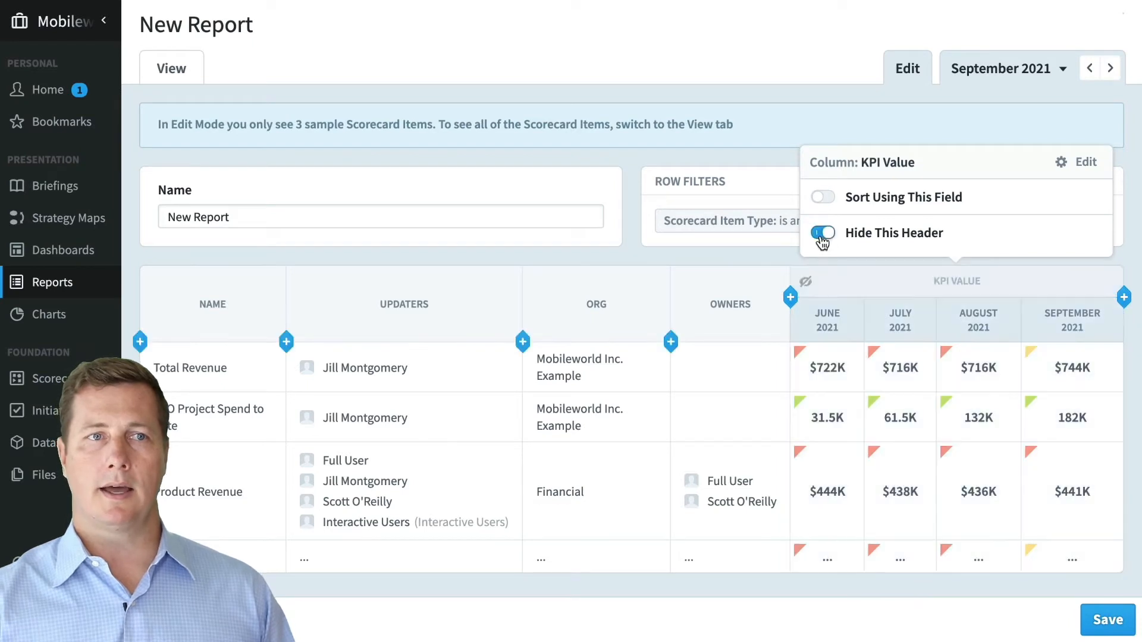
click(776, 250)
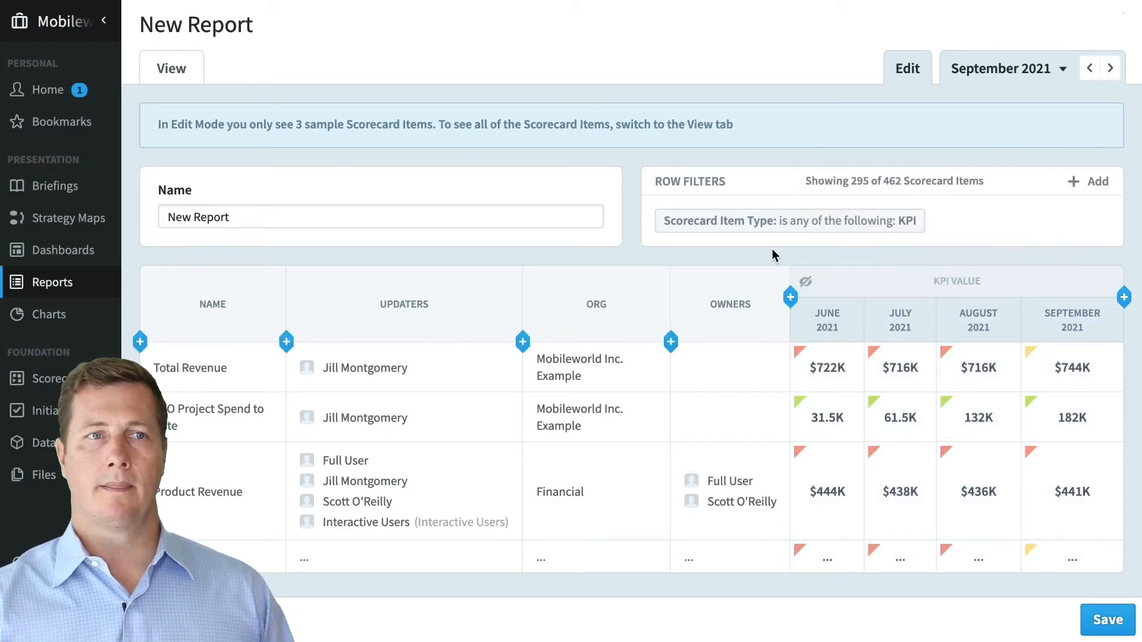
click(155, 74)
mouse_move(860, 224)
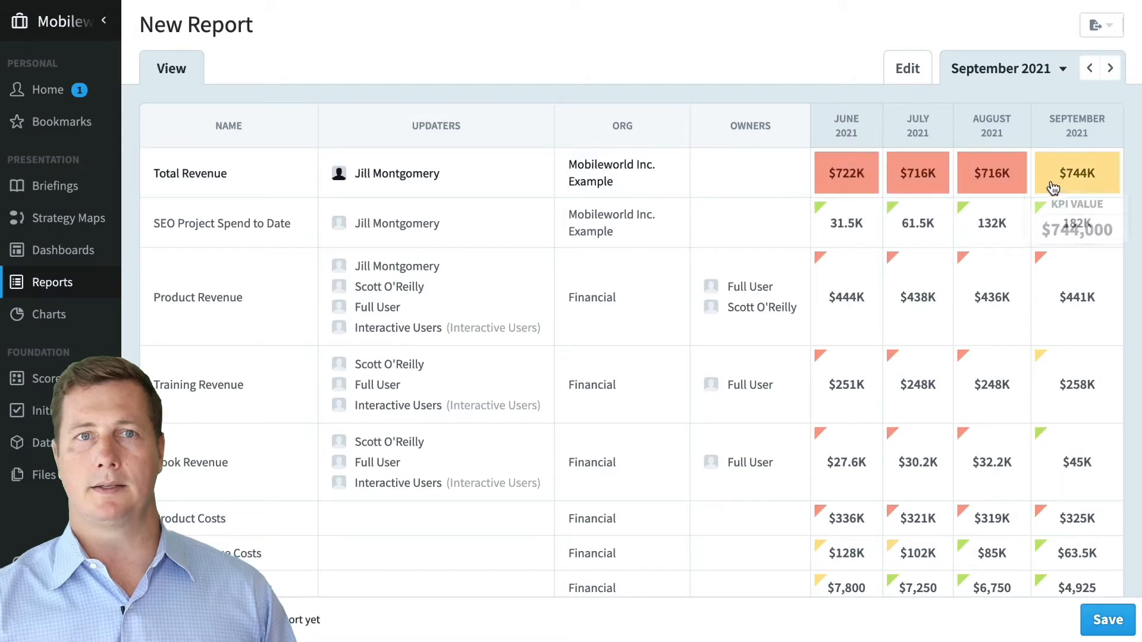
click(893, 79)
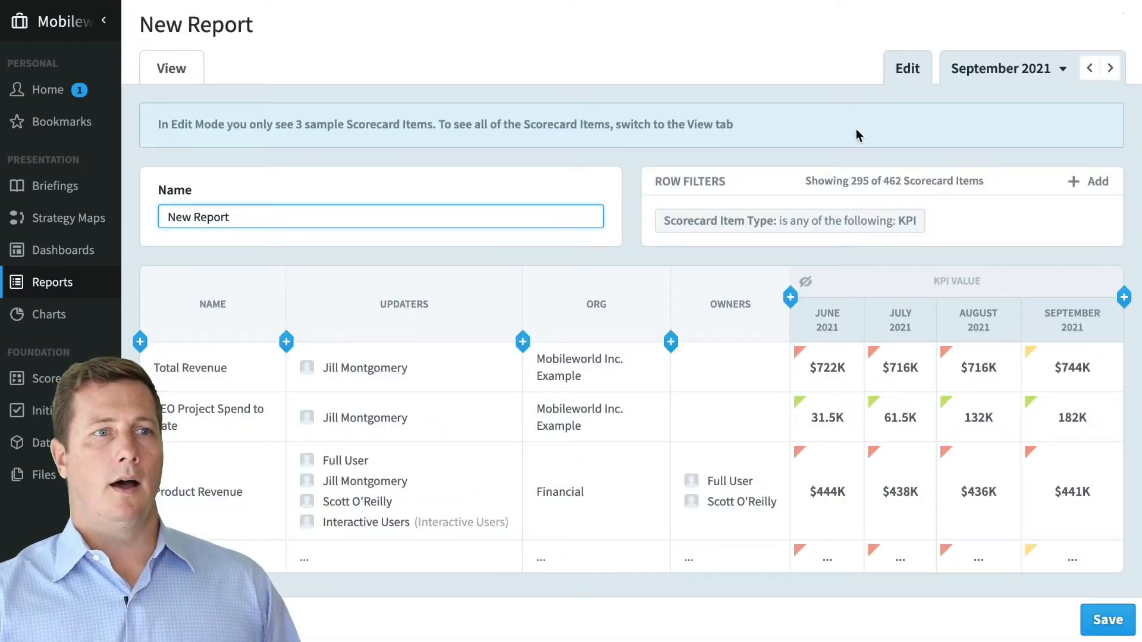
- Turn on grouping by the Org column, leaving sorting off
click(744, 299)
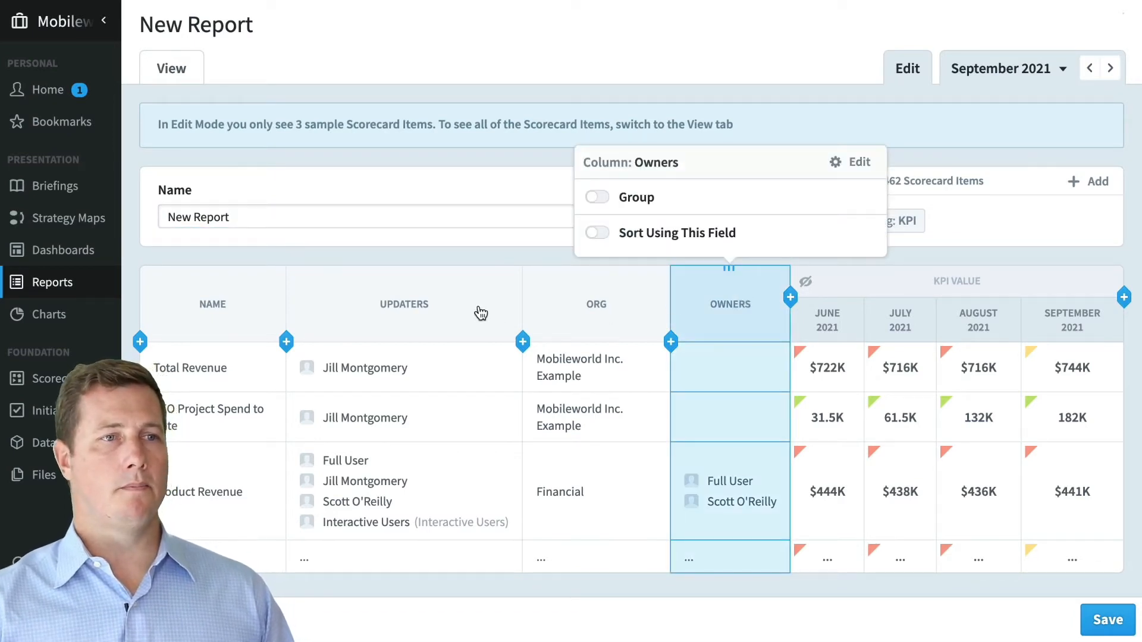
click(574, 314)
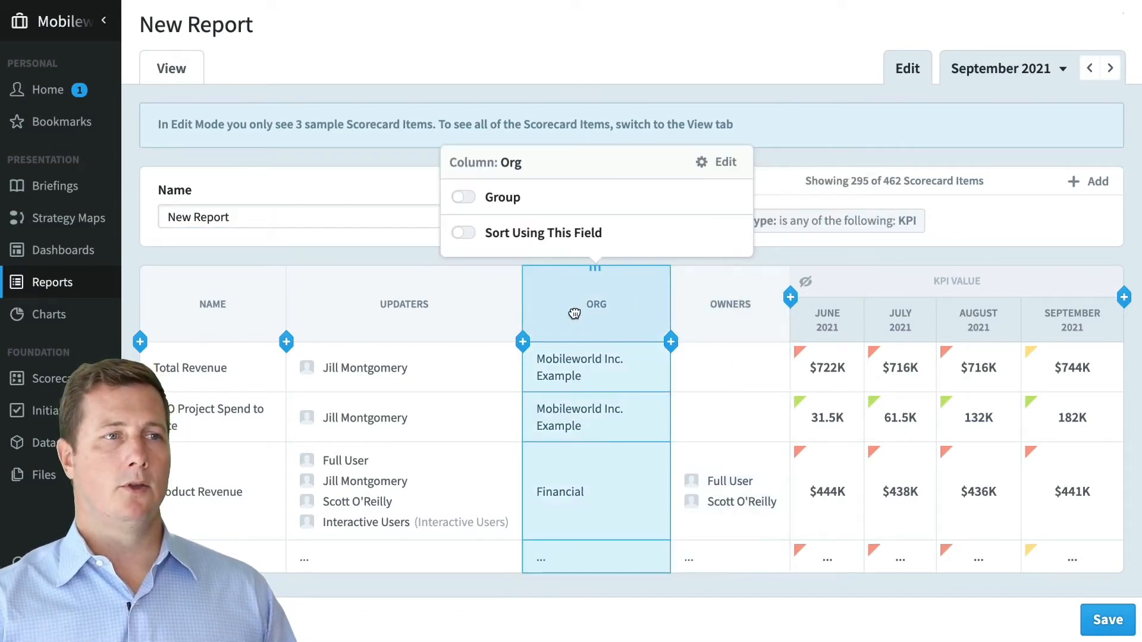
click(486, 235)
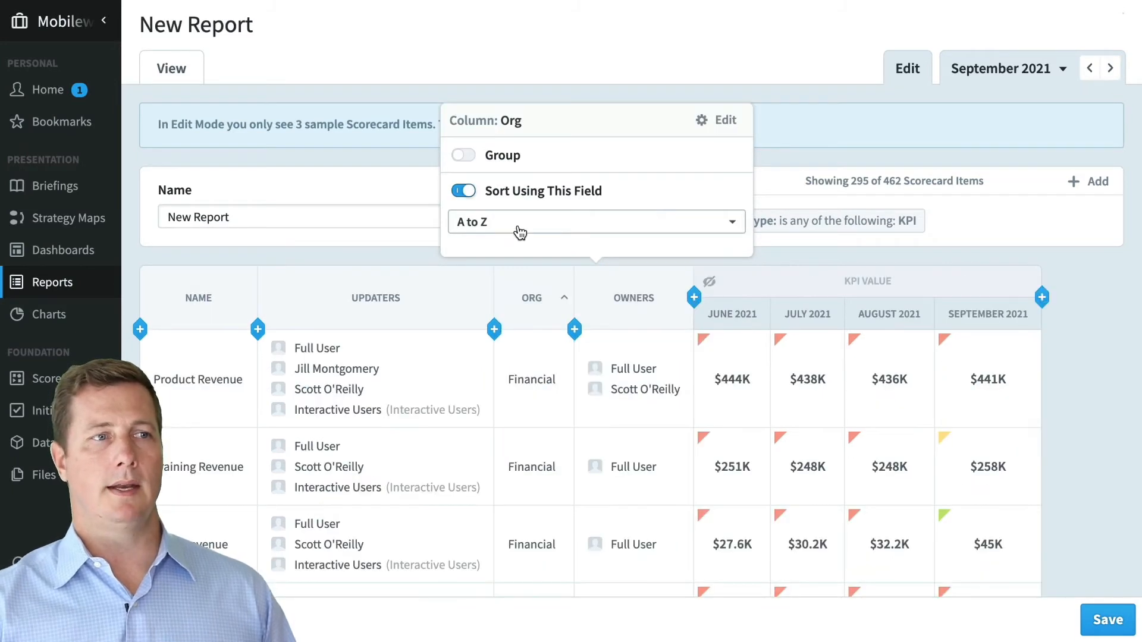
click(519, 232)
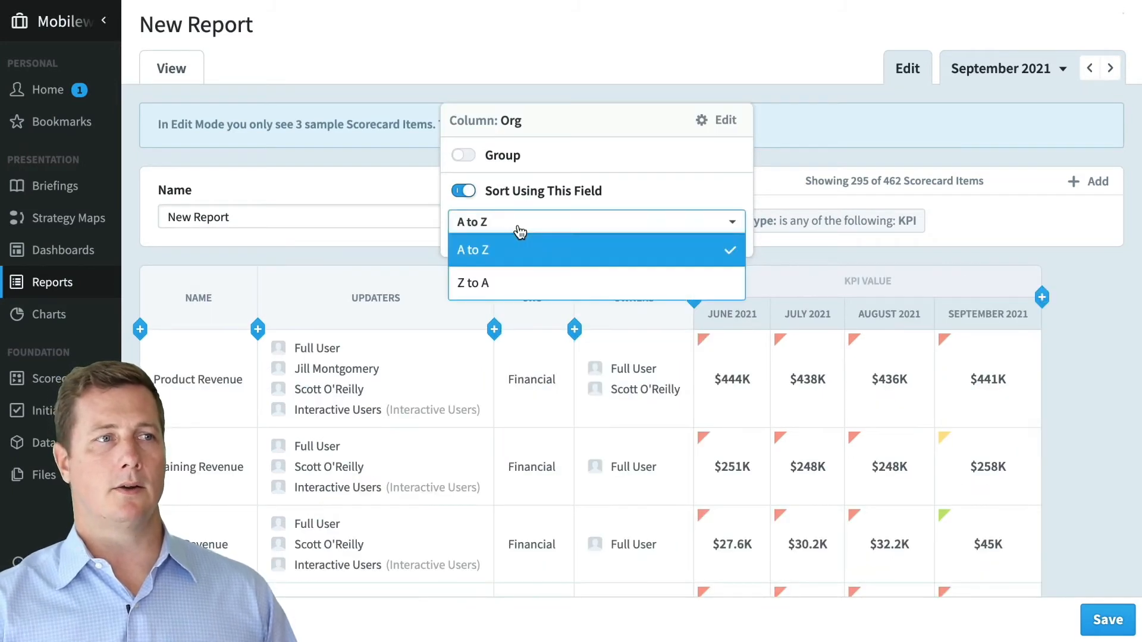
click(519, 232)
click(463, 191)
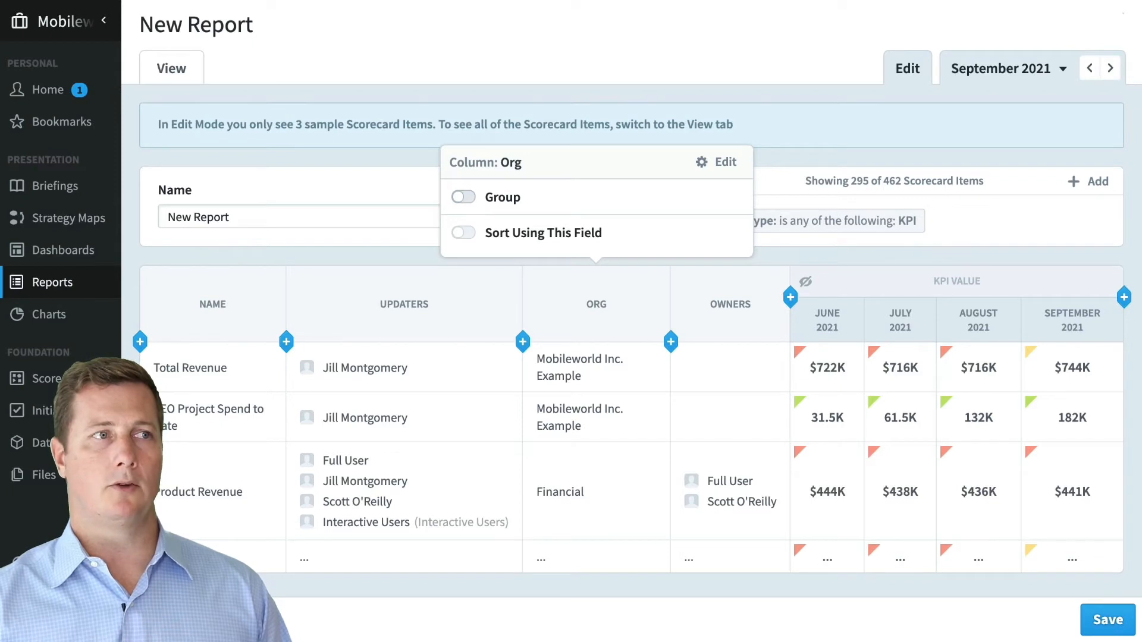
click(464, 200)
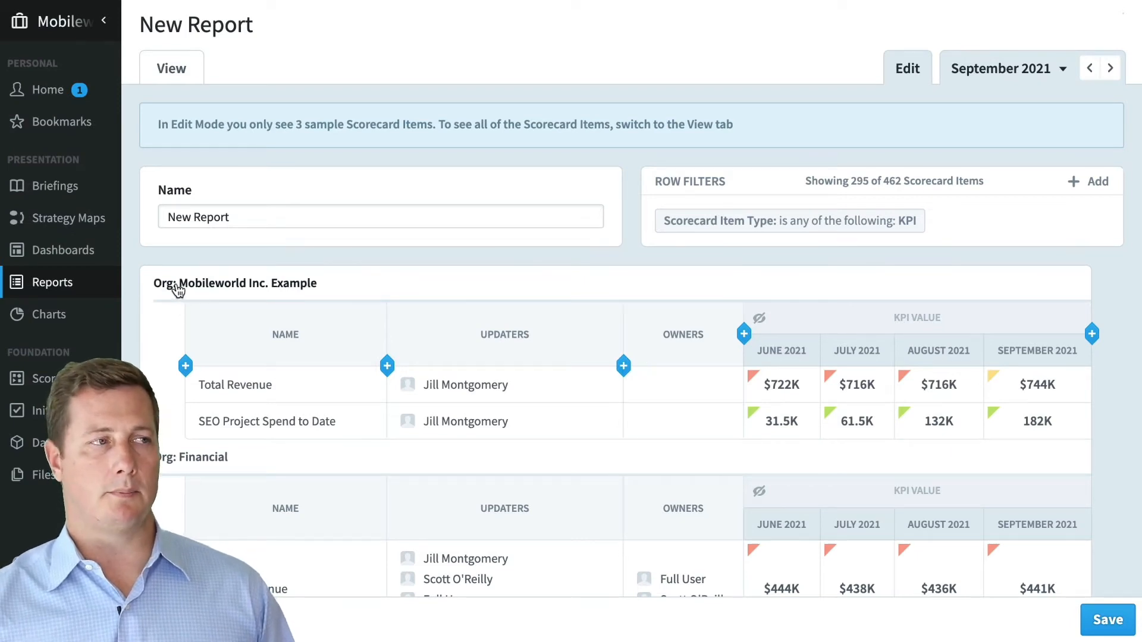
- View the full report and scroll through its per-organisation tables
click(172, 65)
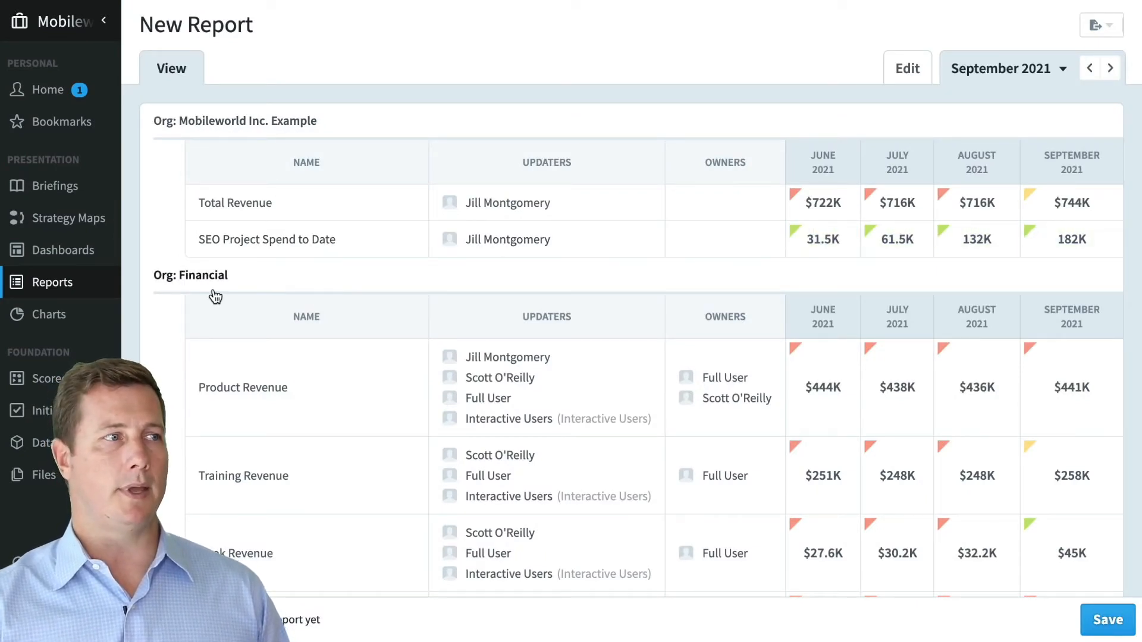
scroll(316, 411, down, 7)
scroll(322, 415, down, 15)
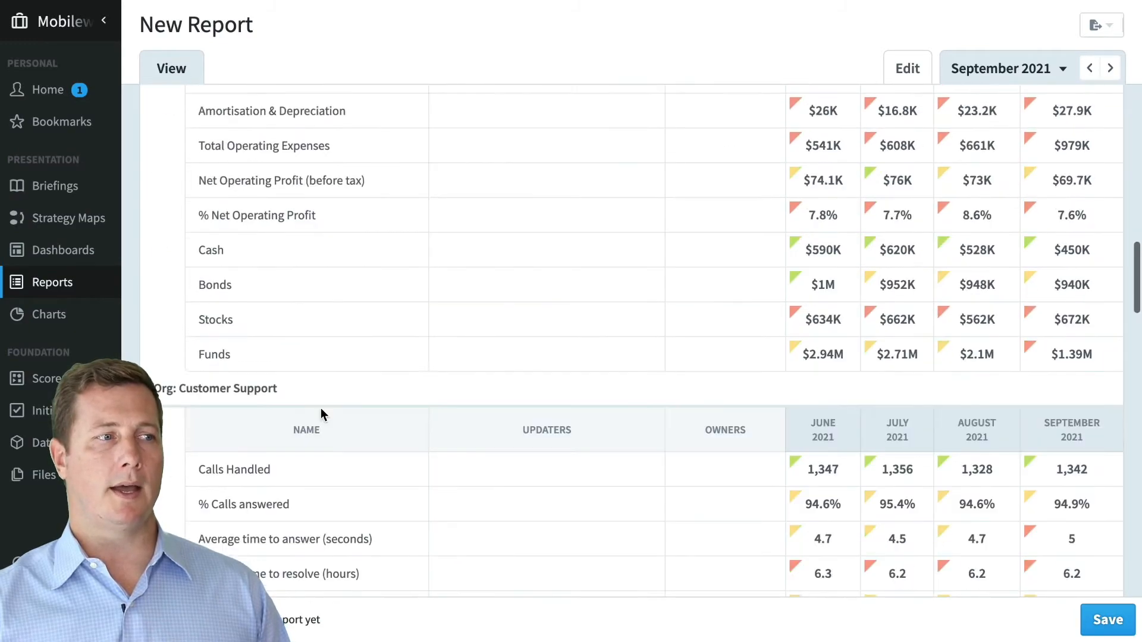
scroll(326, 411, down, 2)
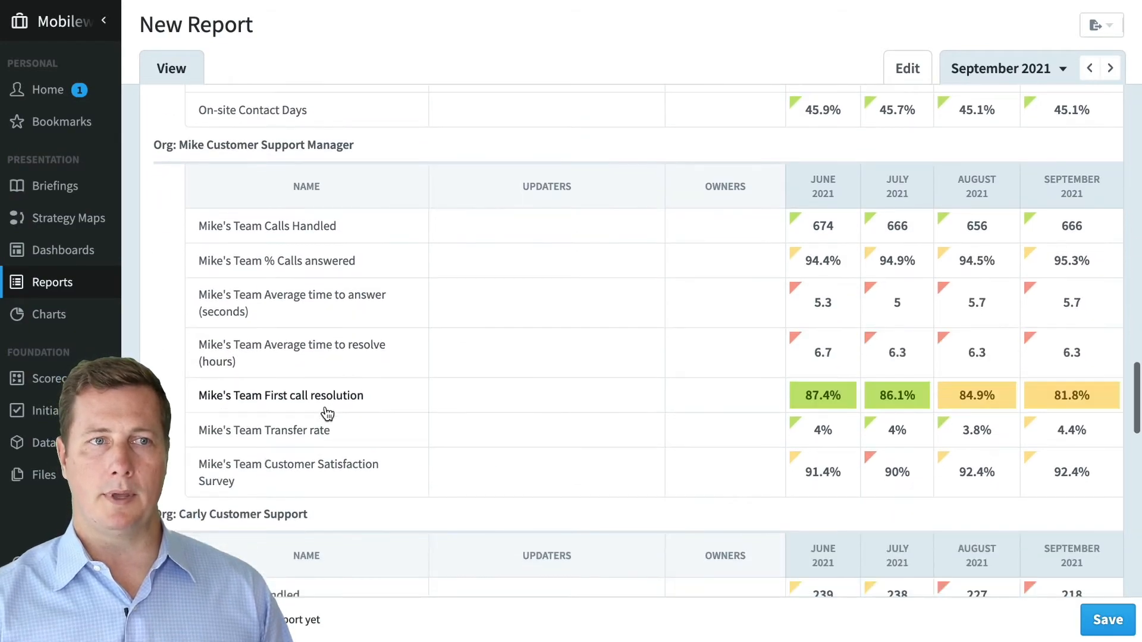
scroll(374, 392, up, 20)
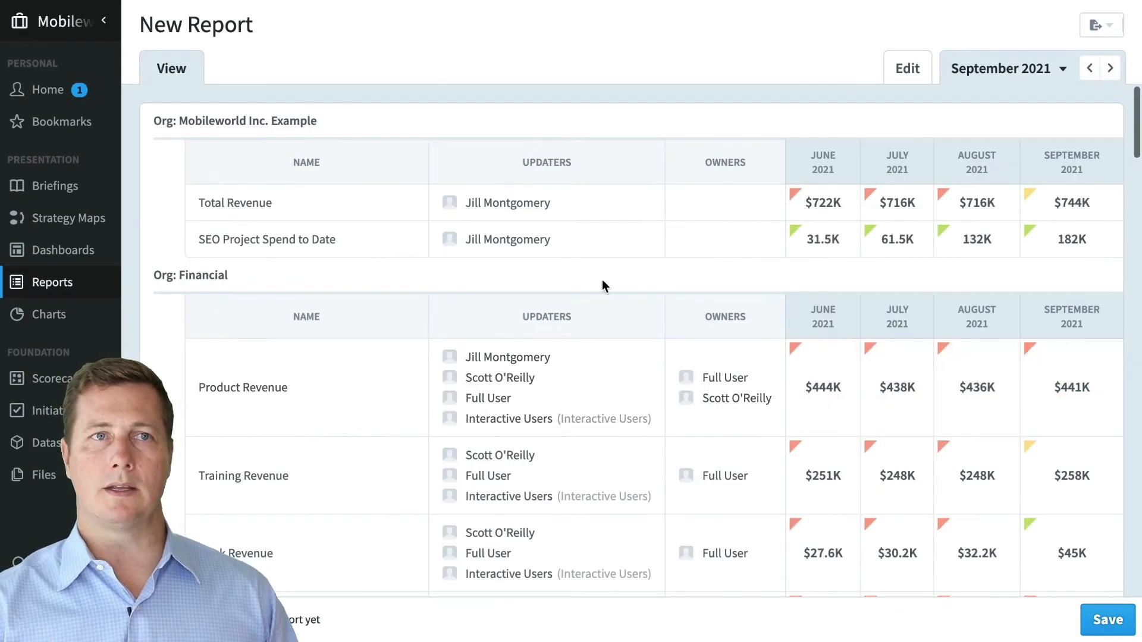
- Leave the scorecard report unsaved and create a new Initiatives-type report
click(905, 78)
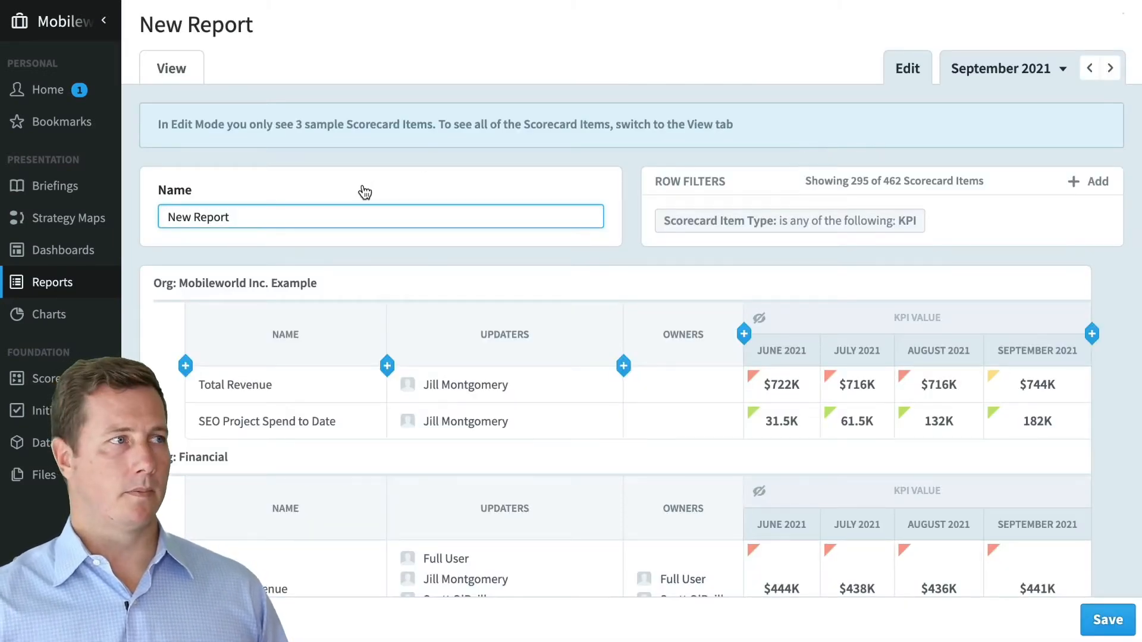
click(105, 620)
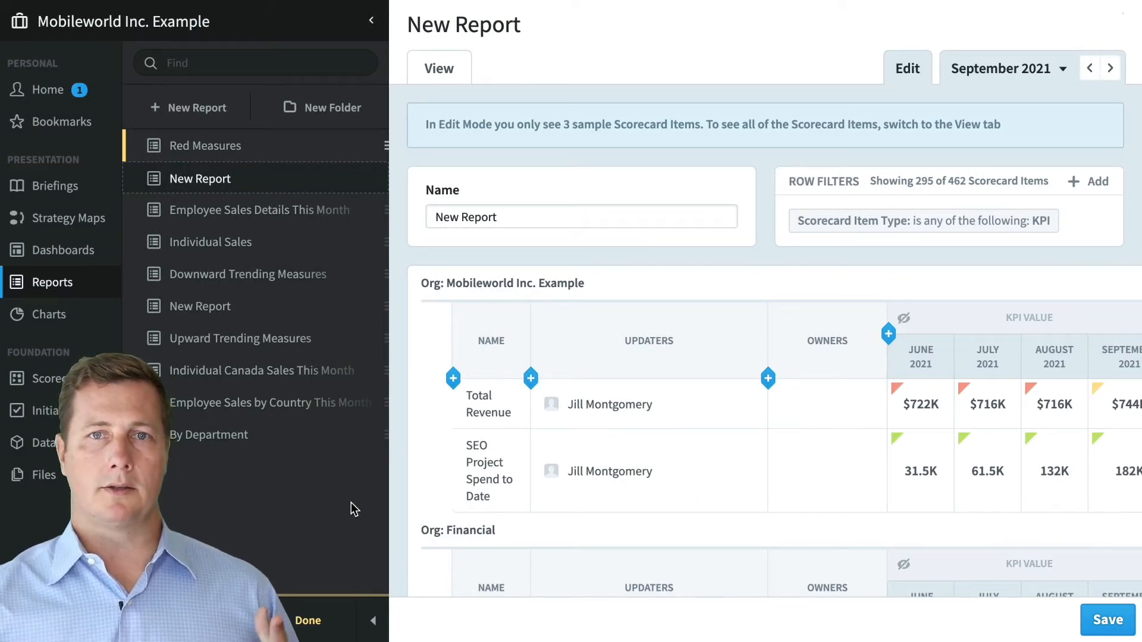
click(197, 111)
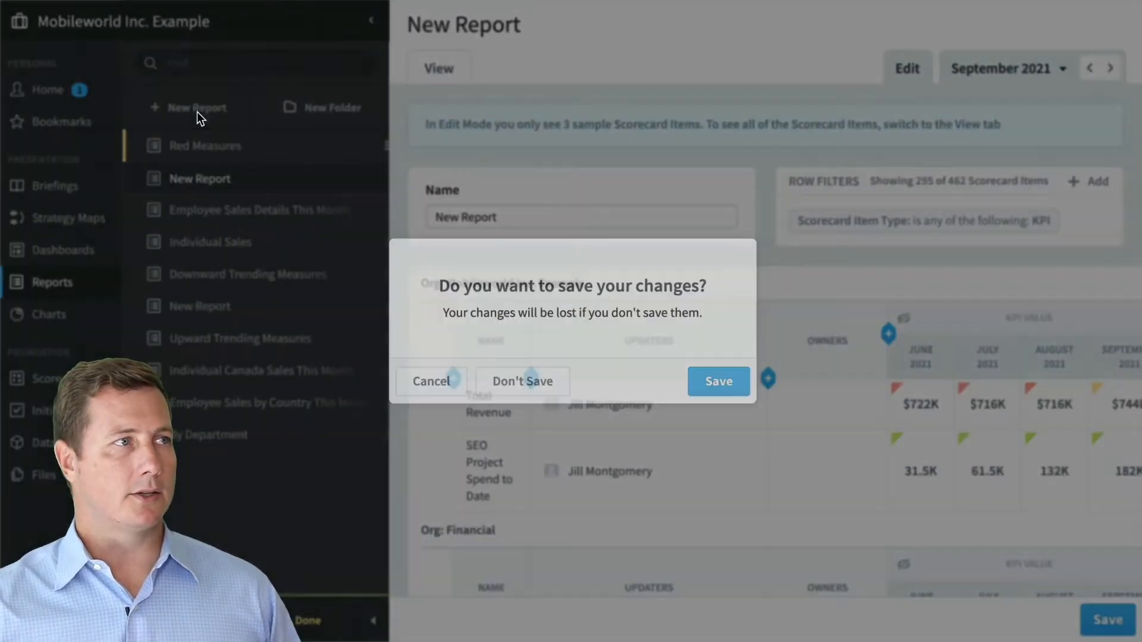
click(537, 392)
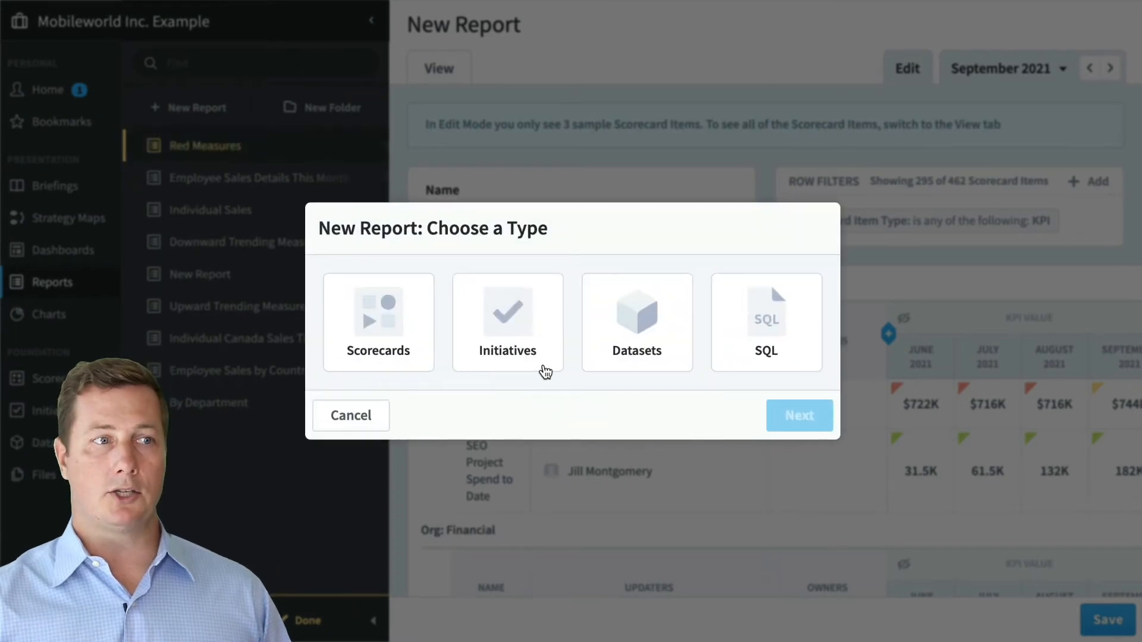
click(519, 335)
click(773, 419)
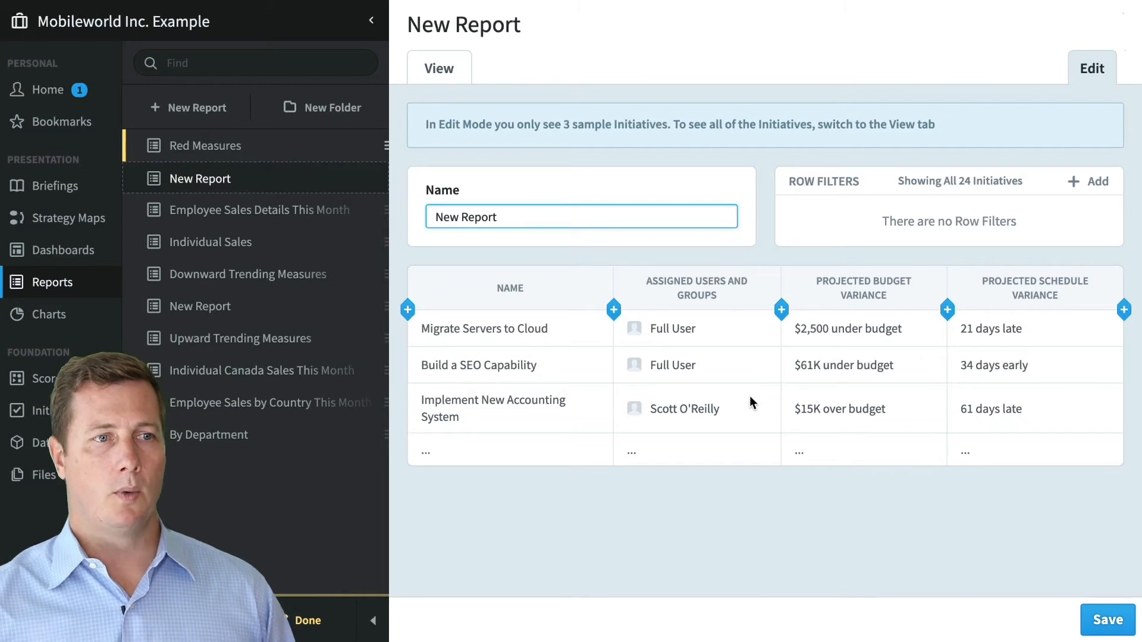
- Collapse the reports list and insert a Budget Remaining column after Name
click(385, 615)
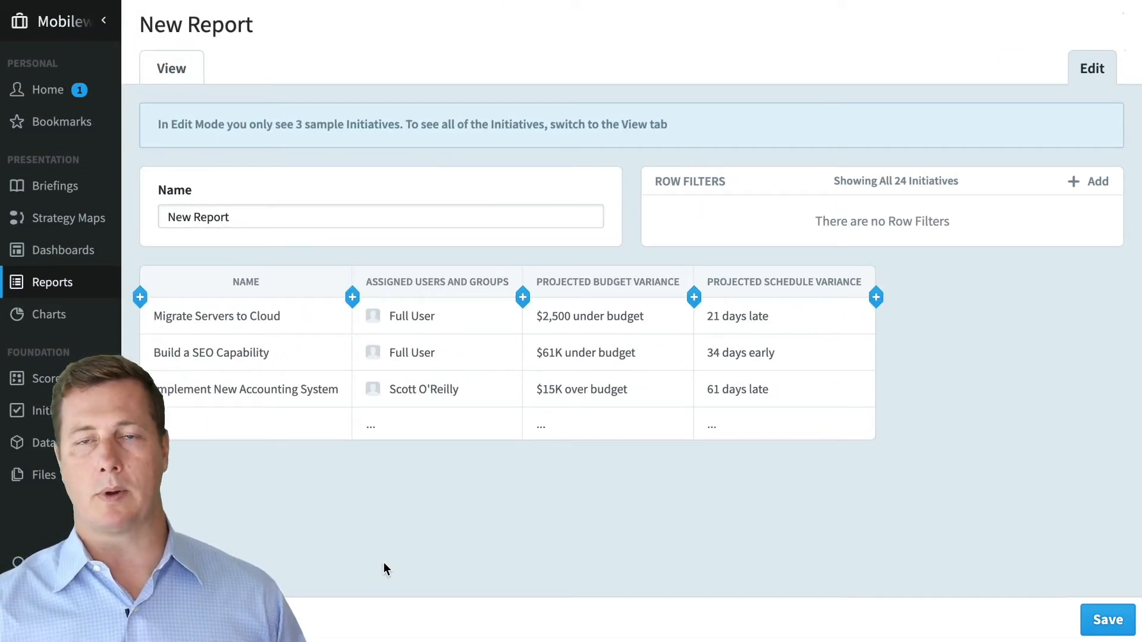
click(352, 299)
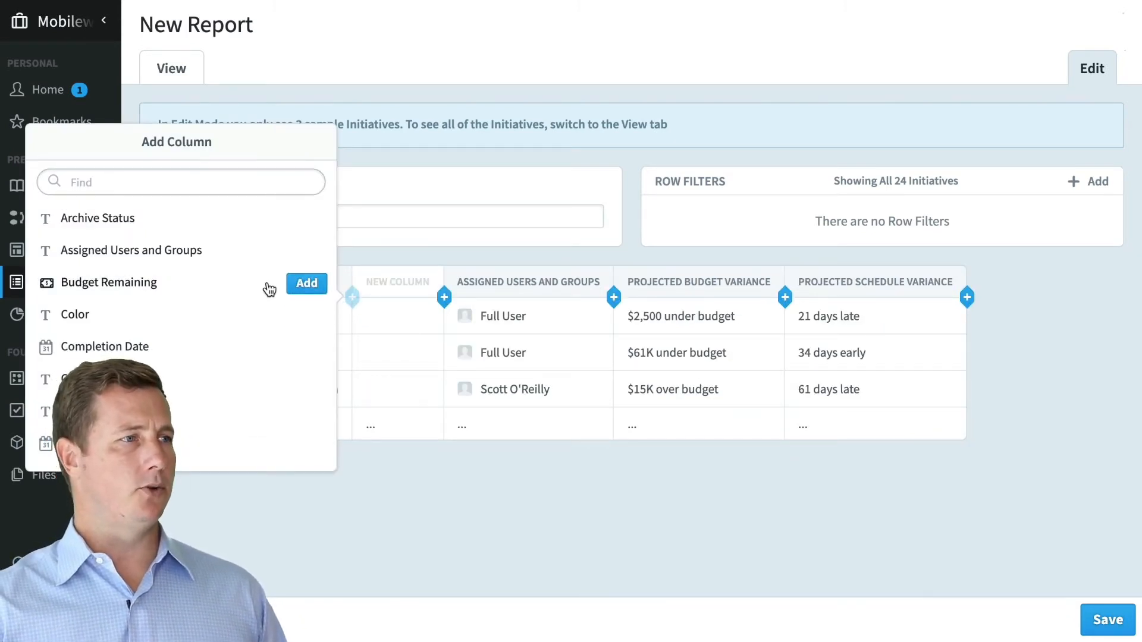
click(307, 283)
click(484, 542)
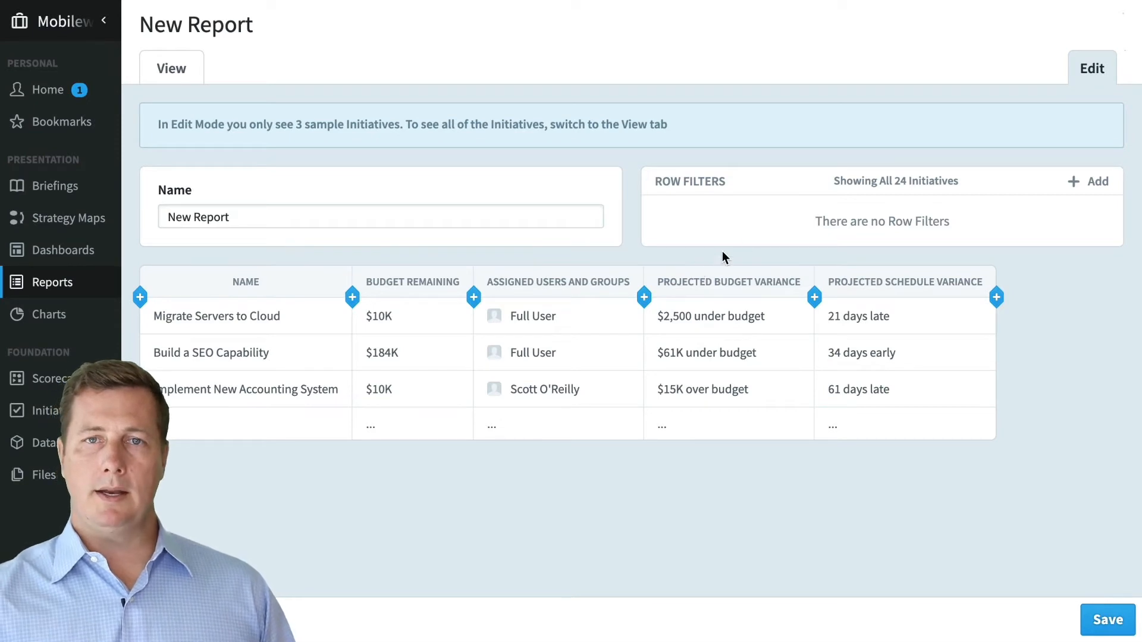
mouse_move(718, 310)
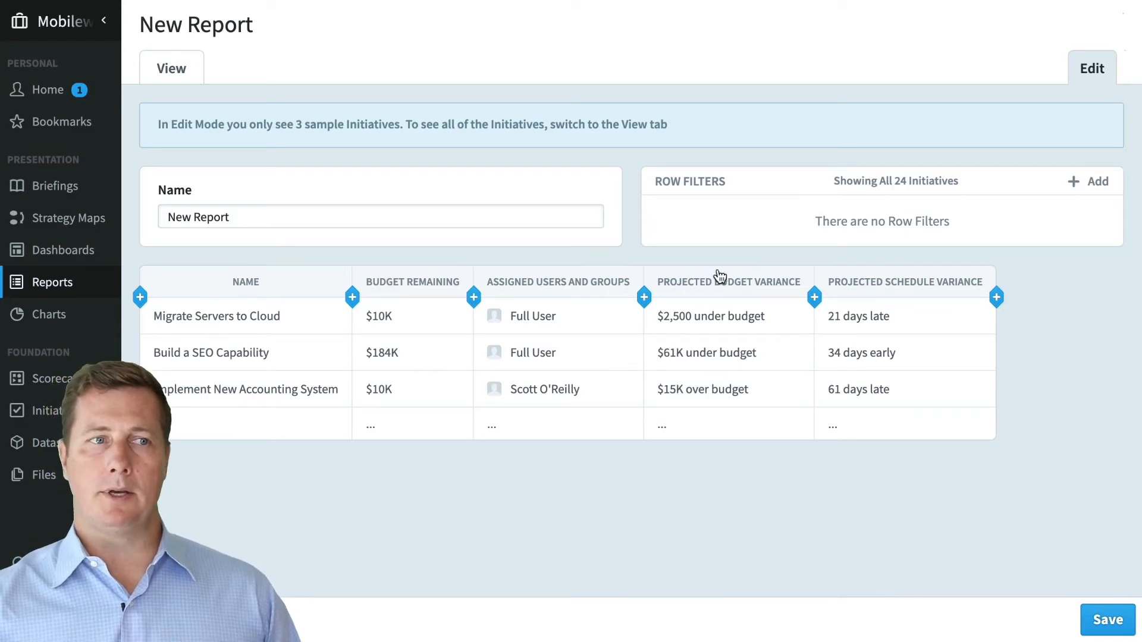
mouse_move(664, 321)
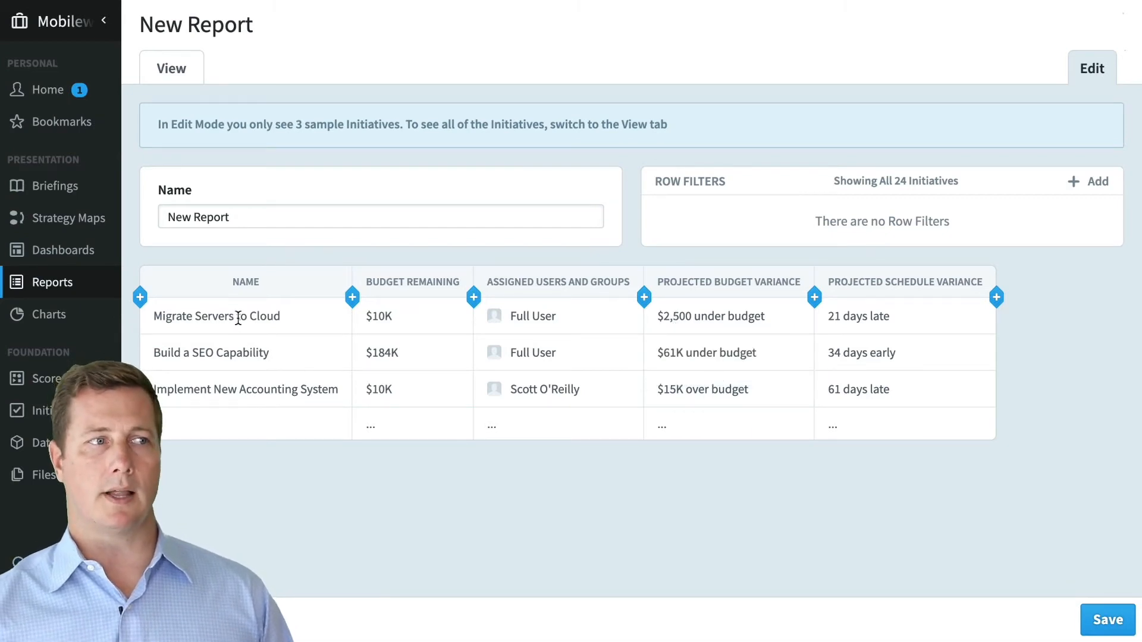
- Repeat Projected Budget Variance for each calendar period, then show the saved reports list
click(736, 290)
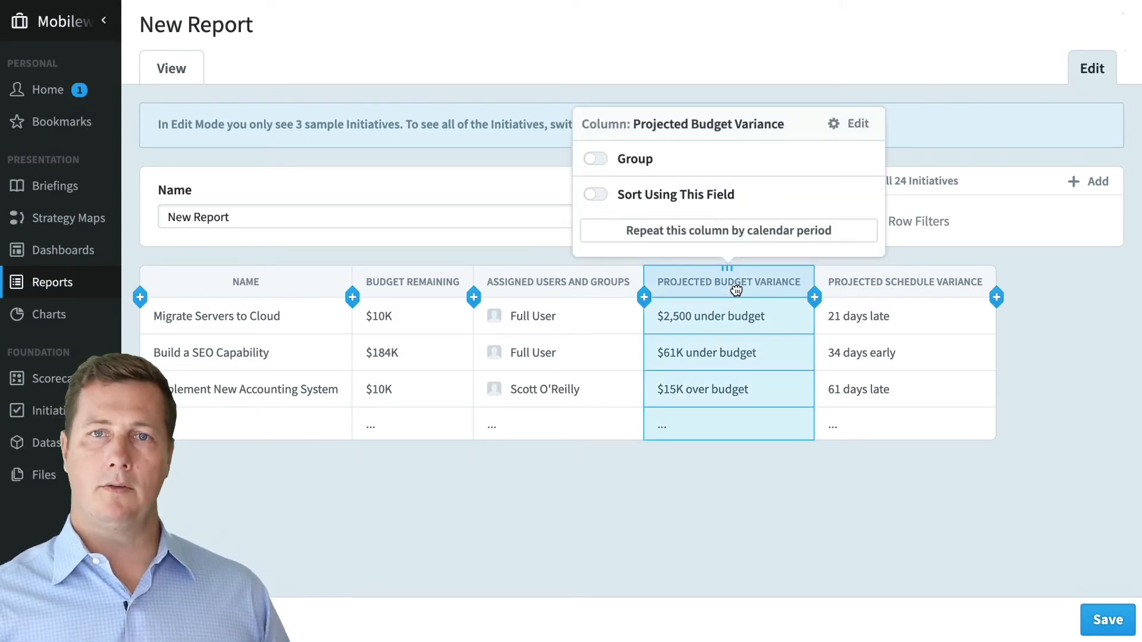
click(732, 232)
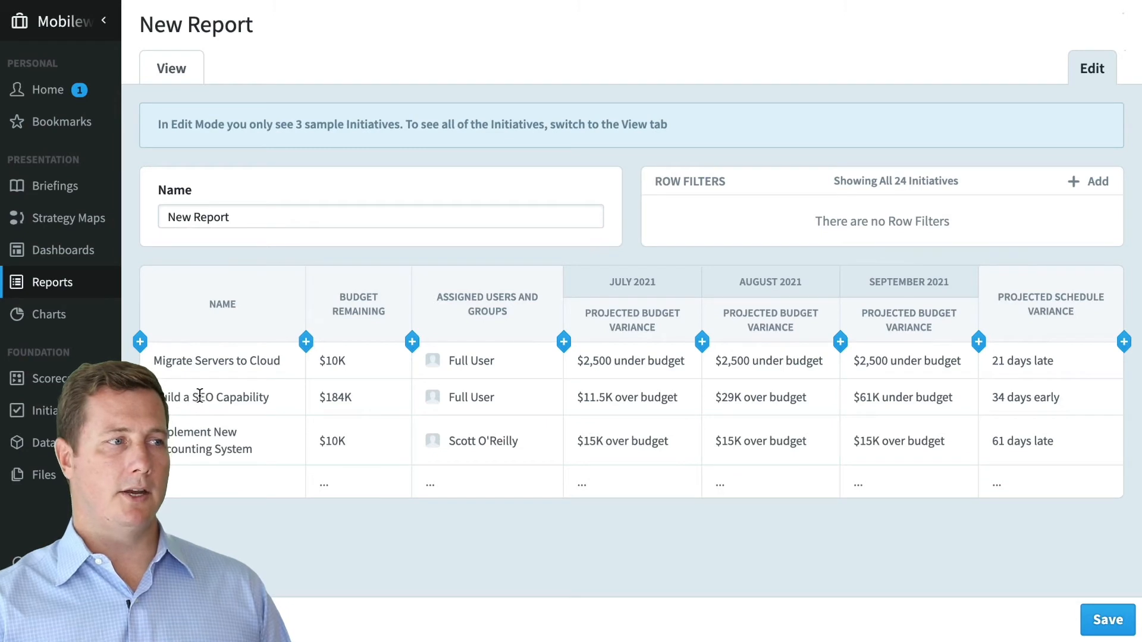
mouse_move(616, 402)
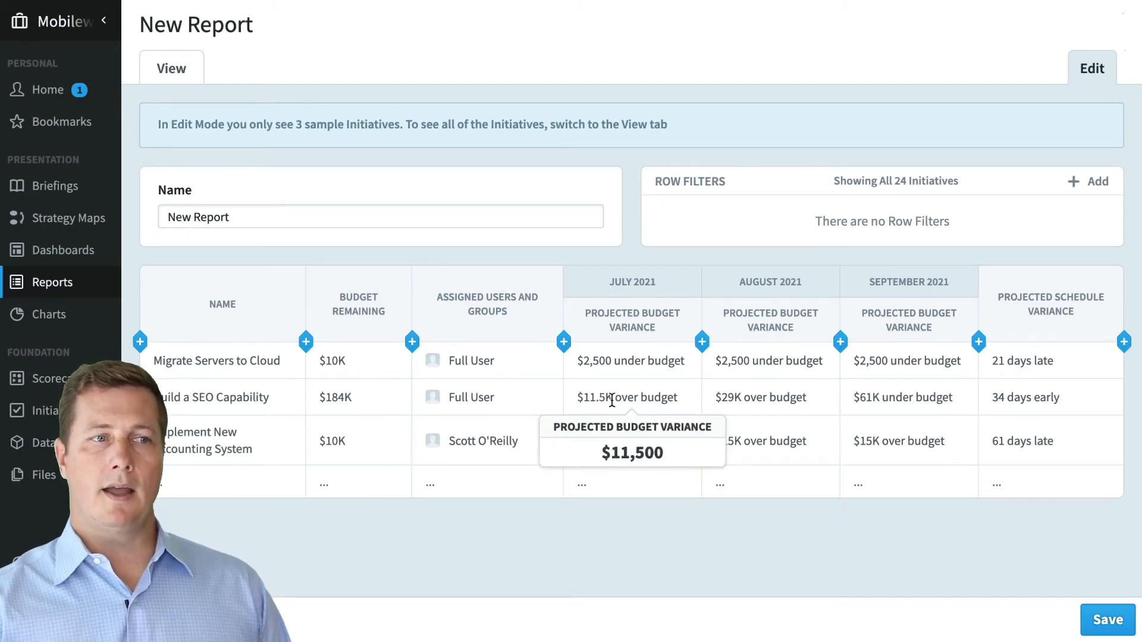
mouse_move(741, 401)
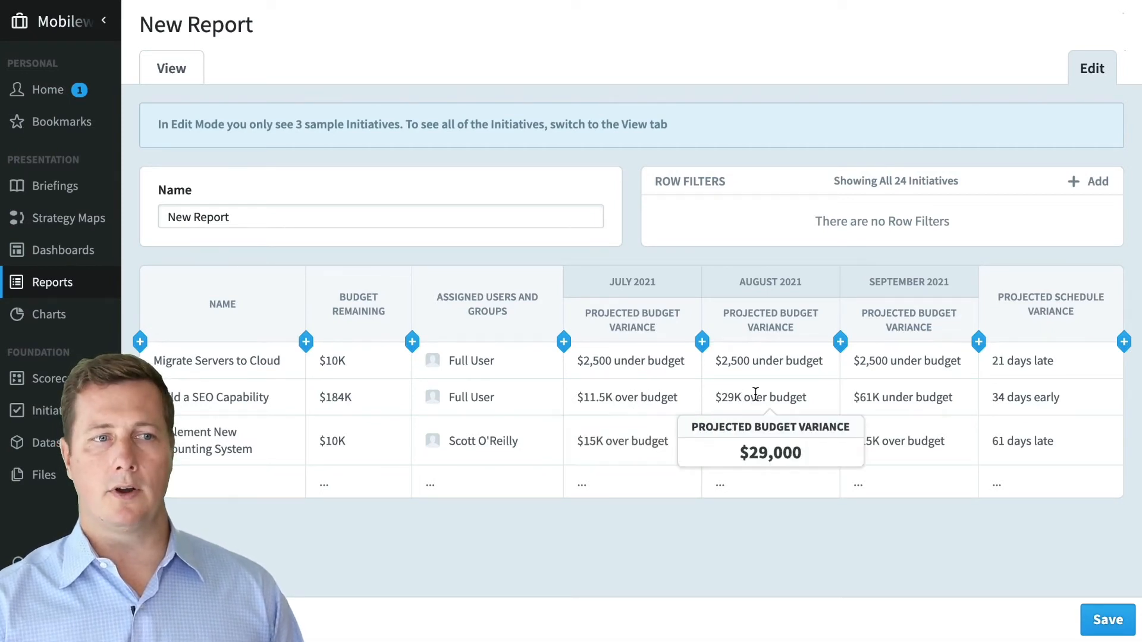
mouse_move(872, 397)
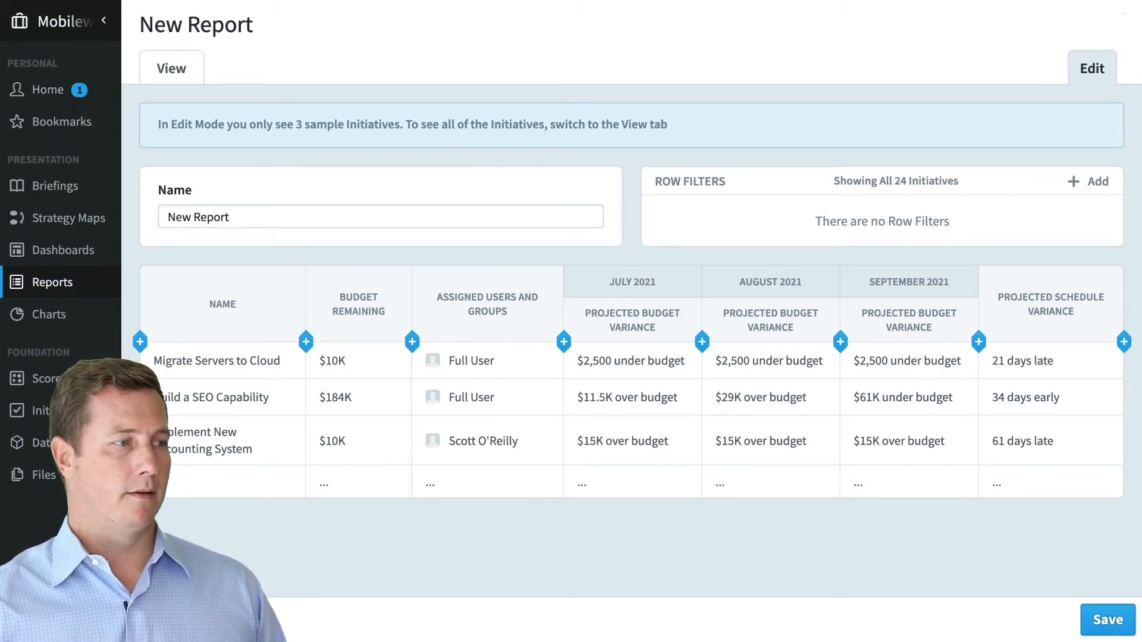
click(52, 282)
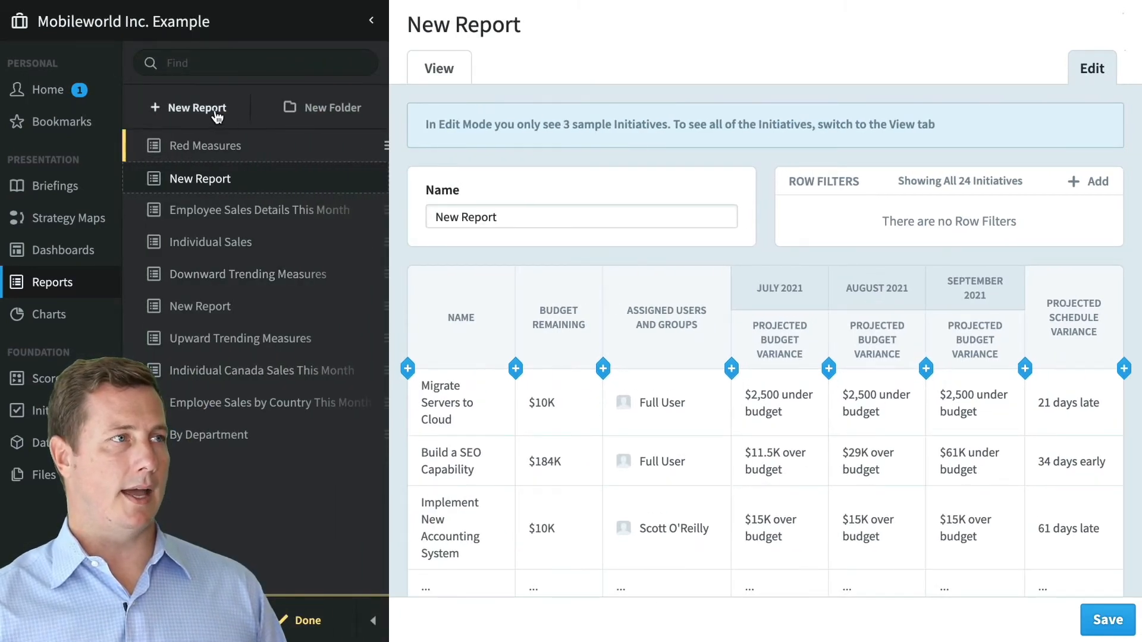
- Create a new dataset report on Device Sales without saving the Initiatives report
click(216, 111)
click(534, 391)
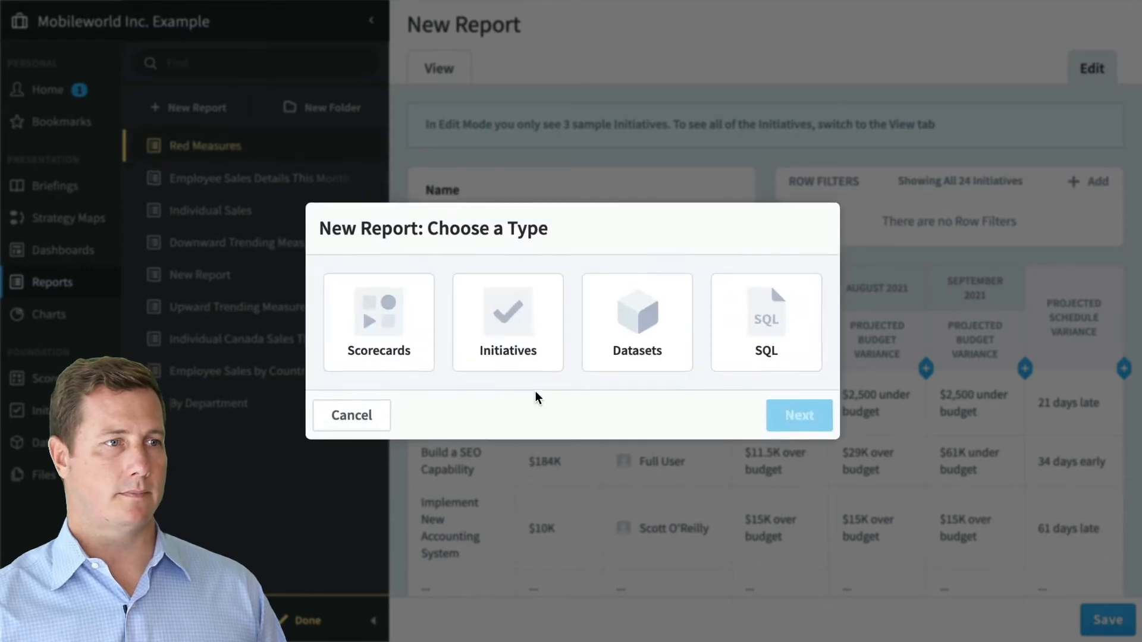
click(693, 331)
click(784, 415)
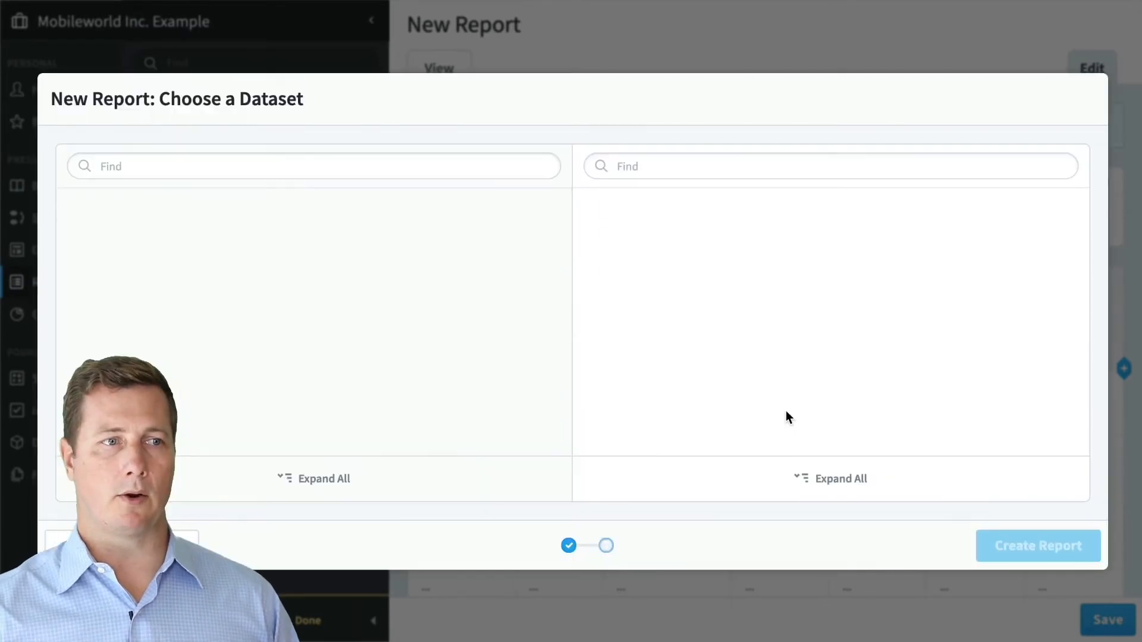
click(699, 214)
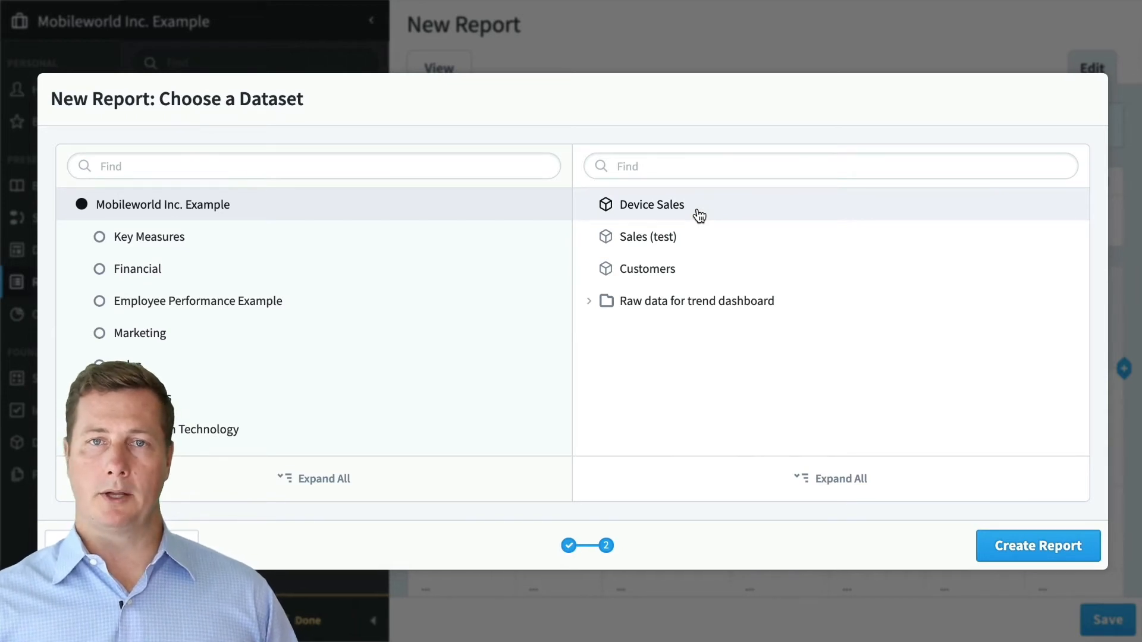
click(1018, 542)
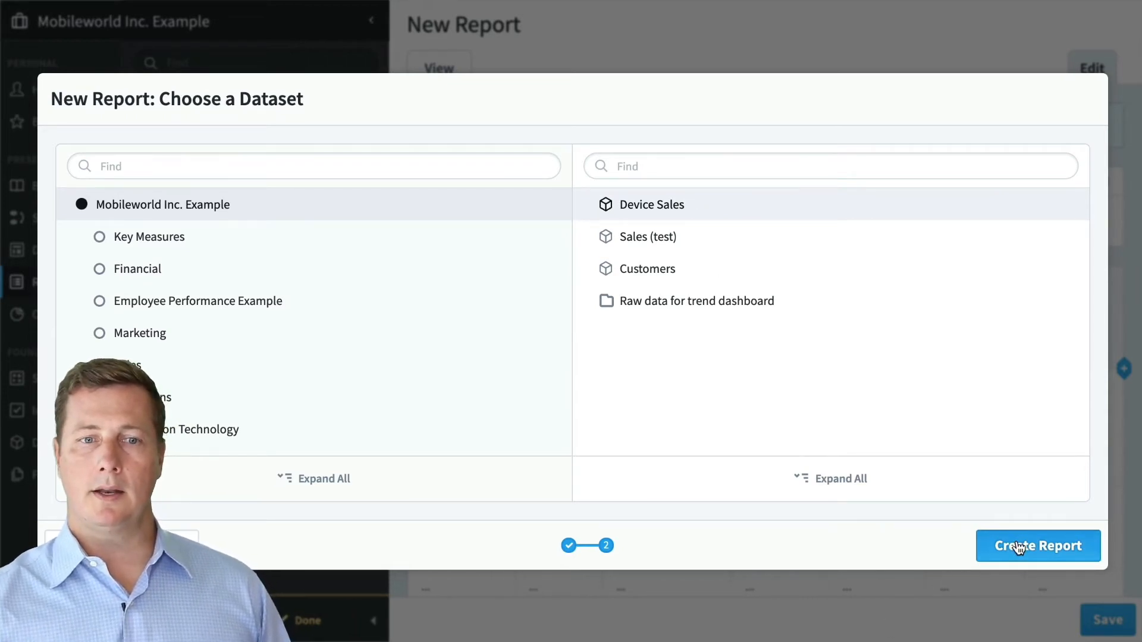
click(751, 501)
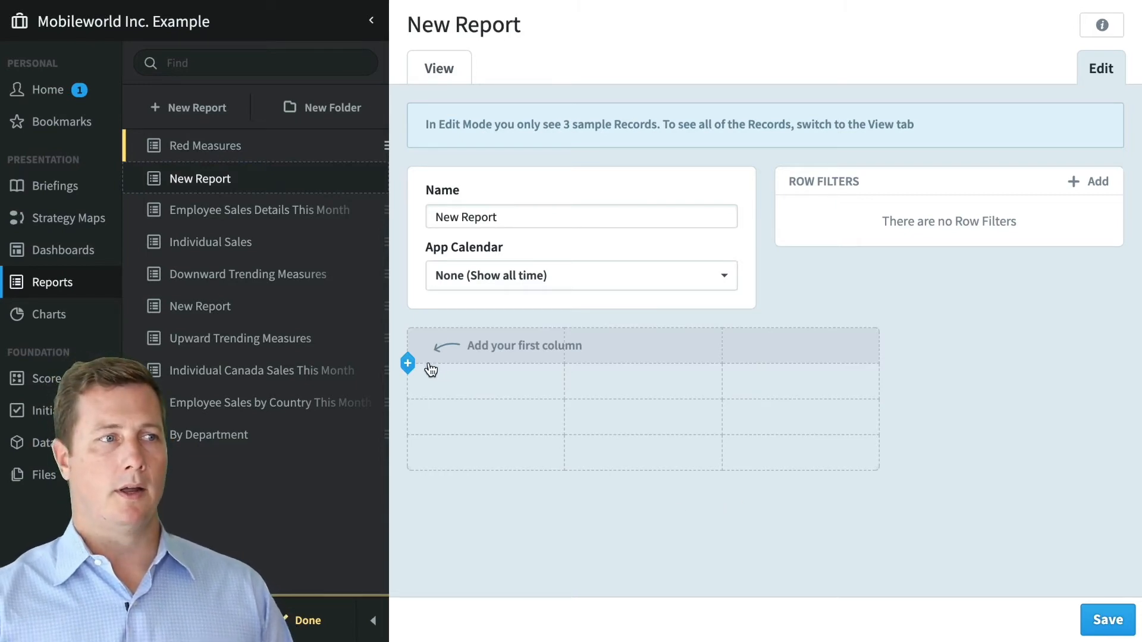
- Add Customer Name, POC Email, POC Phone Number and Sale Date columns to the report
click(409, 364)
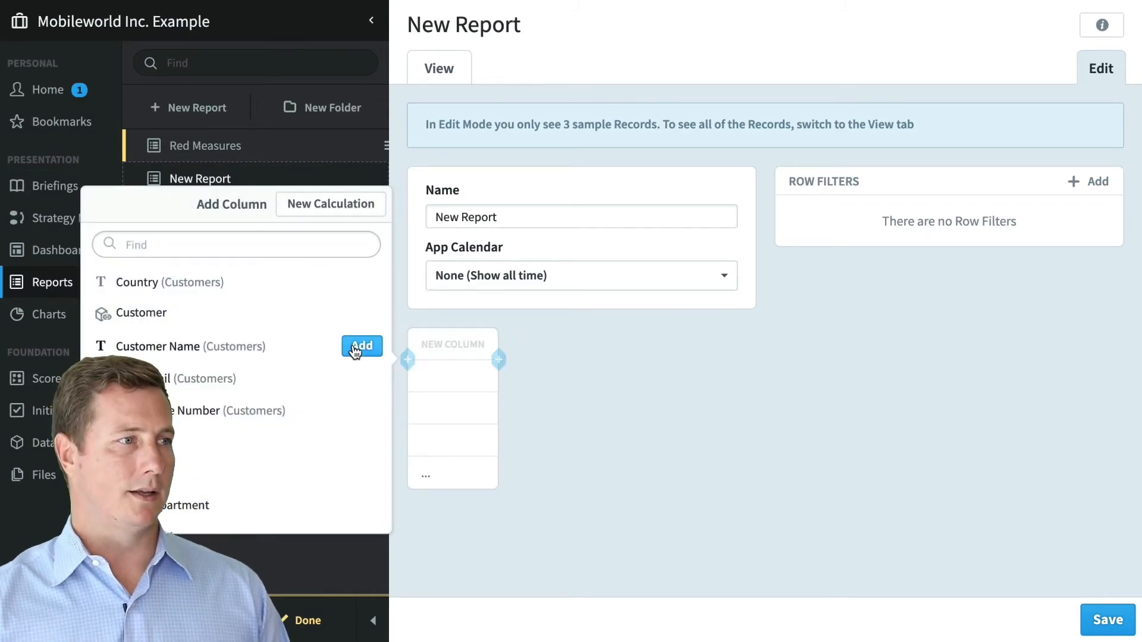
click(360, 346)
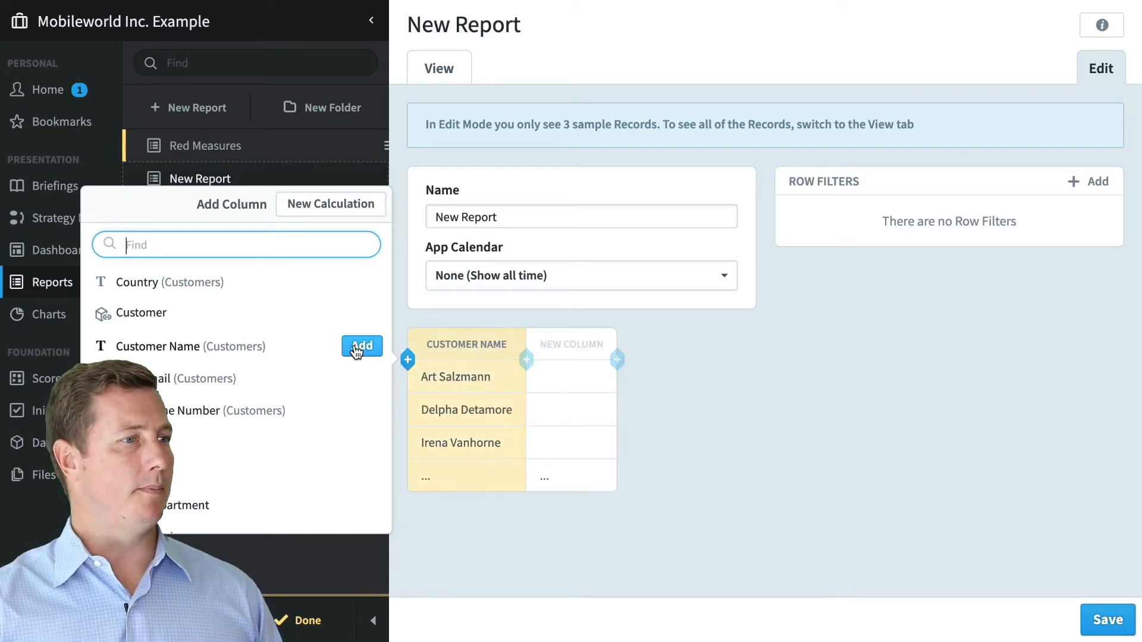
click(361, 381)
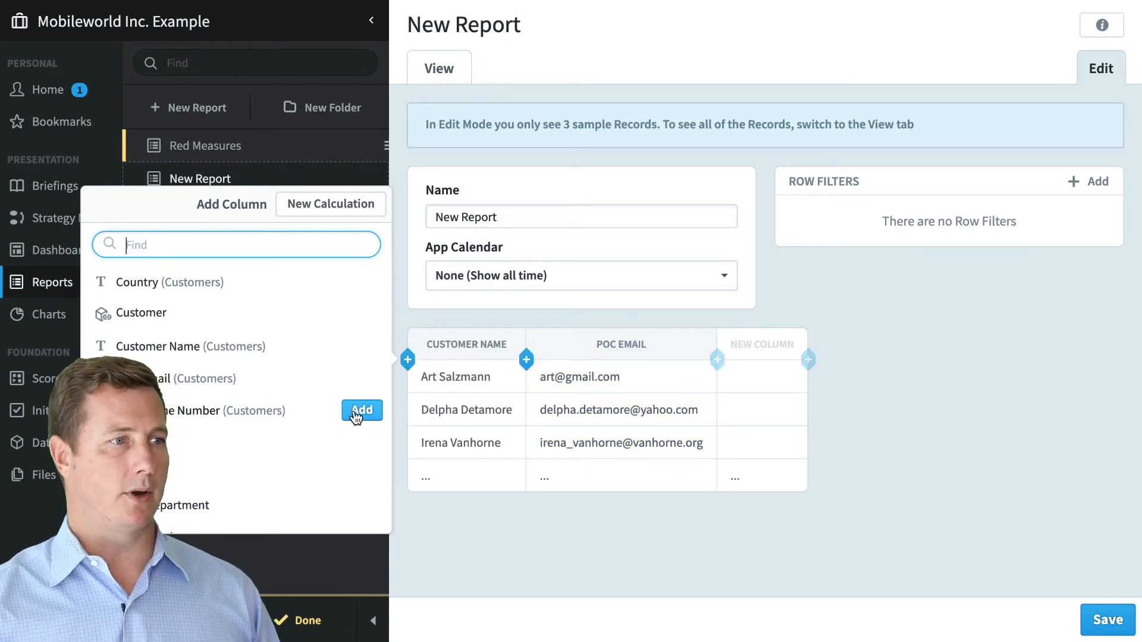
click(356, 417)
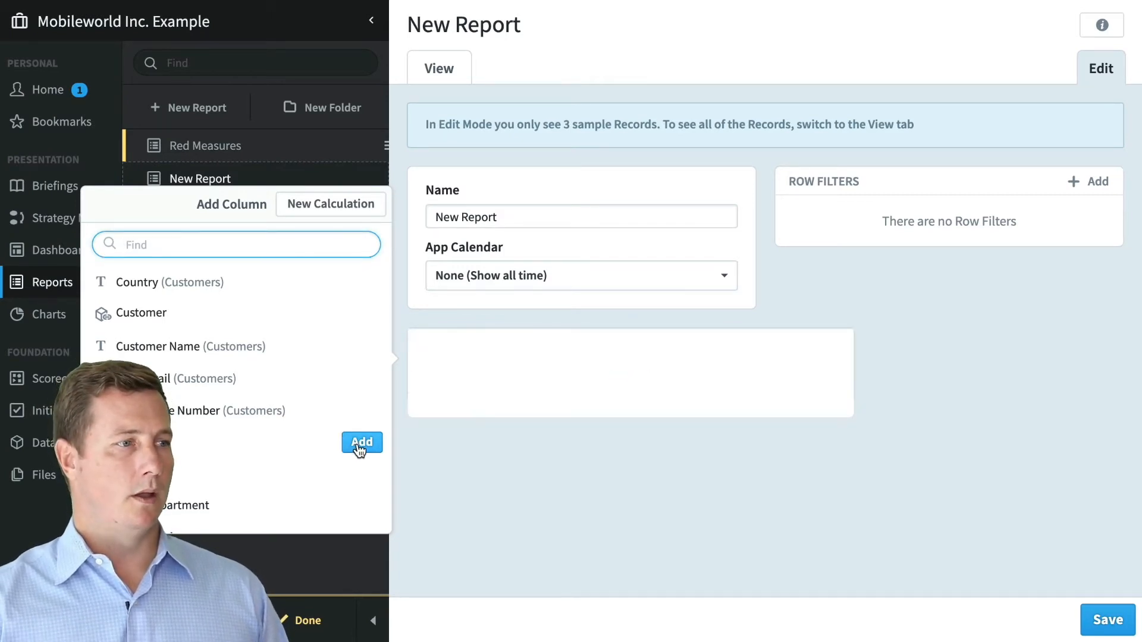
click(360, 443)
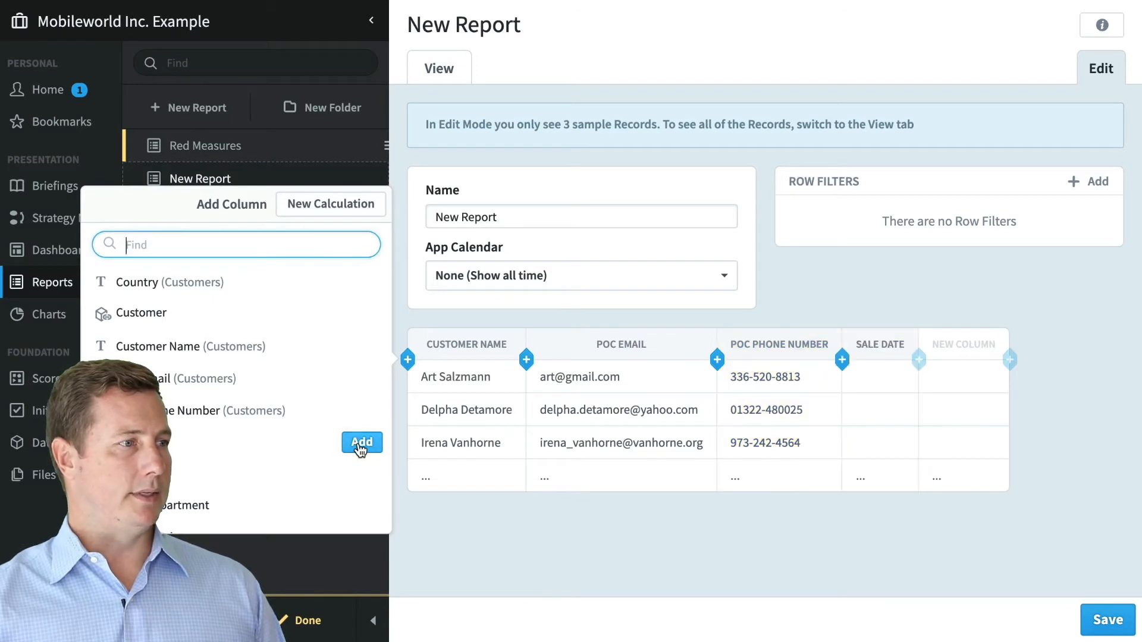
- Add Sale Price and Sales Employee columns, then view the report's records
mouse_move(364, 476)
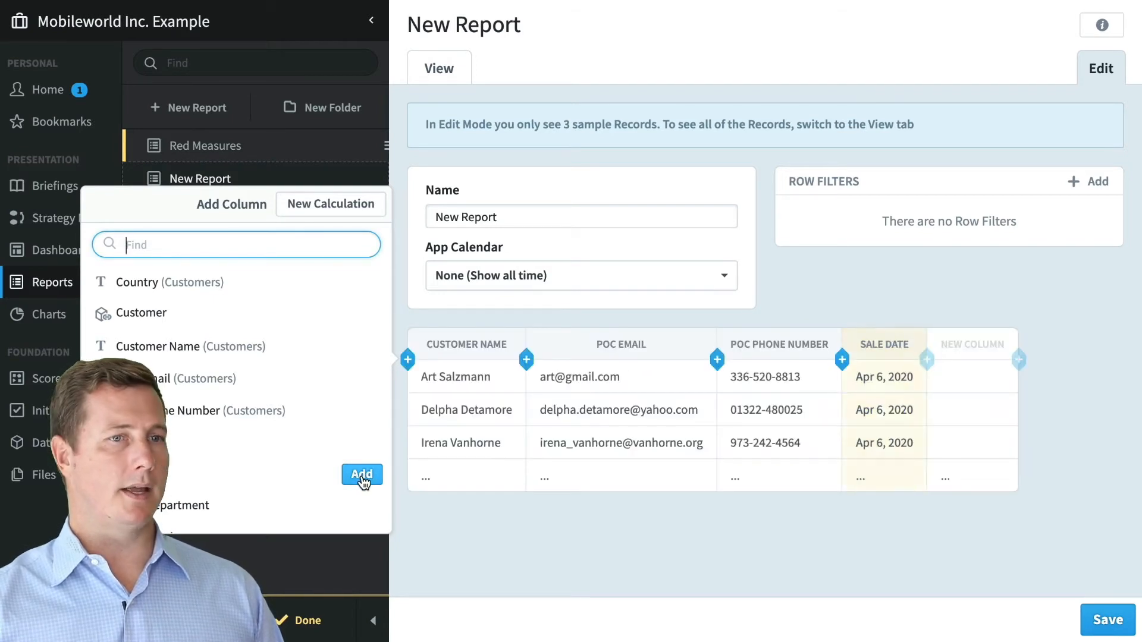
click(362, 474)
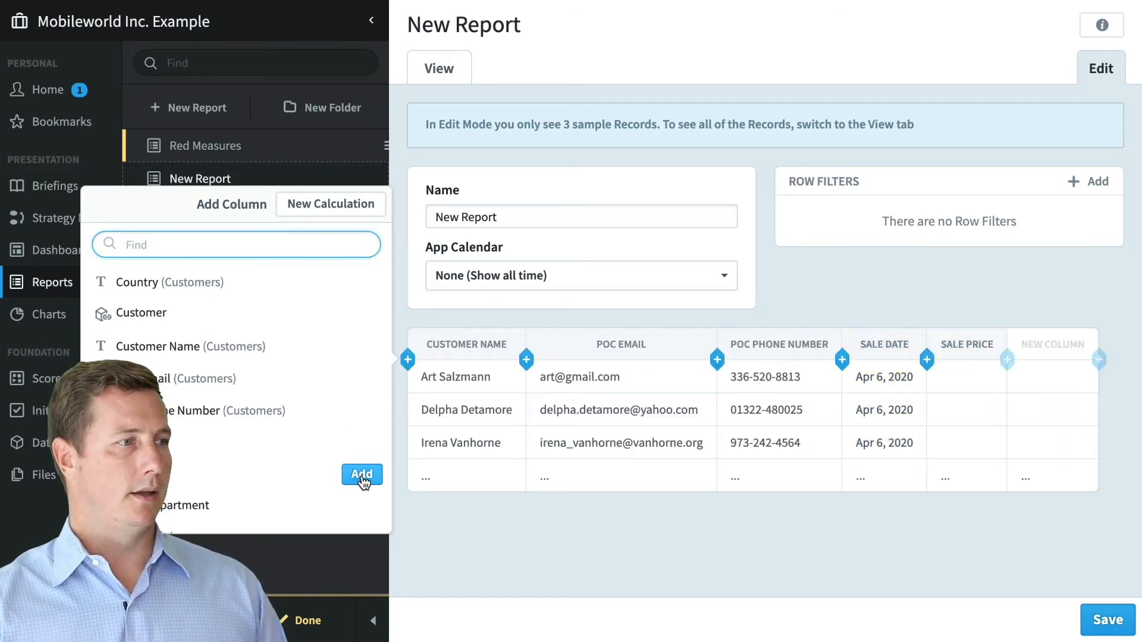
scroll(363, 475, down, 1)
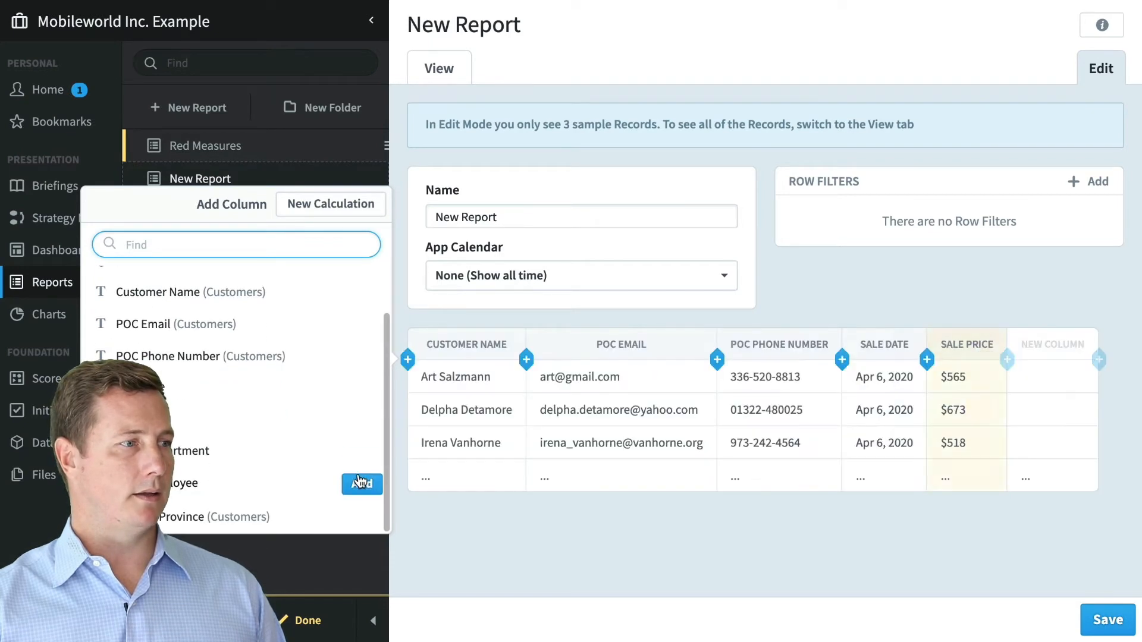
click(362, 484)
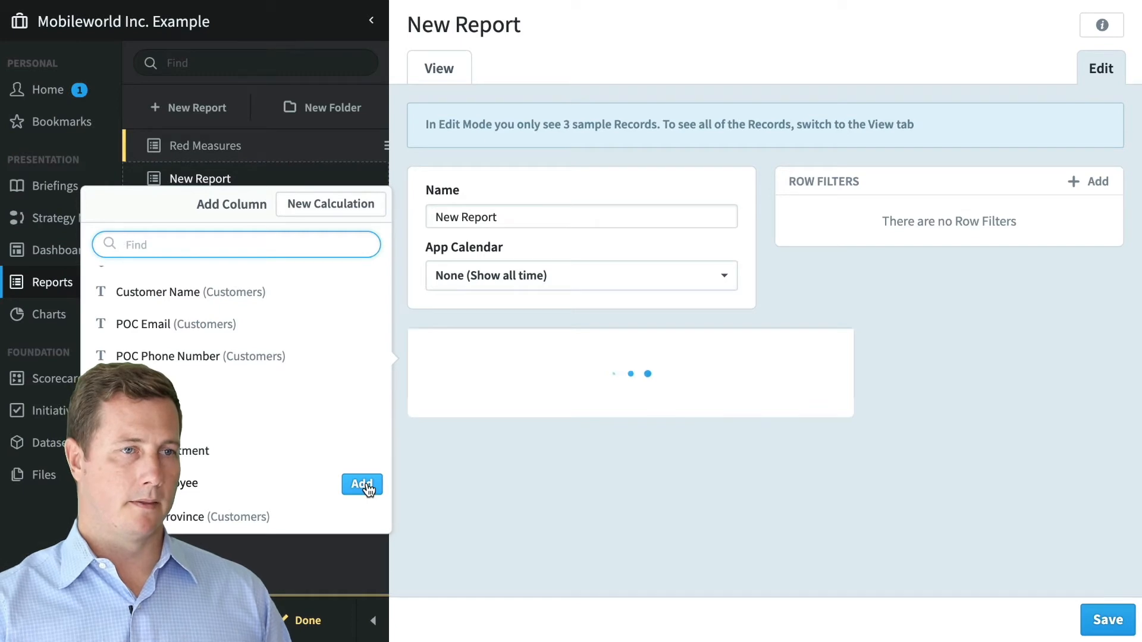
click(866, 279)
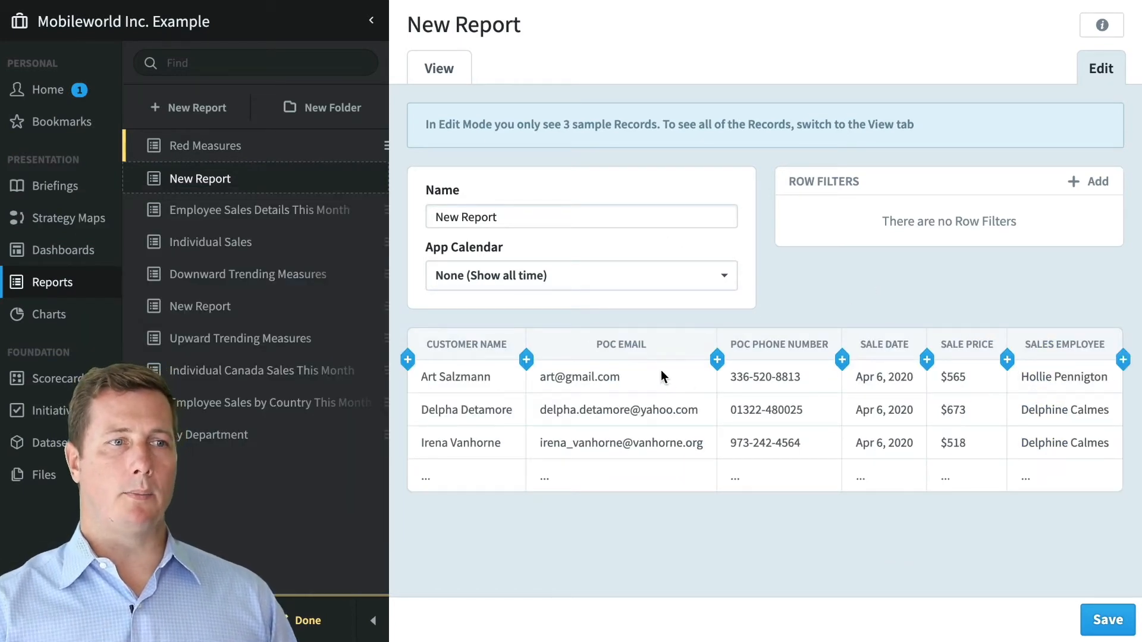
click(445, 70)
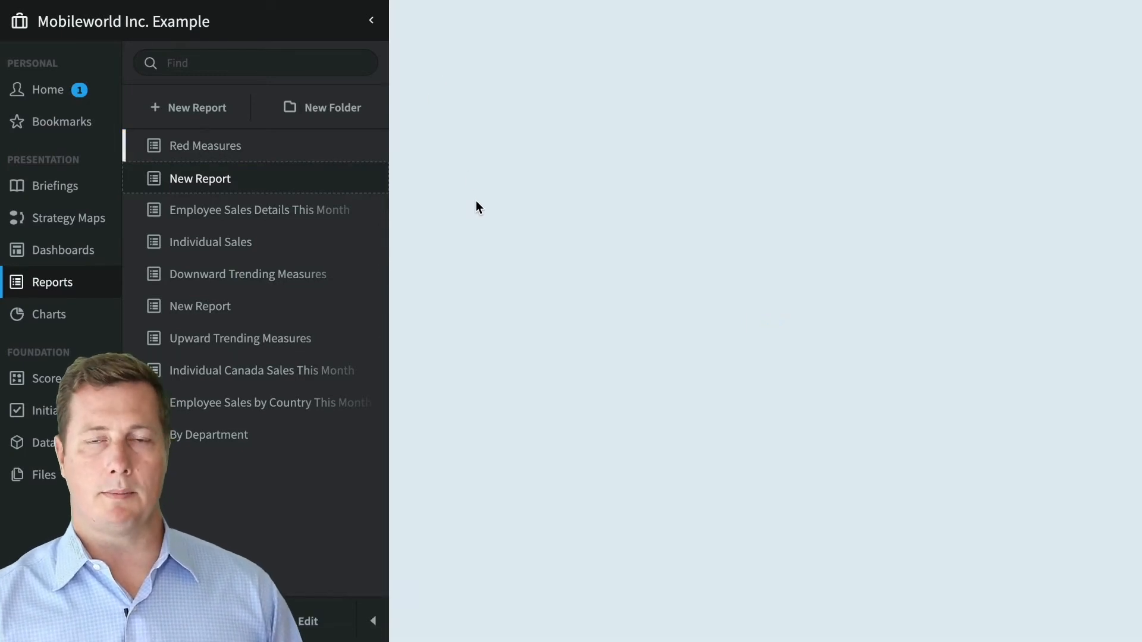
- Scroll through the New Report's sale records in View mode, then switch back to Edit mode
scroll(534, 227, down, 20)
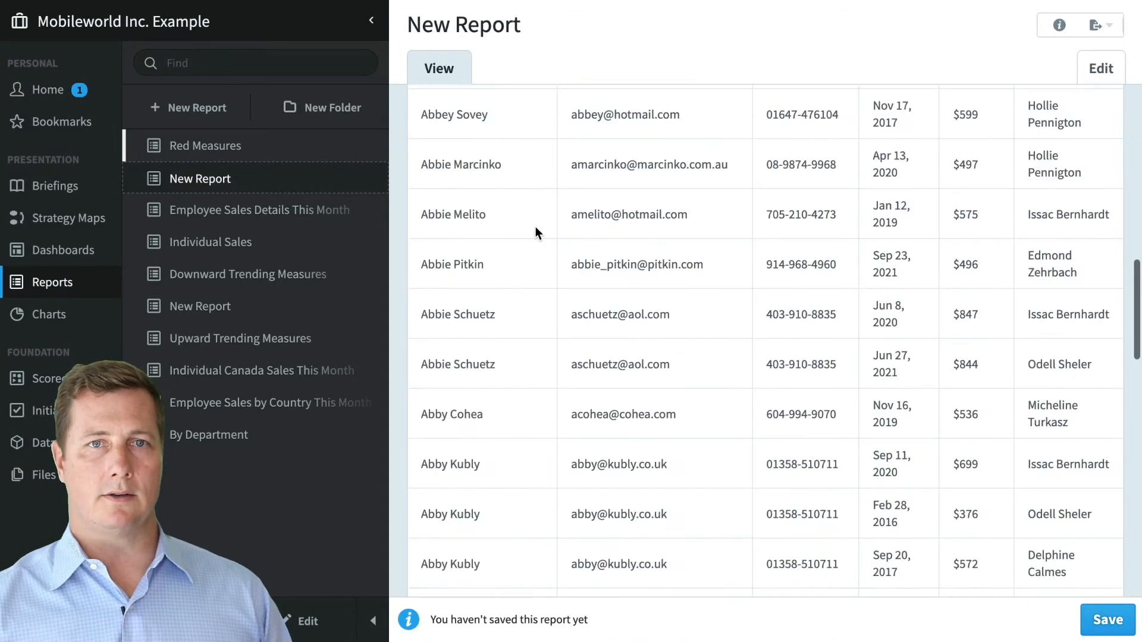
scroll(548, 221, down, 20)
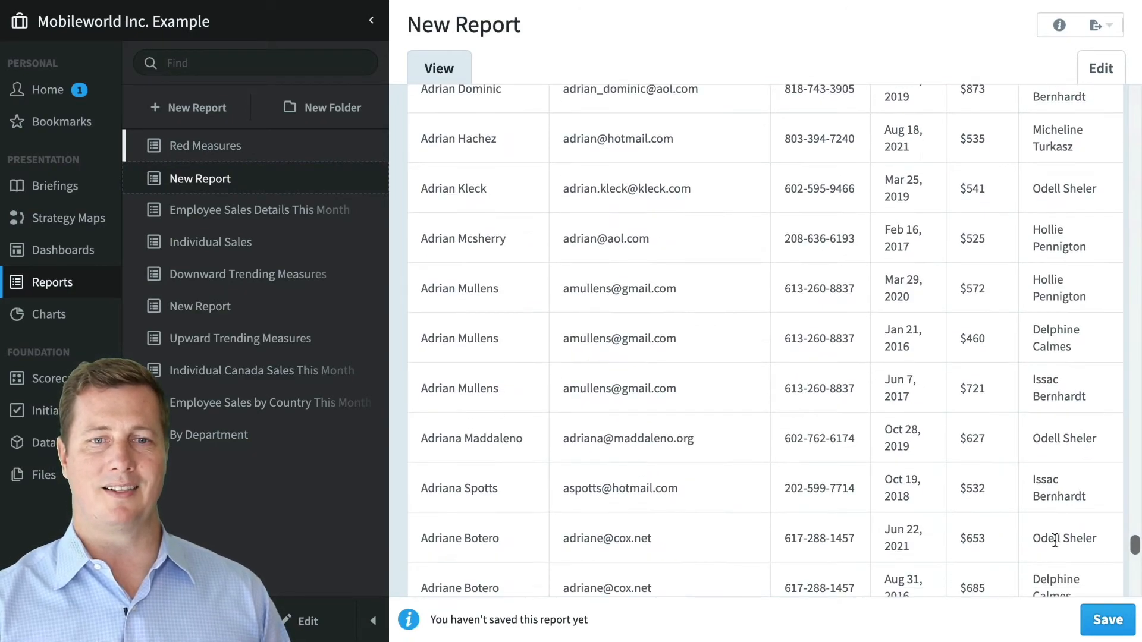
scroll(1035, 519, down, 15)
scroll(1011, 505, down, 3)
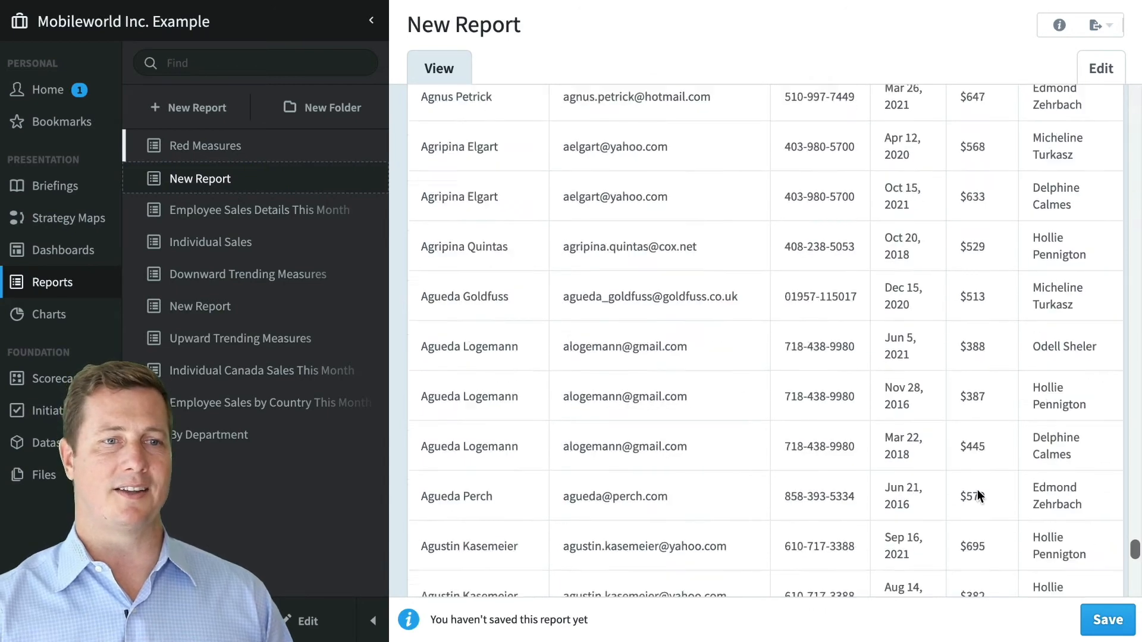
scroll(969, 452, up, 20)
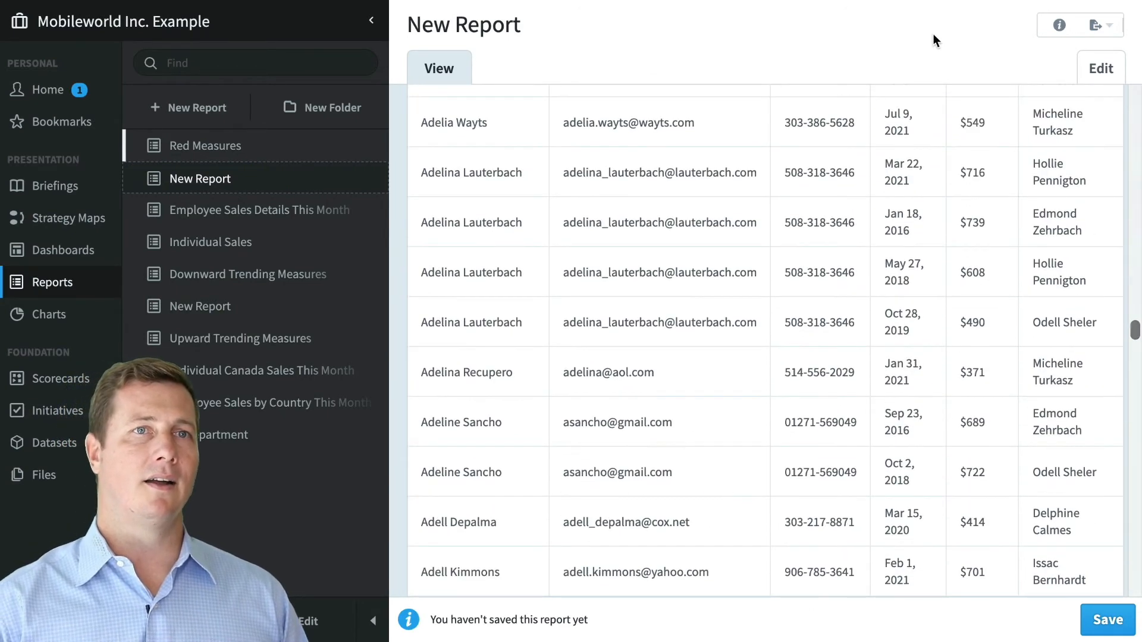
click(1101, 67)
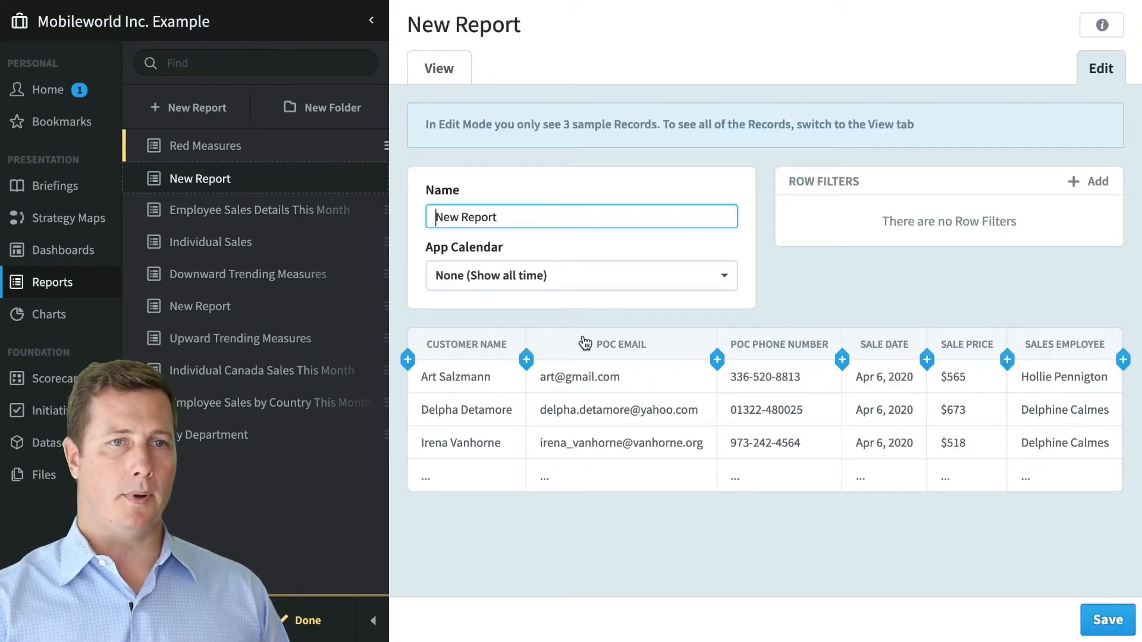
- Group the New Report by the Sales Employee column
click(1053, 348)
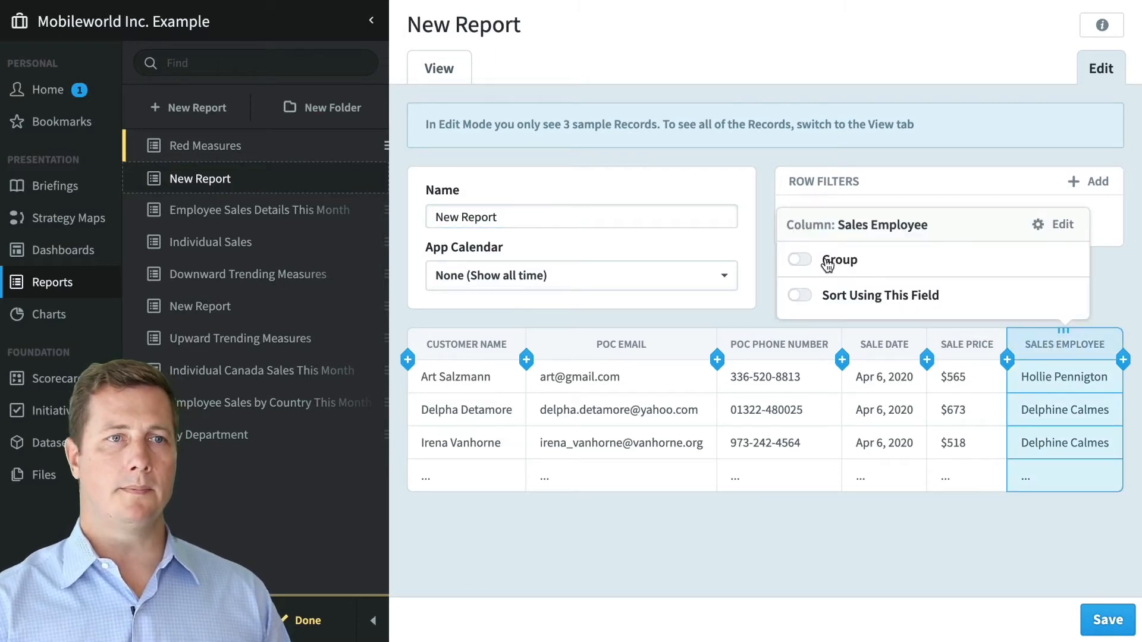
click(799, 261)
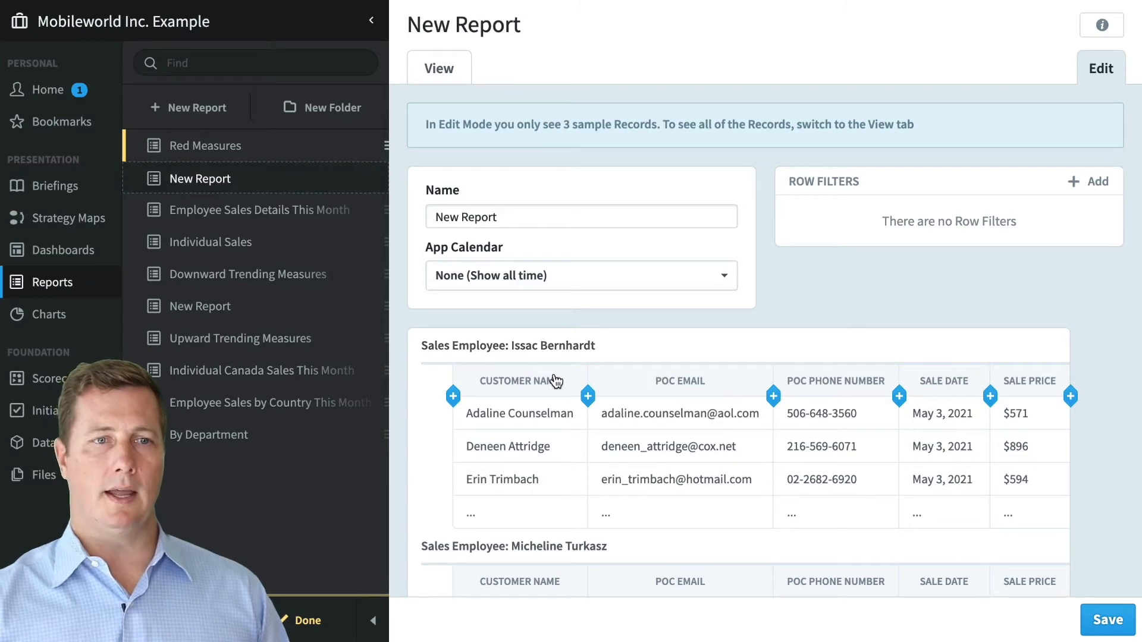
scroll(556, 381, down, 5)
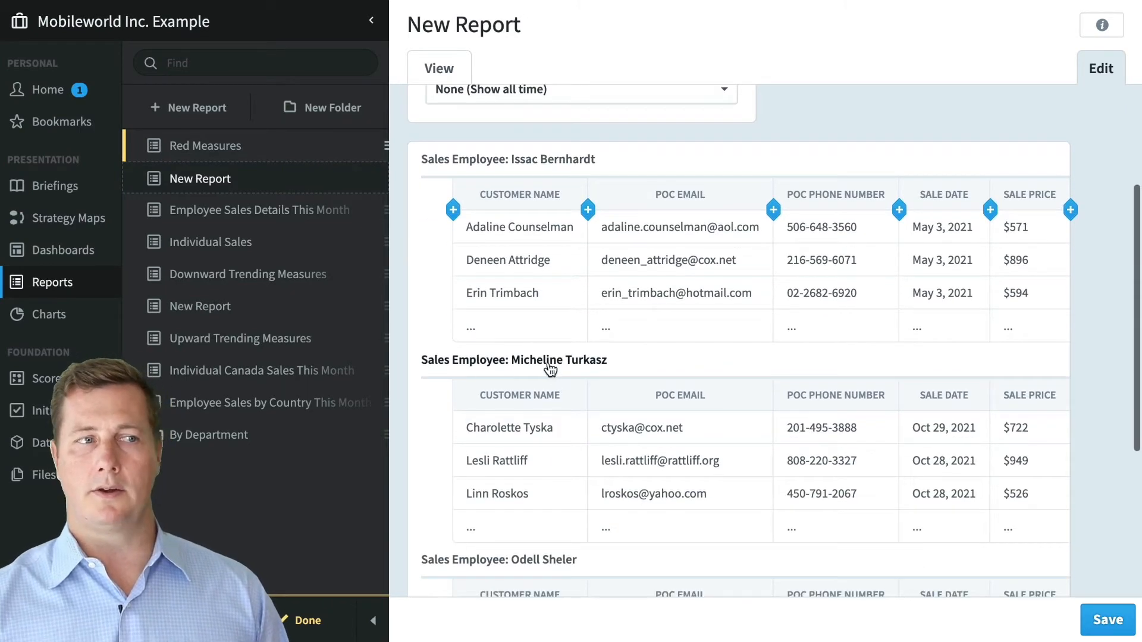
scroll(550, 369, down, 5)
scroll(569, 374, up, 10)
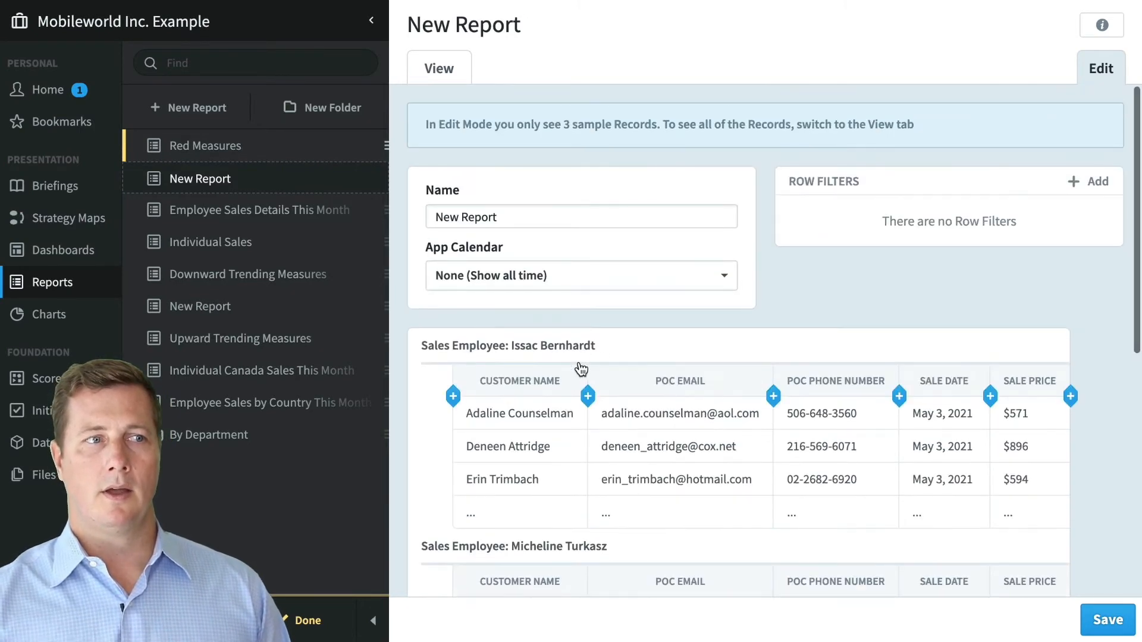
- Hide individual records within each employee group and preview the full report
click(627, 351)
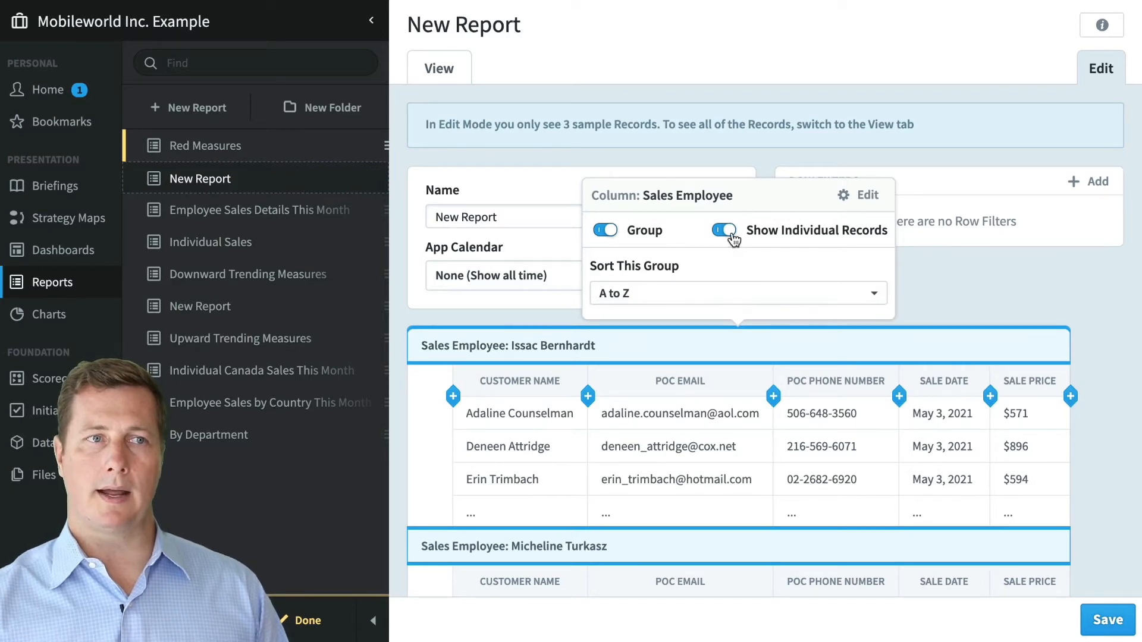
click(729, 232)
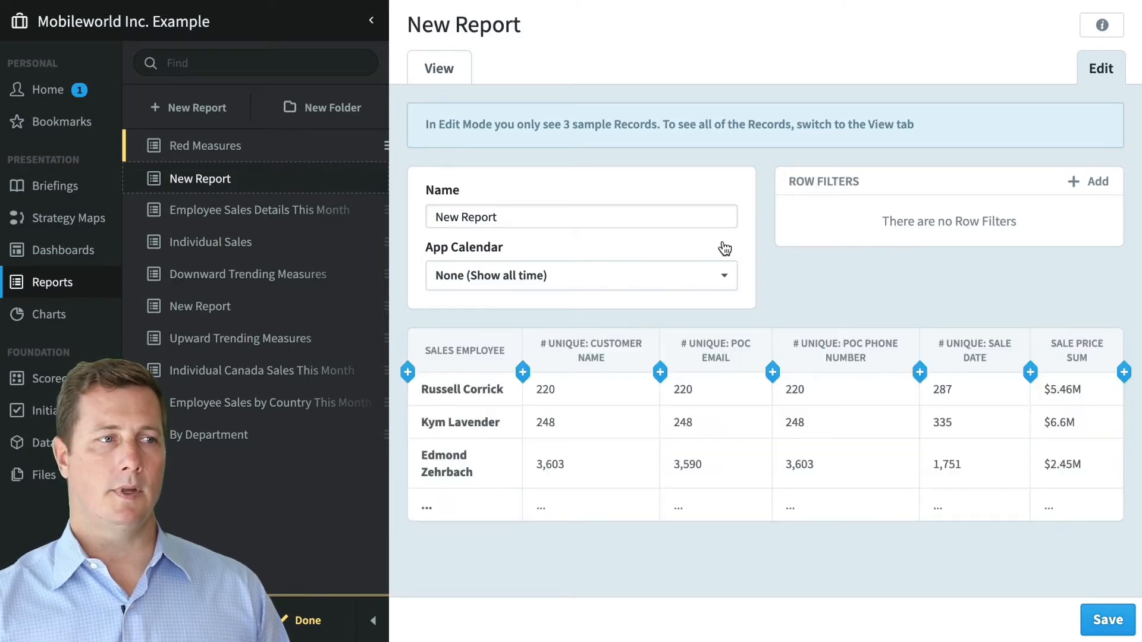
click(431, 83)
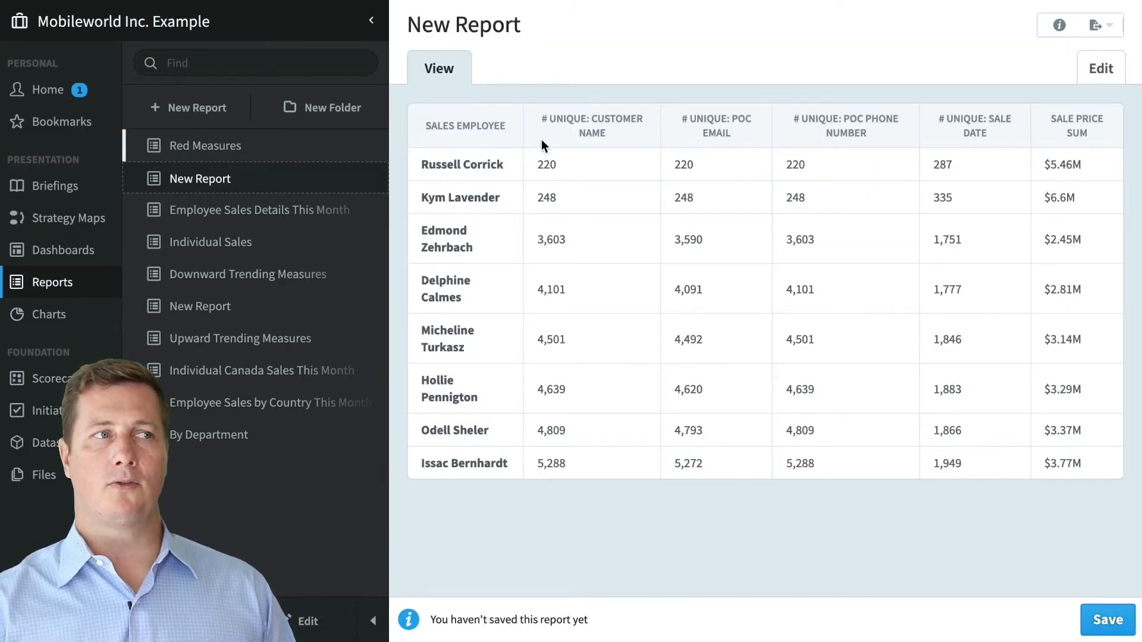
- Switch the employee-grouped New Report back to Edit mode
click(1085, 74)
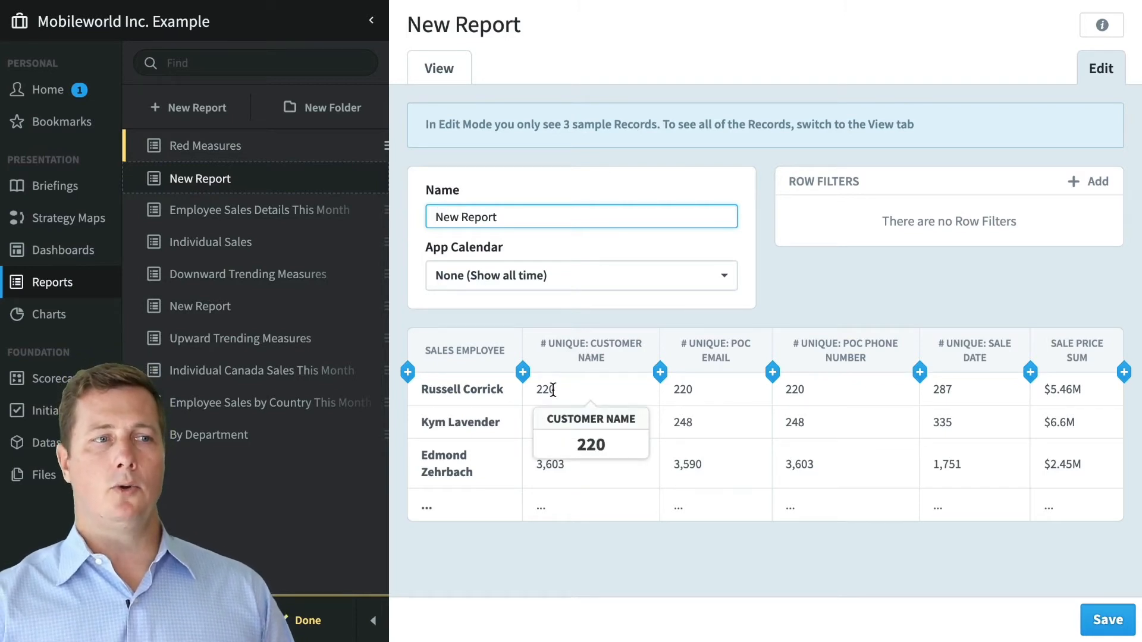
- Delete the Customer Name and POC Email columns from the report
click(595, 354)
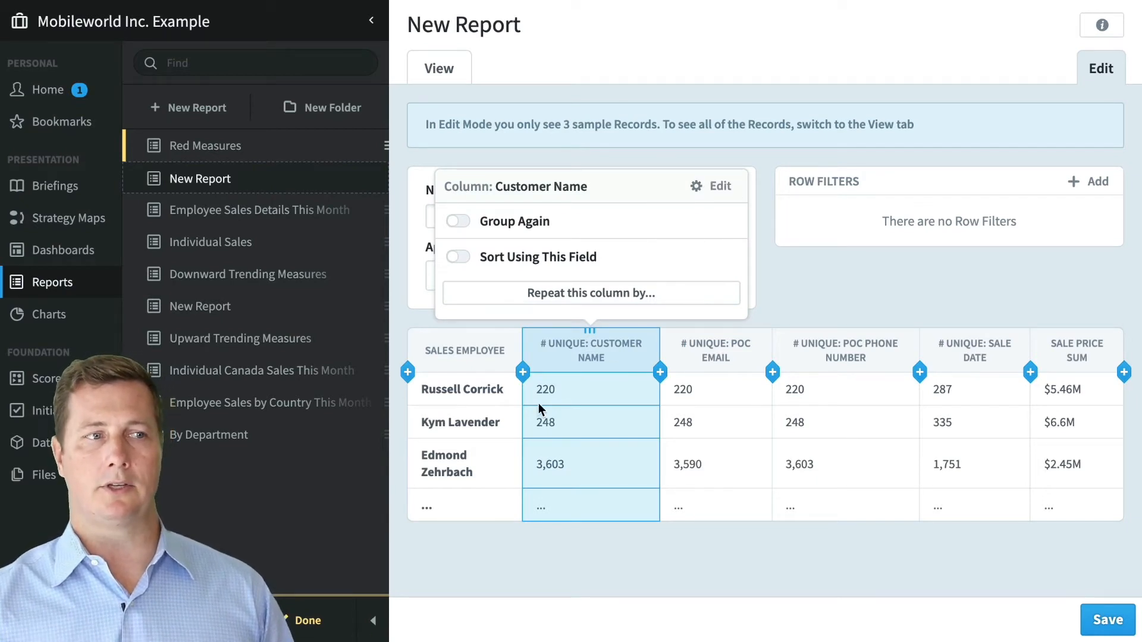
click(717, 188)
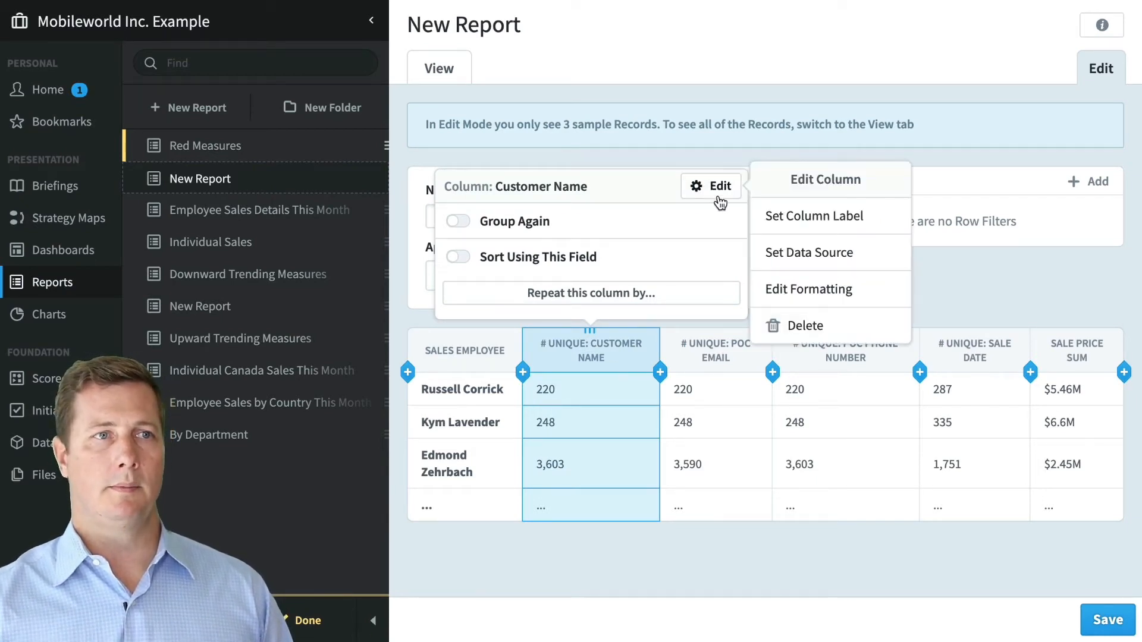
click(822, 338)
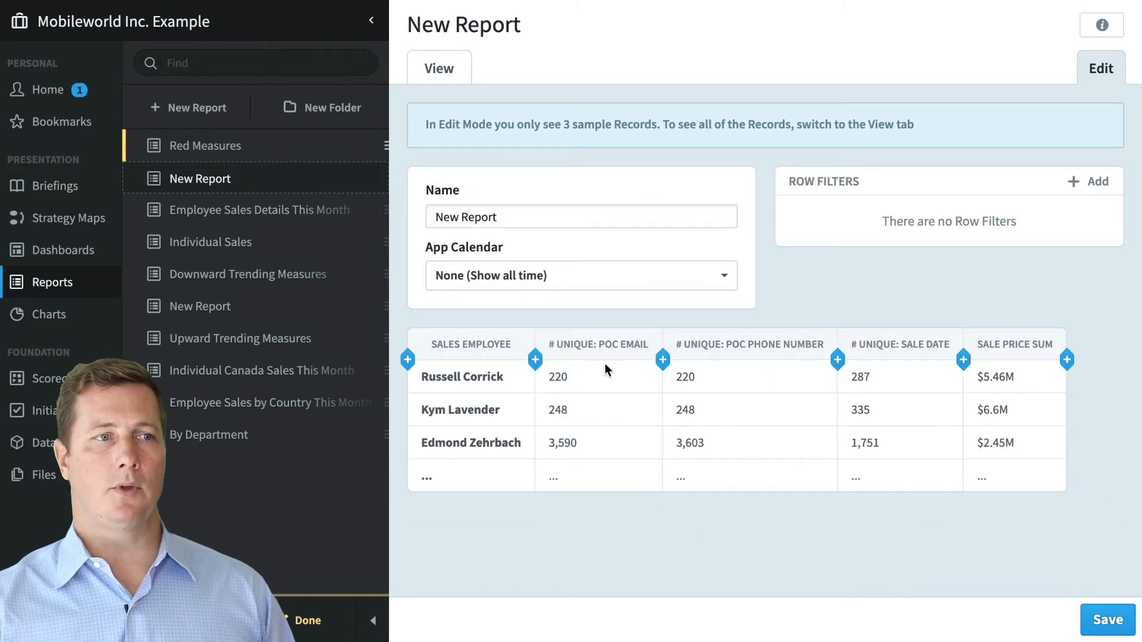
click(589, 355)
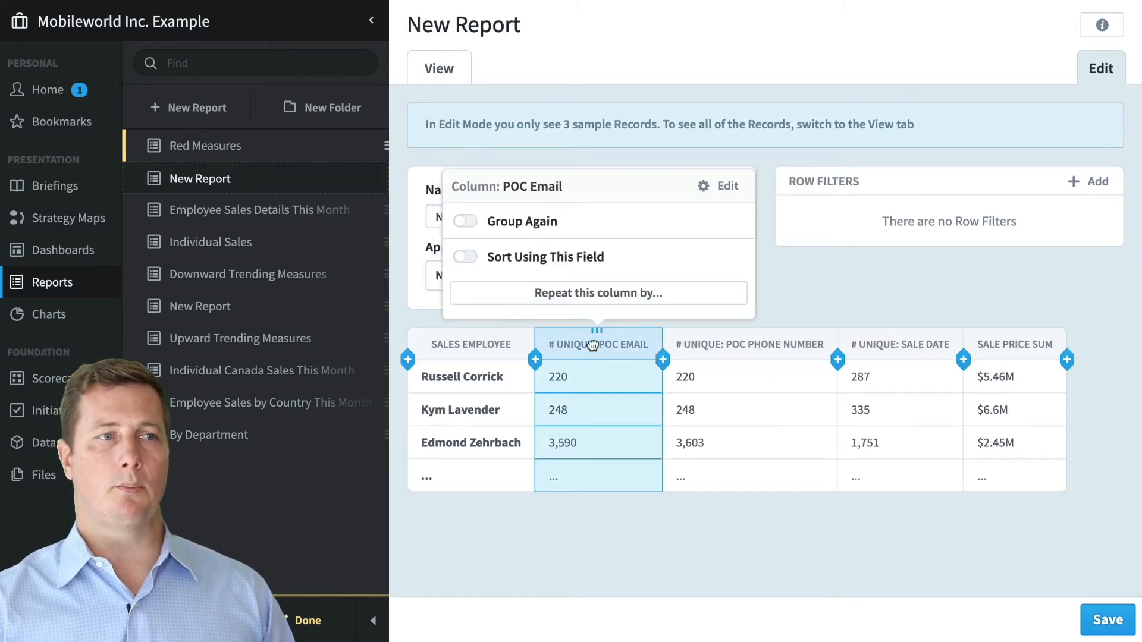
click(711, 188)
click(805, 328)
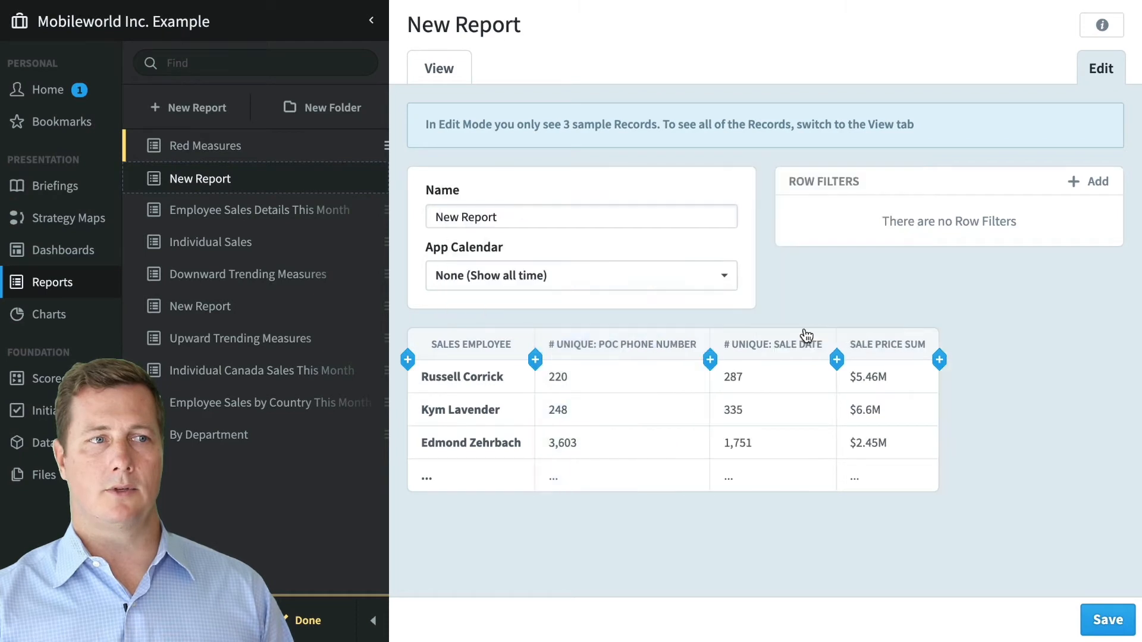
- Delete the POC Phone Number and Sale Date columns, then preview the trimmed report
click(619, 355)
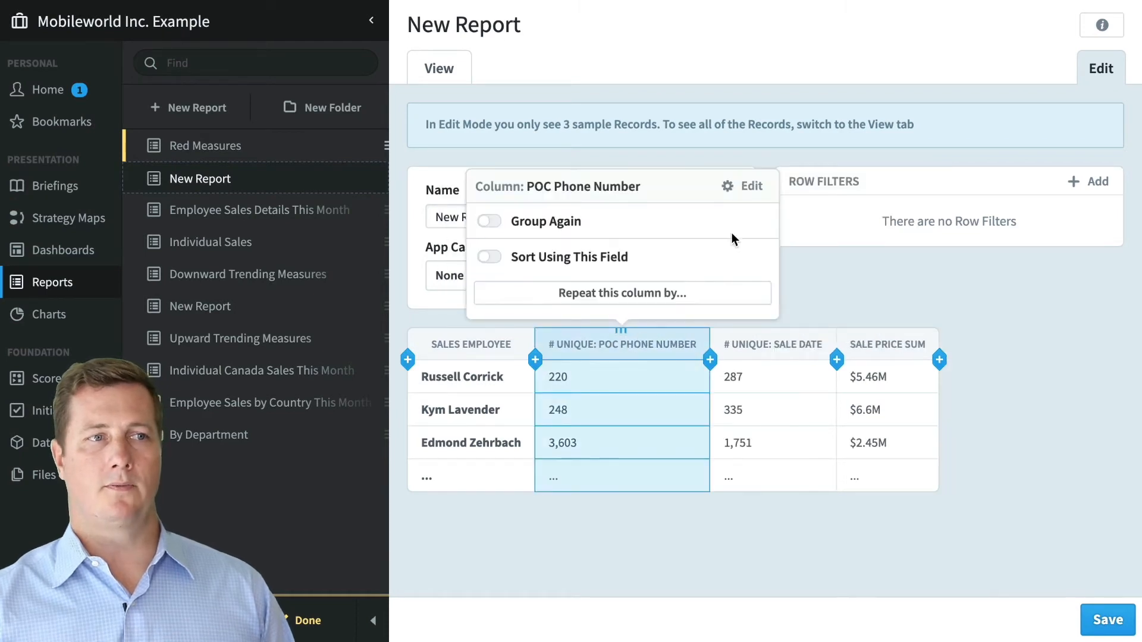
click(744, 188)
click(857, 328)
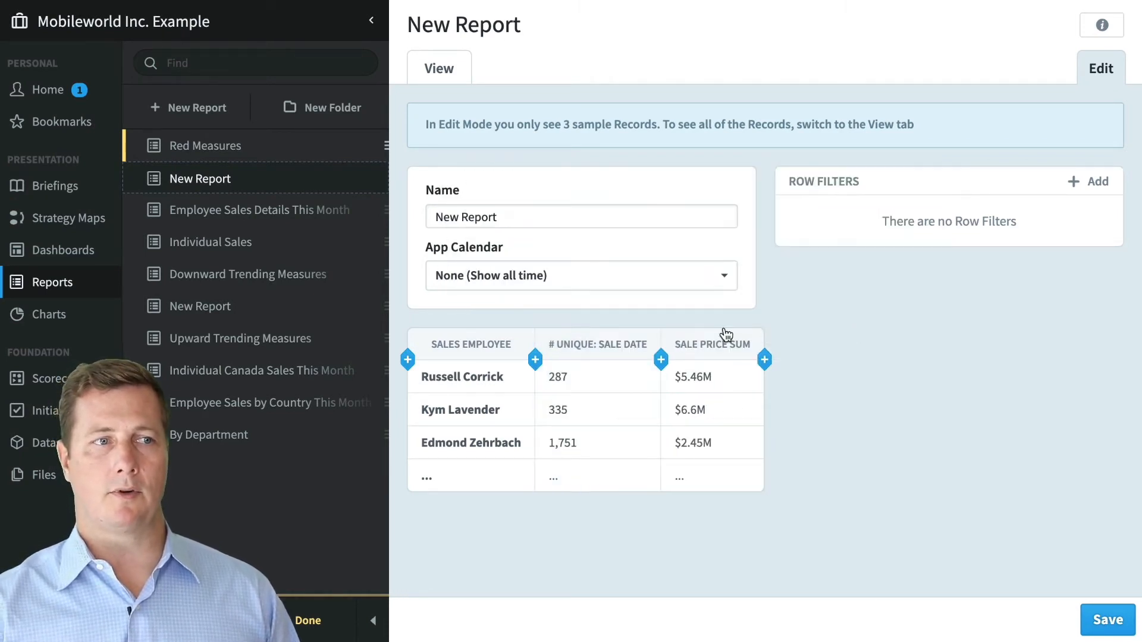
click(591, 355)
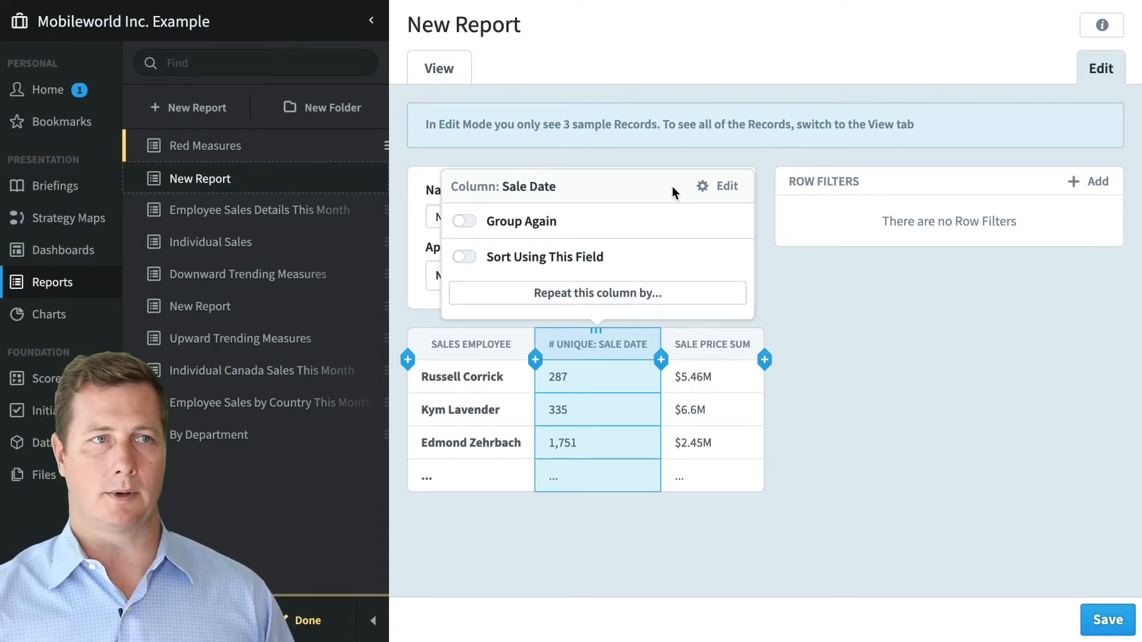
click(712, 184)
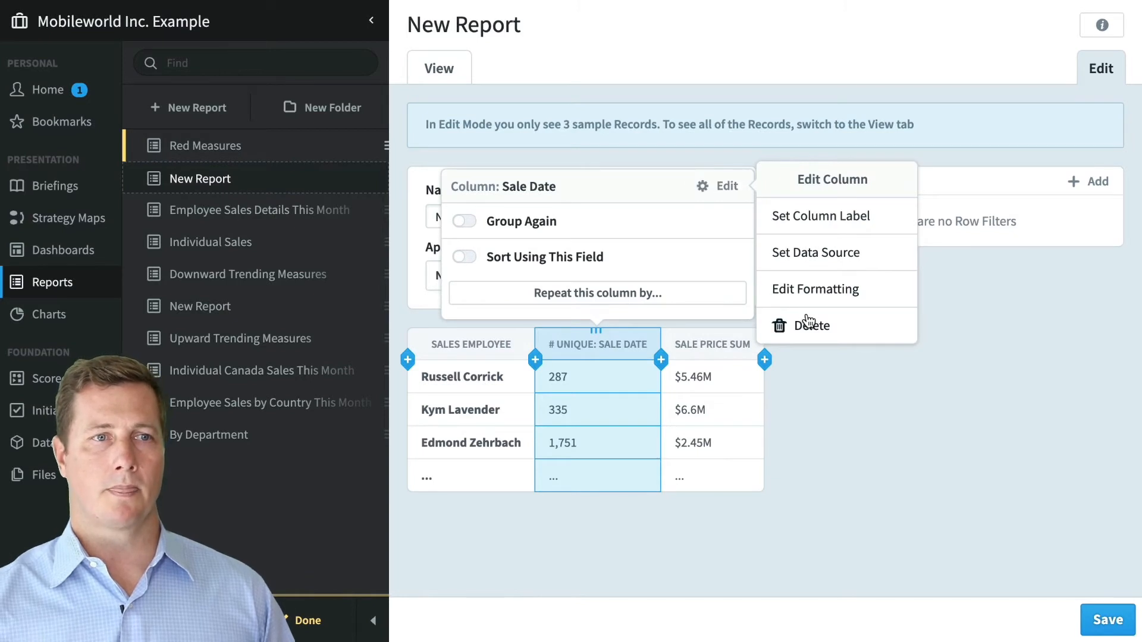
click(807, 321)
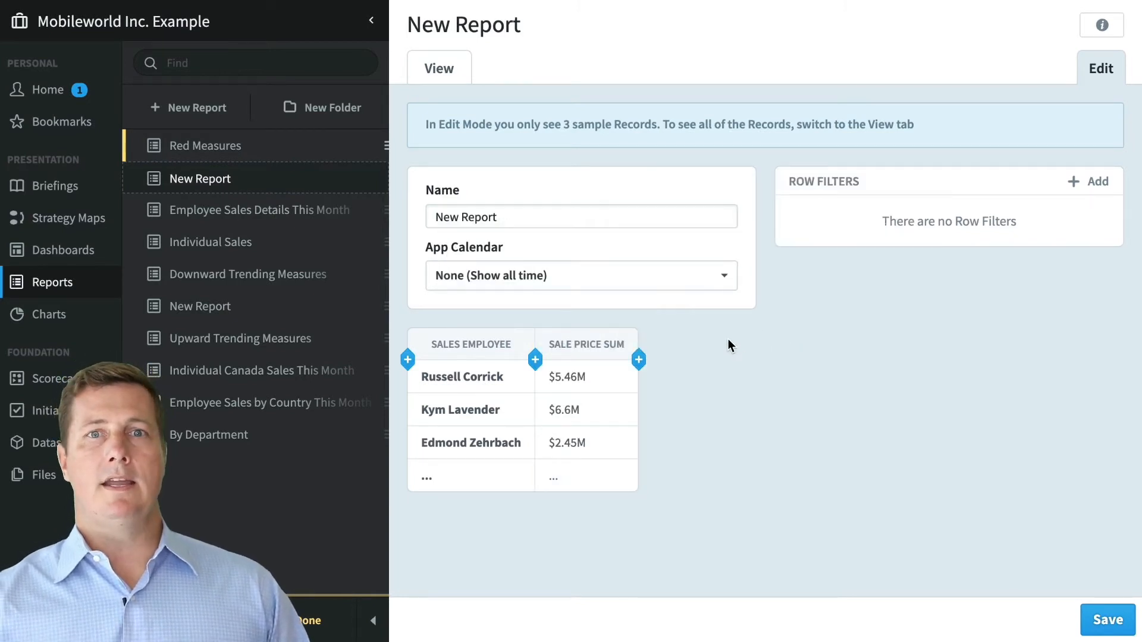
click(438, 69)
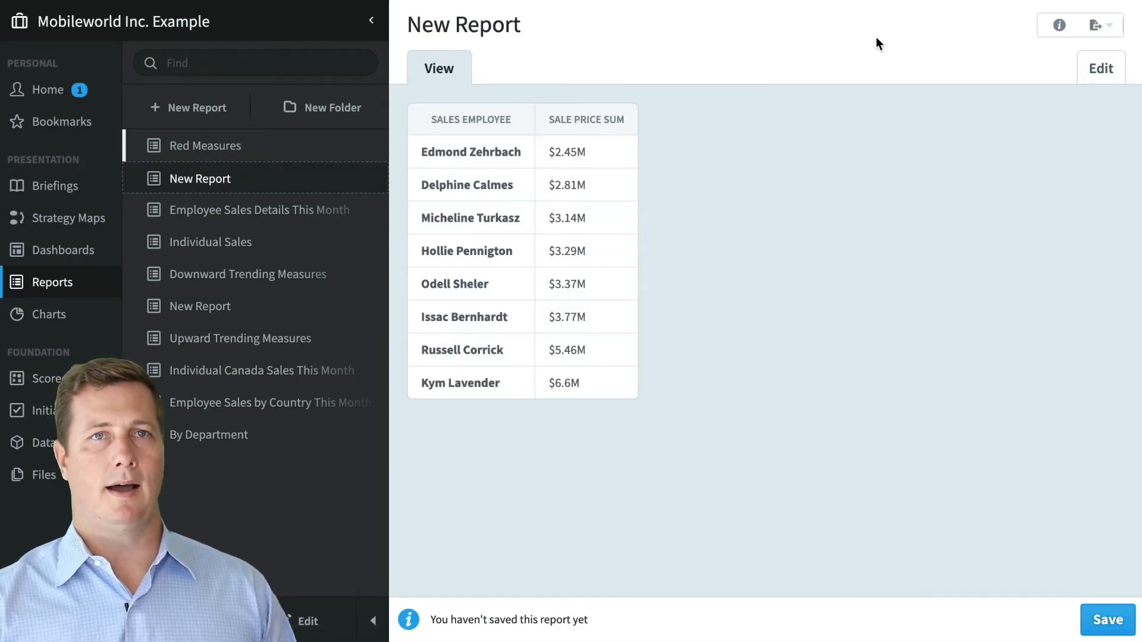
- In Edit mode, repeat the Sale Price Sum column by Country (Customers)
click(1091, 67)
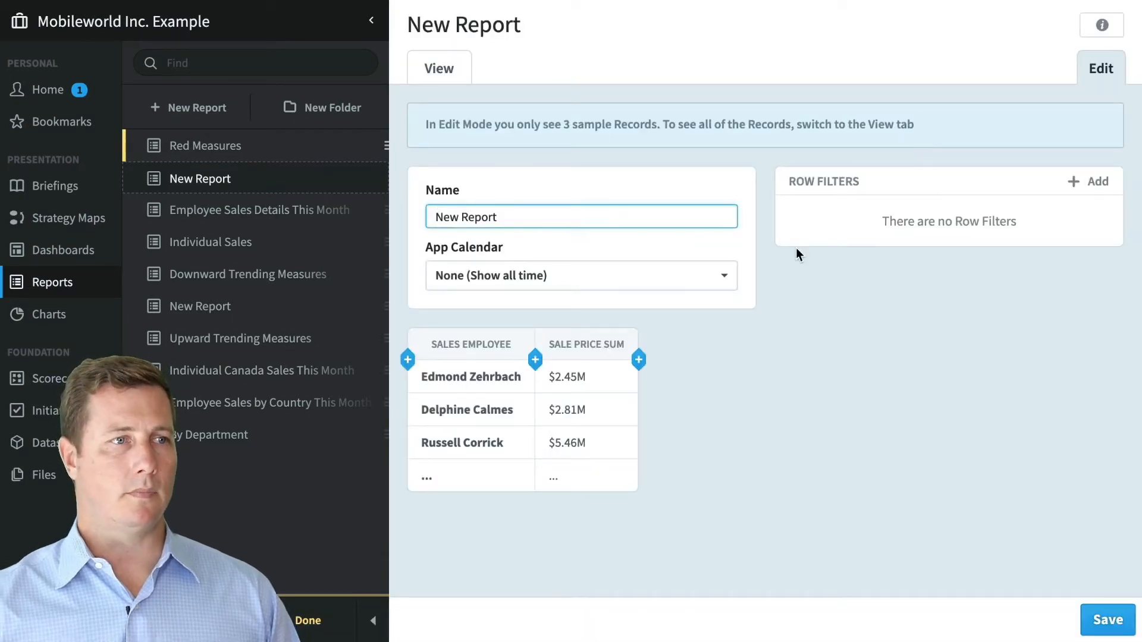
click(590, 345)
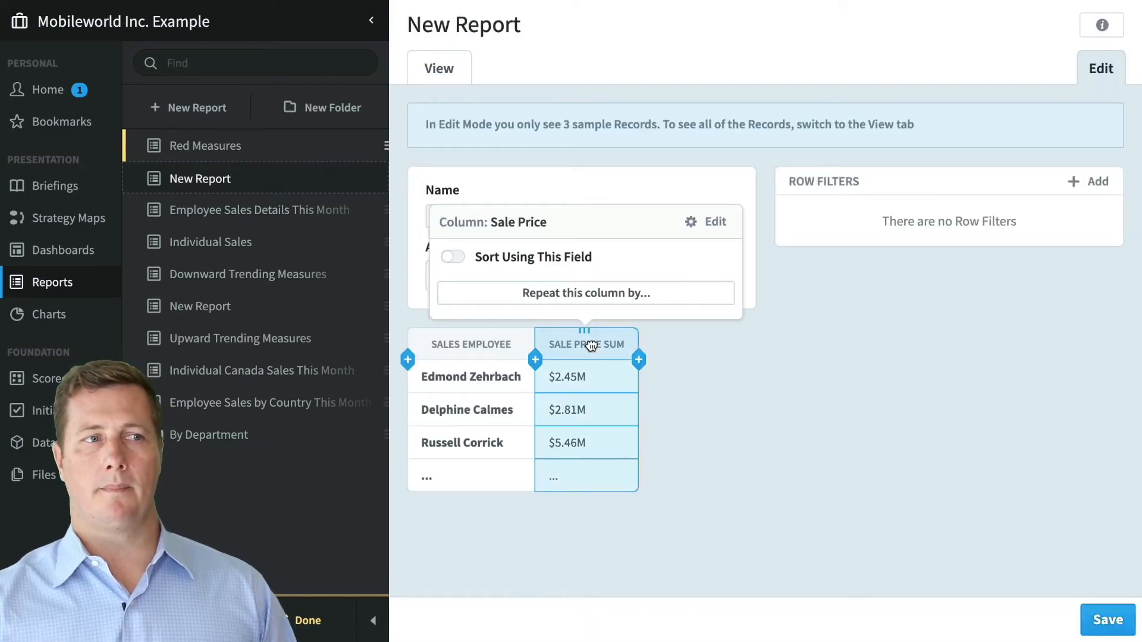
click(612, 297)
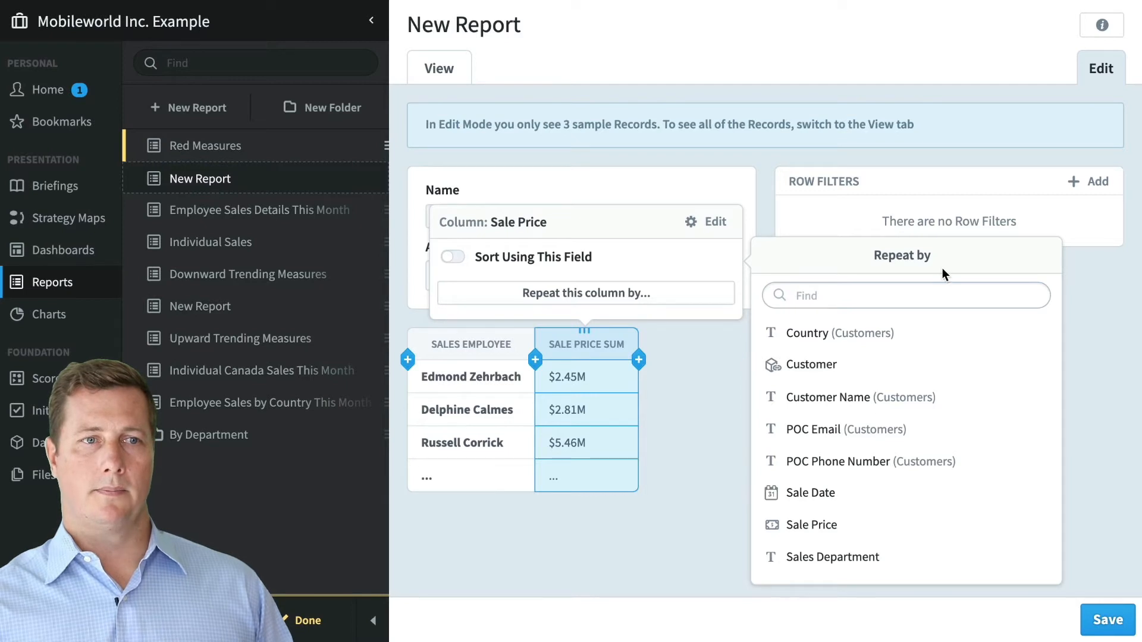
mouse_move(925, 334)
click(1000, 336)
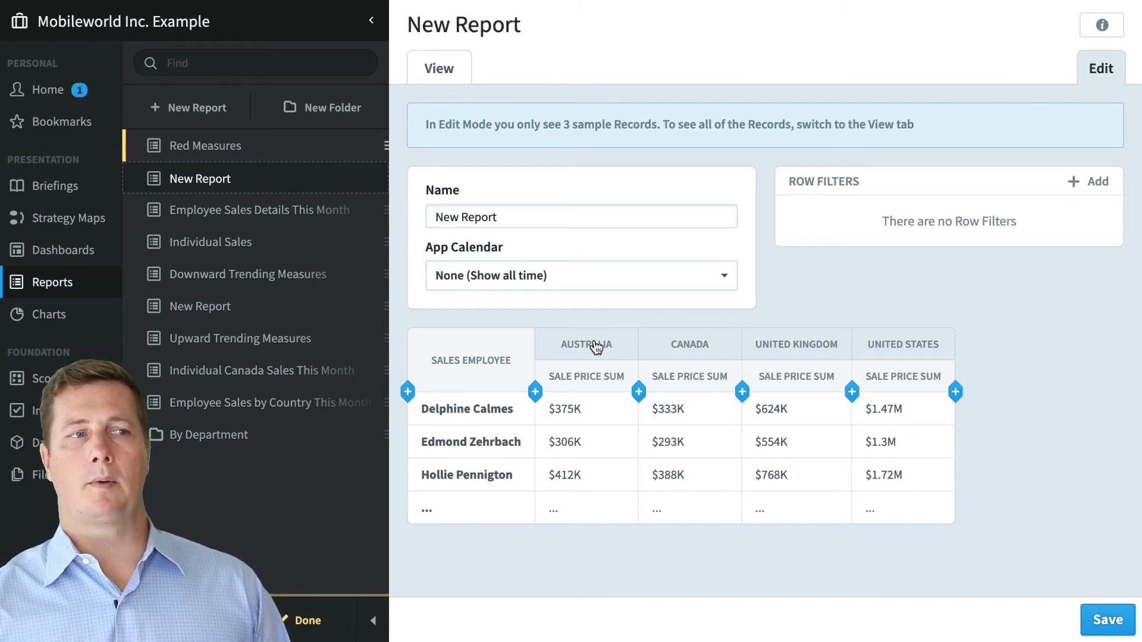
click(878, 375)
drag(880, 364, 879, 339)
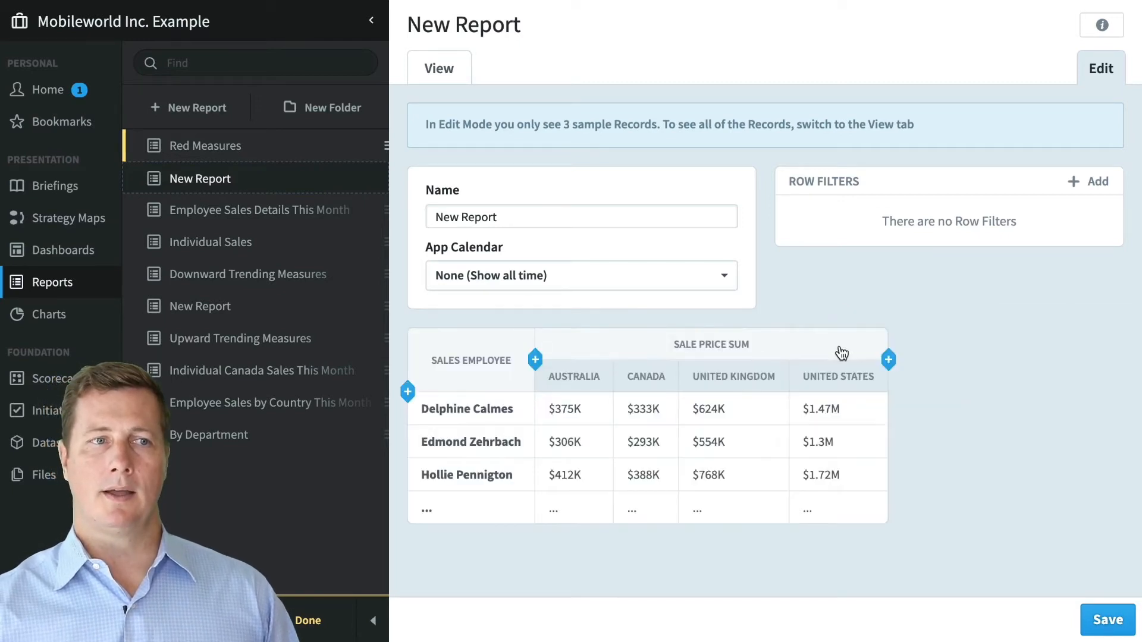
click(839, 349)
click(578, 257)
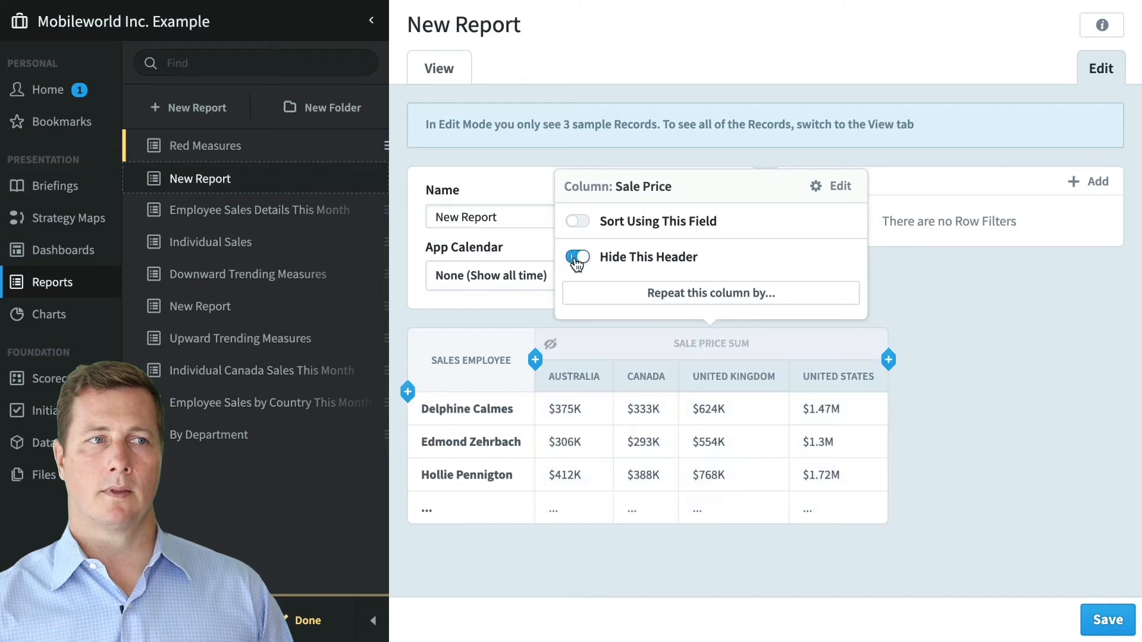
click(444, 77)
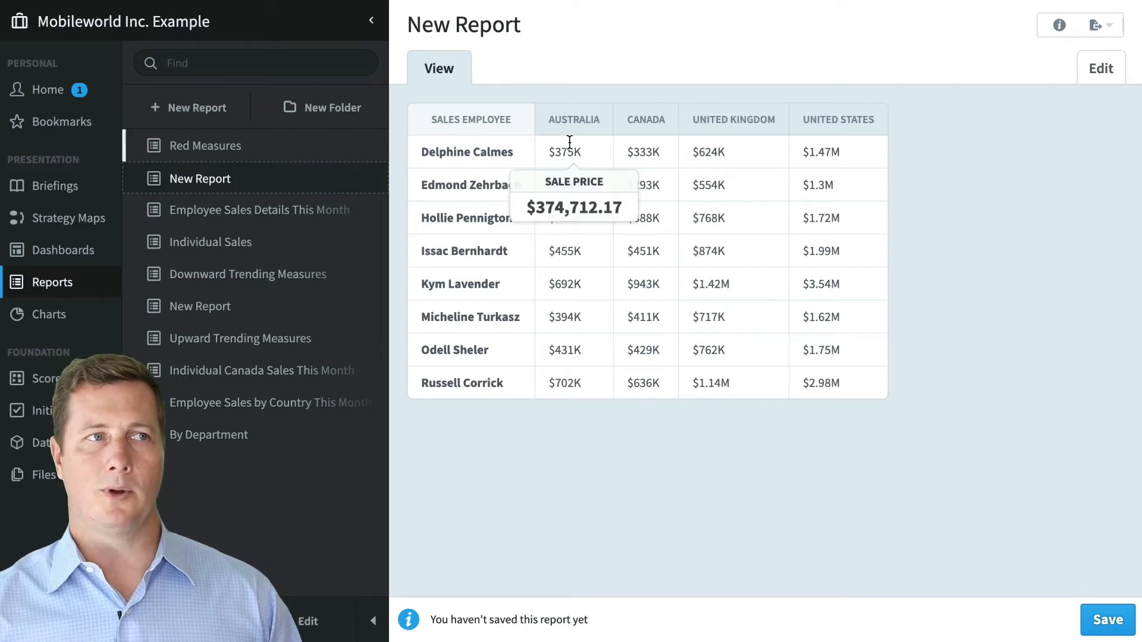
click(1081, 75)
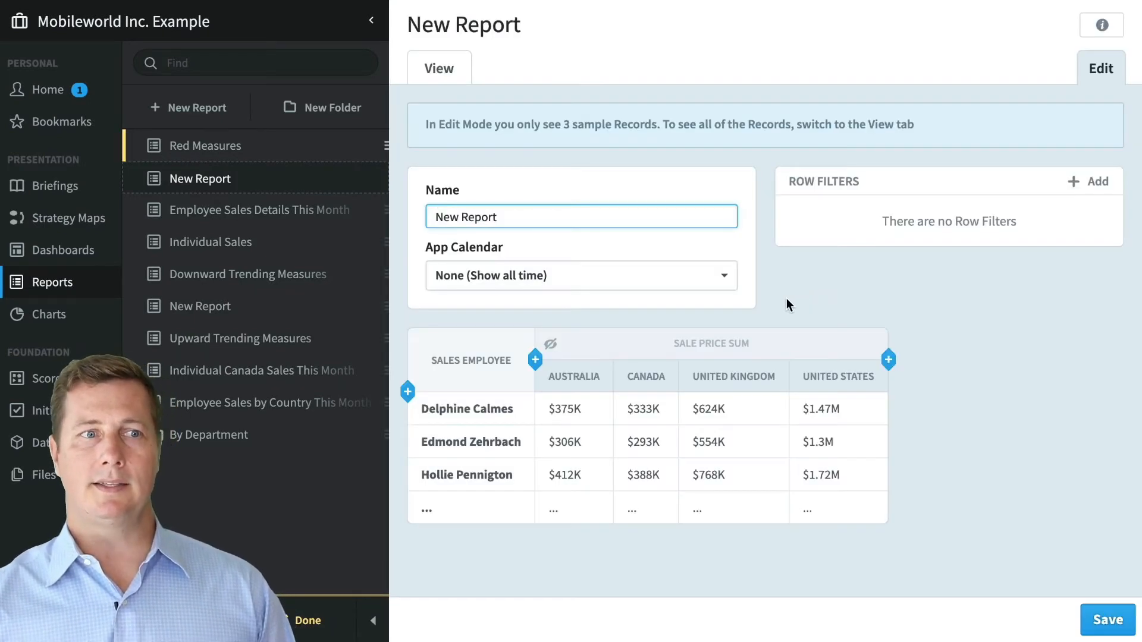
click(736, 375)
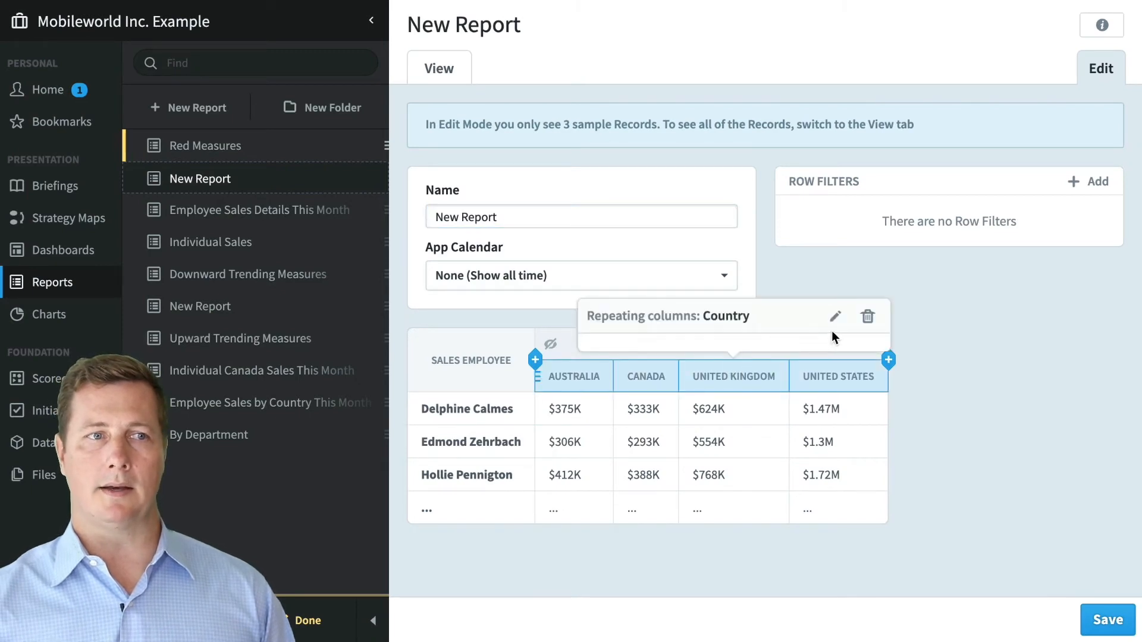
click(778, 355)
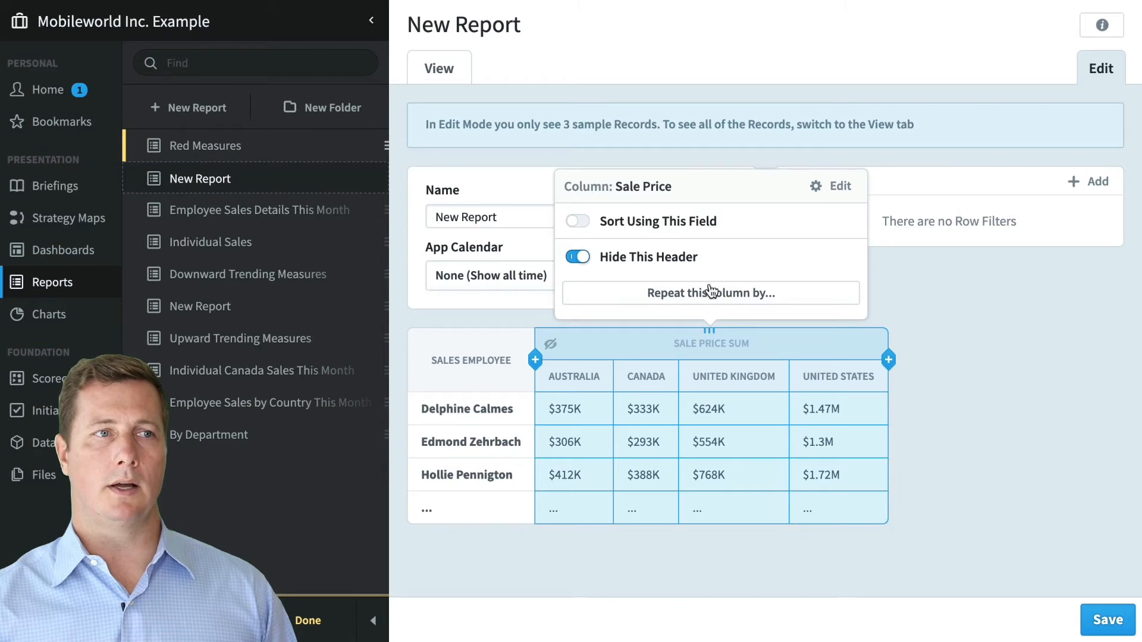
click(580, 260)
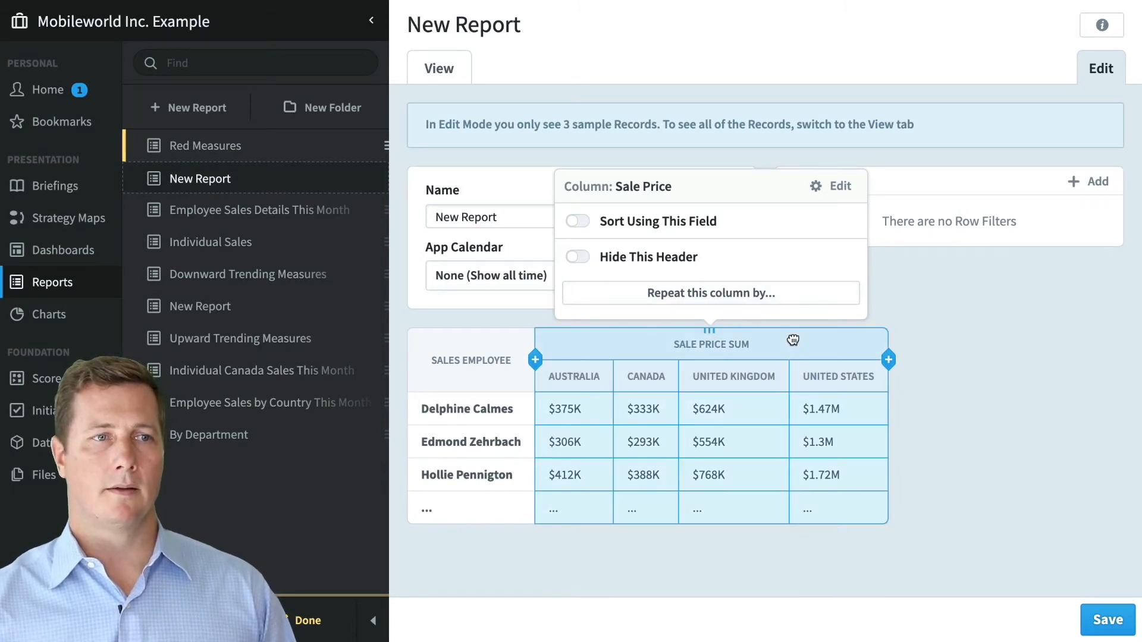
drag(793, 341, 779, 393)
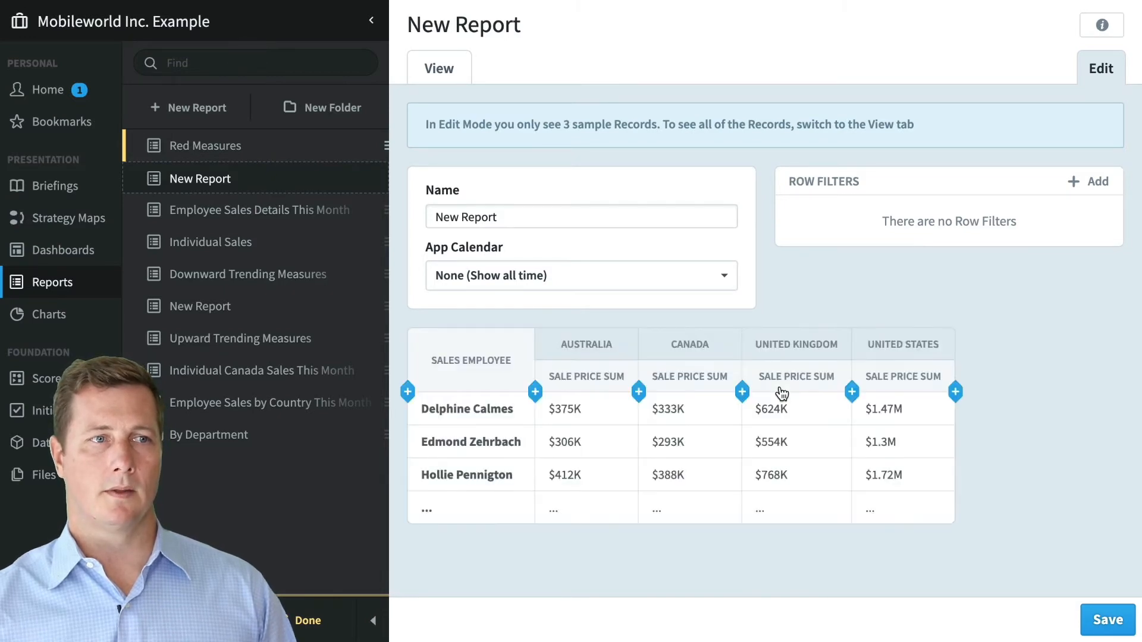
- Further repeat each country's sales column by Sale Date month
click(680, 350)
click(707, 291)
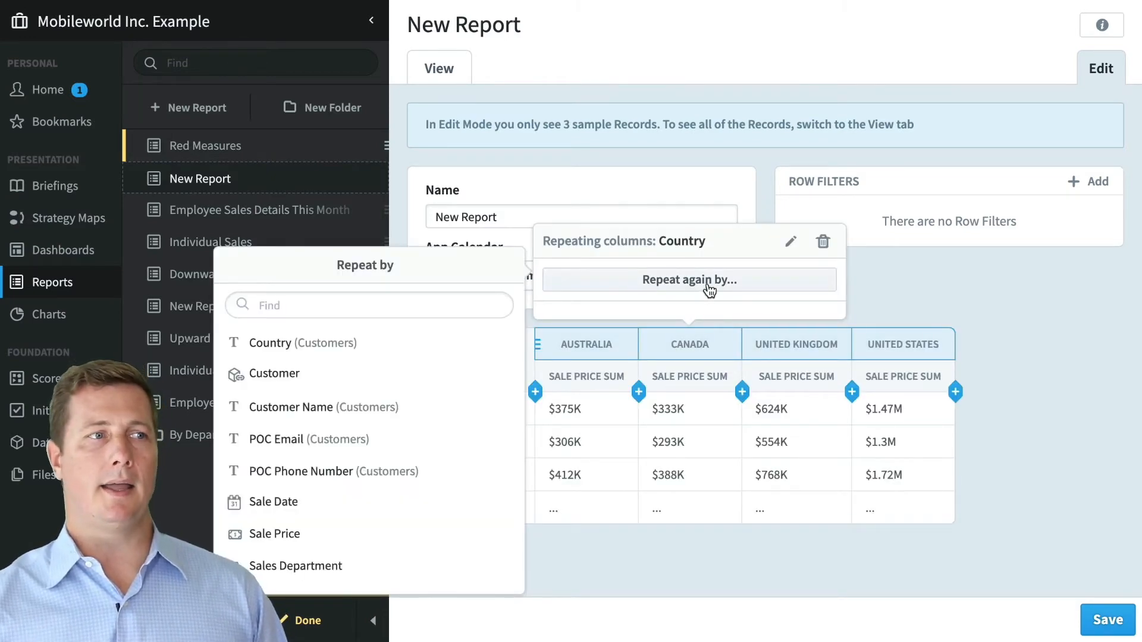
mouse_move(364, 512)
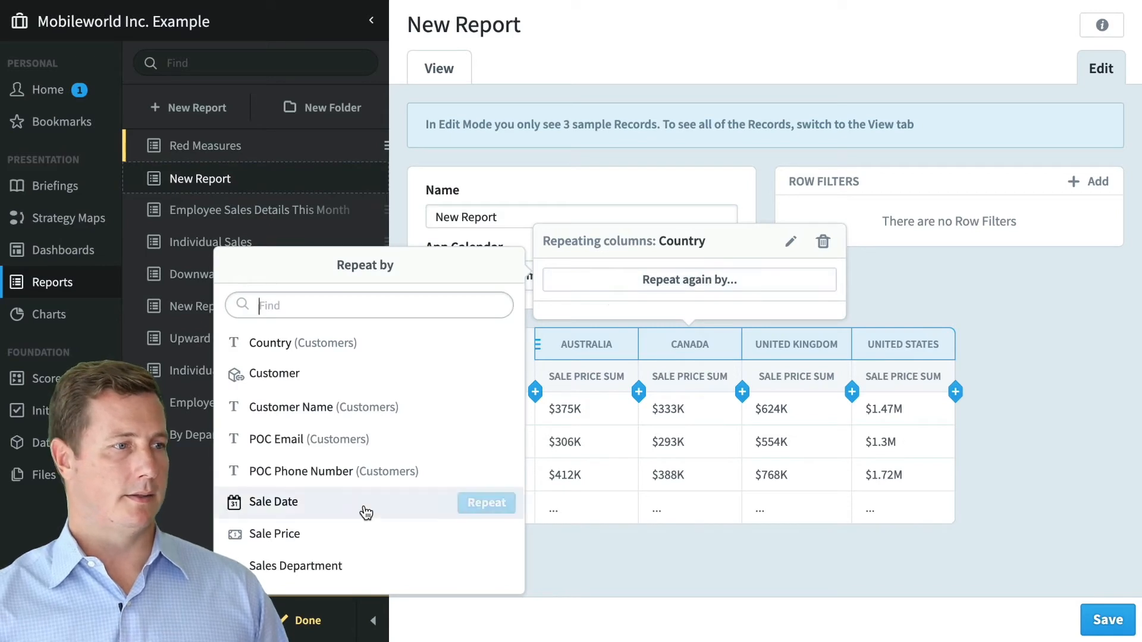
click(500, 510)
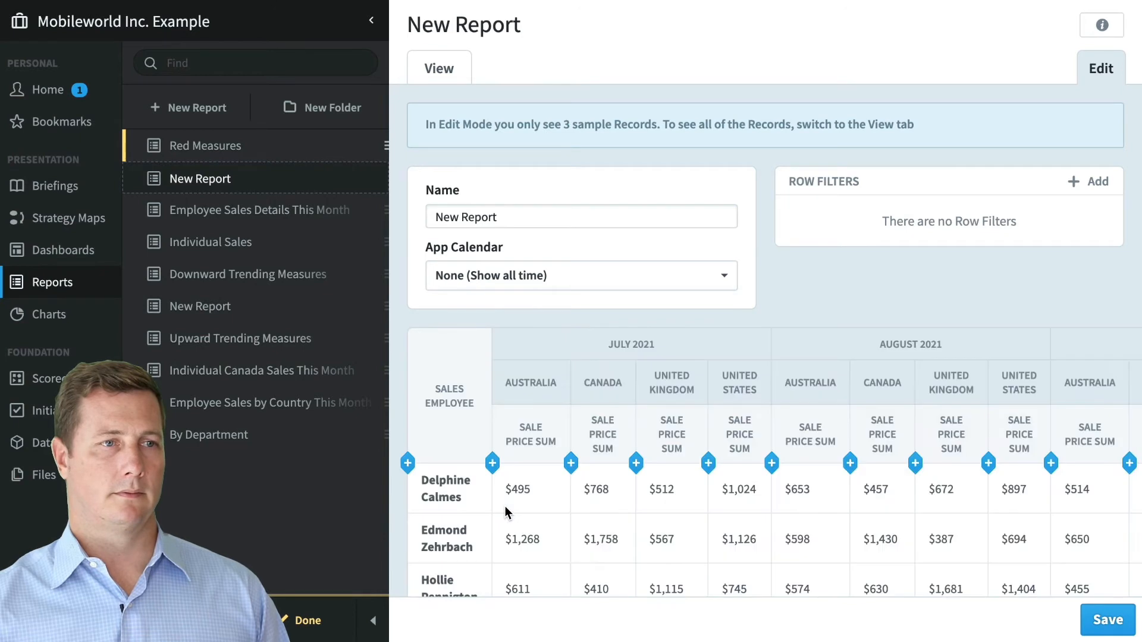
- Move the Sale Price Sum header above the month and country headers and hide it
click(540, 437)
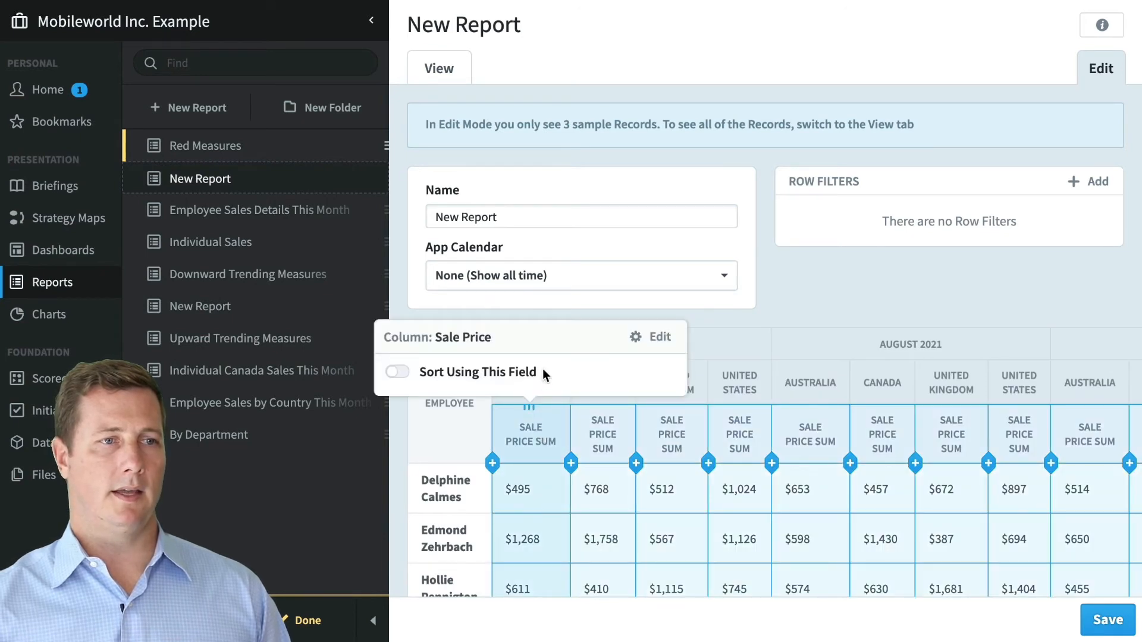
drag(535, 433, 536, 342)
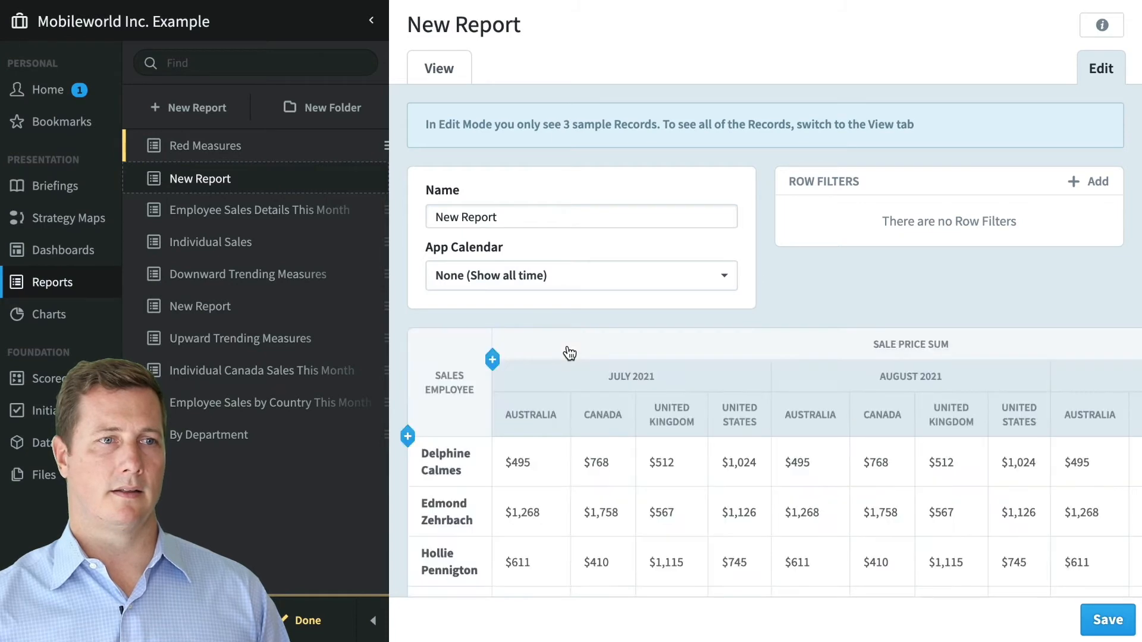
click(570, 352)
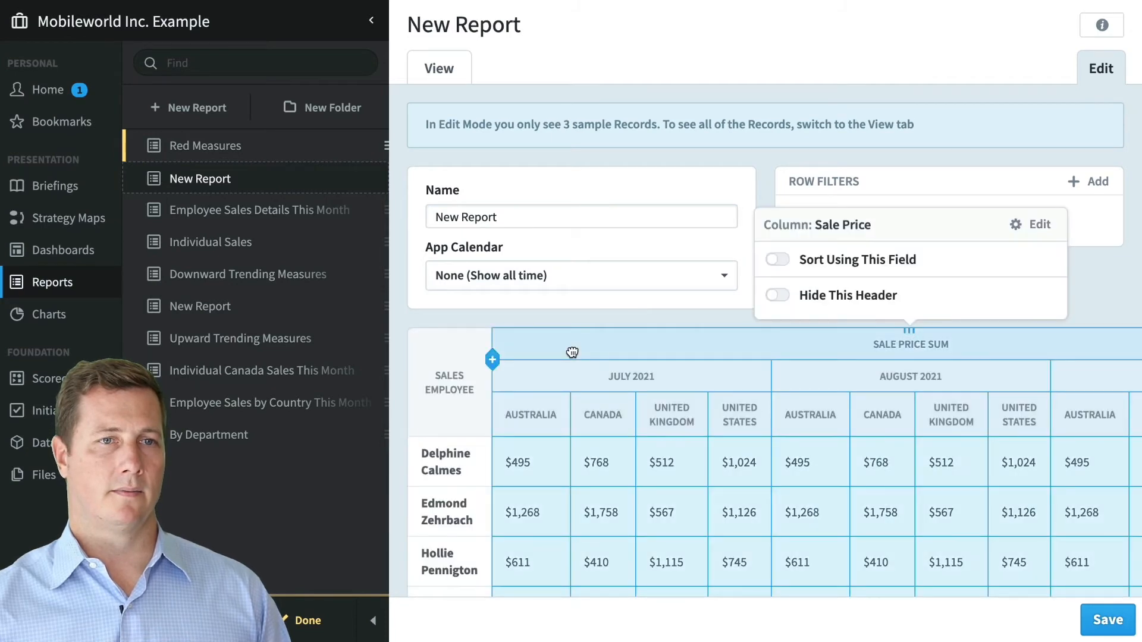
click(820, 300)
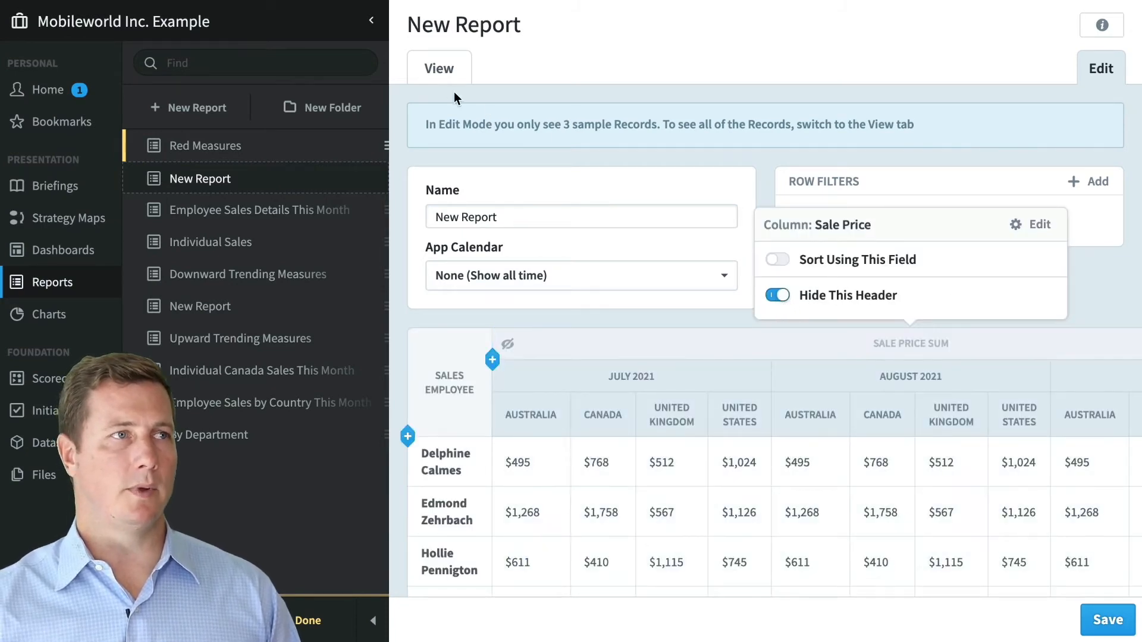
- View the report, go to Dashboards, and discard the unsaved report changes
click(442, 70)
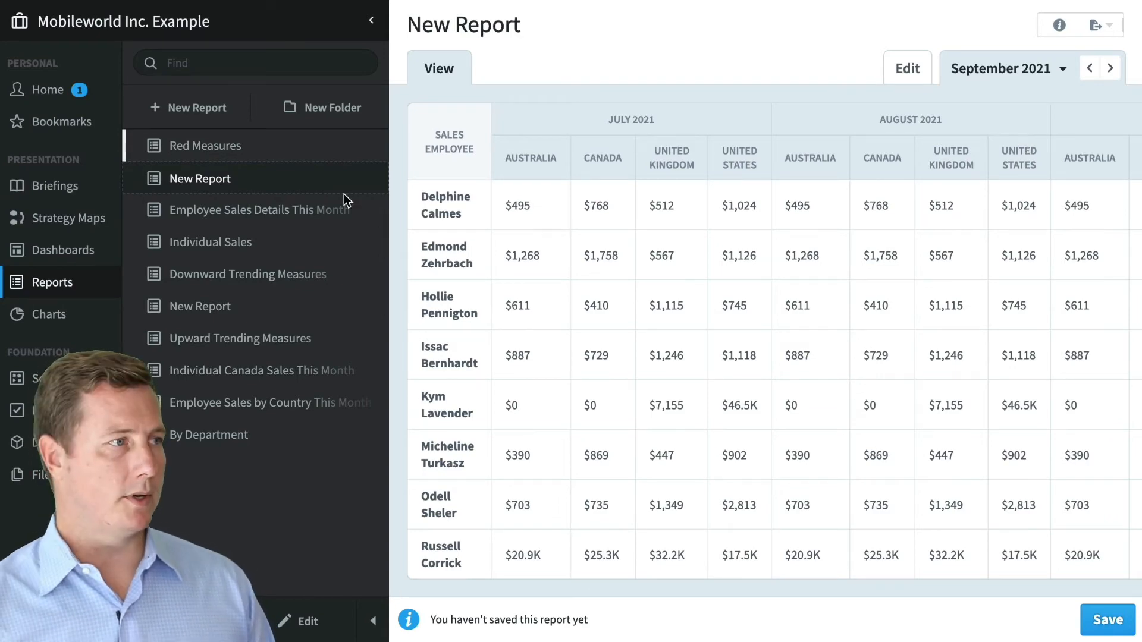
click(59, 253)
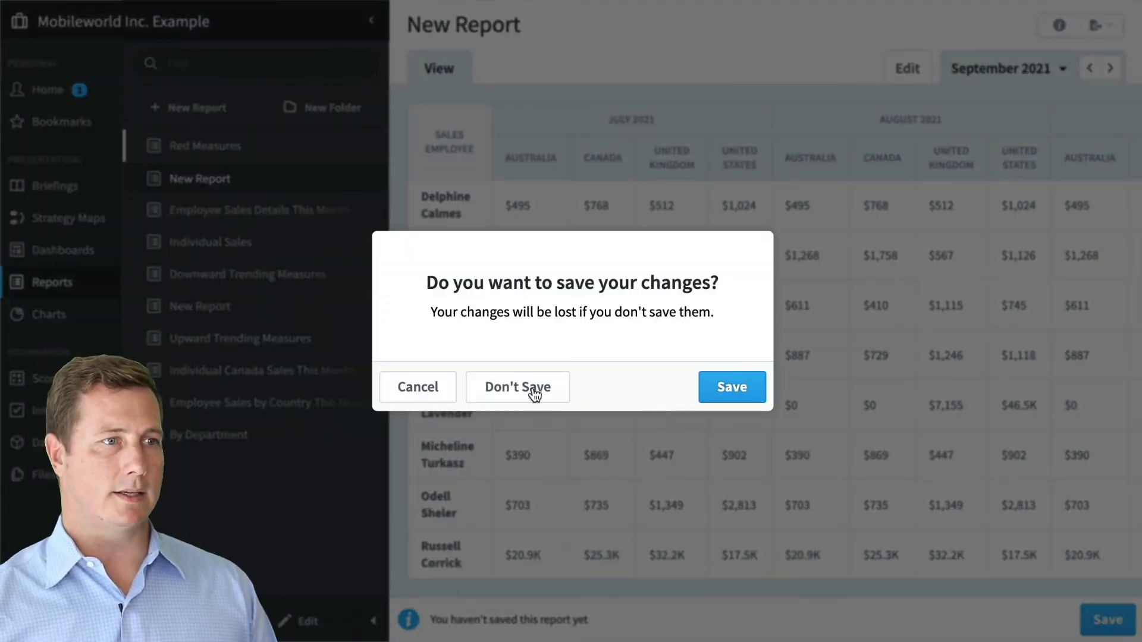
click(535, 390)
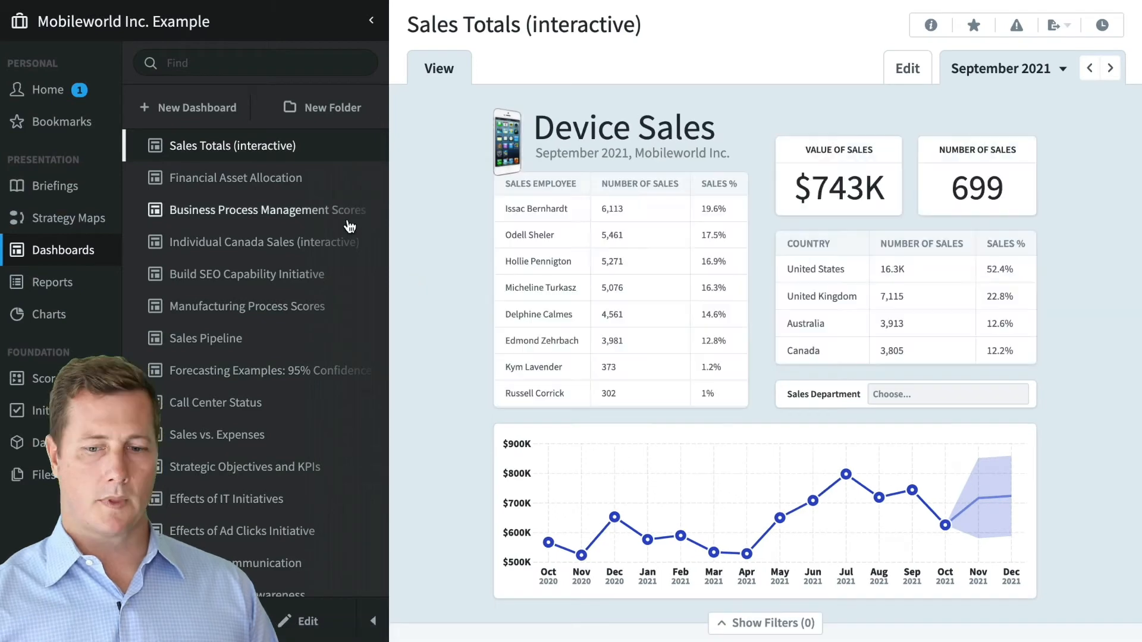
- Create a new dashboard named 'Test'
click(184, 113)
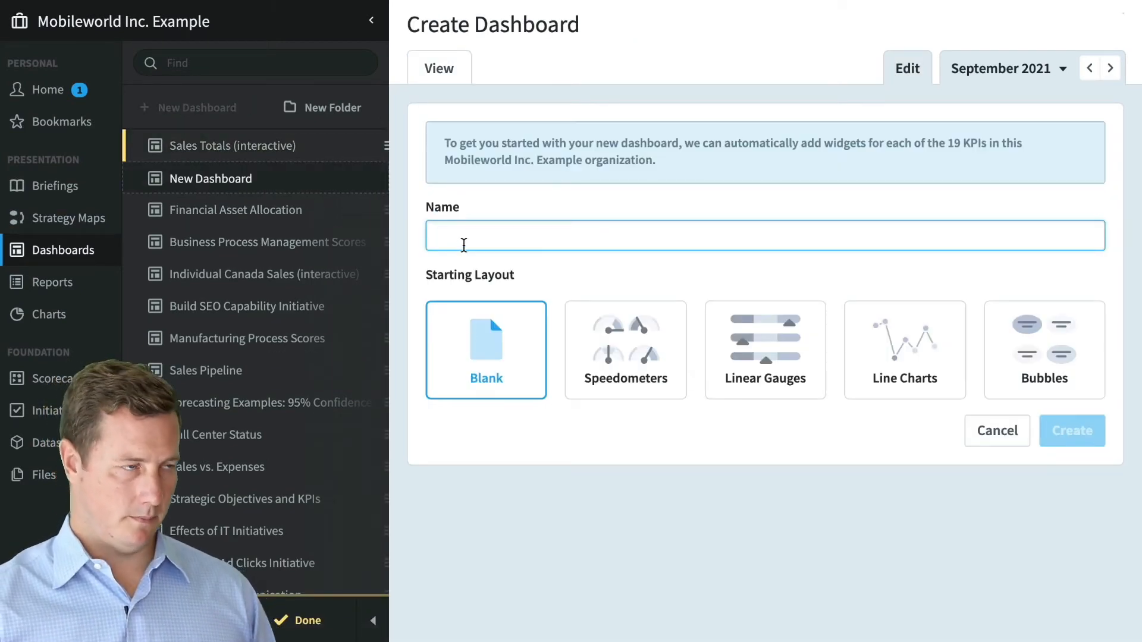
text(Test)
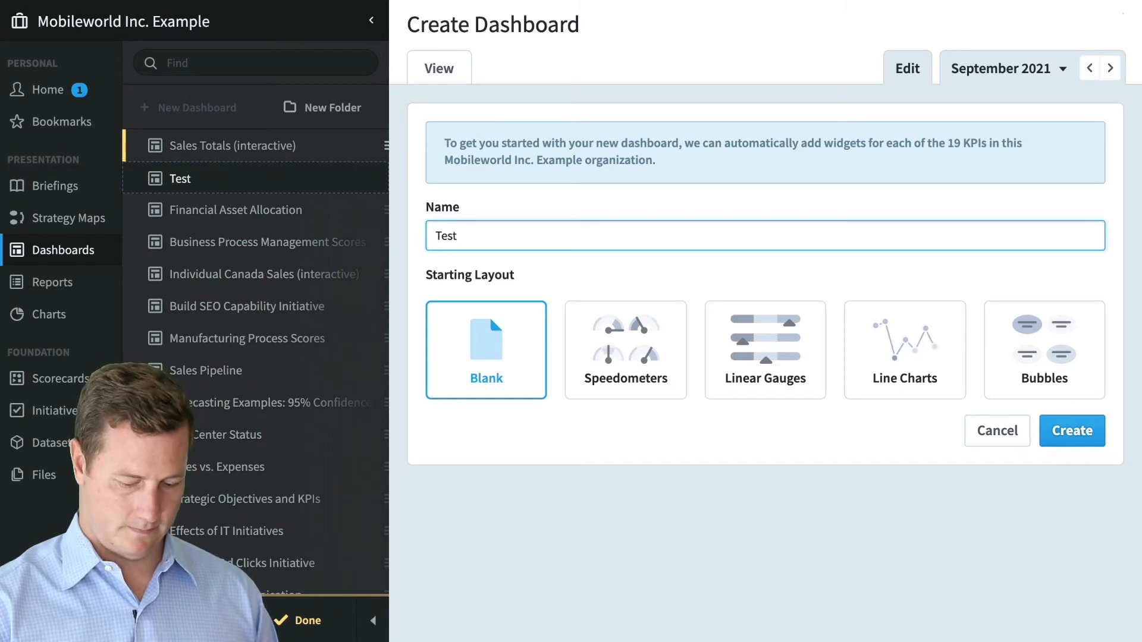
key(Return)
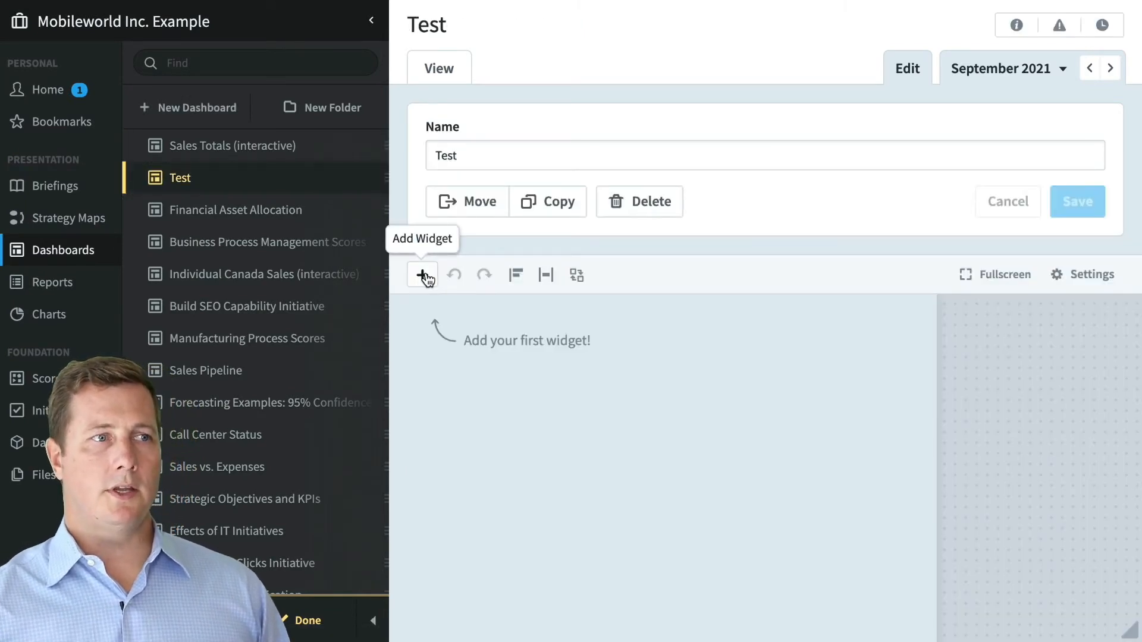
- Bring up the Add Widget list and scroll down to the Charts and Reports types
click(422, 275)
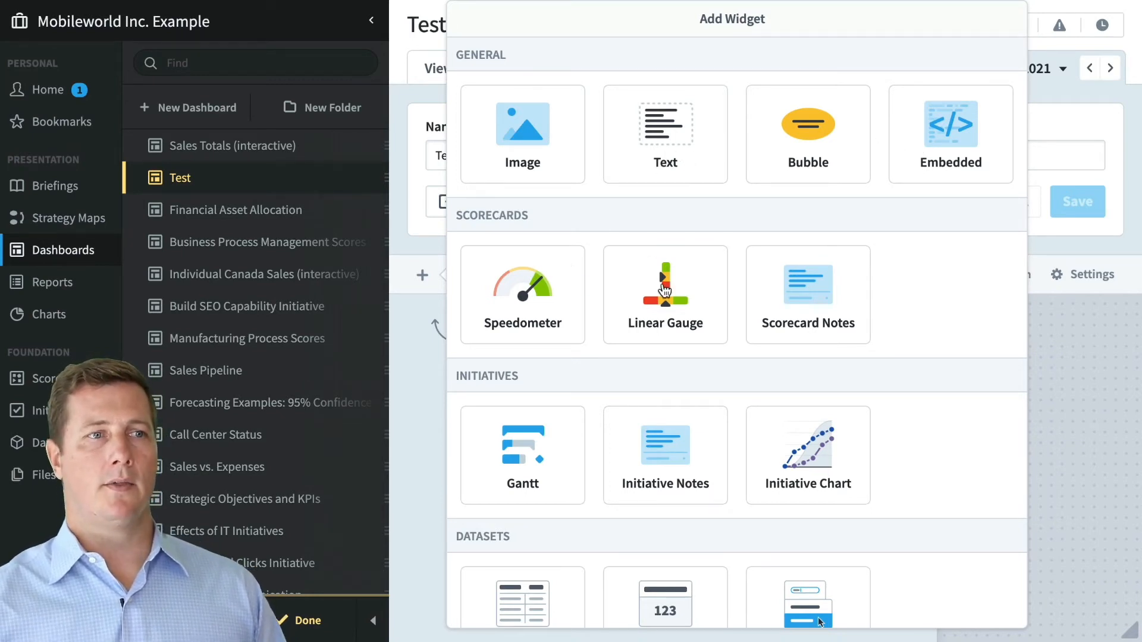
scroll(847, 309, down, 2)
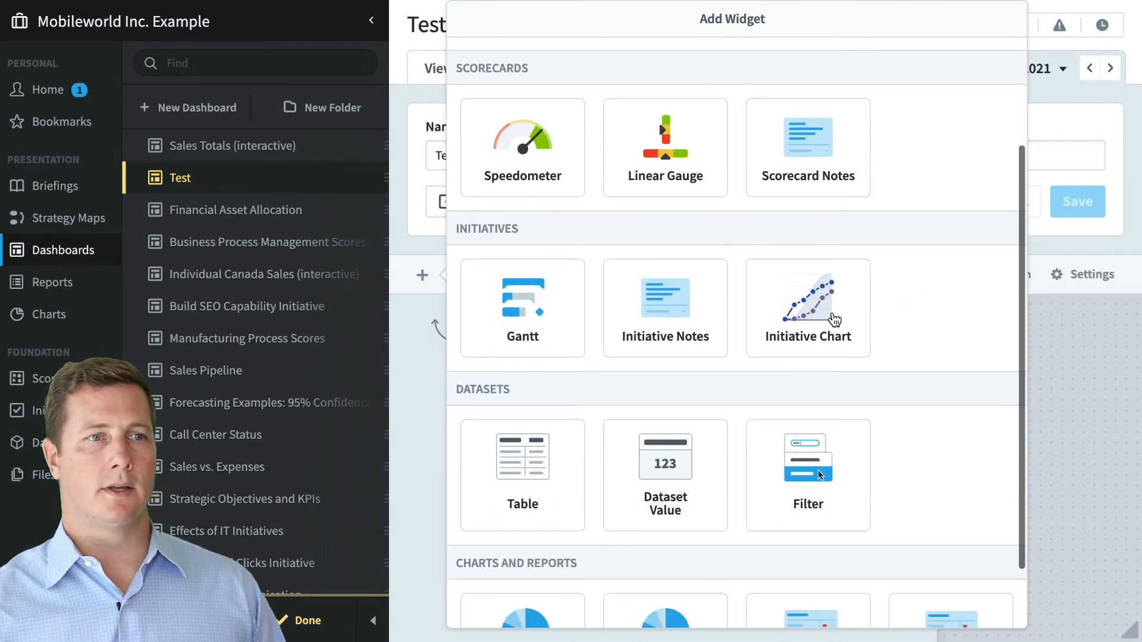
scroll(541, 438, down, 1)
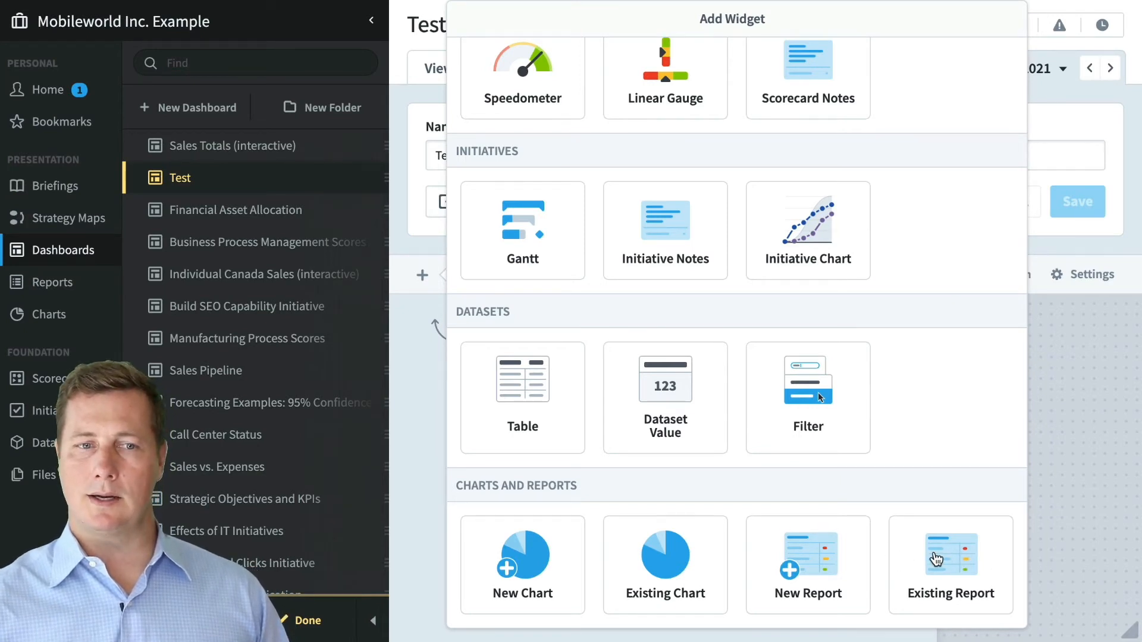
- Add the existing report Employee Sales Details This Month to the Test dashboard
click(935, 559)
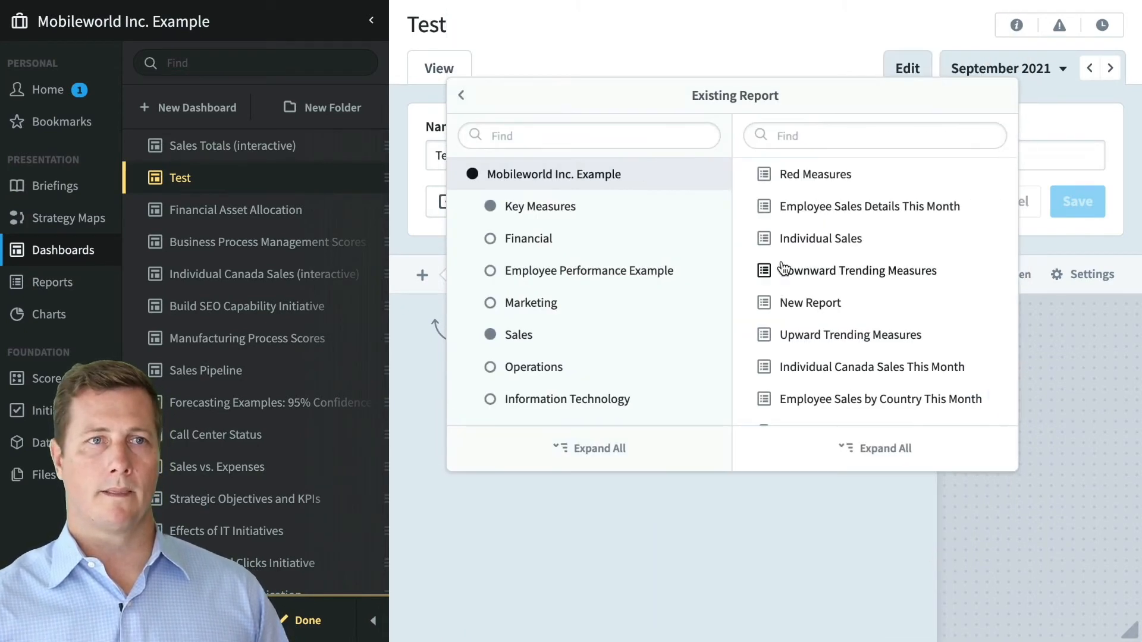
mouse_move(856, 209)
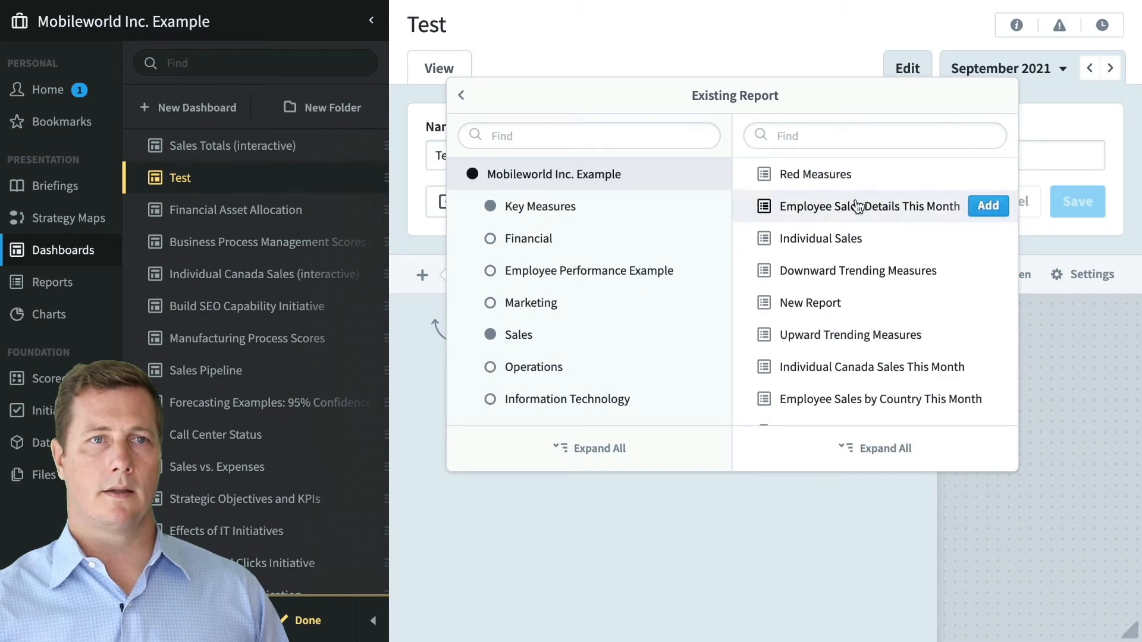
click(986, 207)
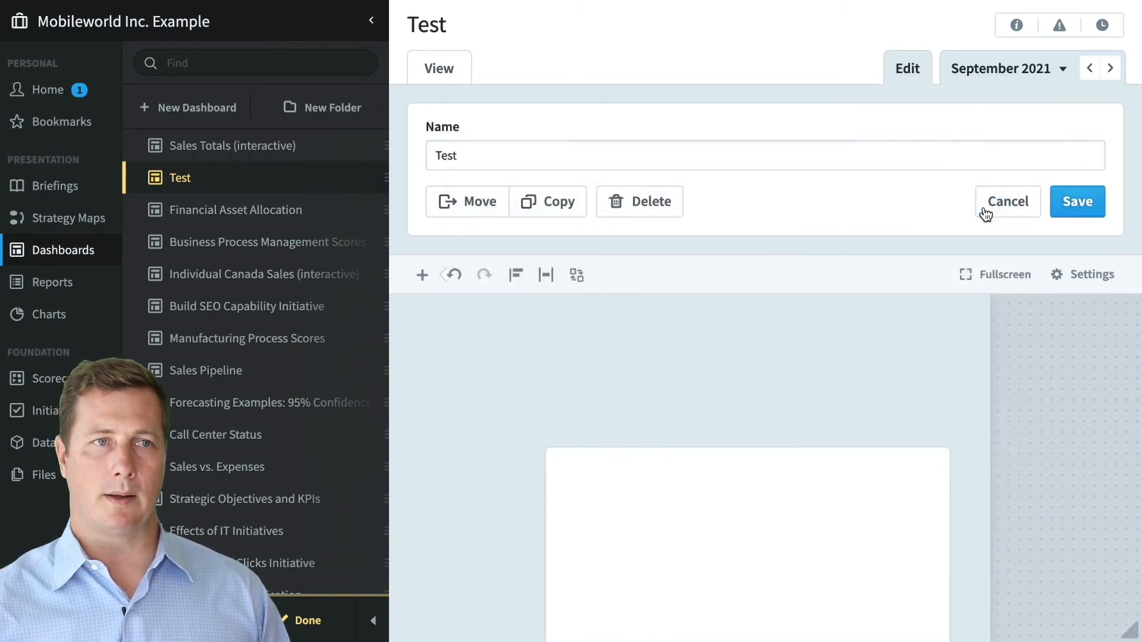
click(985, 524)
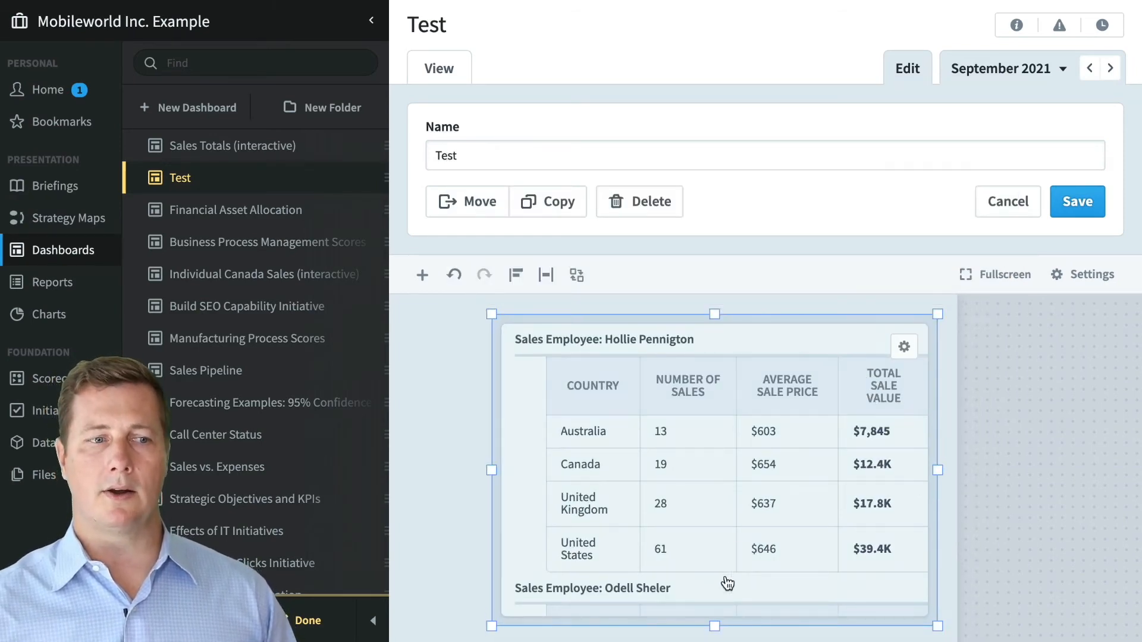
- Drag the report widget's bottom edge down to make it taller
drag(714, 630, 714, 641)
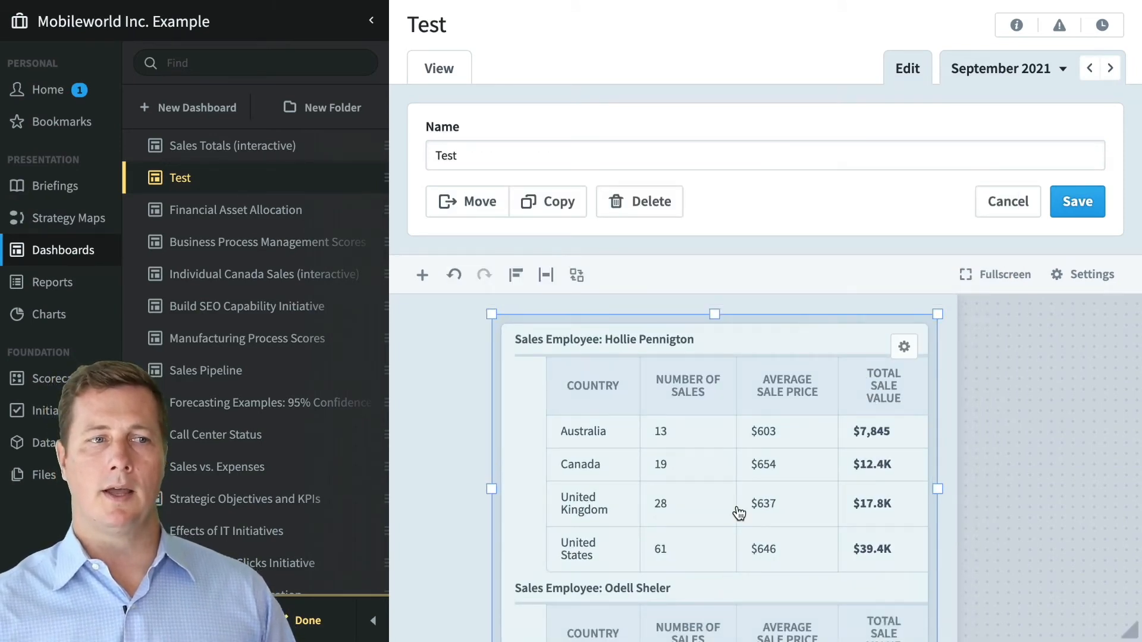
scroll(738, 513, down, 5)
scroll(738, 512, up, 5)
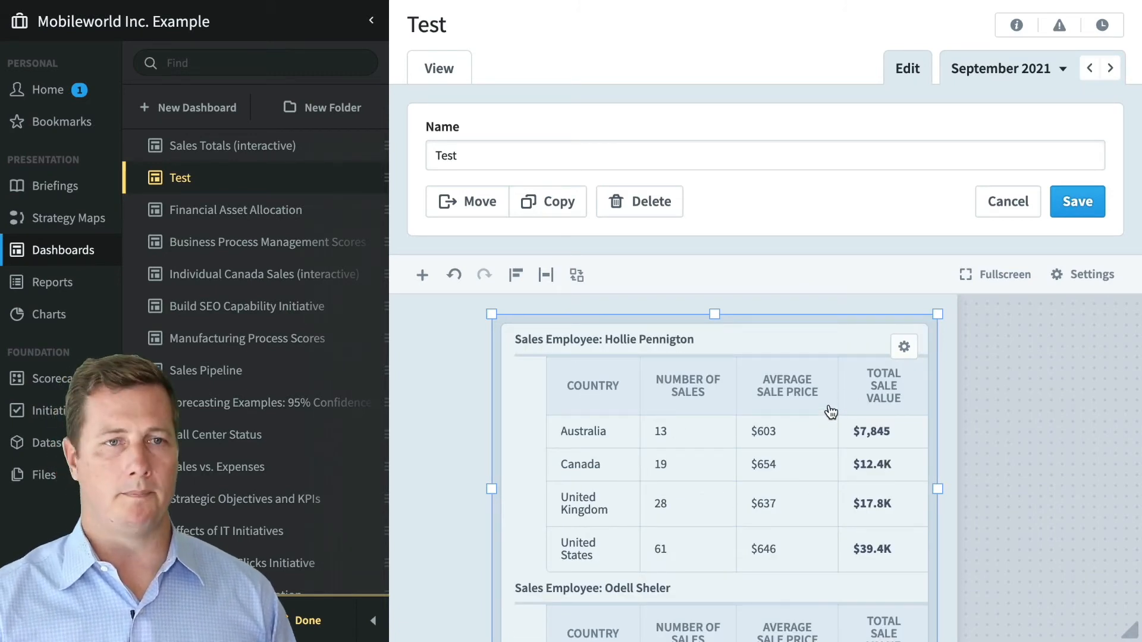
click(904, 348)
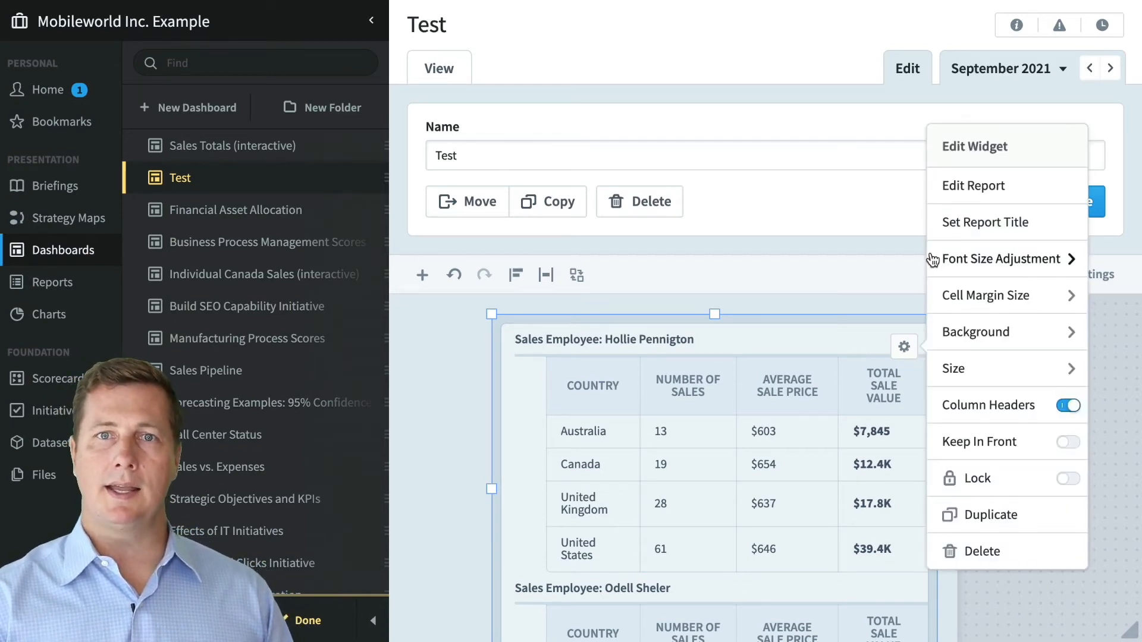
click(961, 189)
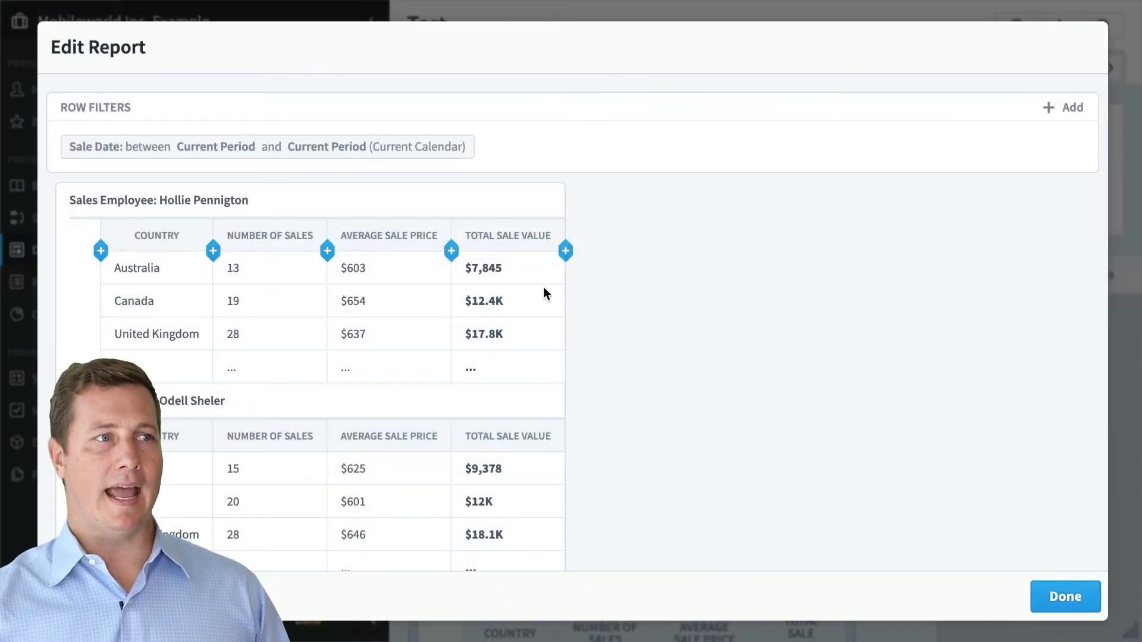
click(451, 250)
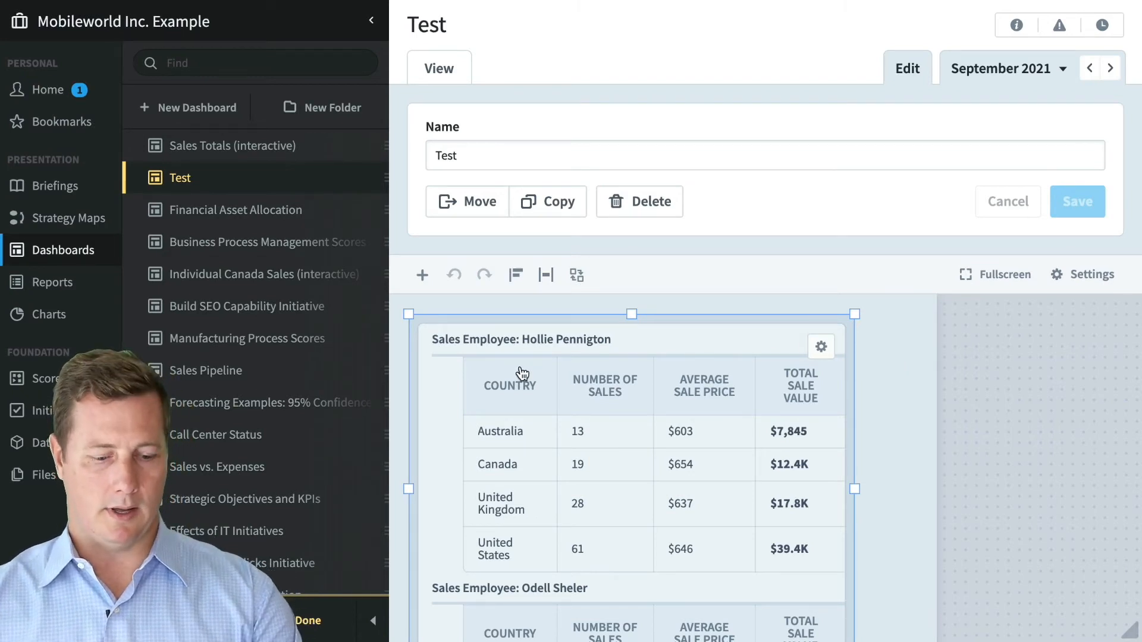
- Delete the table widget from Test and start adding a New Chart widget
key(Delete)
click(423, 274)
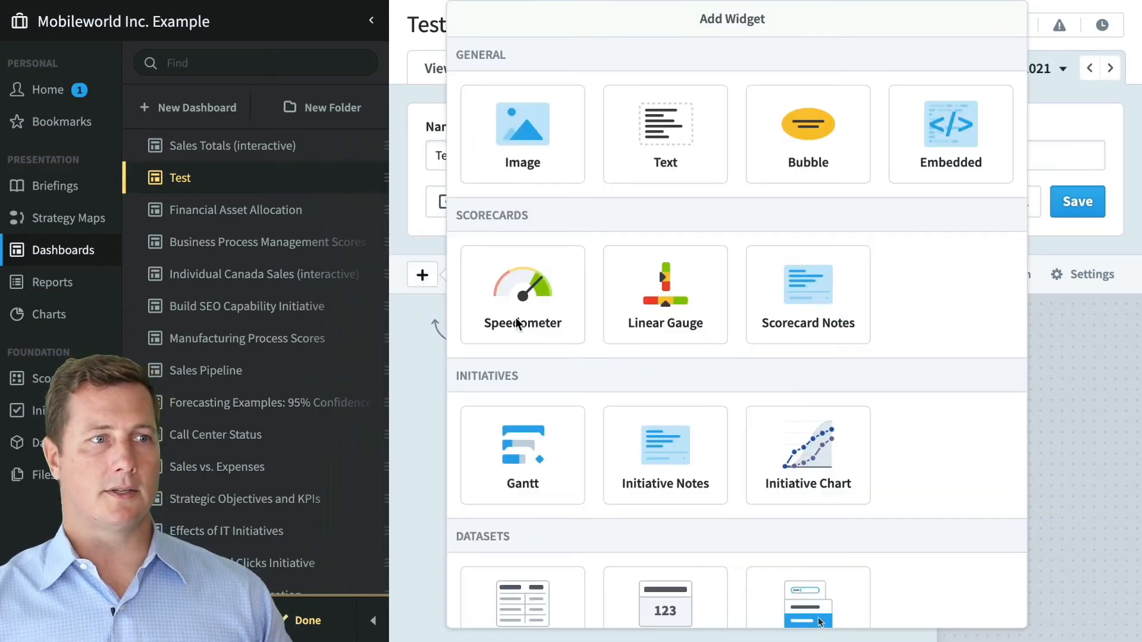
scroll(683, 430, down, 4)
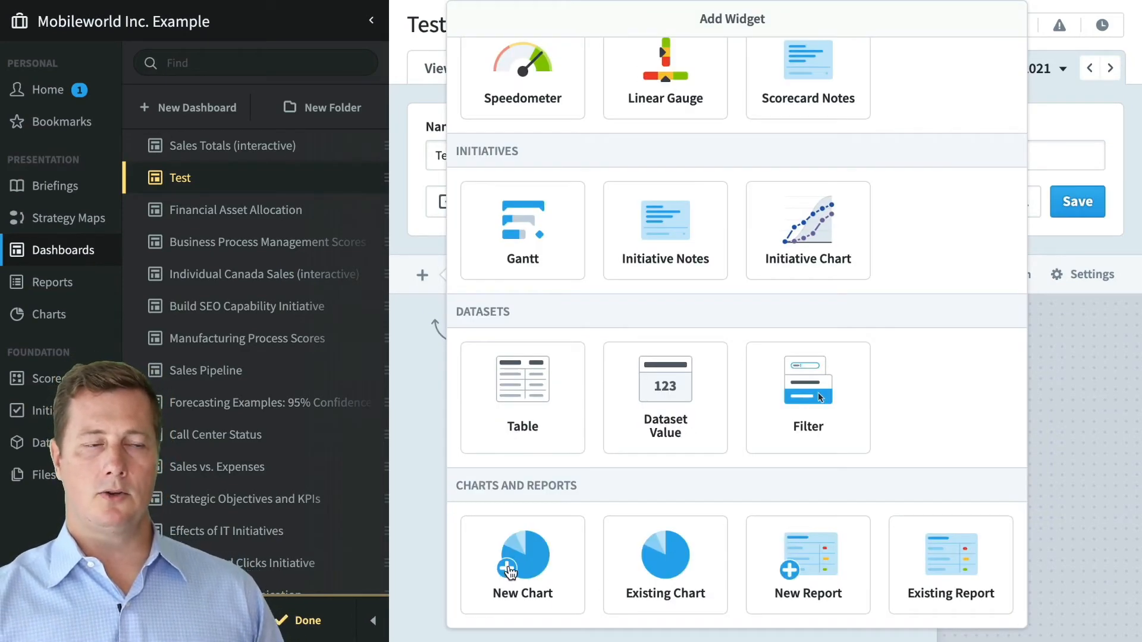
click(512, 580)
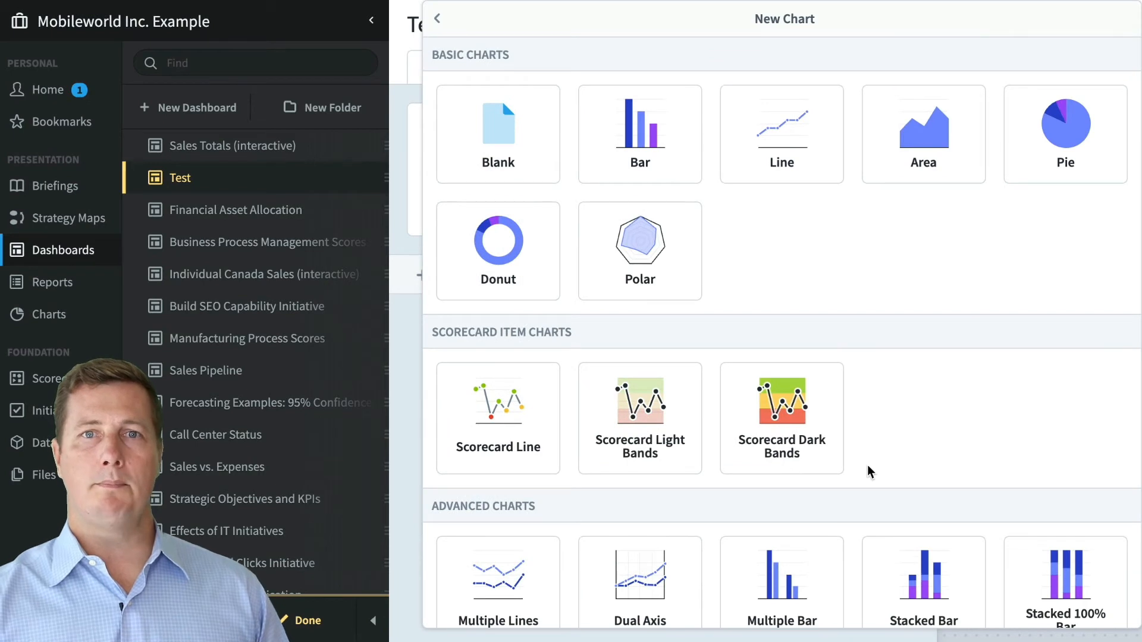
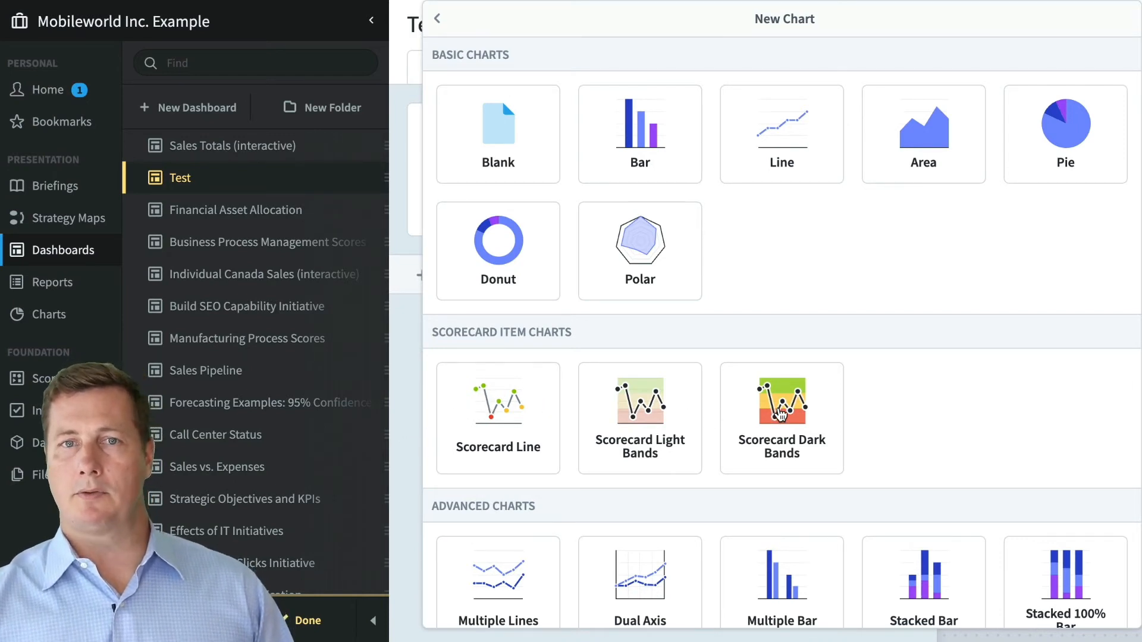
- Pick Line And Stacked Bar as the new chart widget's type
scroll(786, 414, down, 5)
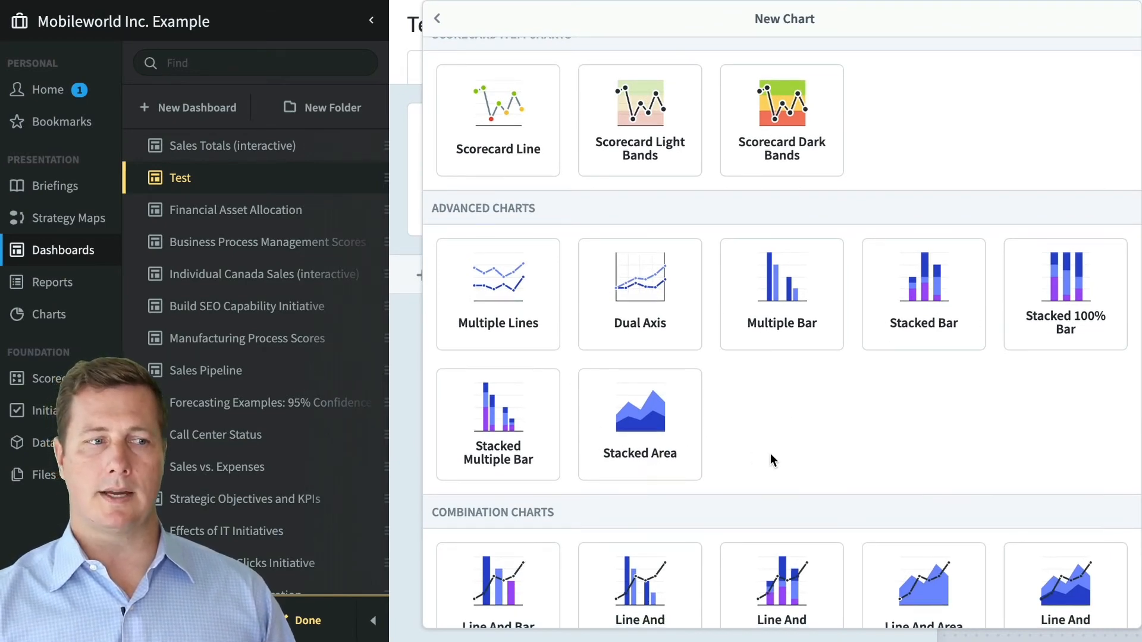
scroll(770, 453, down, 4)
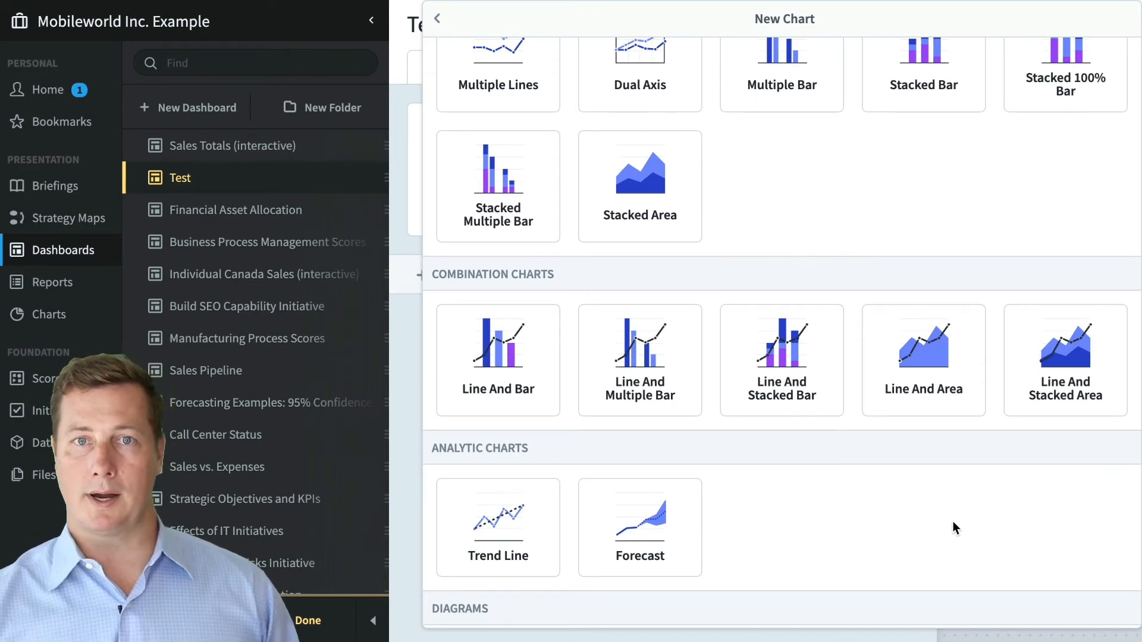
scroll(954, 528, down, 3)
scroll(954, 528, down, 2)
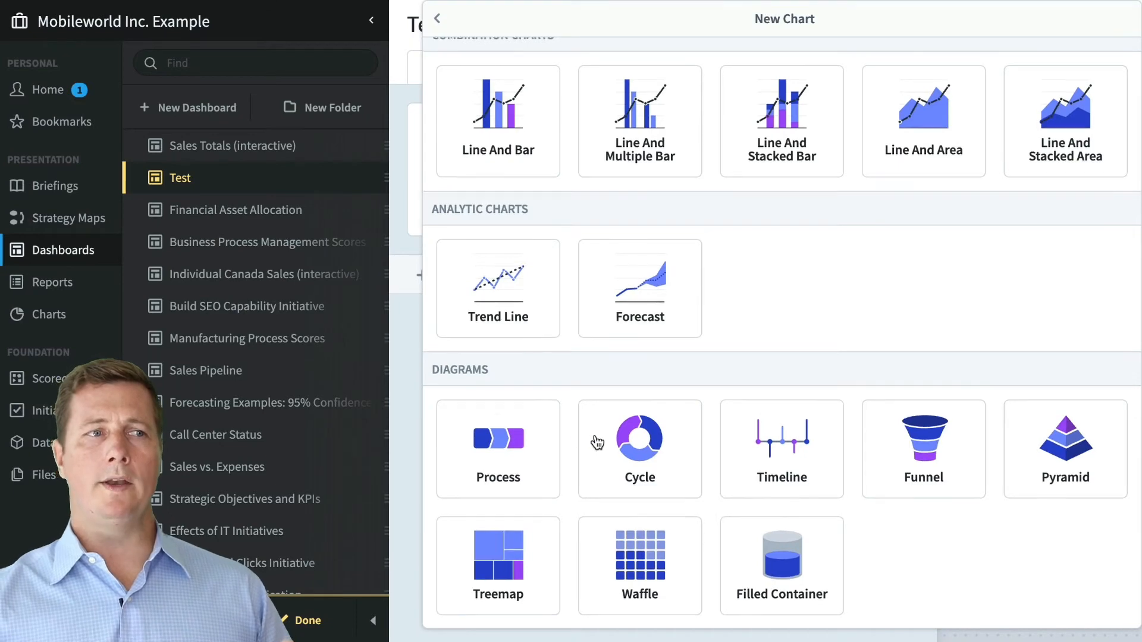
scroll(594, 440, up, 12)
scroll(597, 440, down, 4)
scroll(594, 435, down, 3)
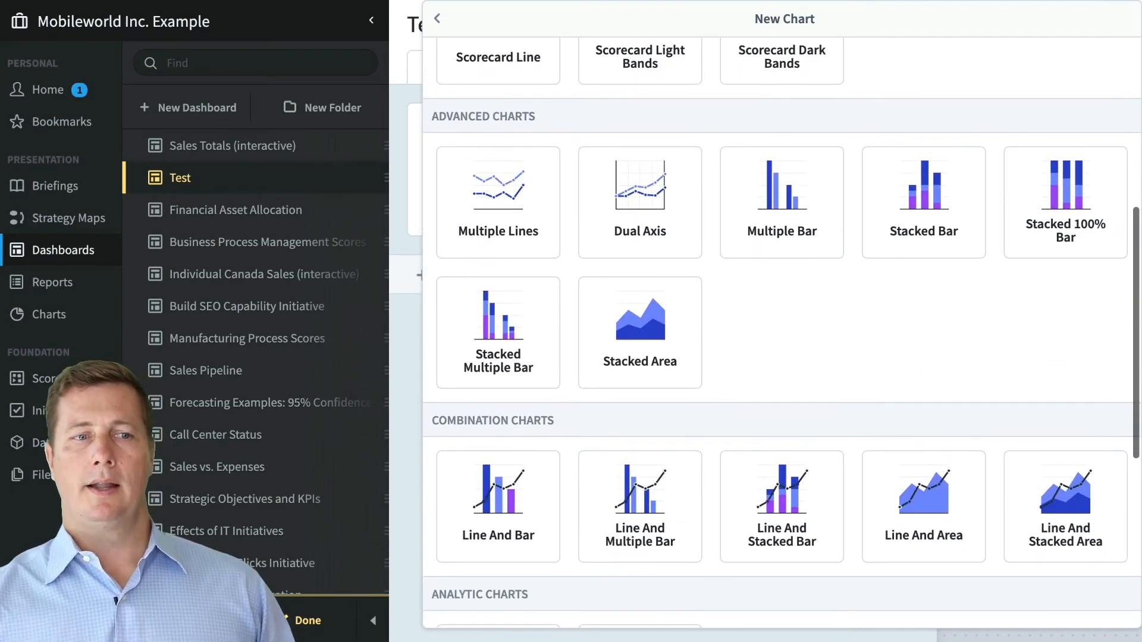
click(773, 502)
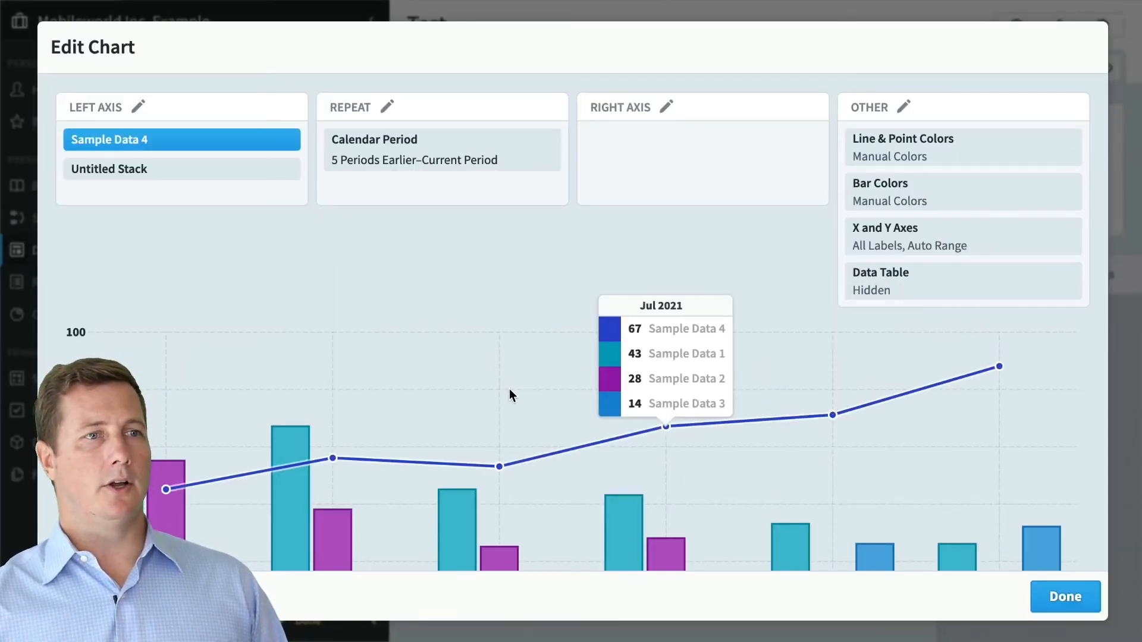
- Review the Sample Data series in Edit Chart, then place the chart on the dashboard
click(247, 193)
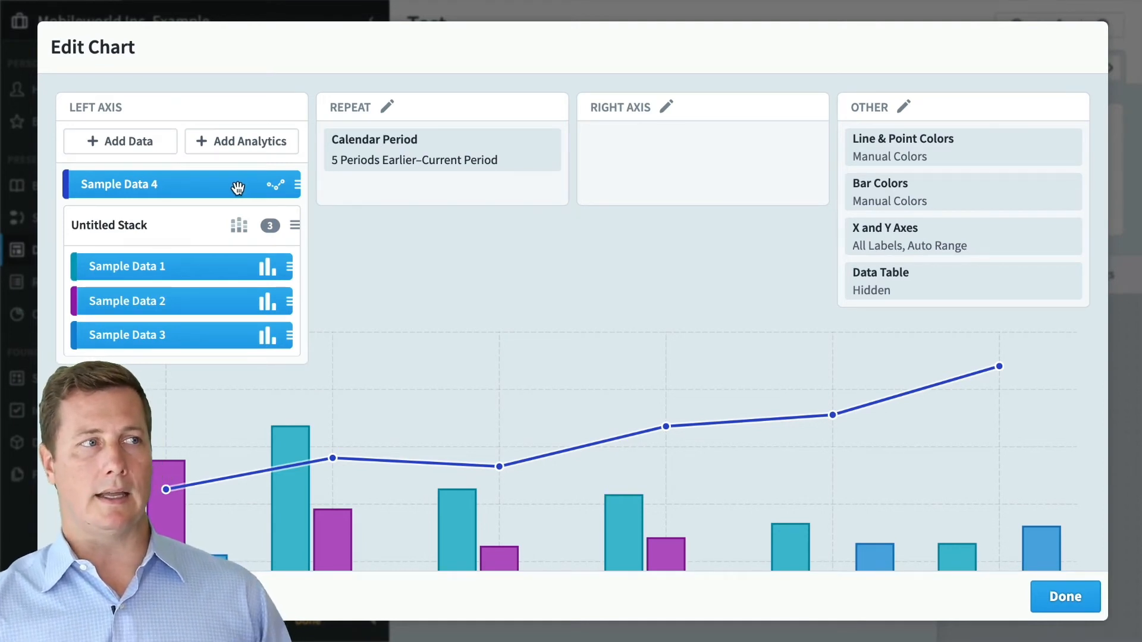
click(238, 188)
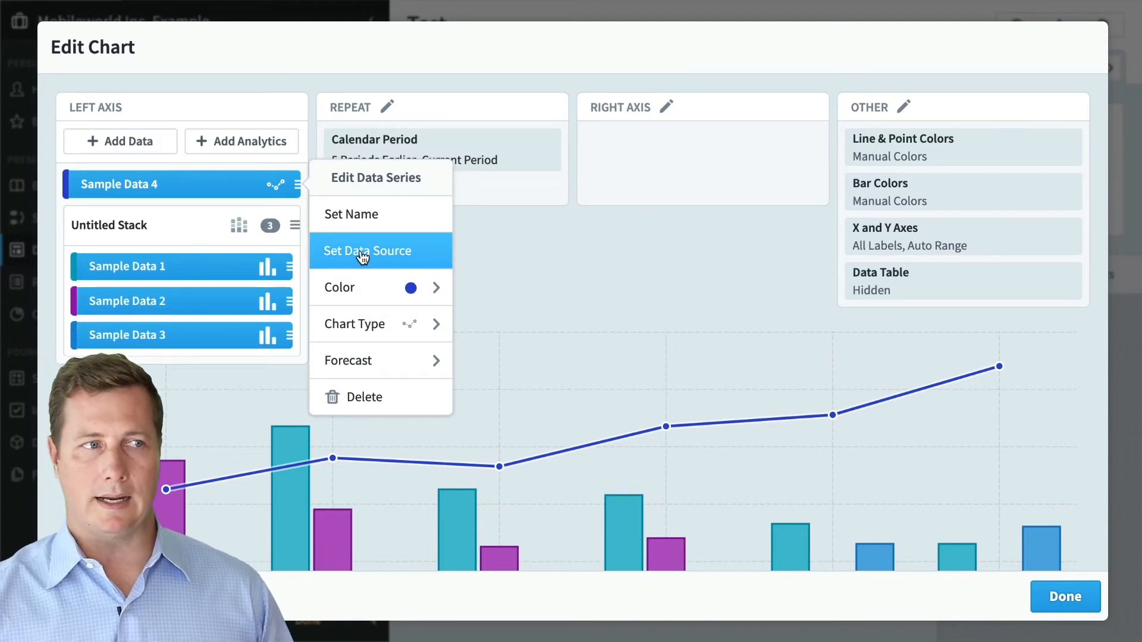
click(491, 268)
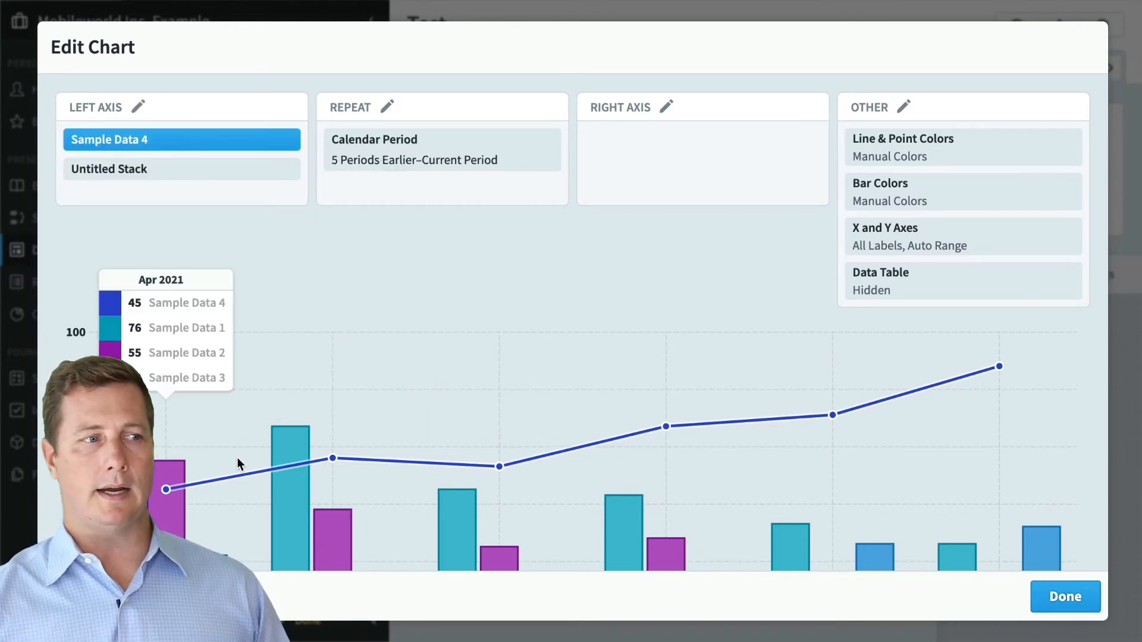
click(1068, 606)
click(894, 535)
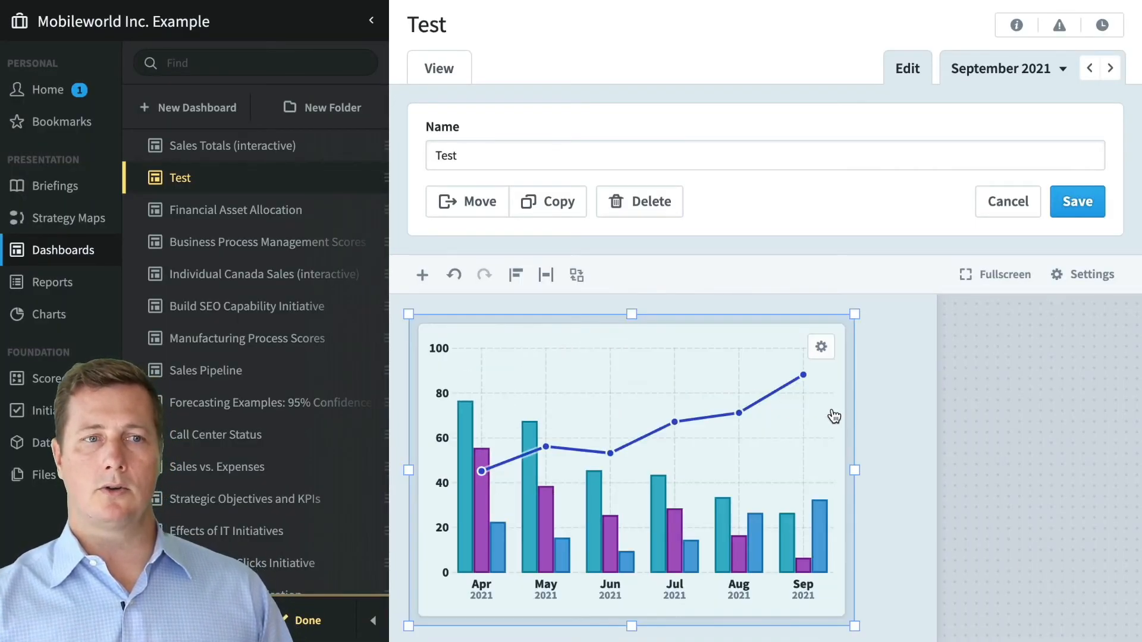
- Go to the Charts section, choosing Don't Save for the Test dashboard changes
click(897, 415)
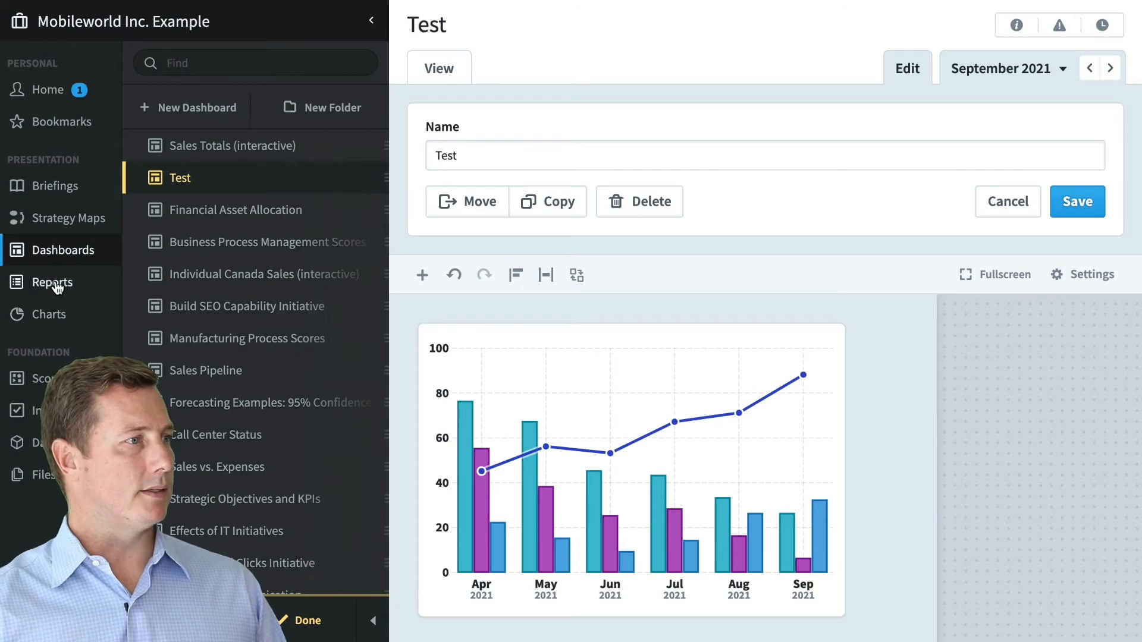
click(78, 318)
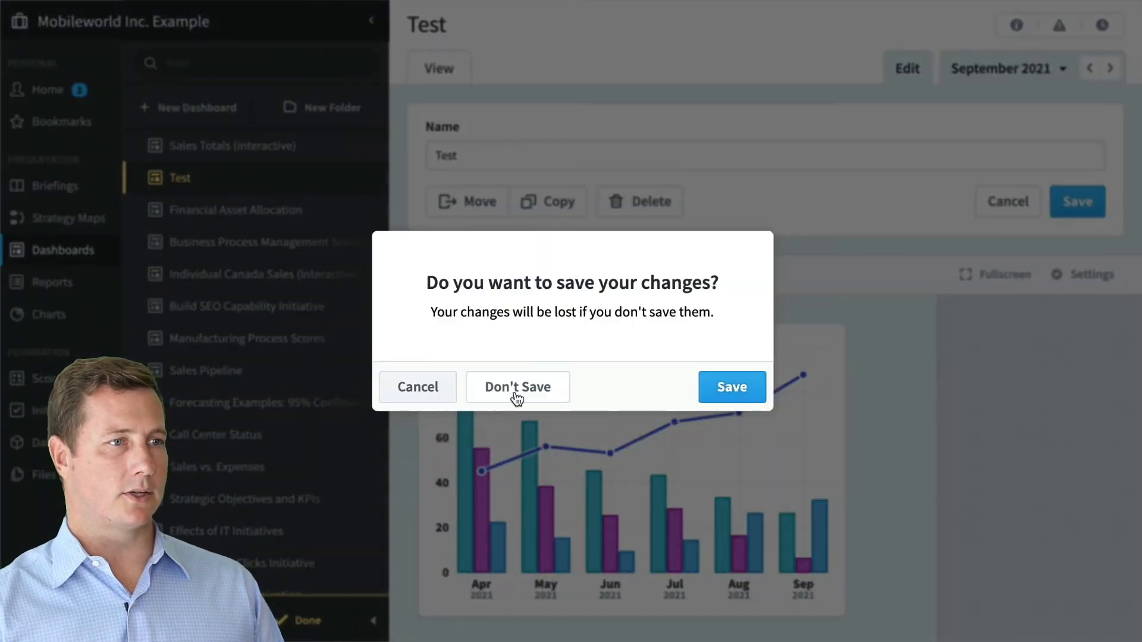
click(531, 392)
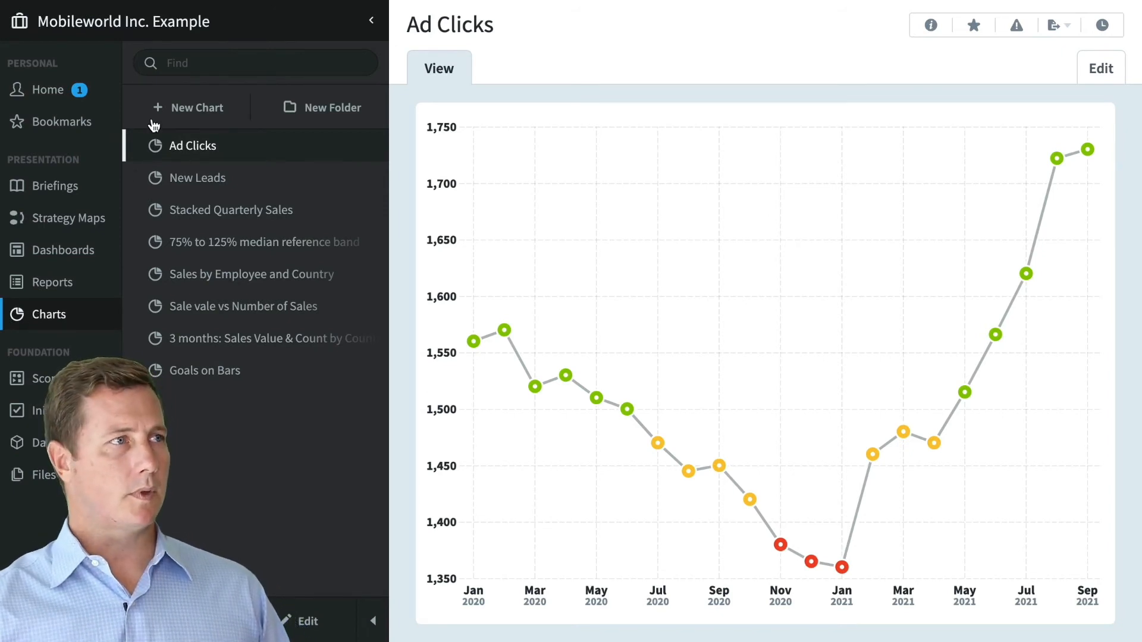
- Create a new chart with the Blank layout and hide the chart list
click(177, 108)
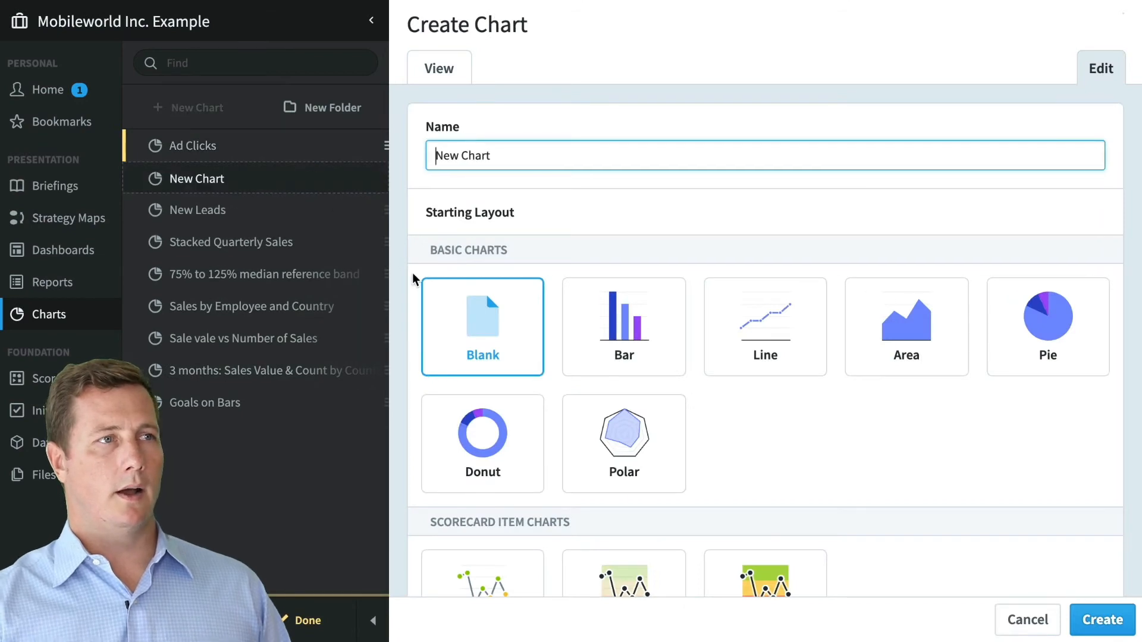
click(1097, 619)
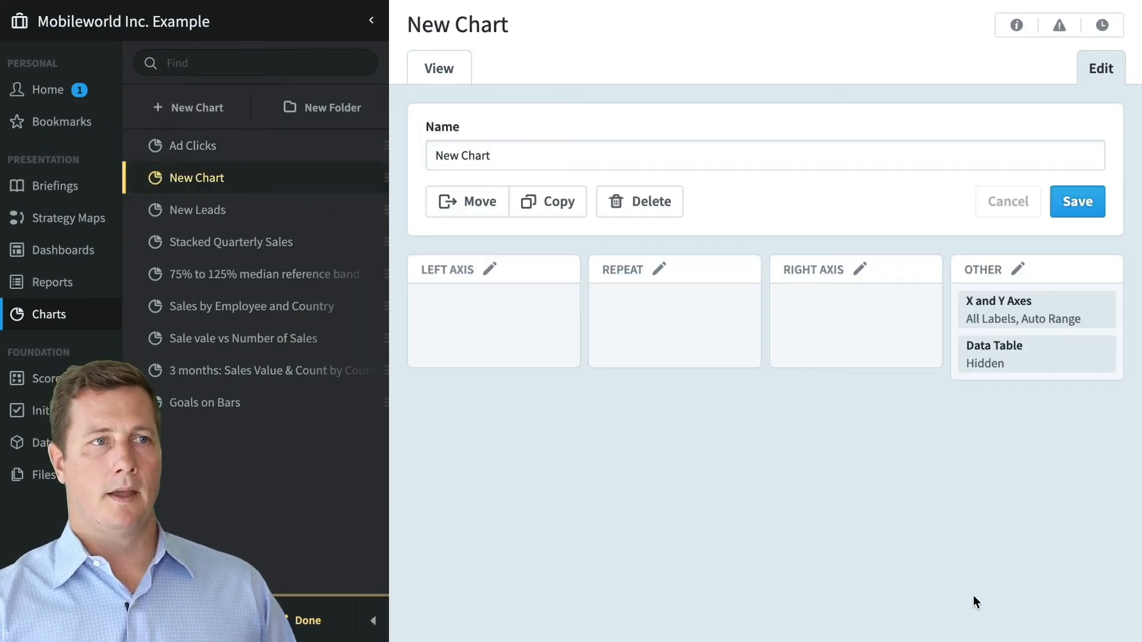
click(372, 620)
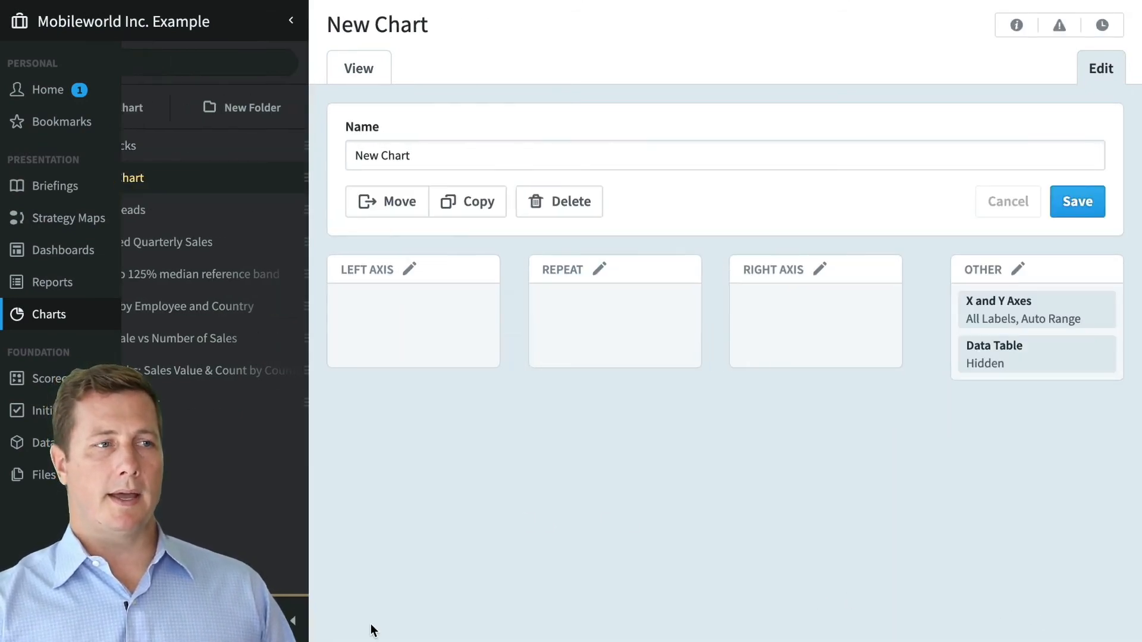
- Start adding a left-axis Bar series sourced from a Scorecard Item
mouse_move(250, 335)
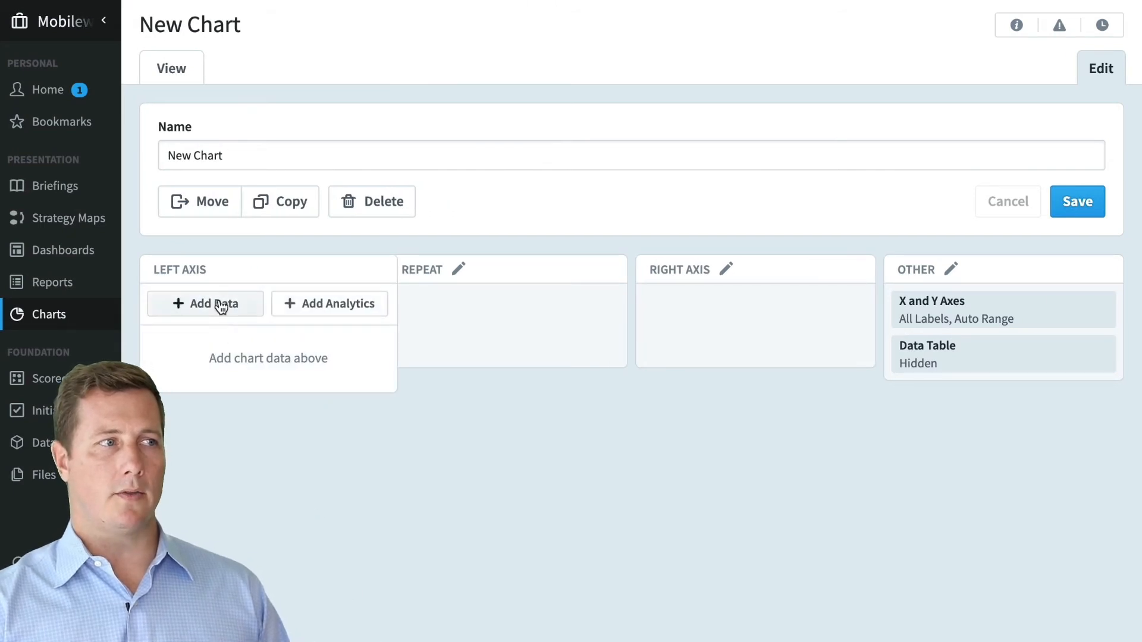
mouse_move(434, 307)
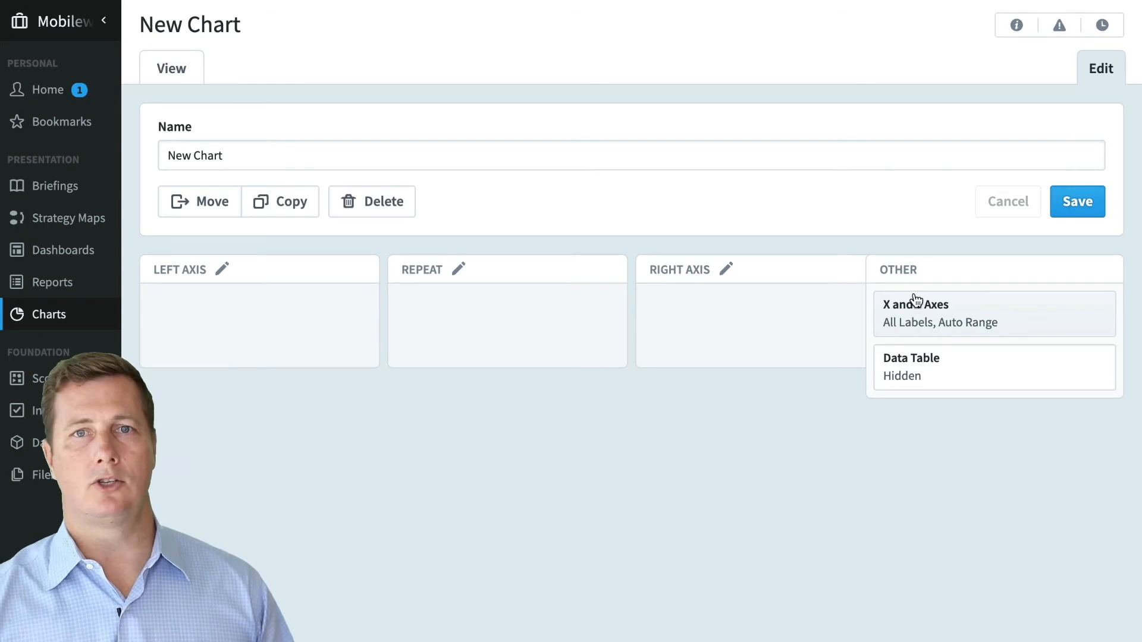
mouse_move(232, 333)
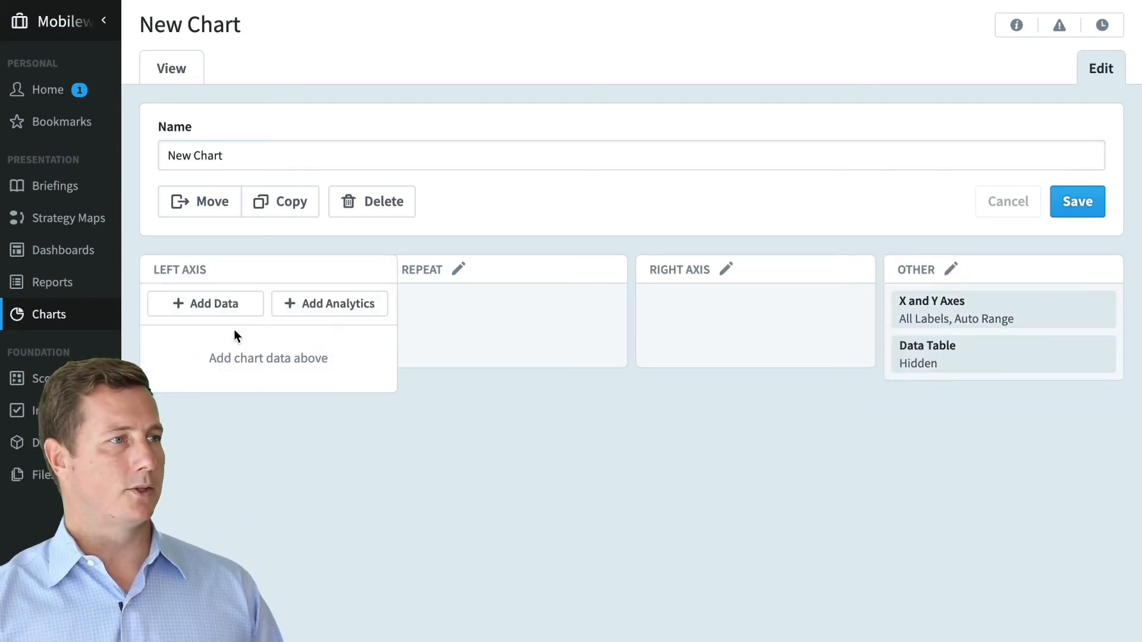
click(232, 309)
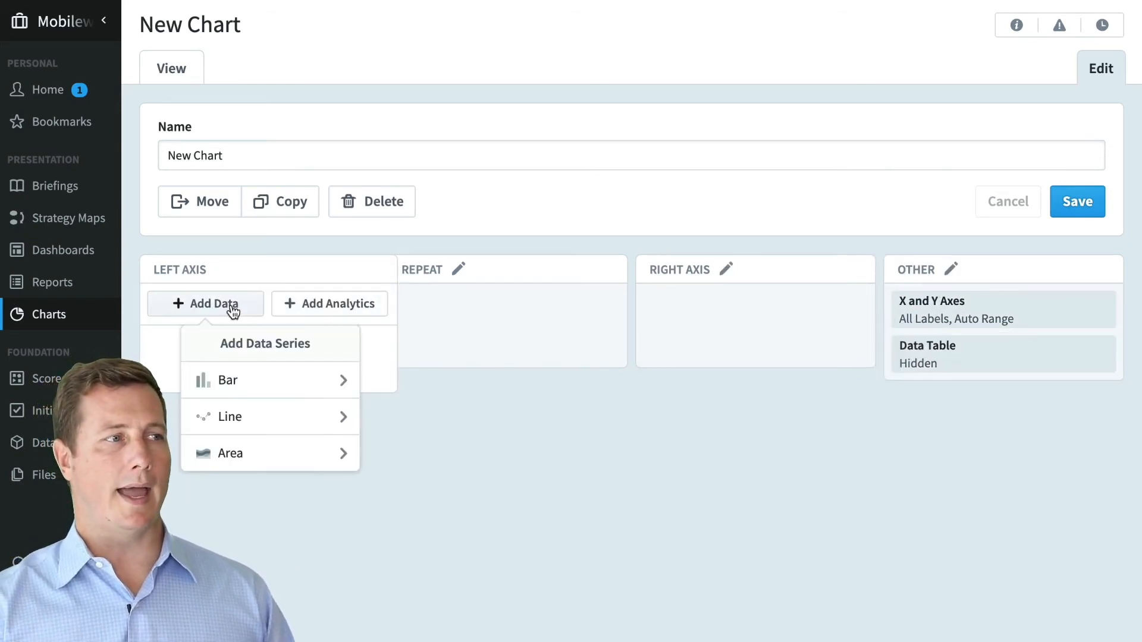
click(255, 381)
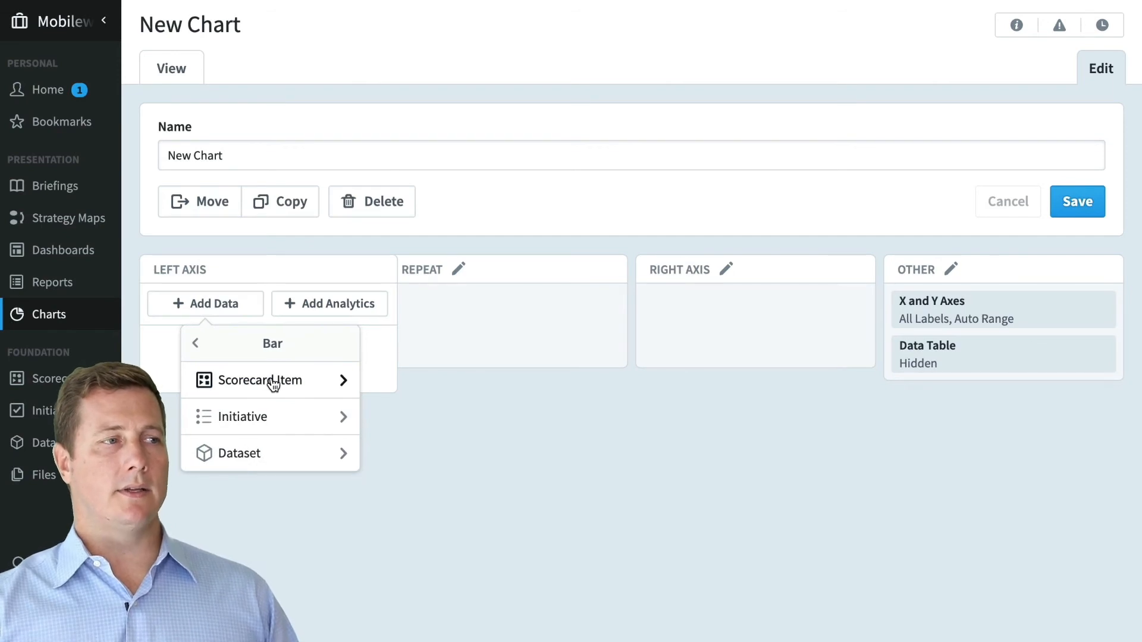
click(276, 384)
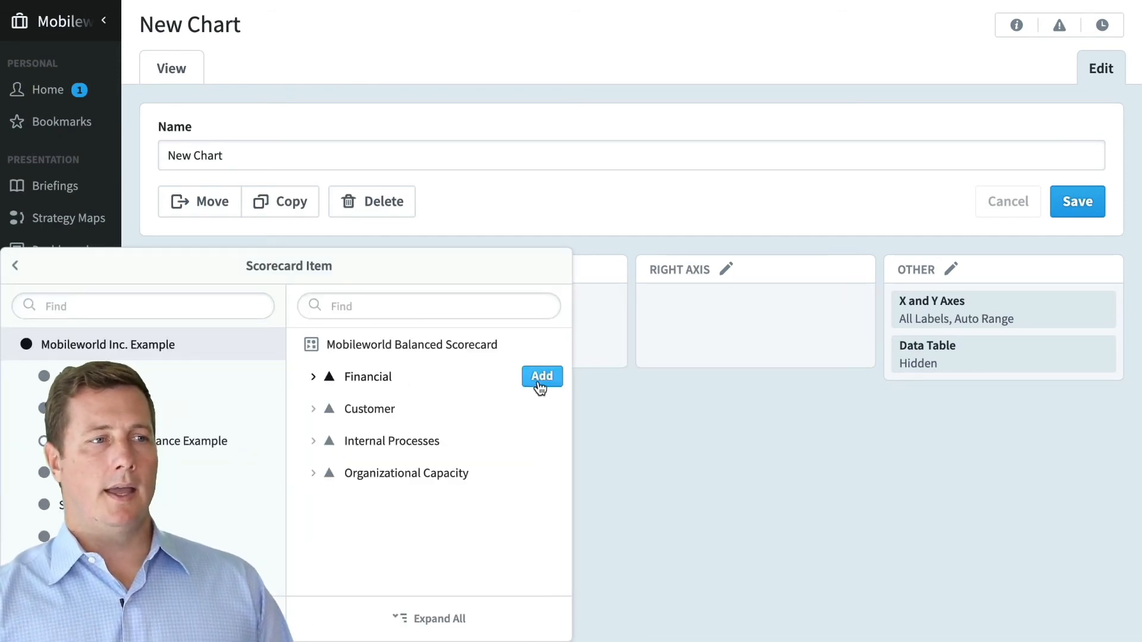
click(543, 382)
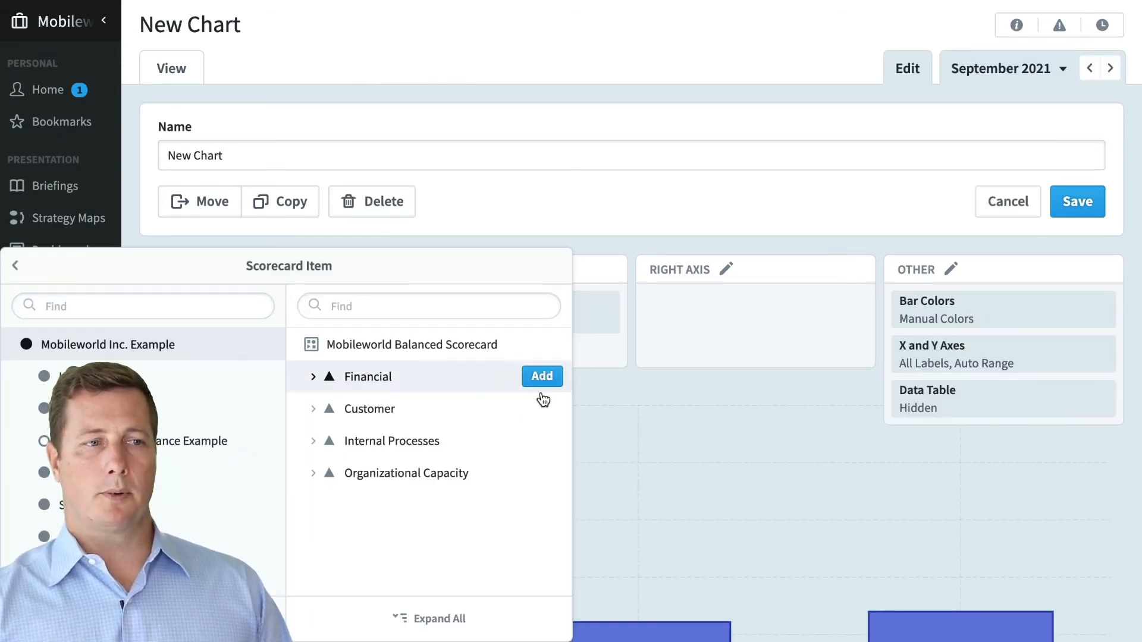
click(543, 420)
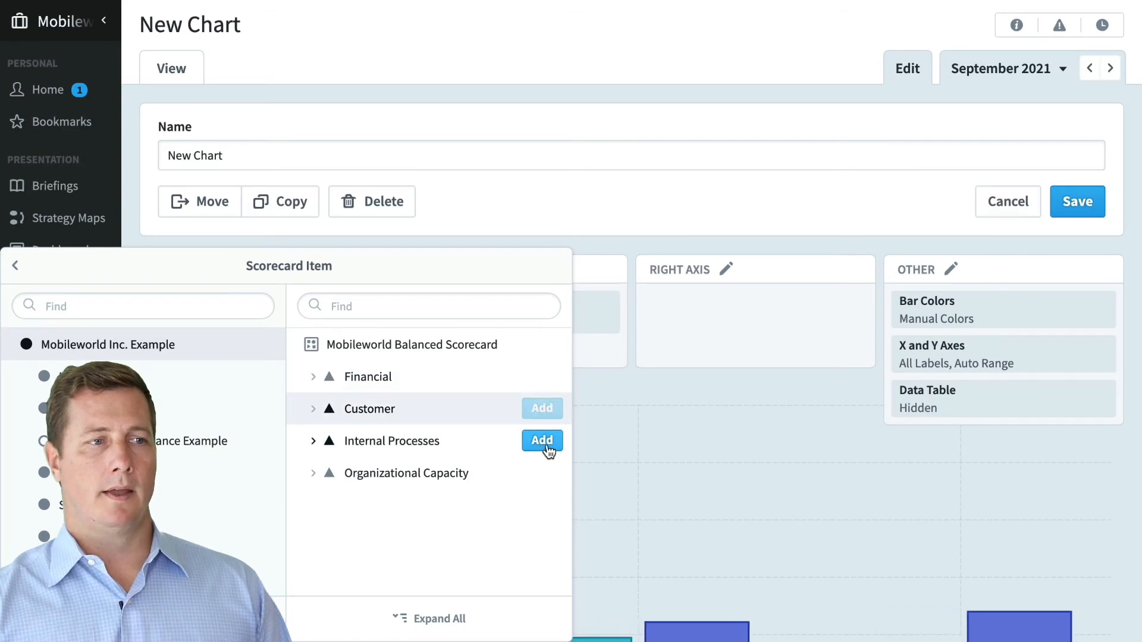
click(543, 443)
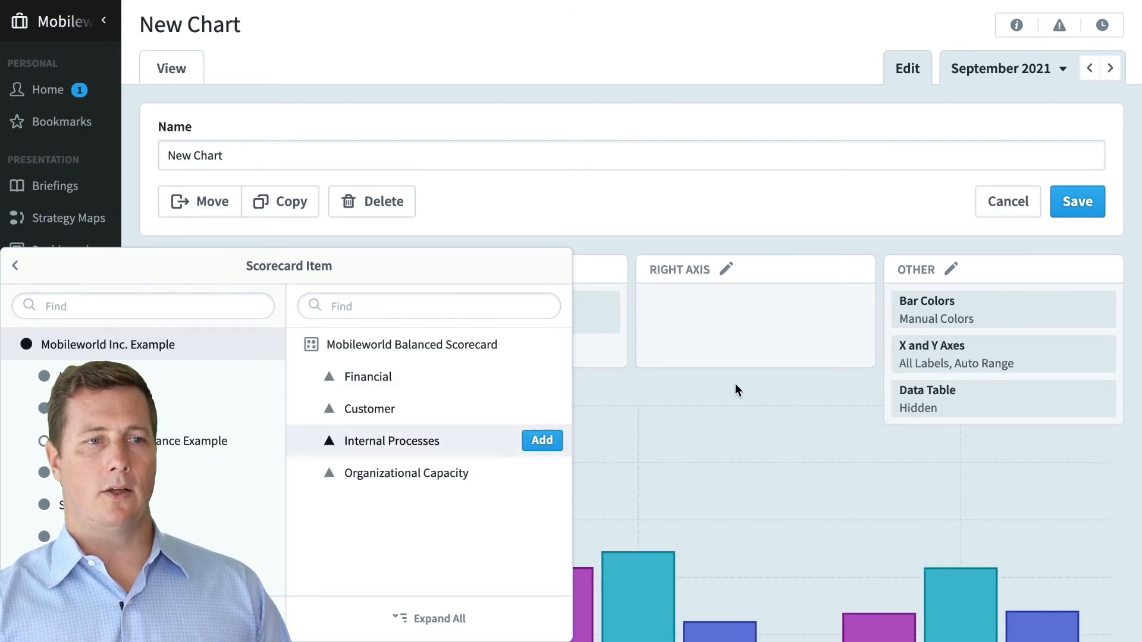
click(734, 383)
scroll(726, 423, down, 3)
mouse_move(724, 423)
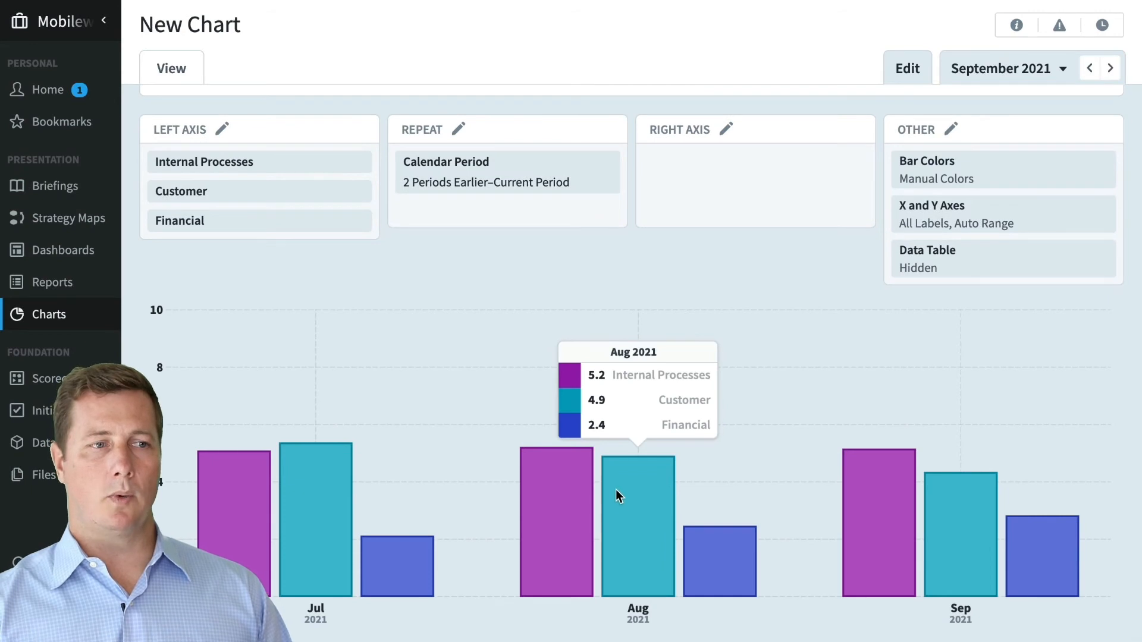
mouse_move(409, 486)
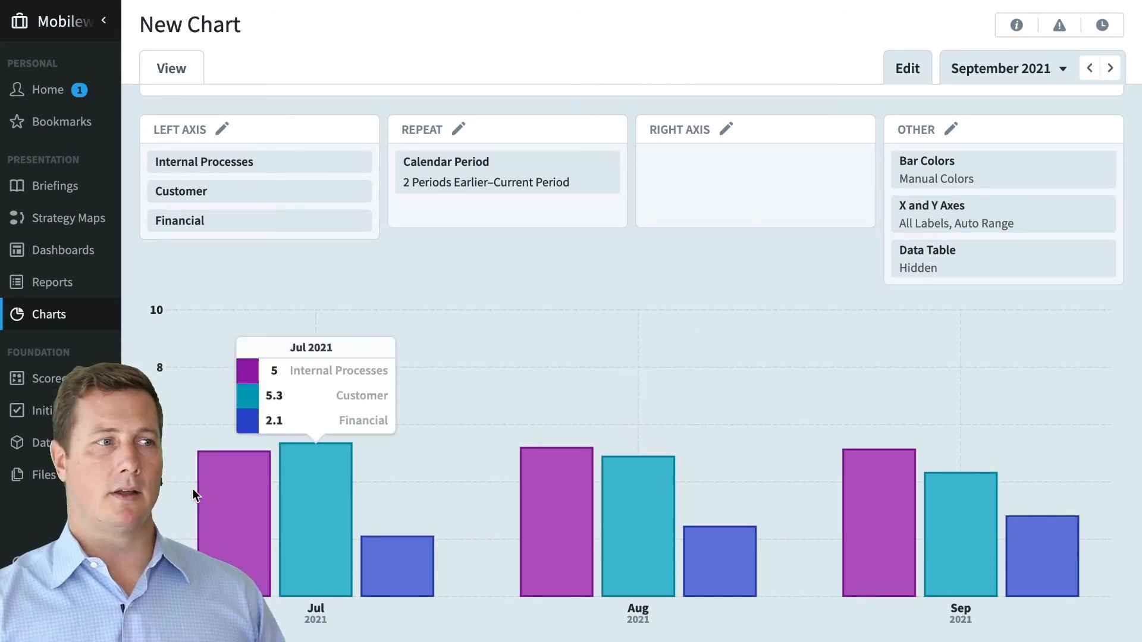
mouse_move(898, 499)
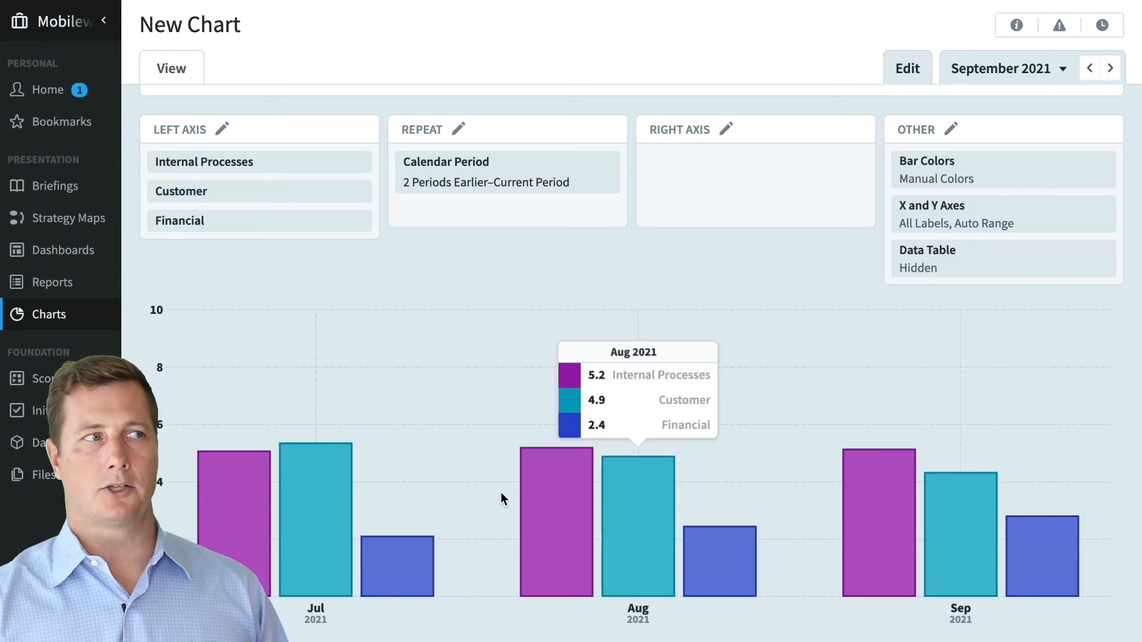
mouse_move(295, 149)
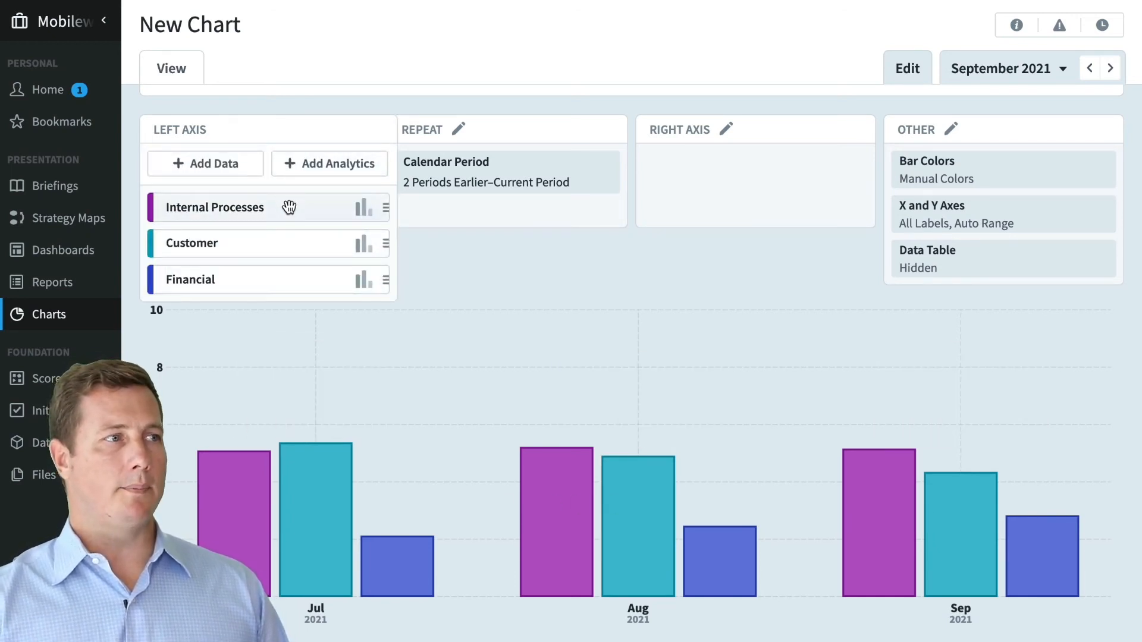
drag(289, 207, 288, 275)
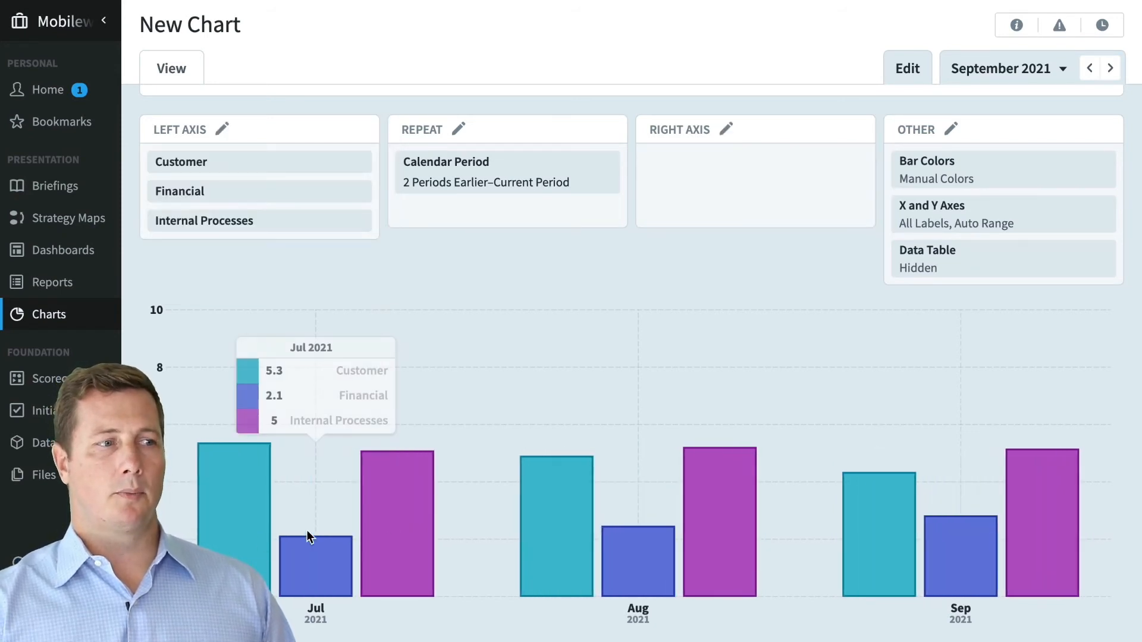
mouse_move(269, 159)
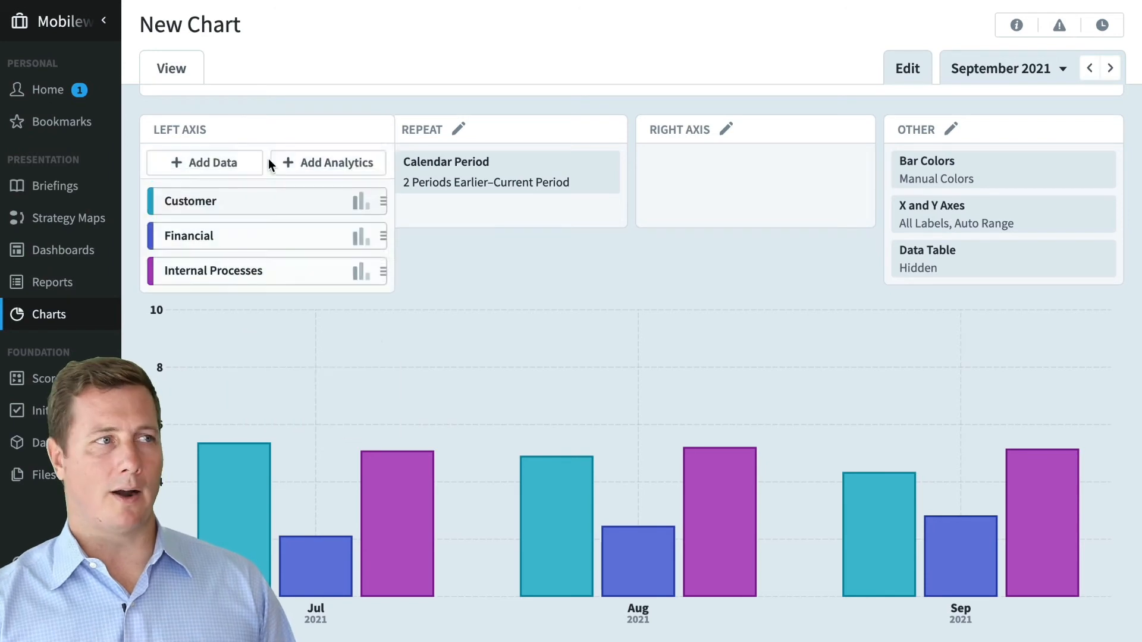
- Add Product Revenue from Financial > Increase Revenue as a line series
click(220, 166)
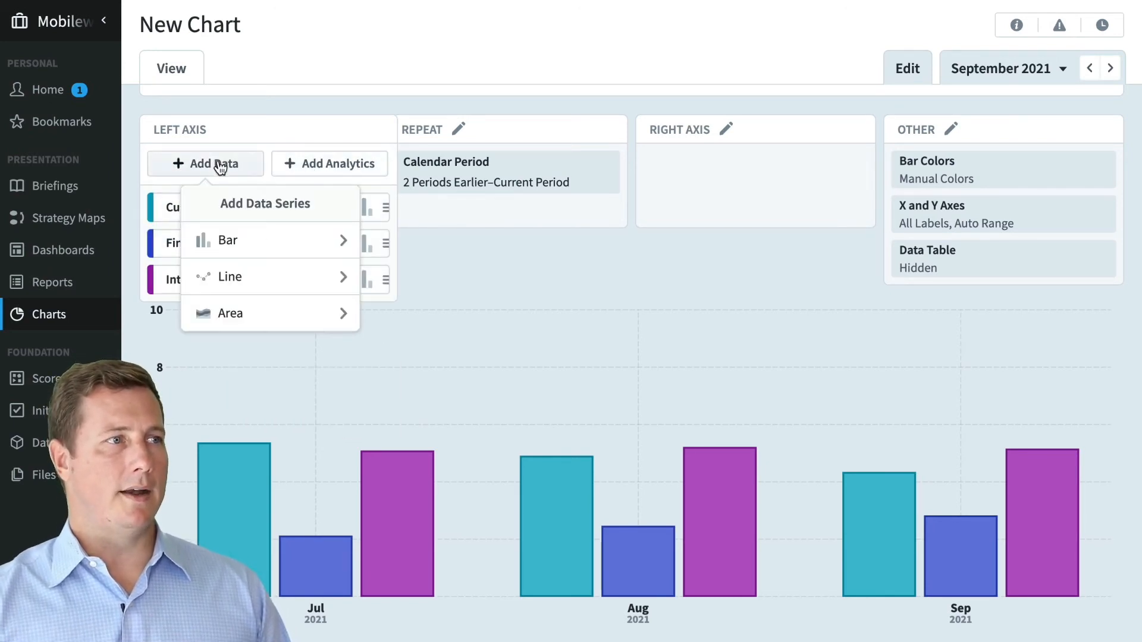
click(283, 280)
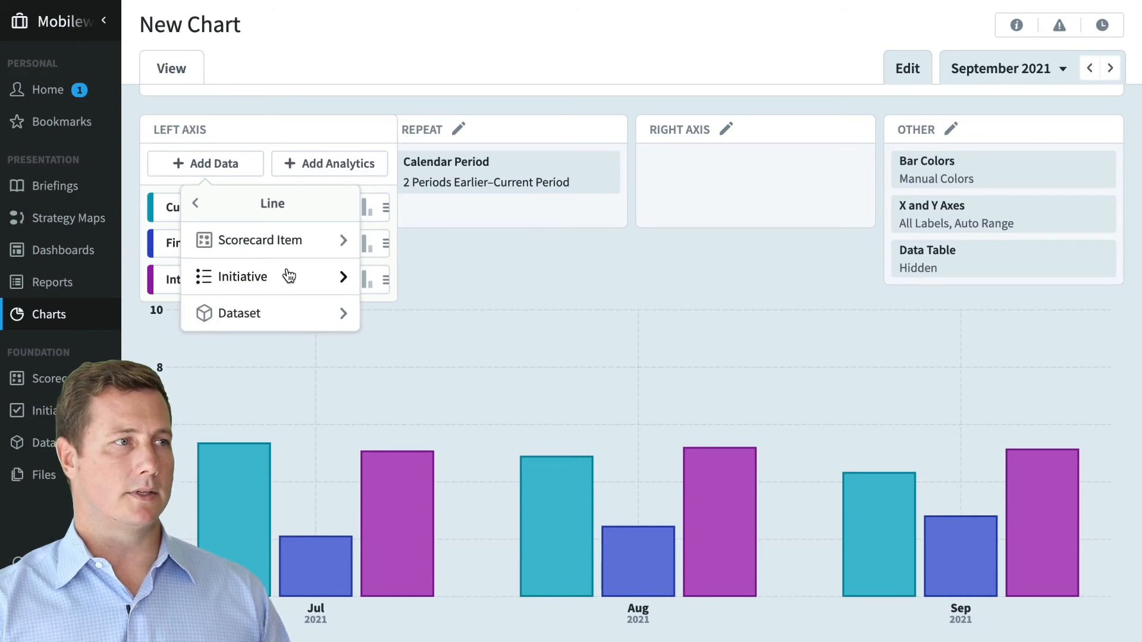
click(305, 240)
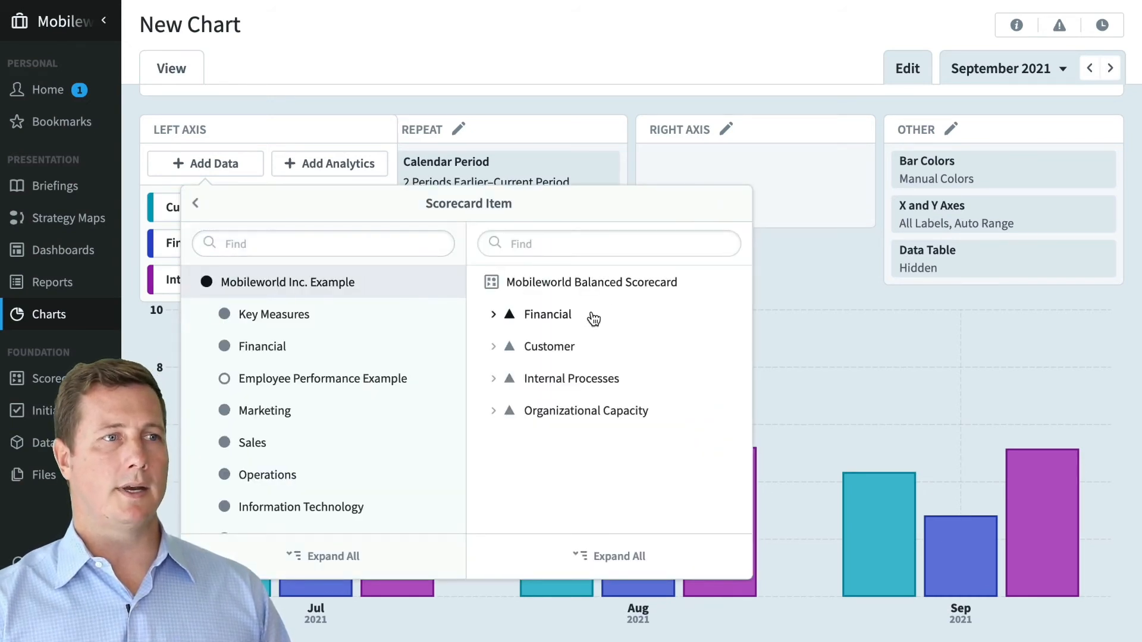
click(593, 319)
click(616, 351)
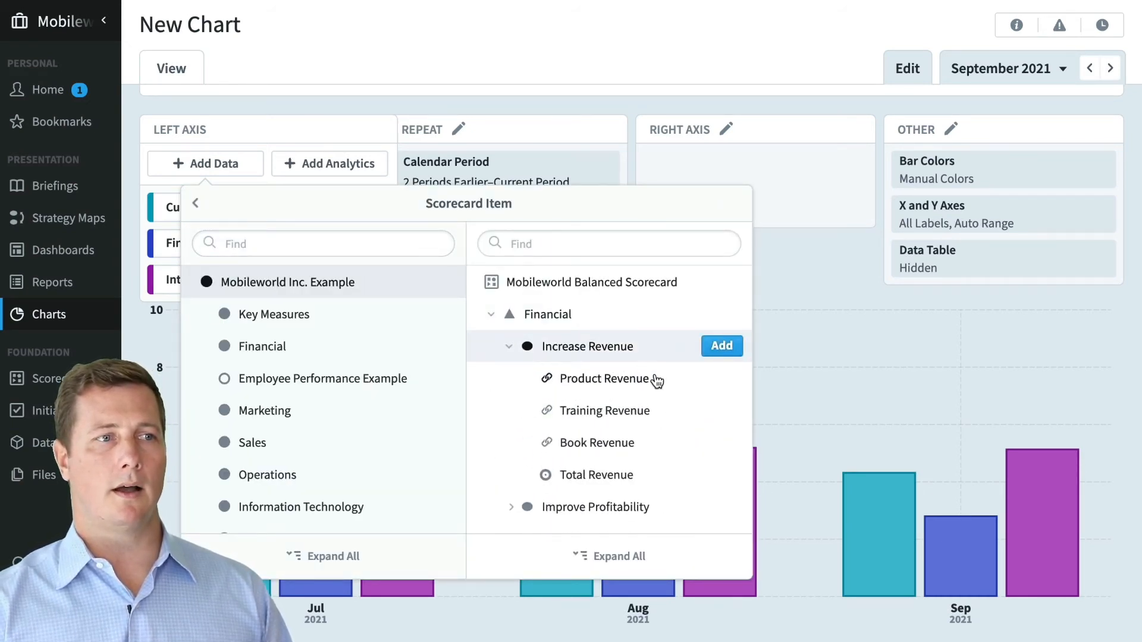
click(722, 379)
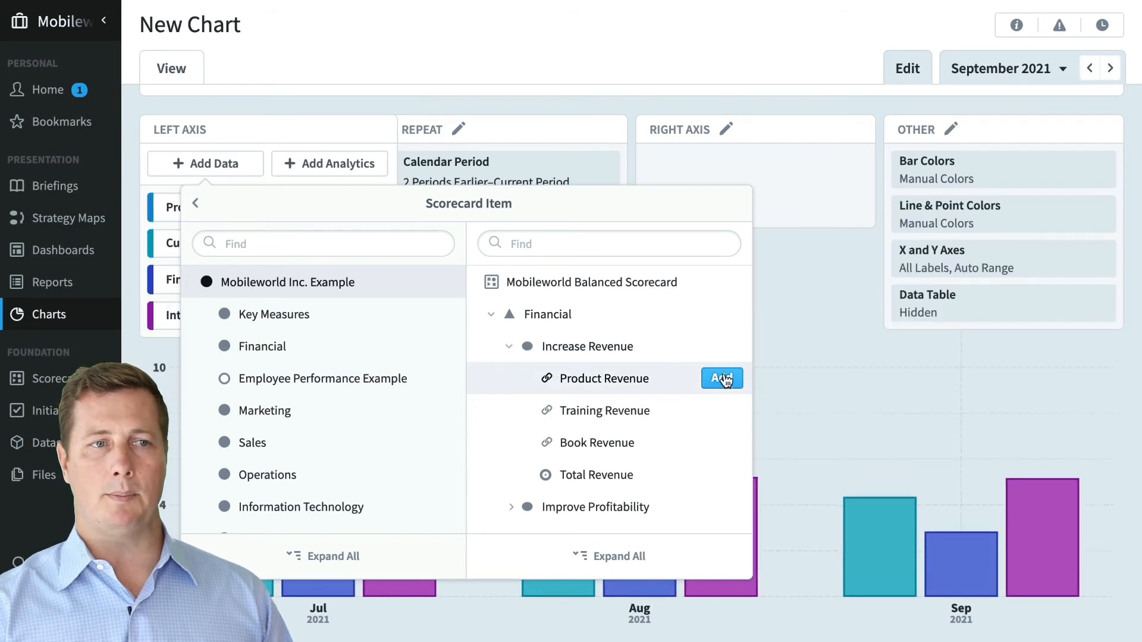
click(780, 298)
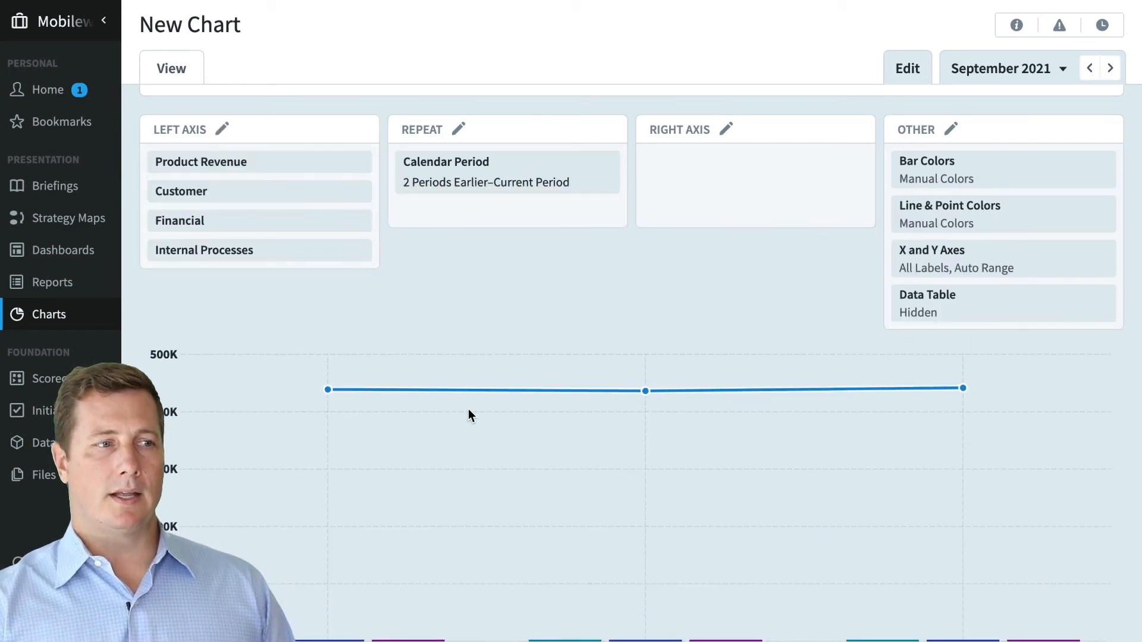
- Move the Product Revenue series onto the chart's Right Axis
scroll(467, 409, down, 1)
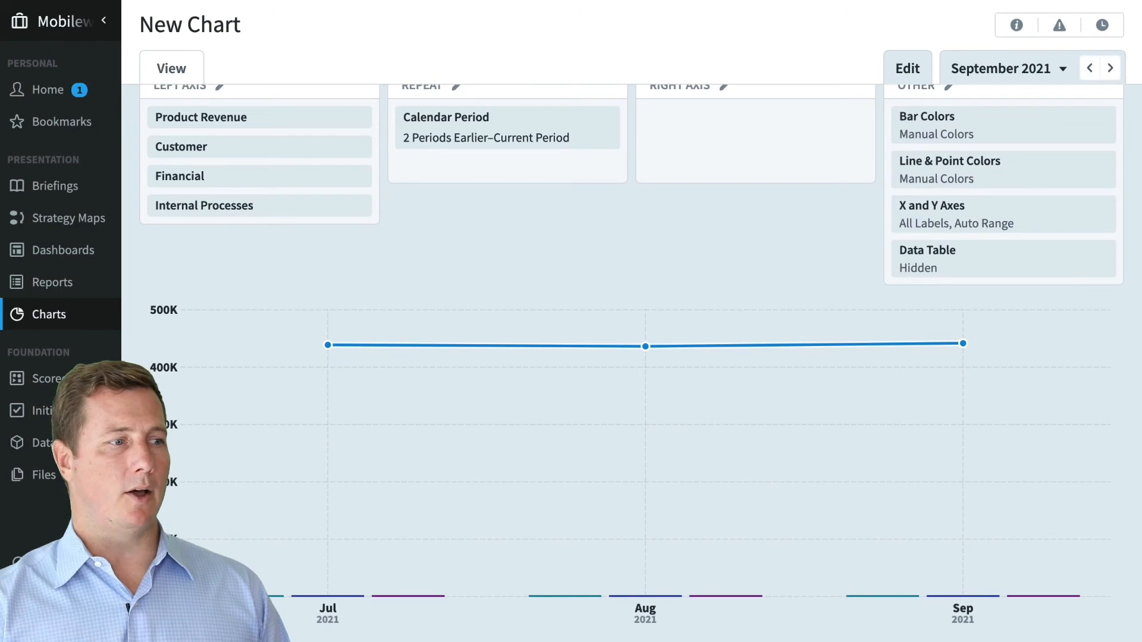
mouse_move(327, 345)
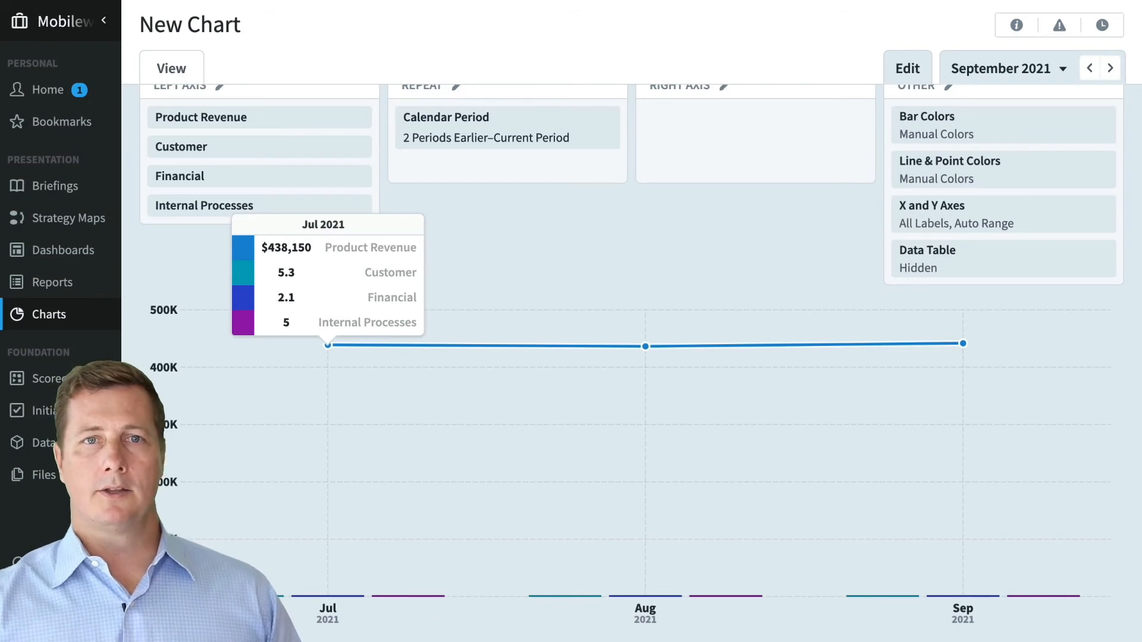
mouse_move(270, 113)
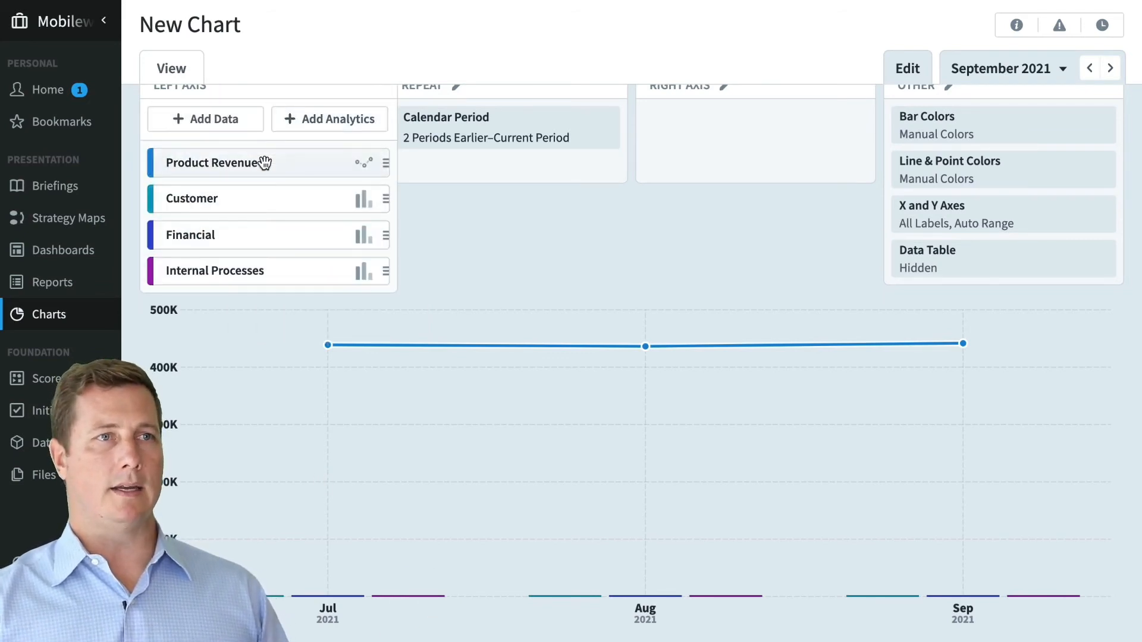
drag(244, 161, 693, 163)
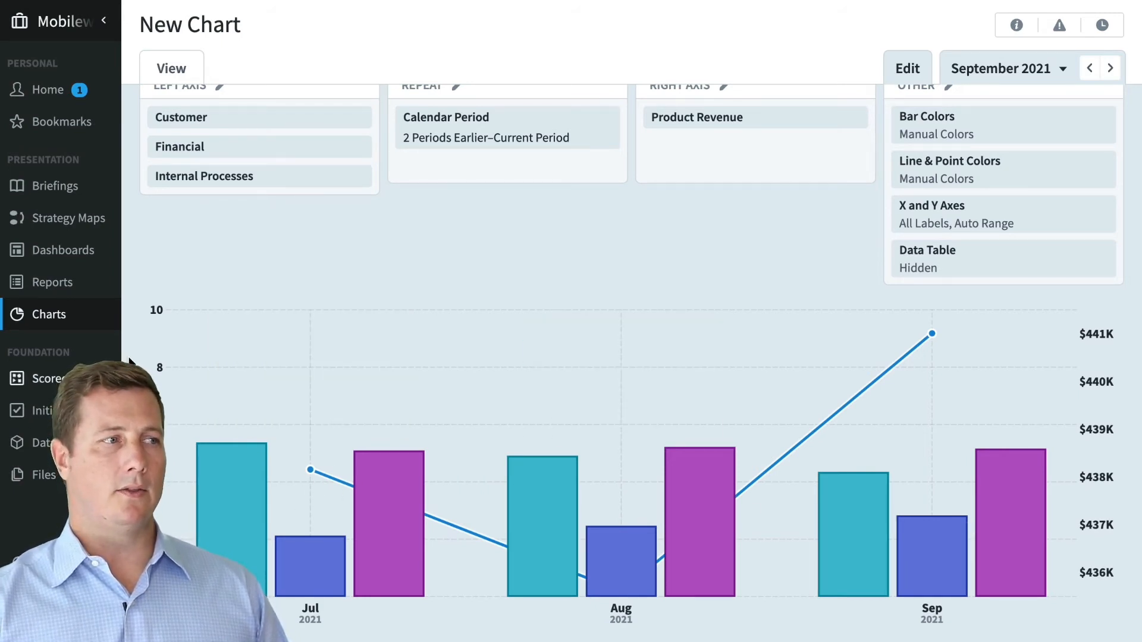
- Delete the Product Revenue series from the chart's Right Axis
mouse_move(431, 424)
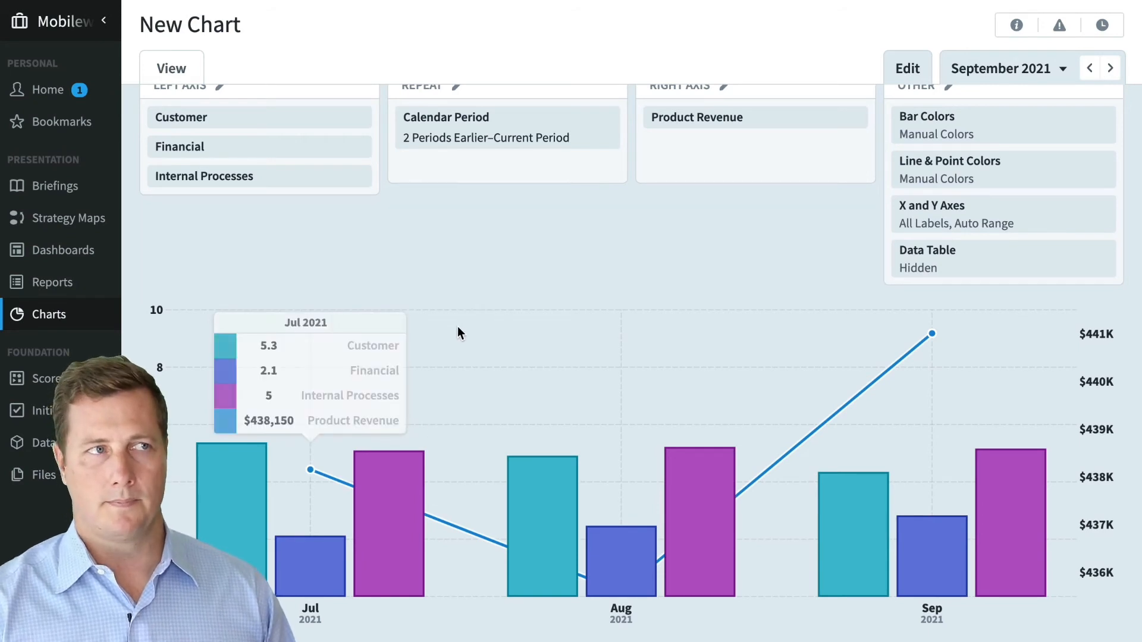
scroll(459, 331, up, 2)
click(470, 228)
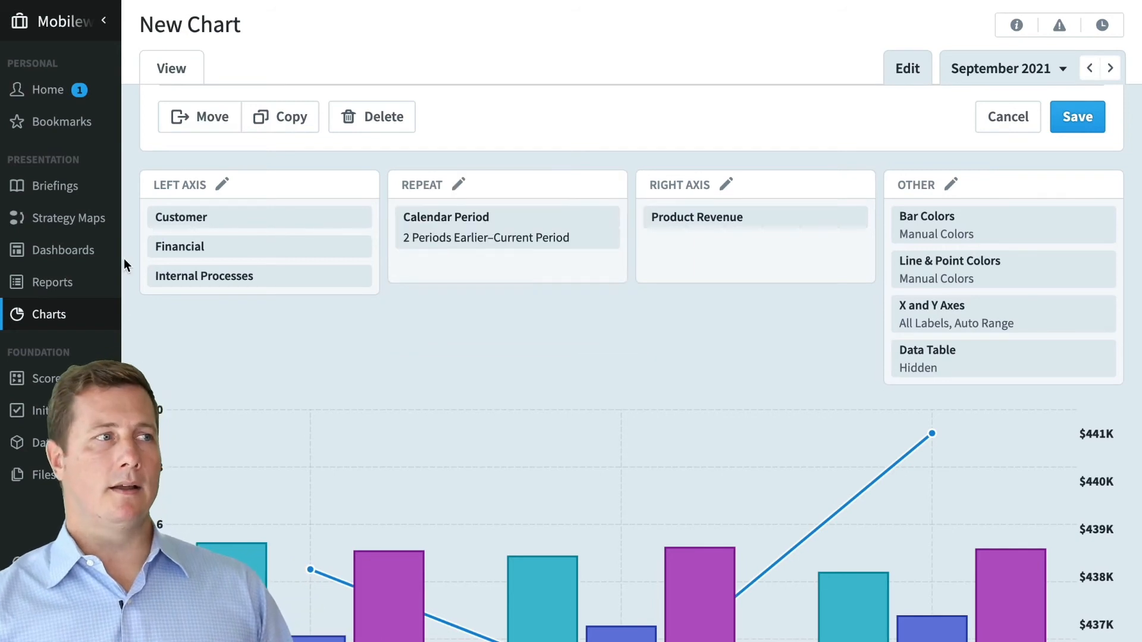
click(176, 241)
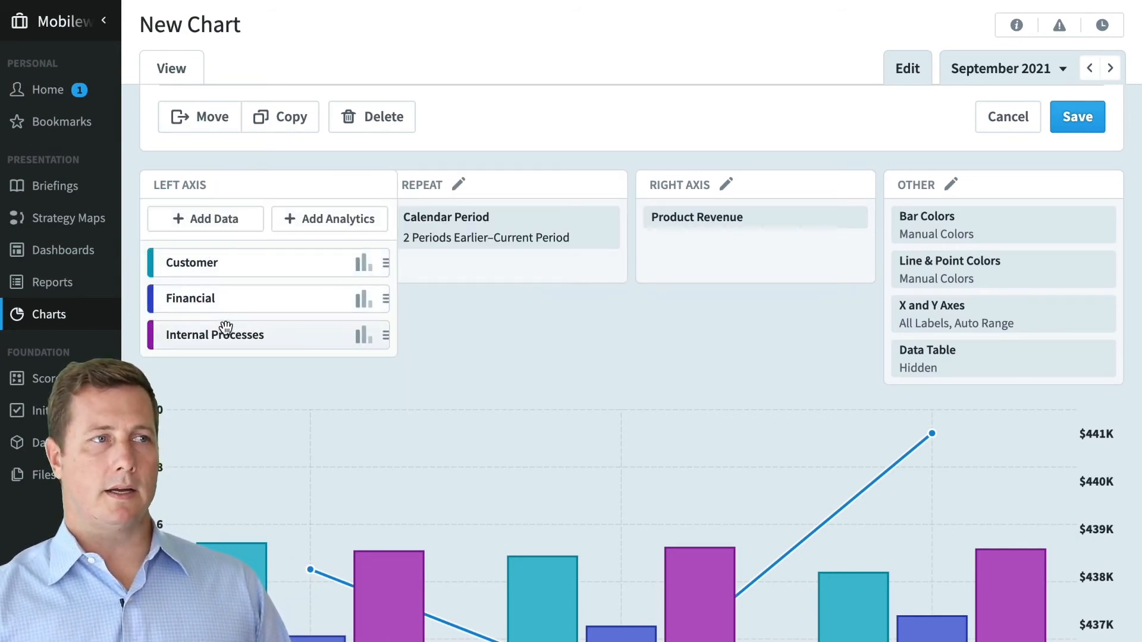
click(480, 259)
click(714, 217)
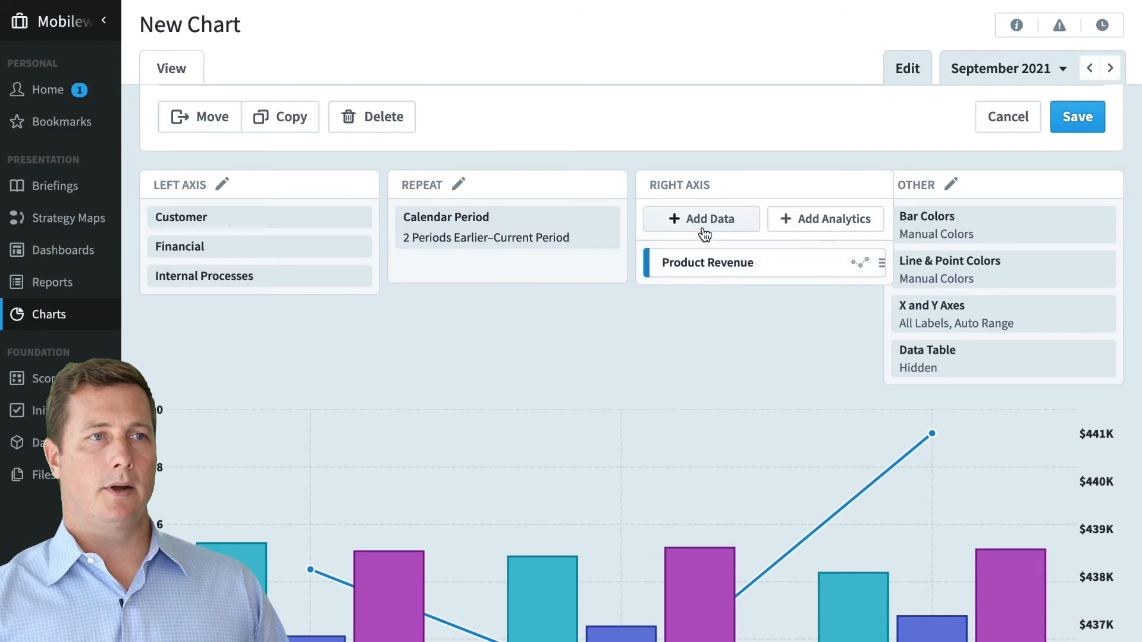
click(761, 262)
click(947, 471)
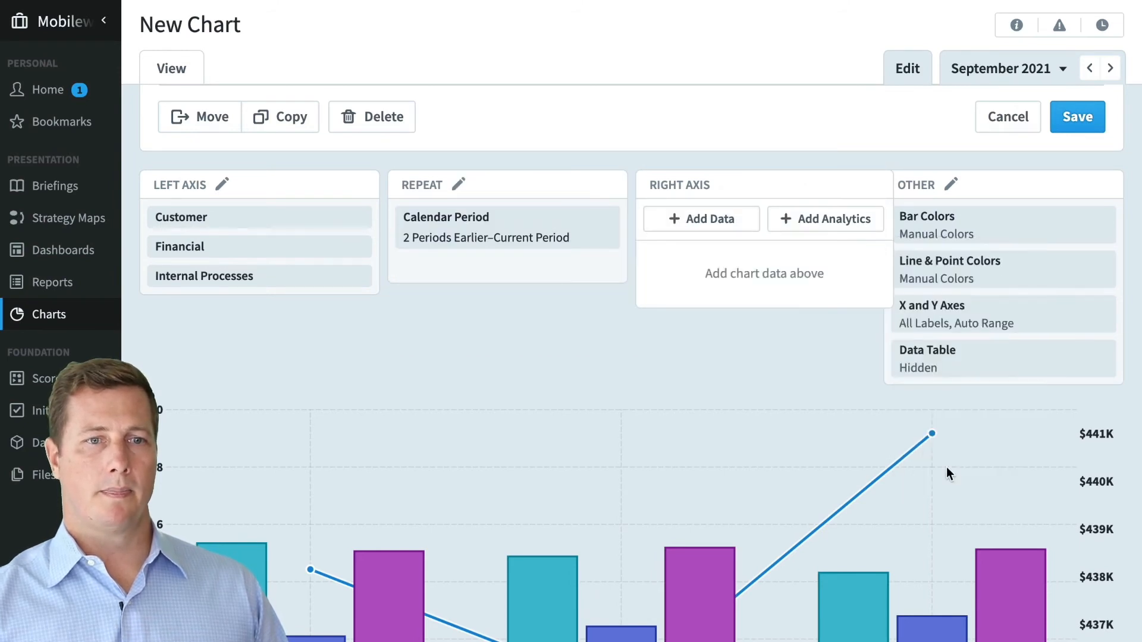
click(508, 256)
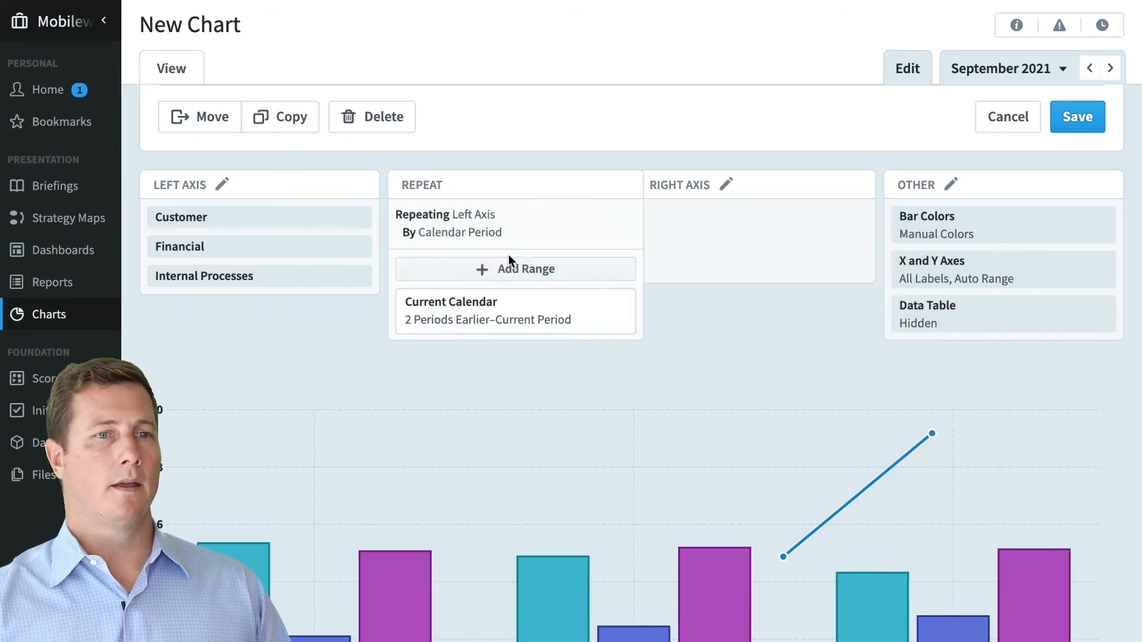
- Edit the Current Calendar range to show from 4 Periods Earlier through the current period
click(485, 325)
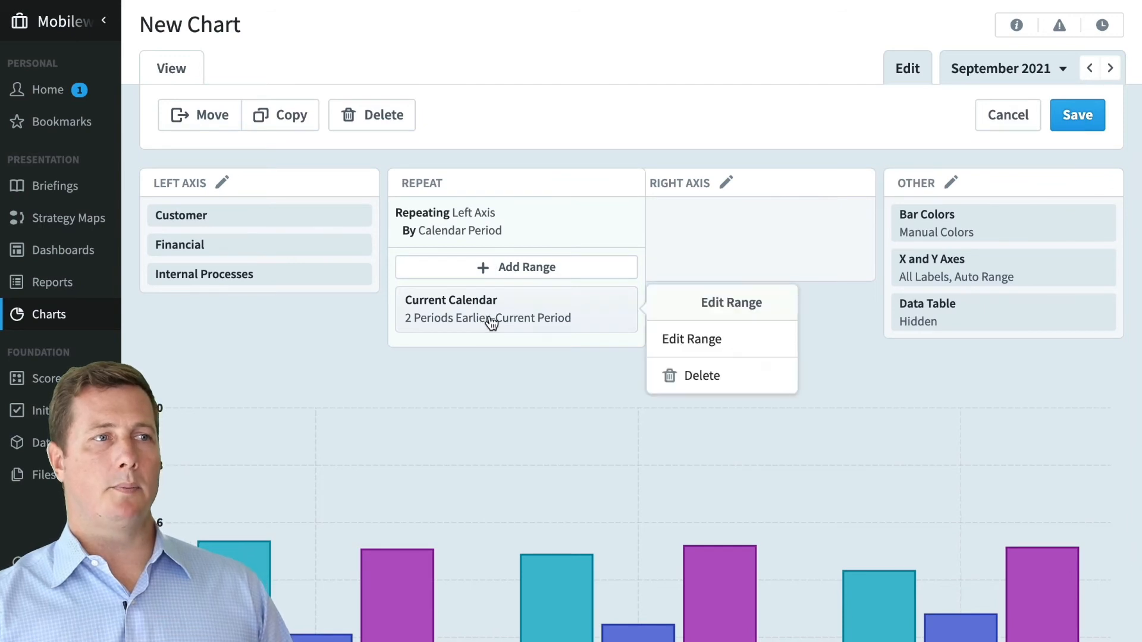
click(706, 344)
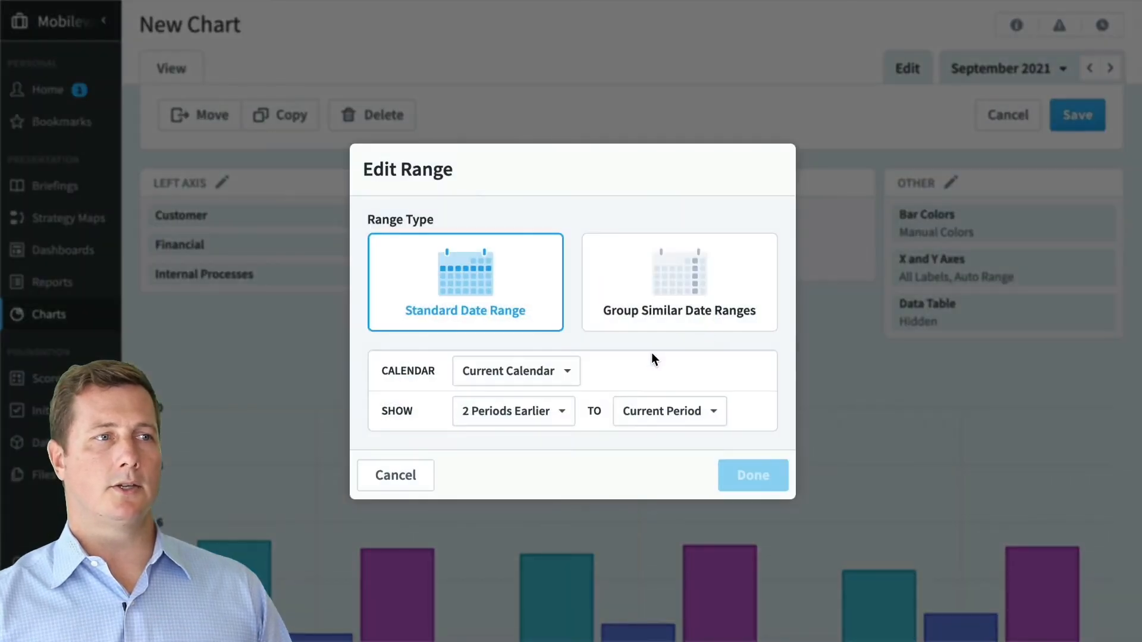
click(521, 411)
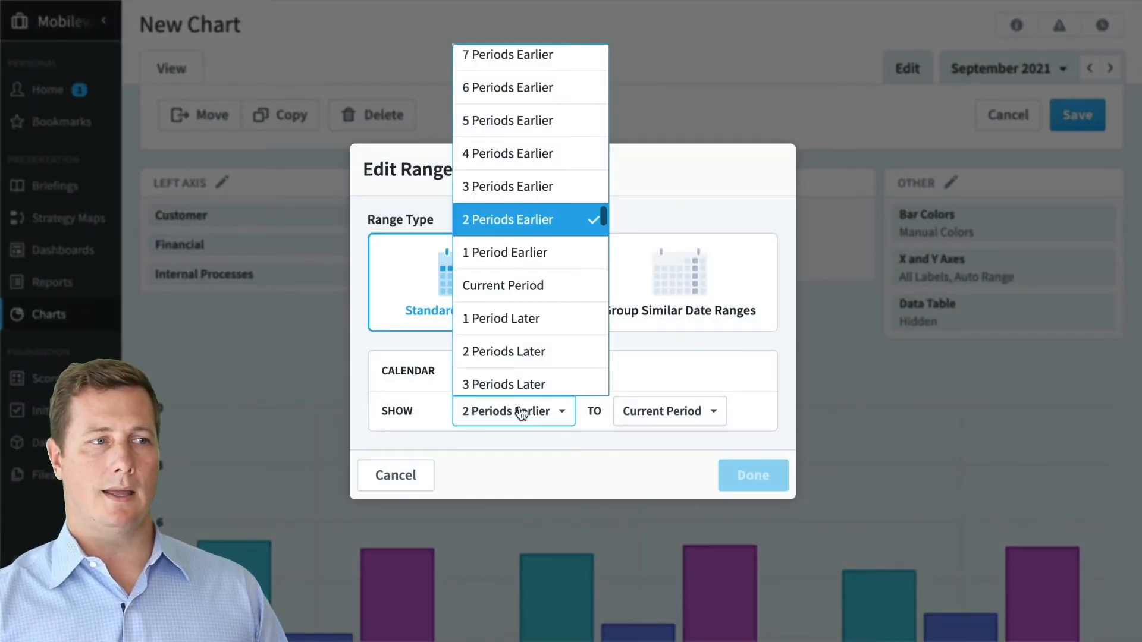
click(492, 161)
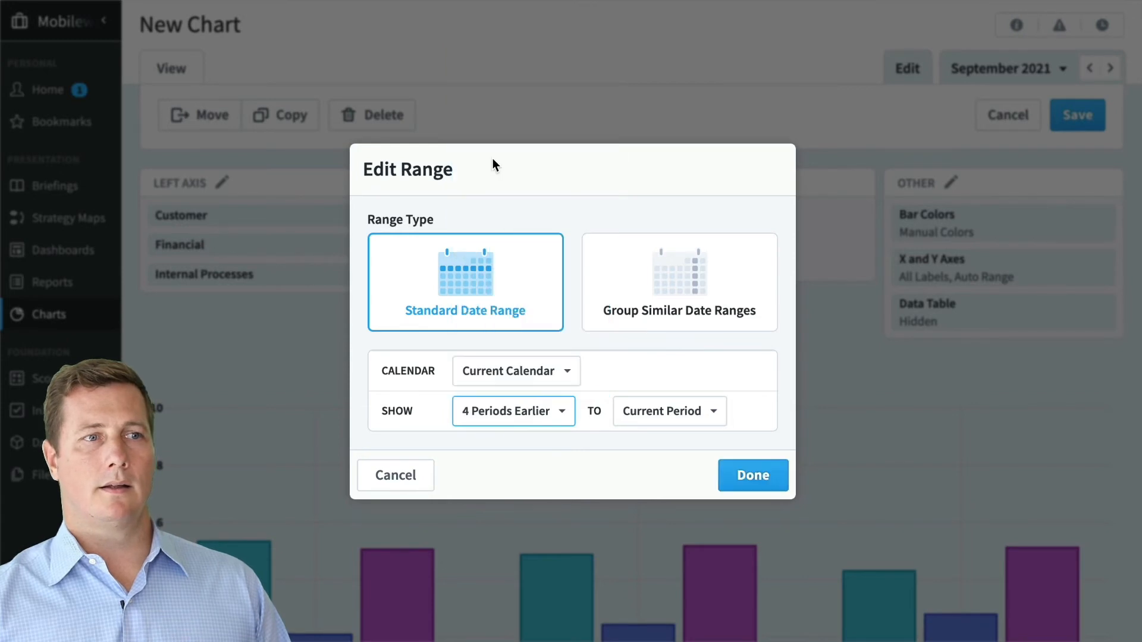
click(735, 473)
scroll(736, 467, down, 2)
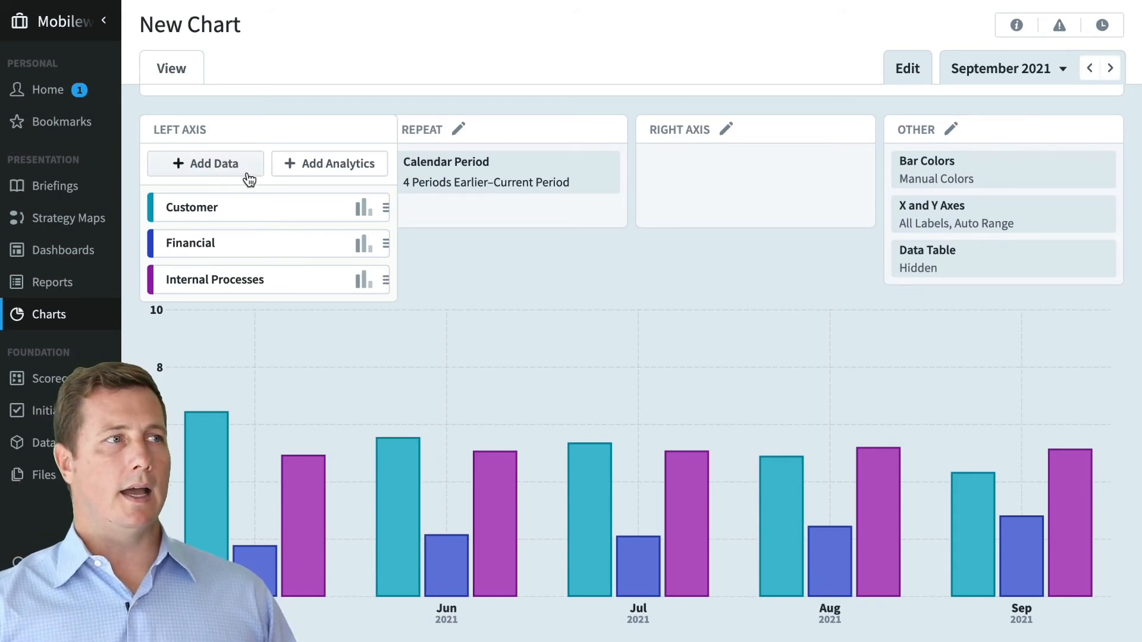
- Add a Trend Line to the left axis, coloured green at full opacity
click(337, 168)
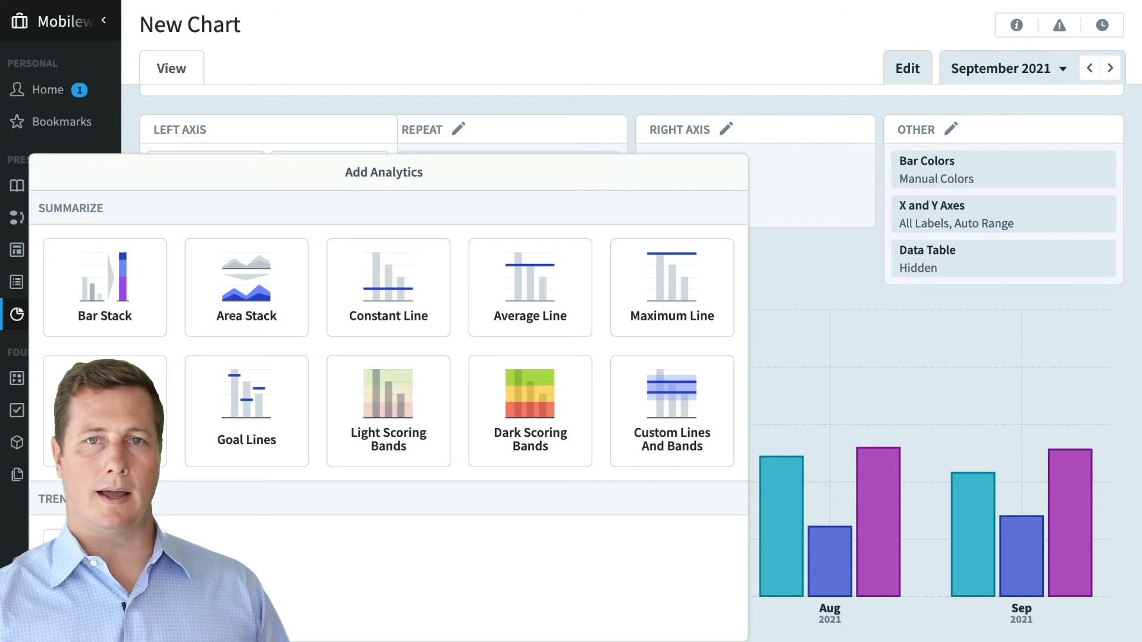
click(671, 412)
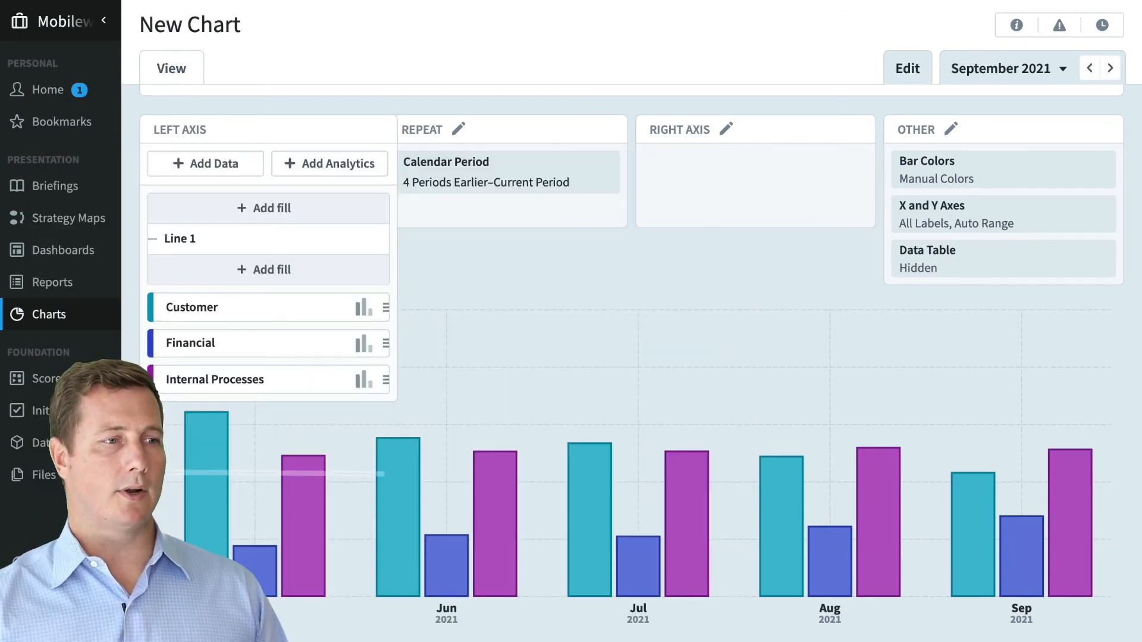
click(267, 239)
click(476, 374)
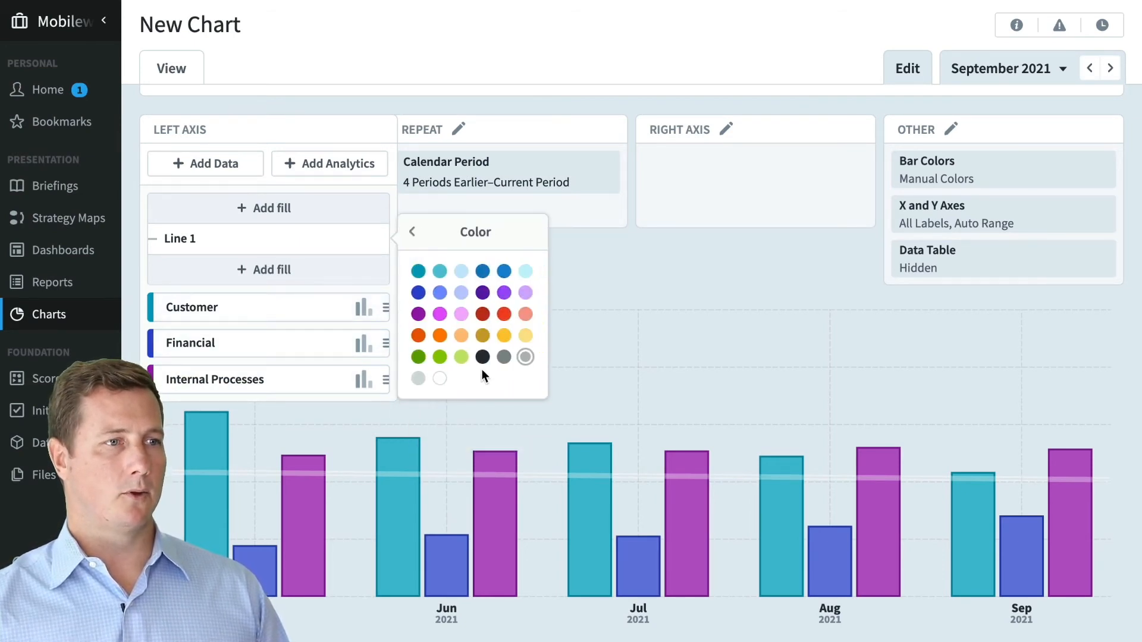
click(414, 359)
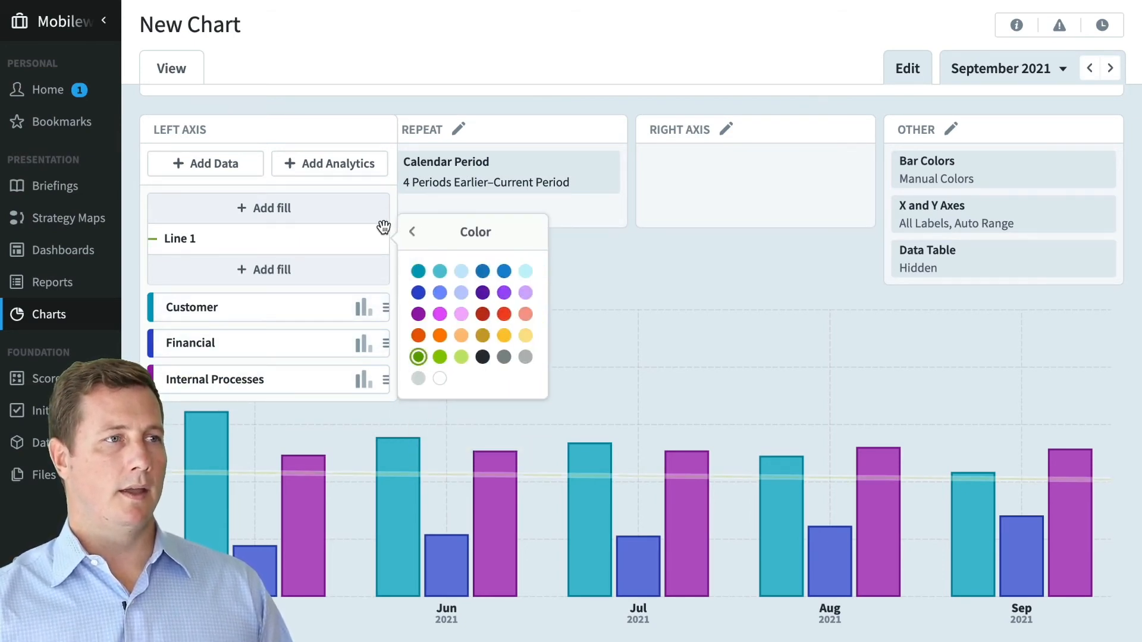
click(409, 231)
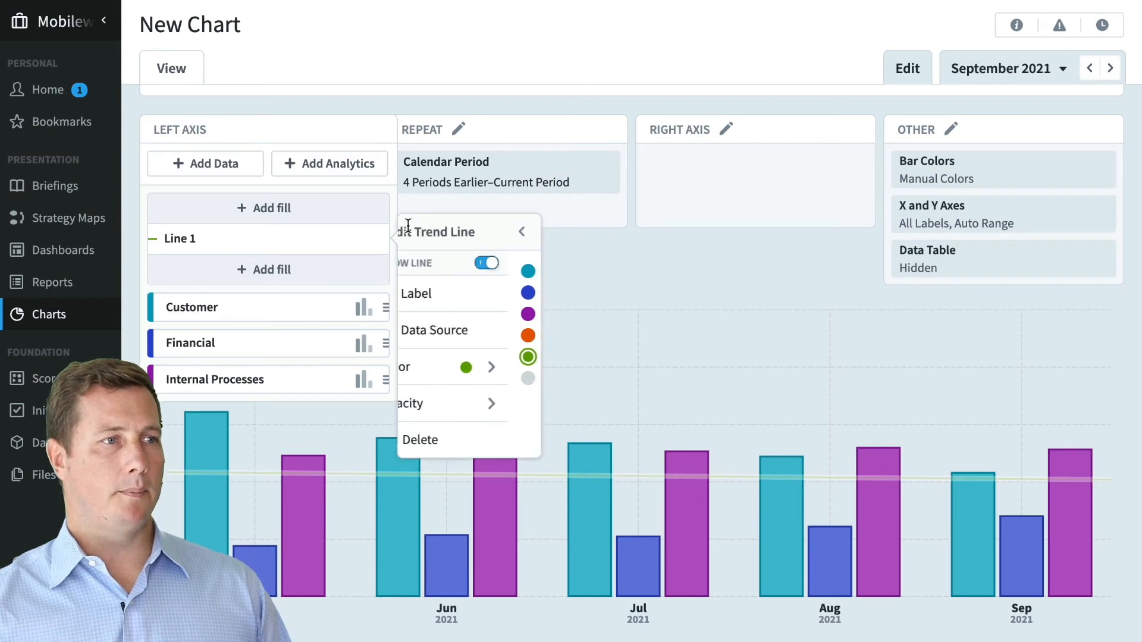
click(502, 410)
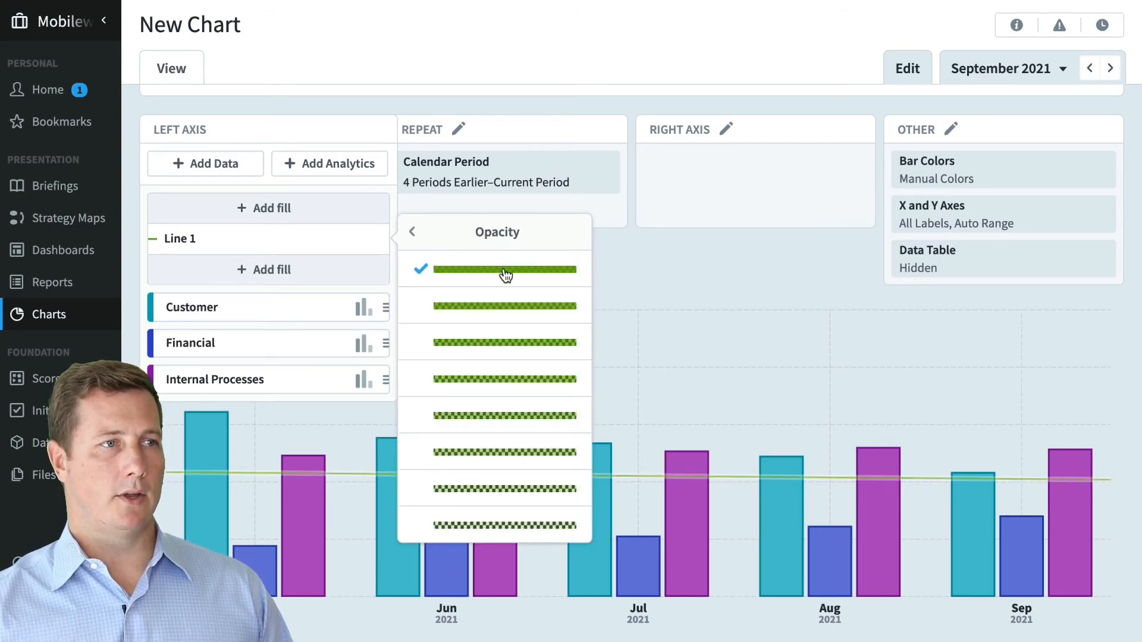
click(628, 294)
mouse_move(310, 470)
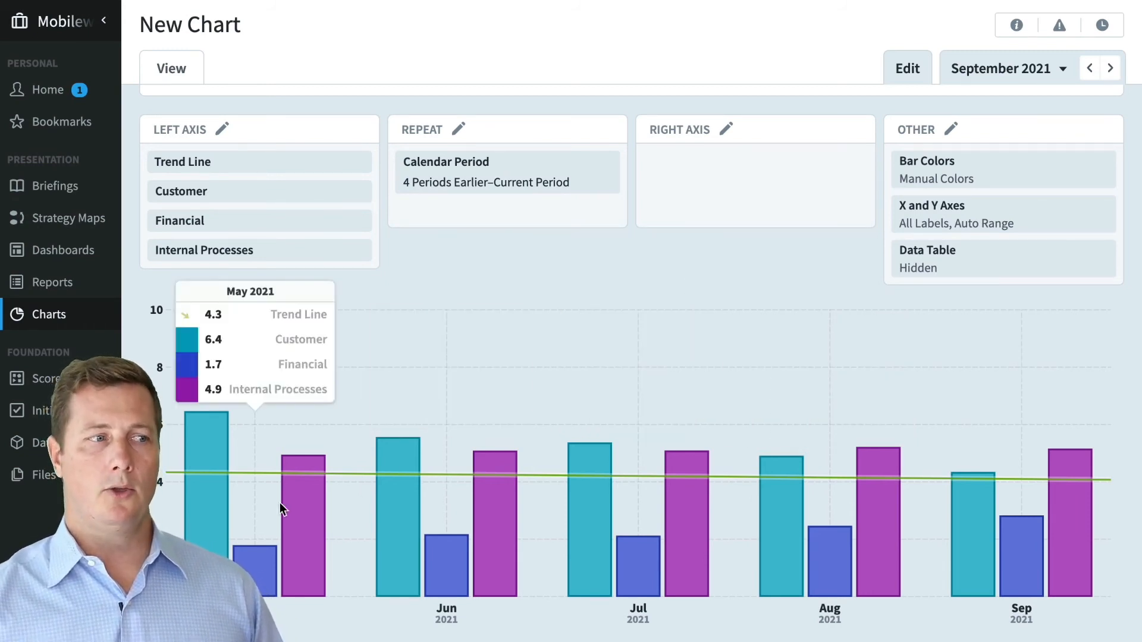
- Set the Line 1 trend line's source data series to Financial
click(263, 252)
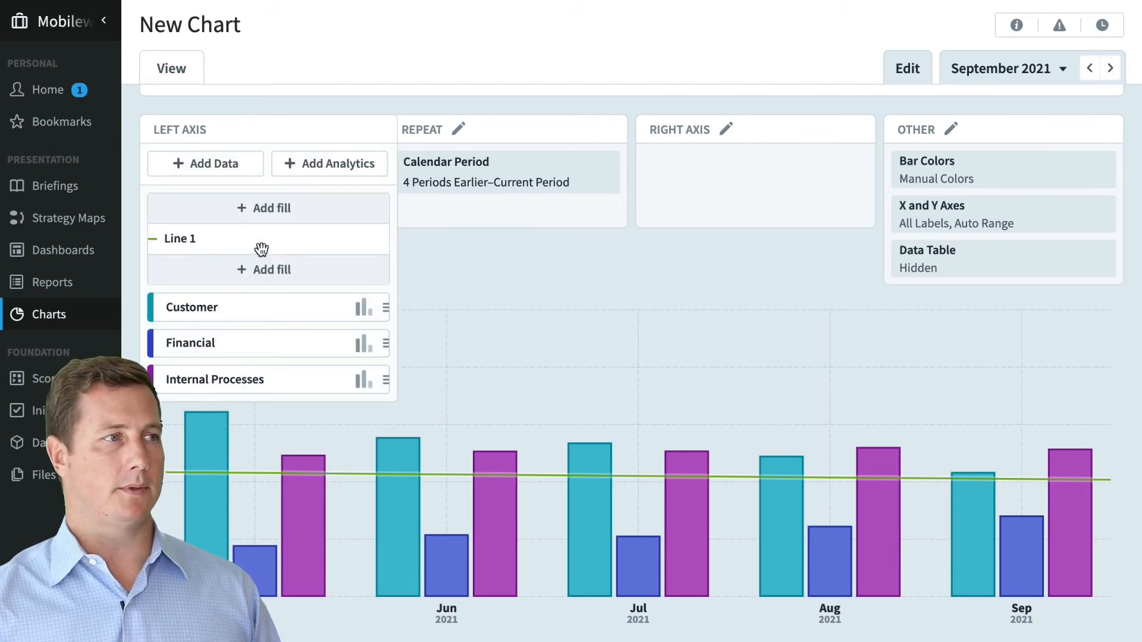
click(262, 243)
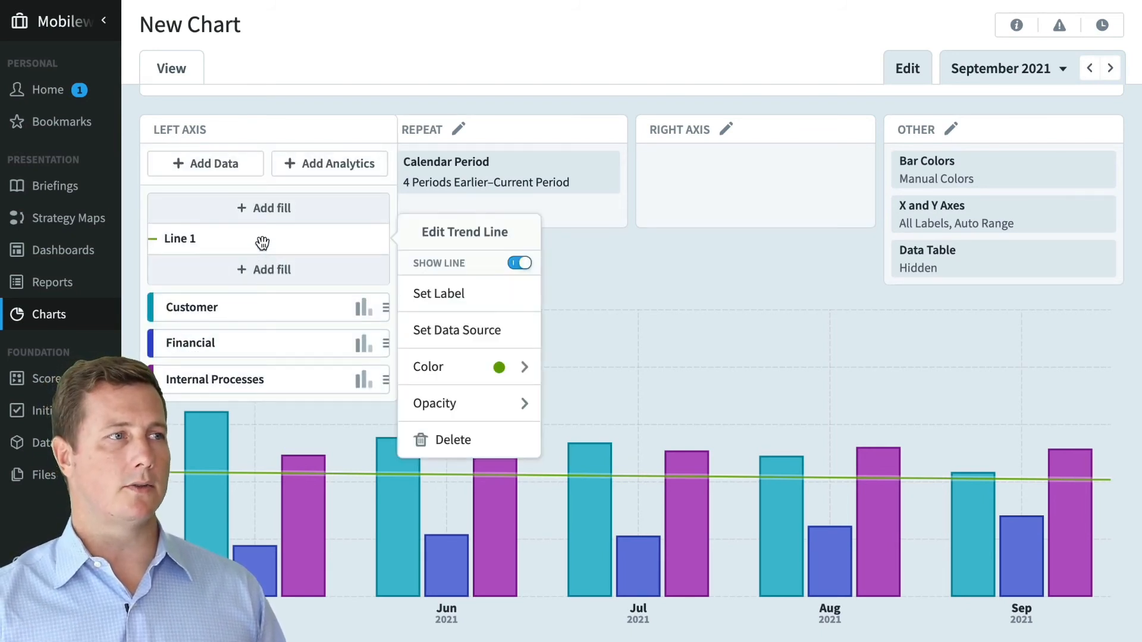
click(458, 338)
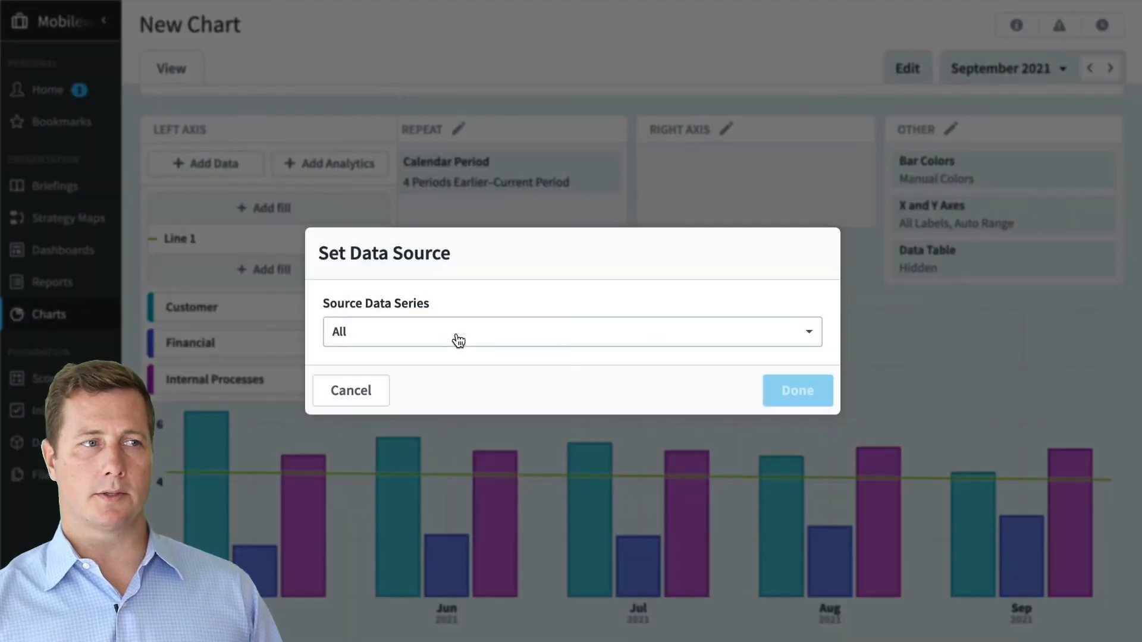
click(421, 339)
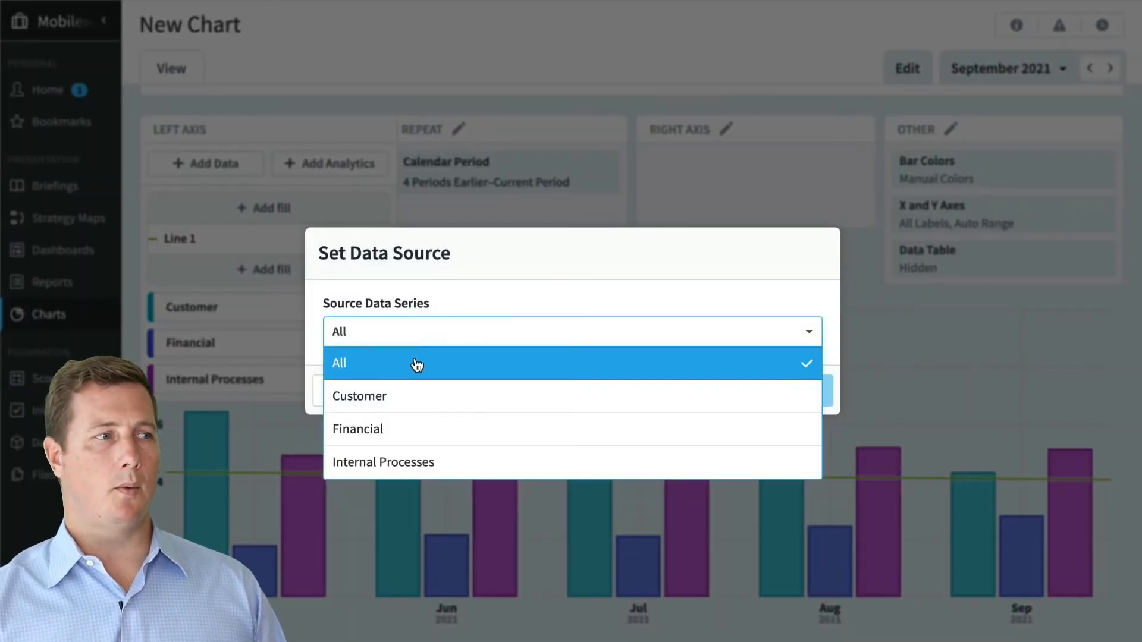
click(423, 429)
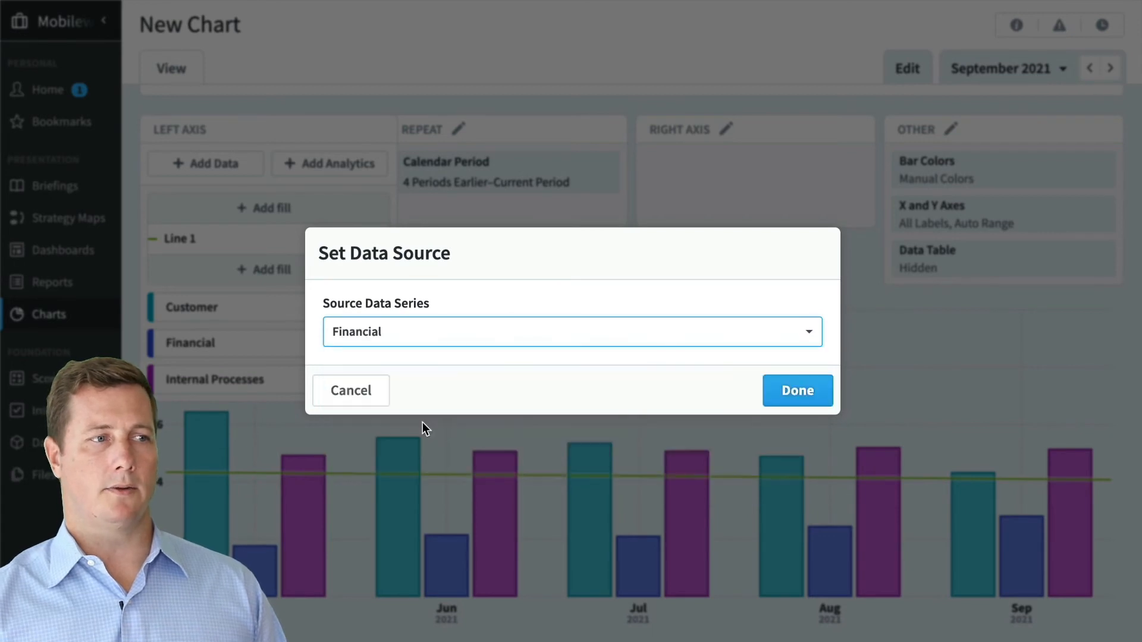
click(830, 398)
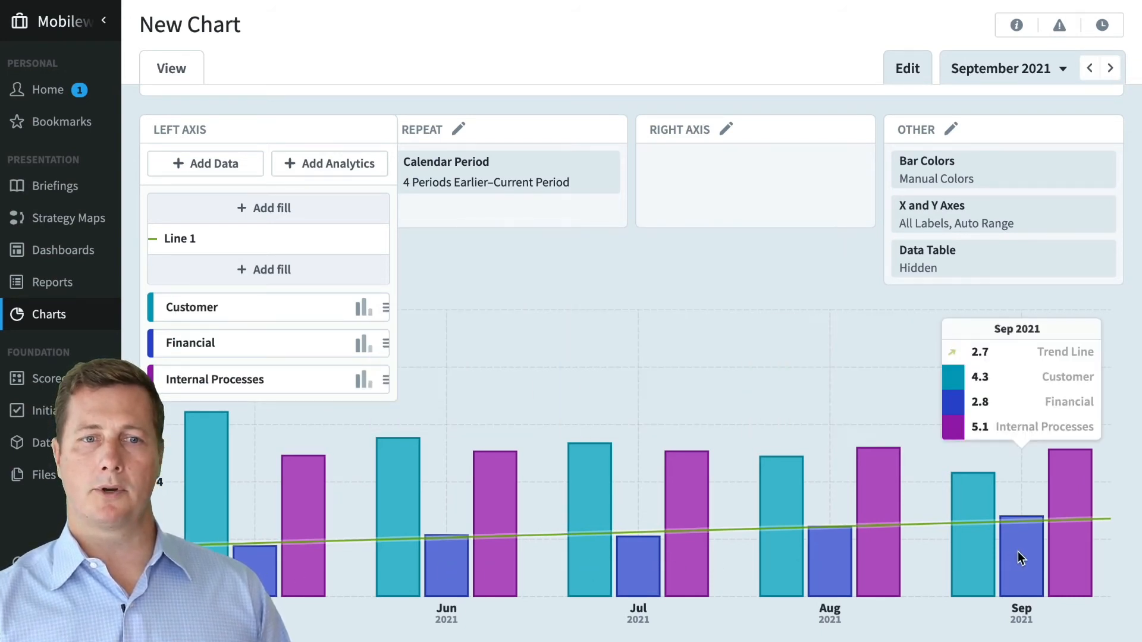
- Turn on Show Fill under Line 1 and move it below the Financial series
click(299, 269)
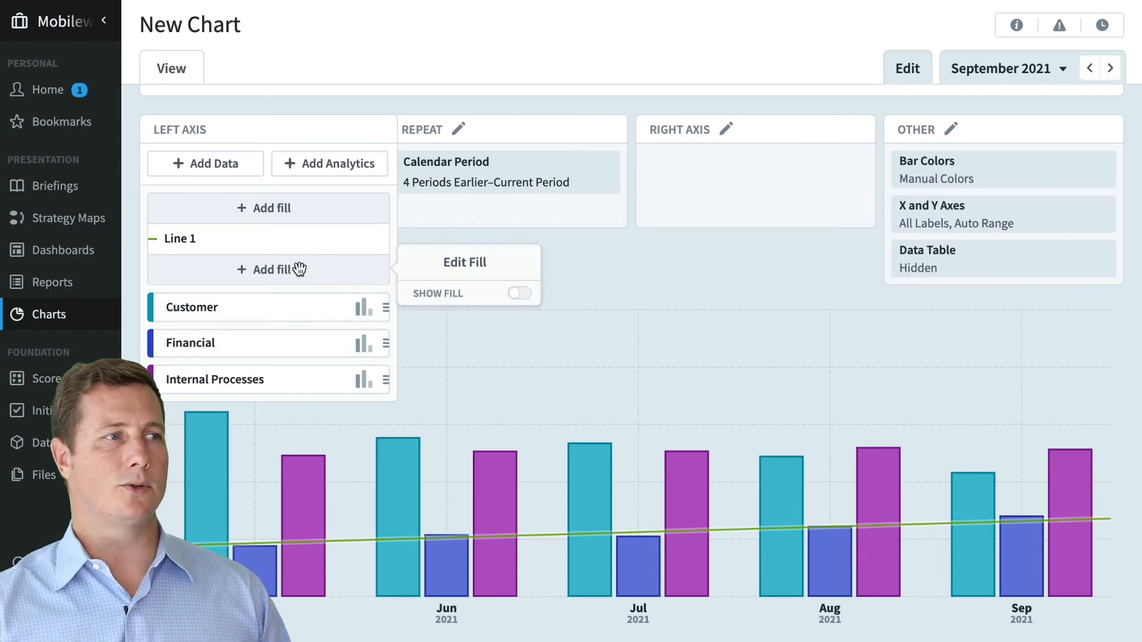
click(520, 293)
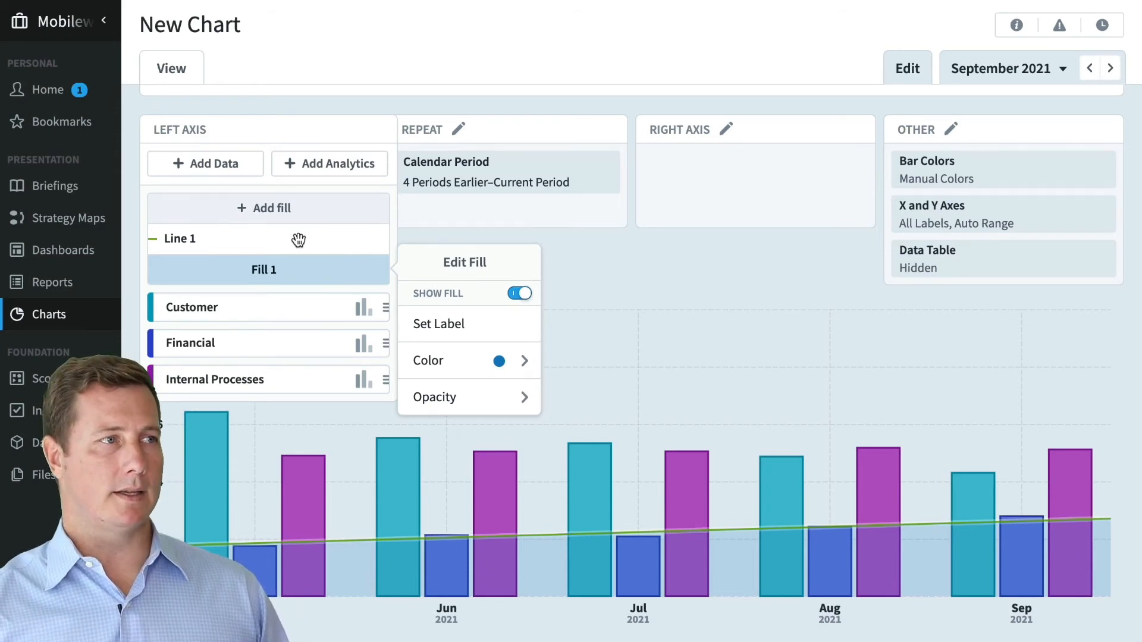
drag(298, 240, 295, 367)
click(418, 624)
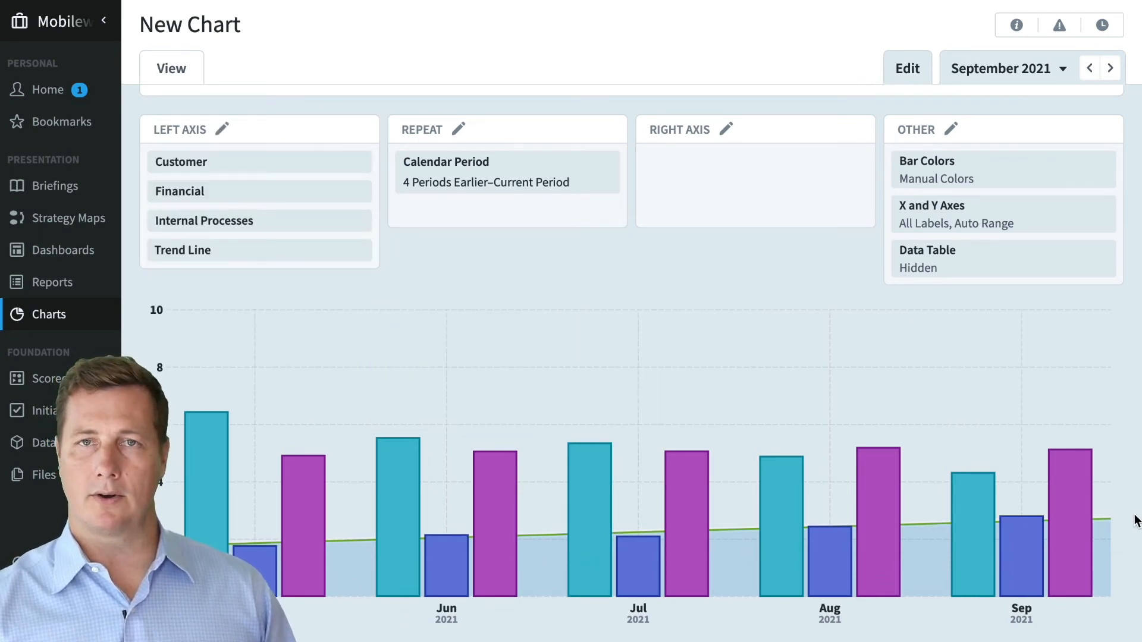
mouse_move(1104, 511)
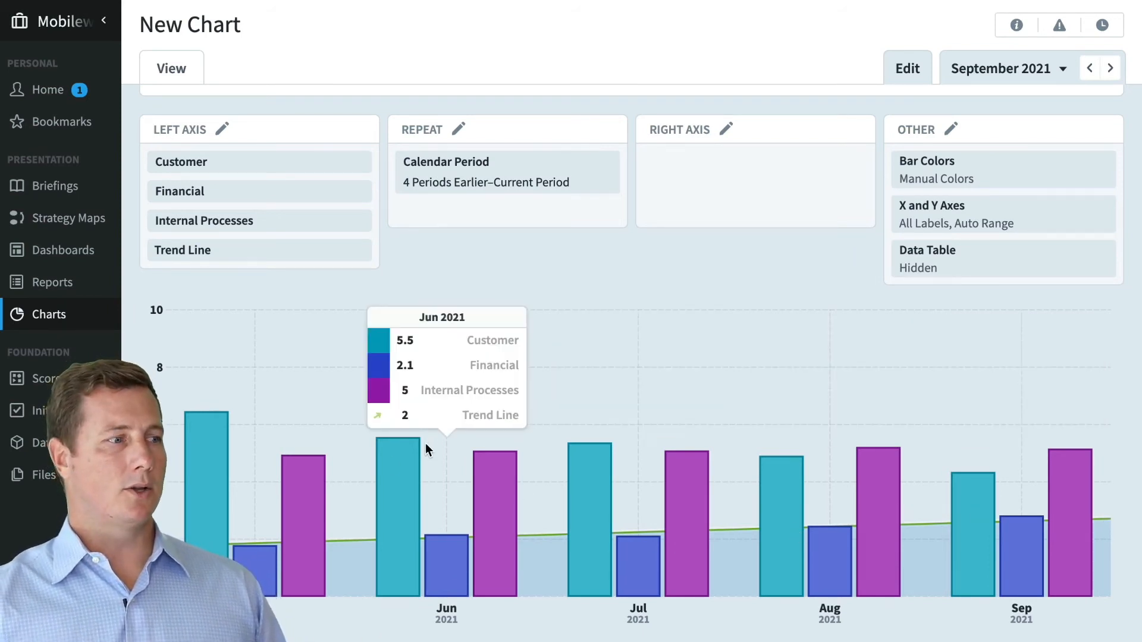
- Save the current chart and create another new chart with the Blank layout
click(105, 620)
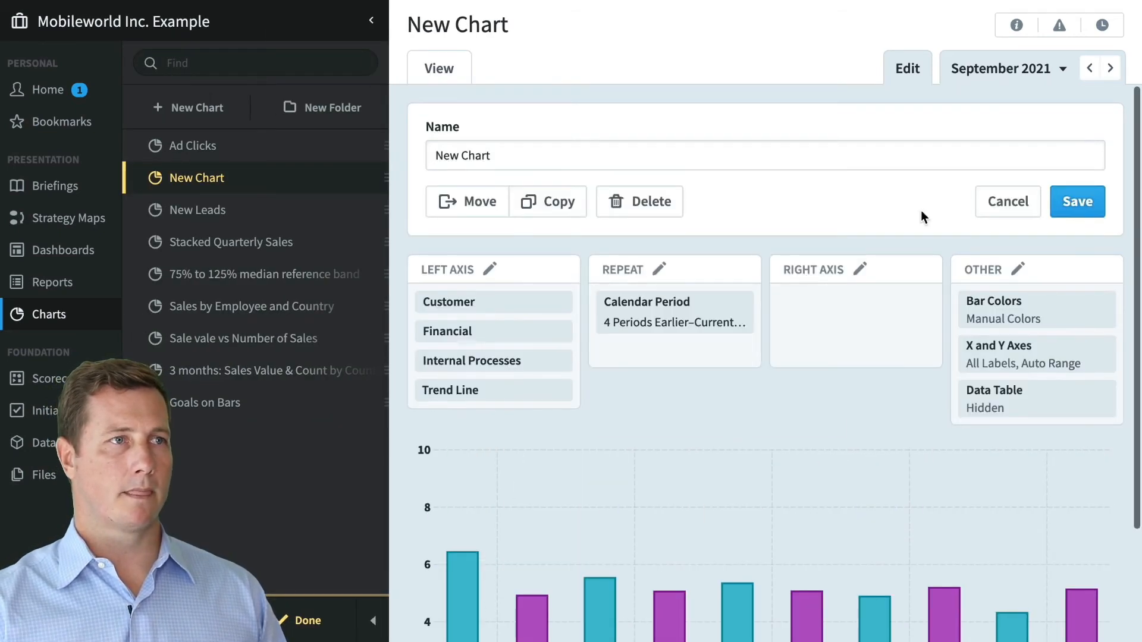
click(1092, 204)
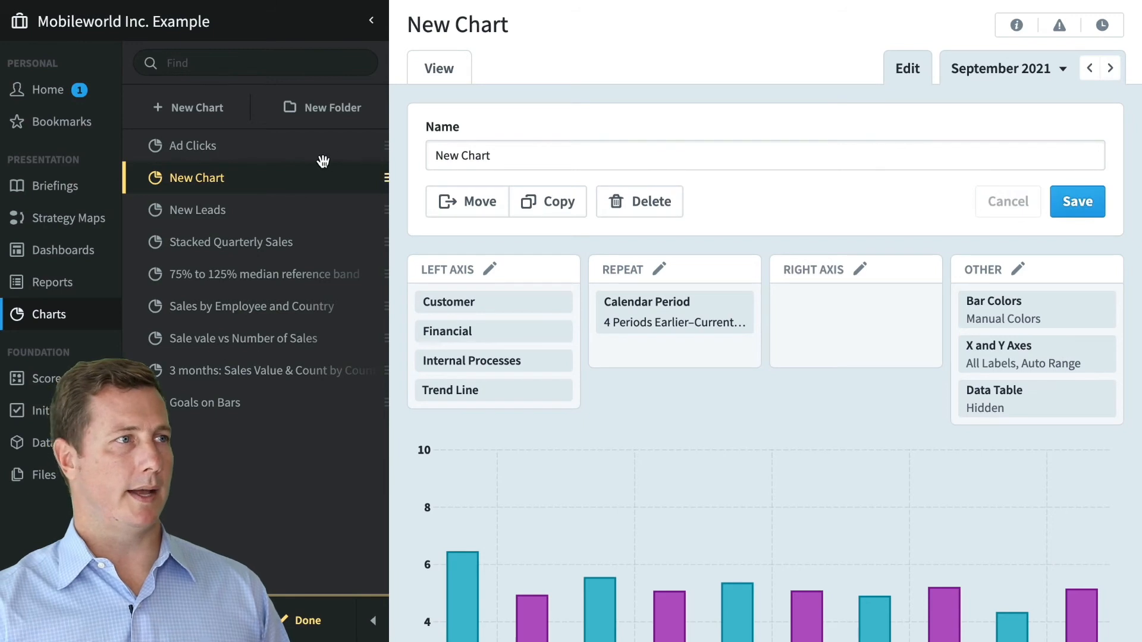
click(216, 121)
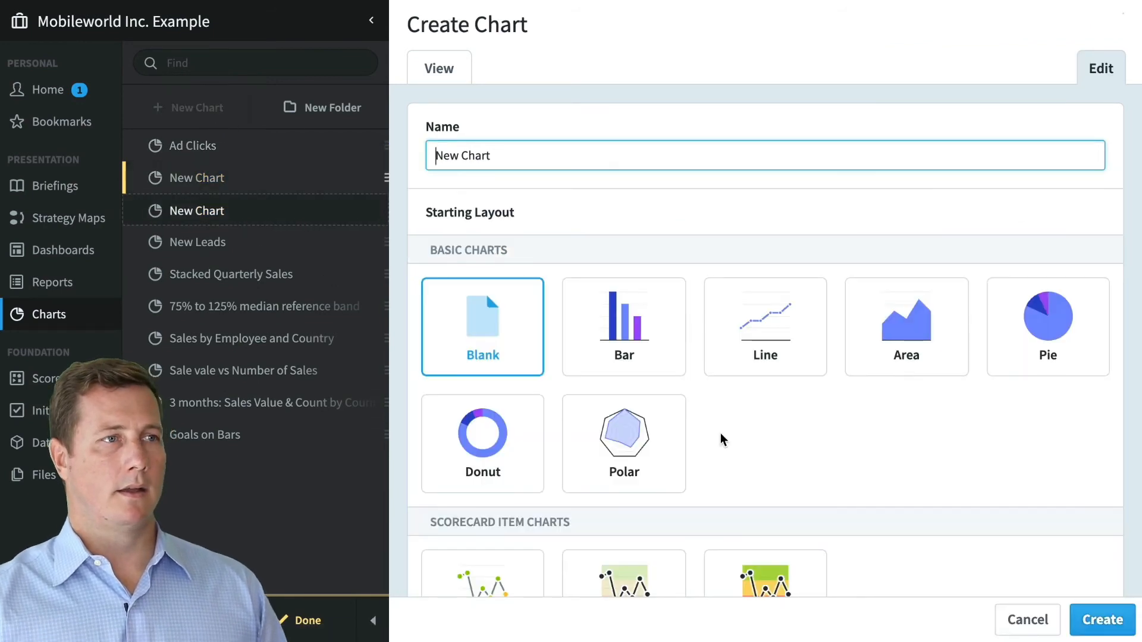
click(1130, 628)
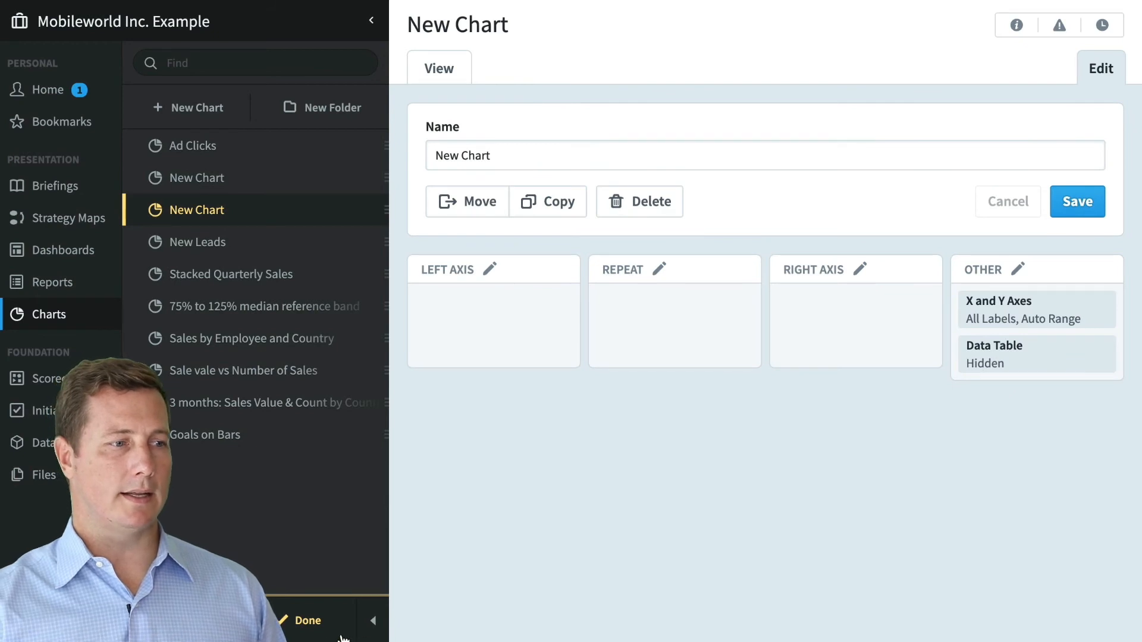
click(374, 623)
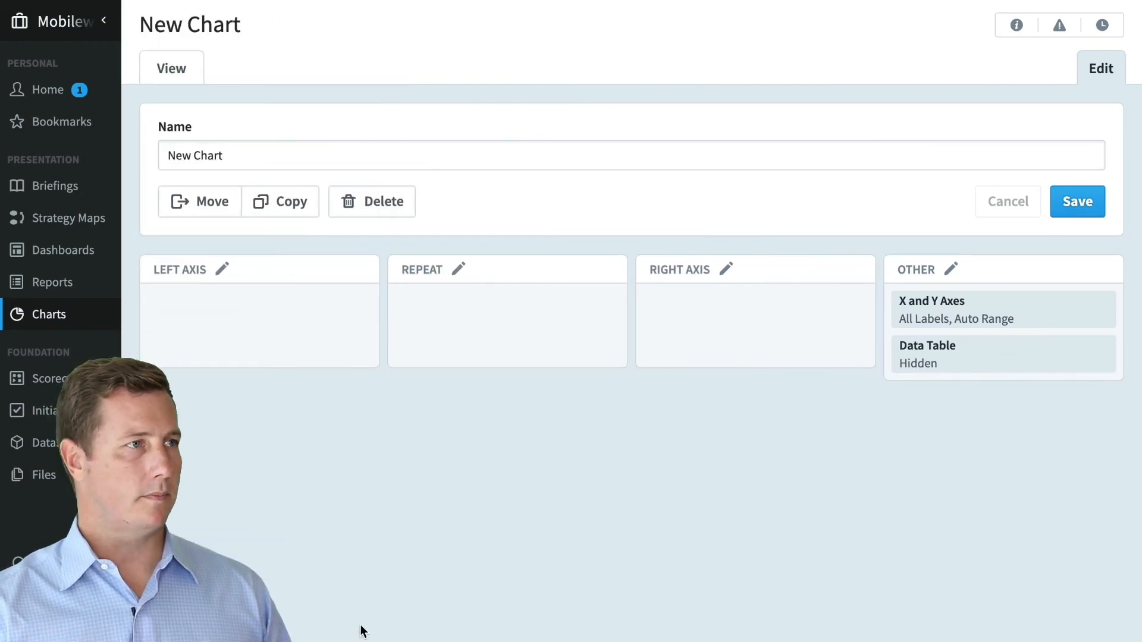
- Add Sale Price Sum from the Device Sales dataset as a left-axis bar series
mouse_move(275, 319)
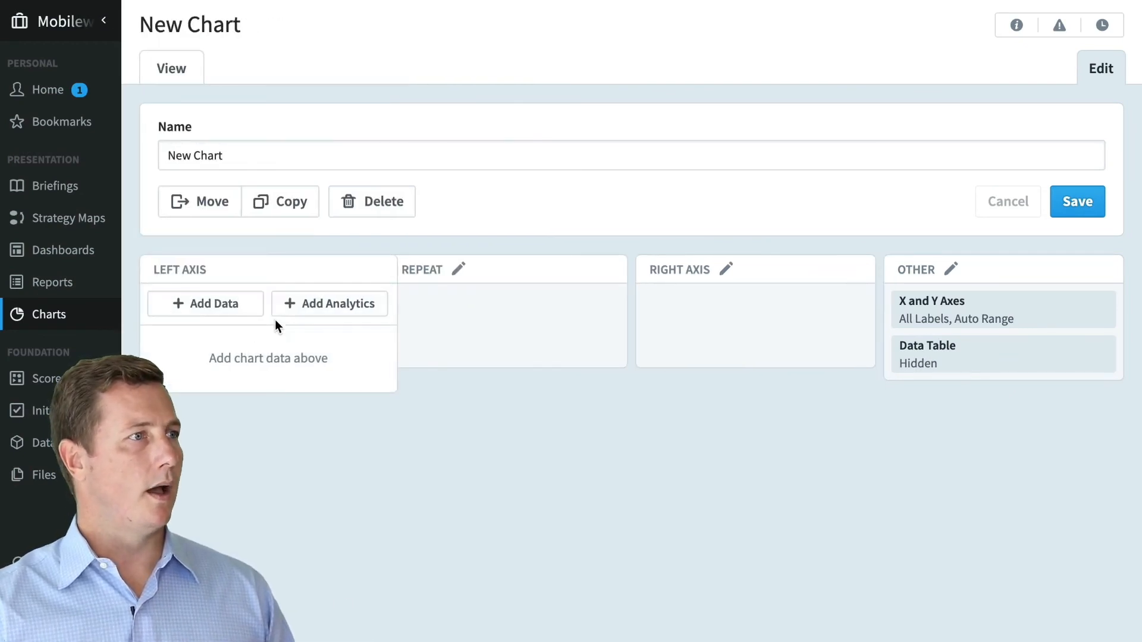
click(223, 309)
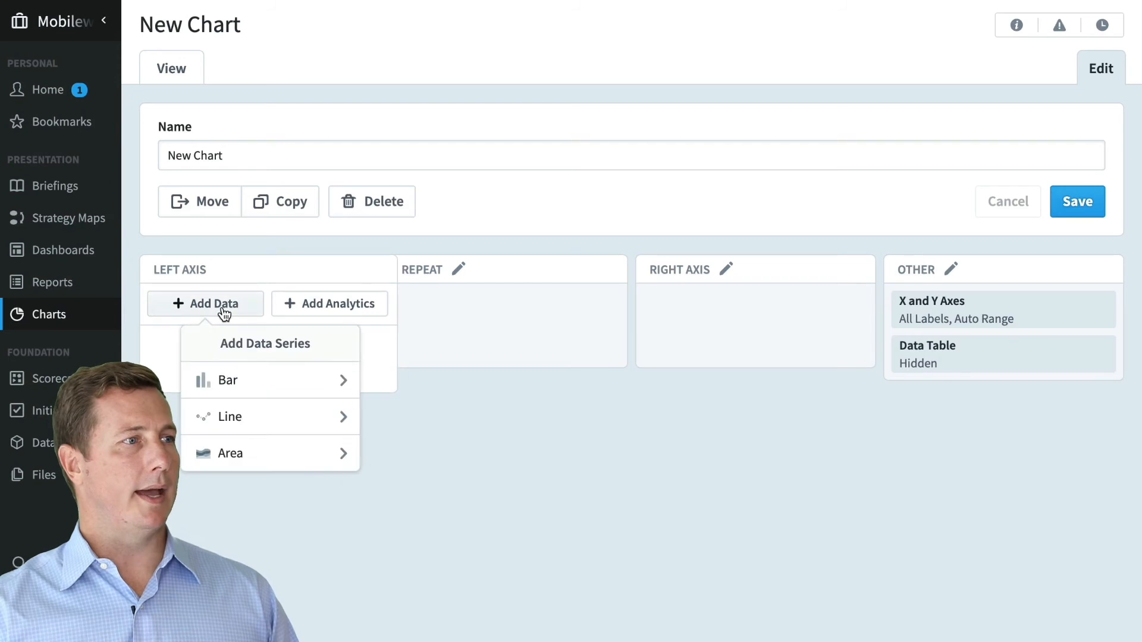
click(279, 383)
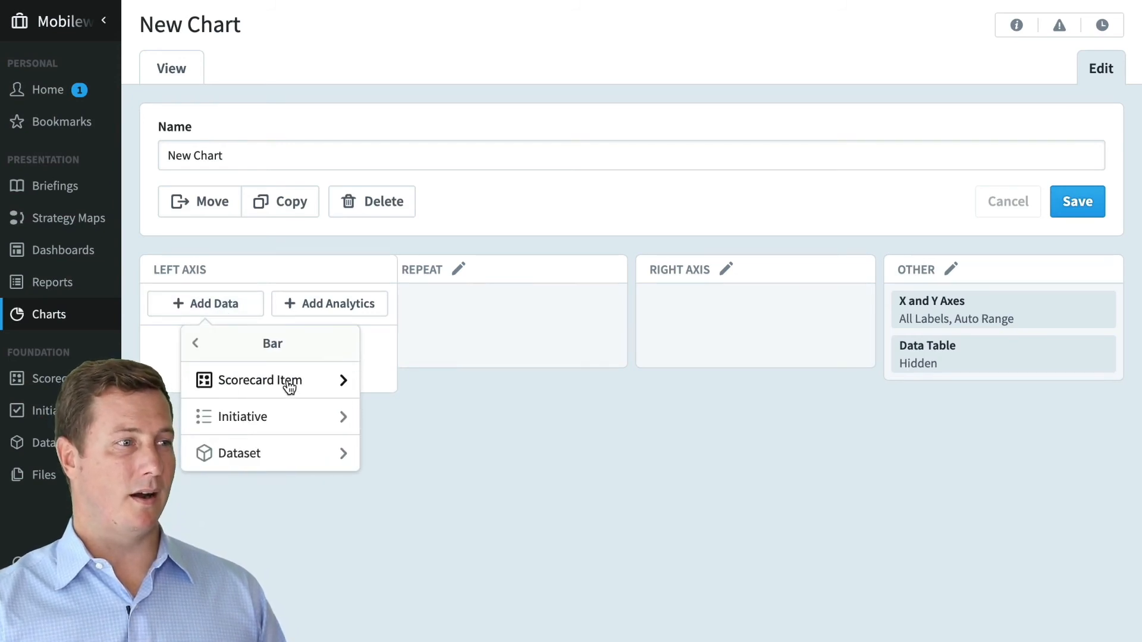
click(316, 453)
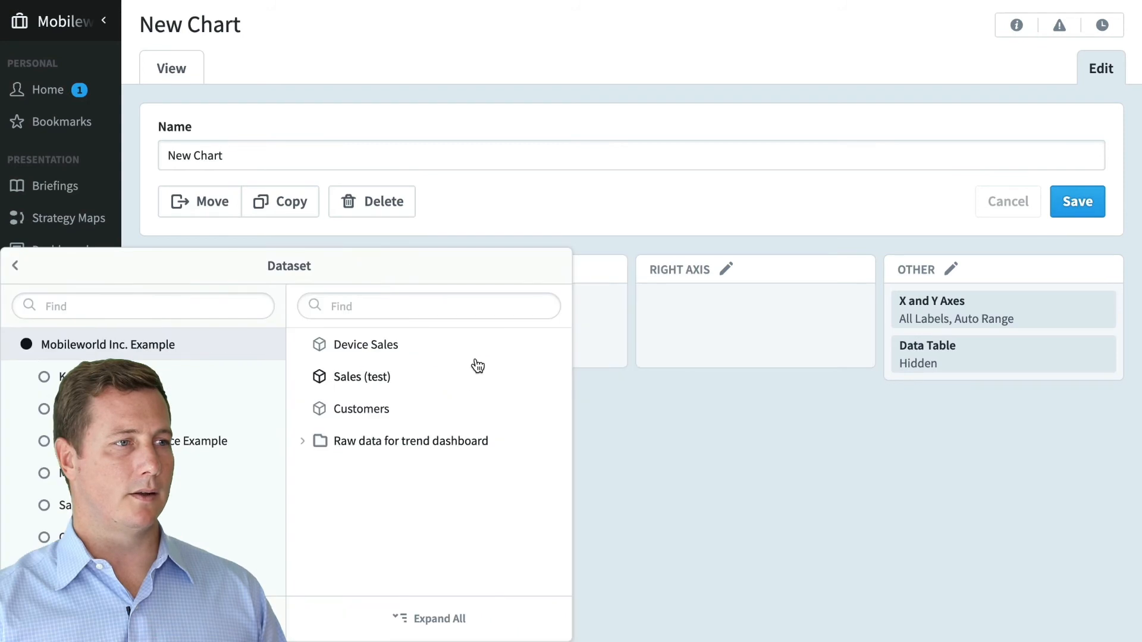
mouse_move(478, 348)
click(554, 348)
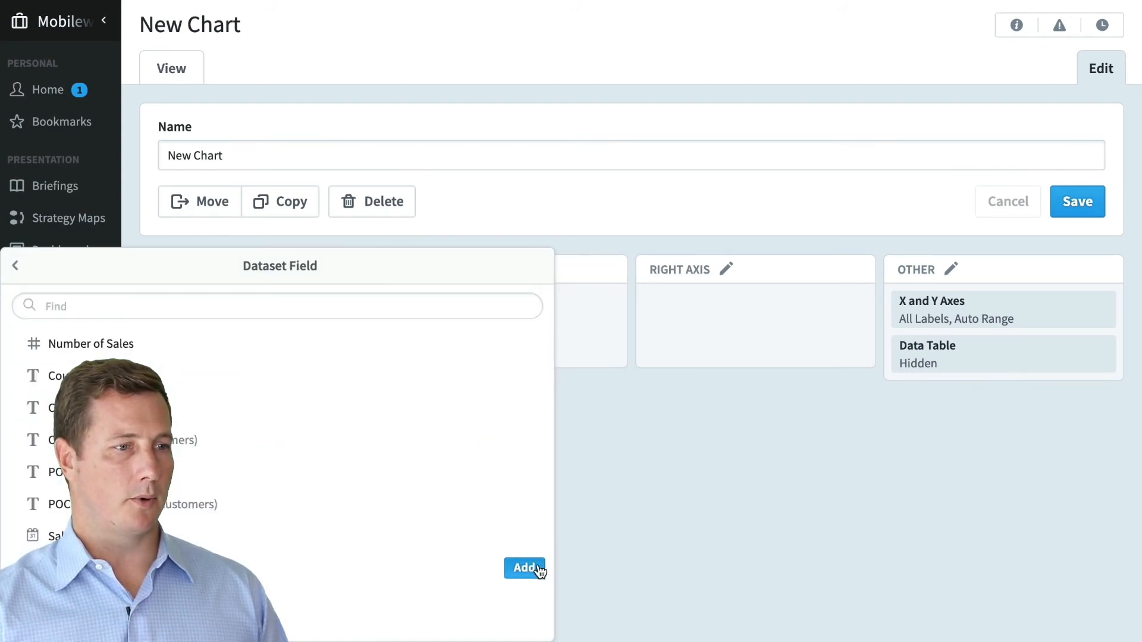
click(524, 568)
click(738, 398)
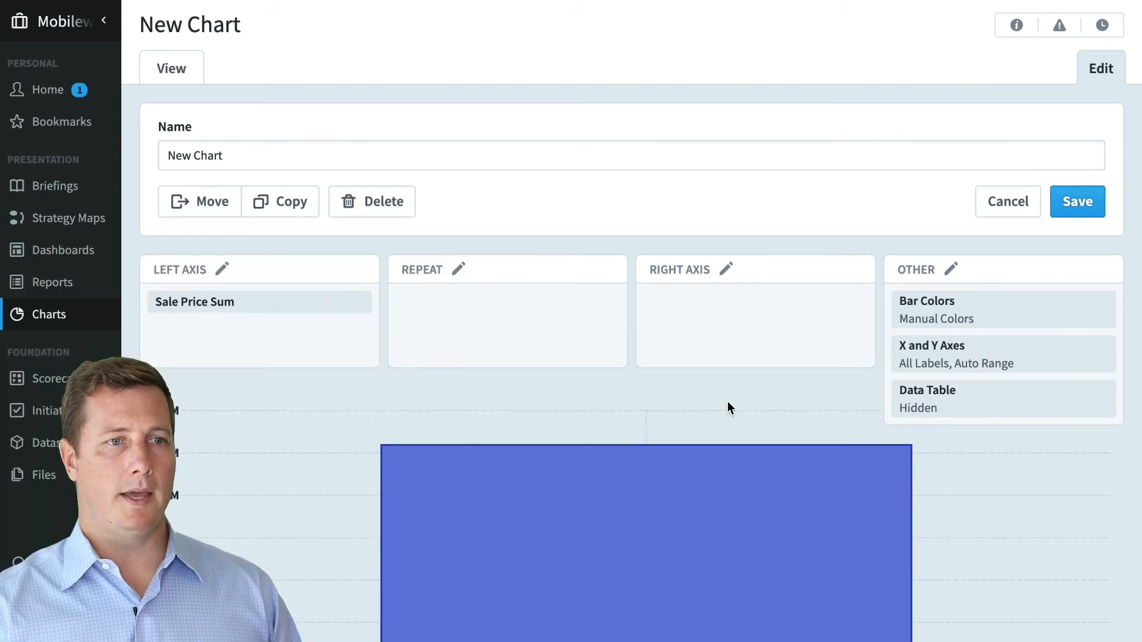
scroll(728, 401, down, 3)
mouse_move(686, 423)
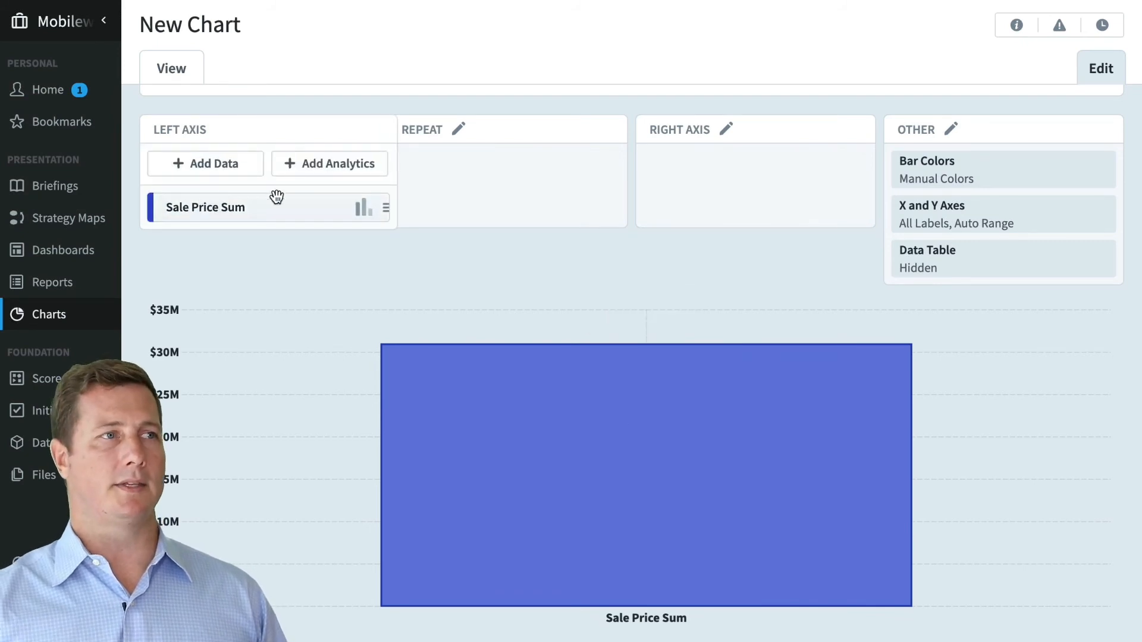
- Repeat the Sale Price Sum chart by every Sales Employee and every Country
mouse_move(447, 183)
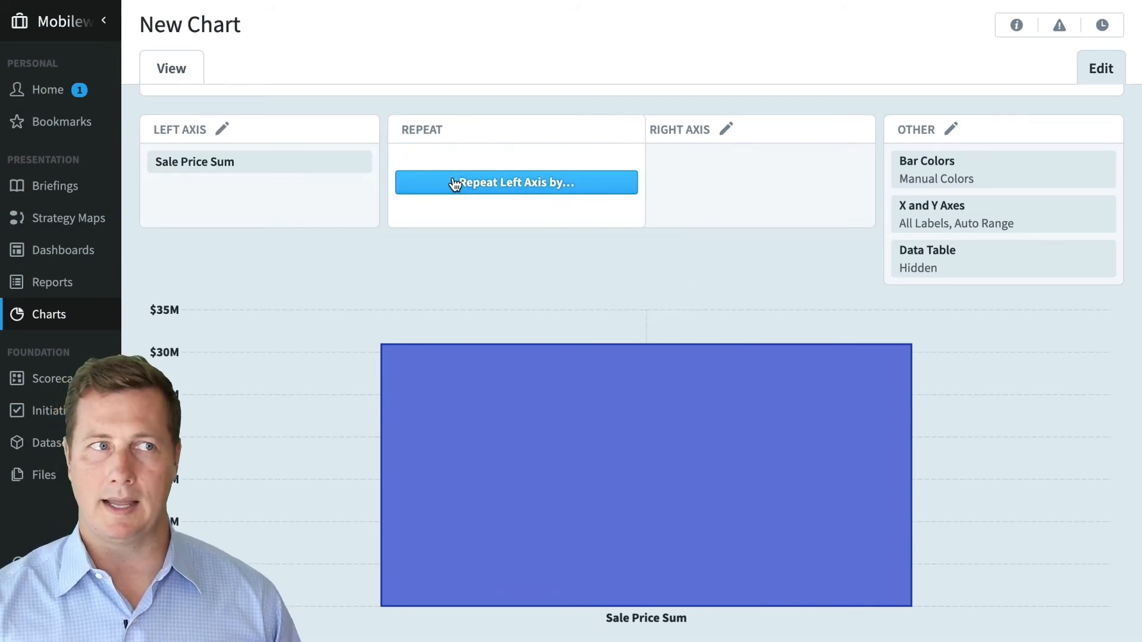
click(455, 184)
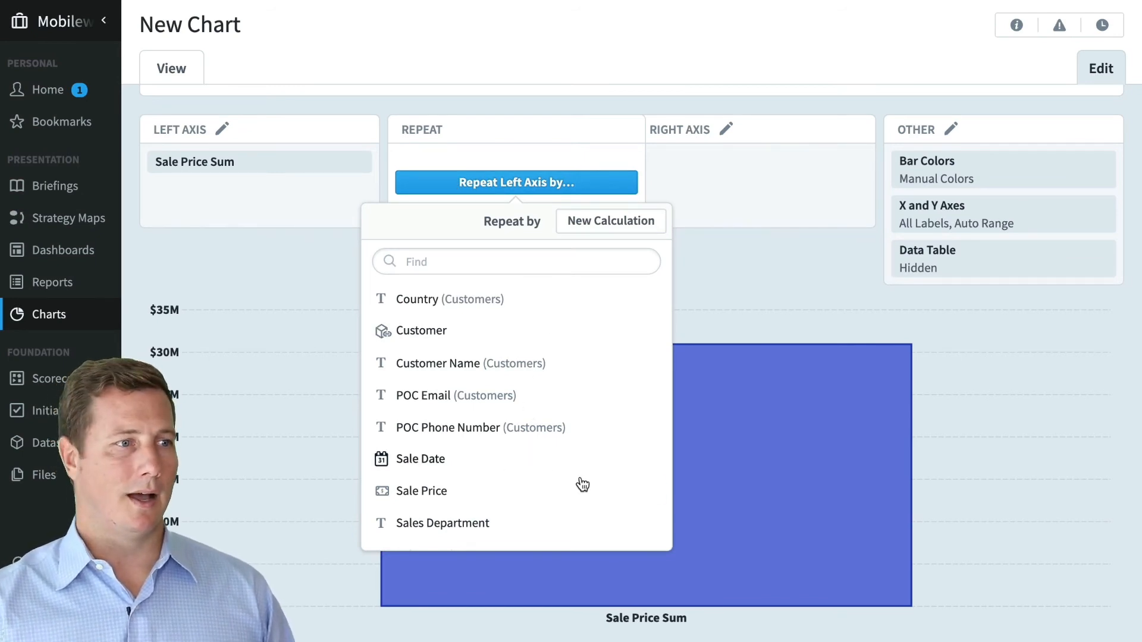
scroll(592, 502, down, 2)
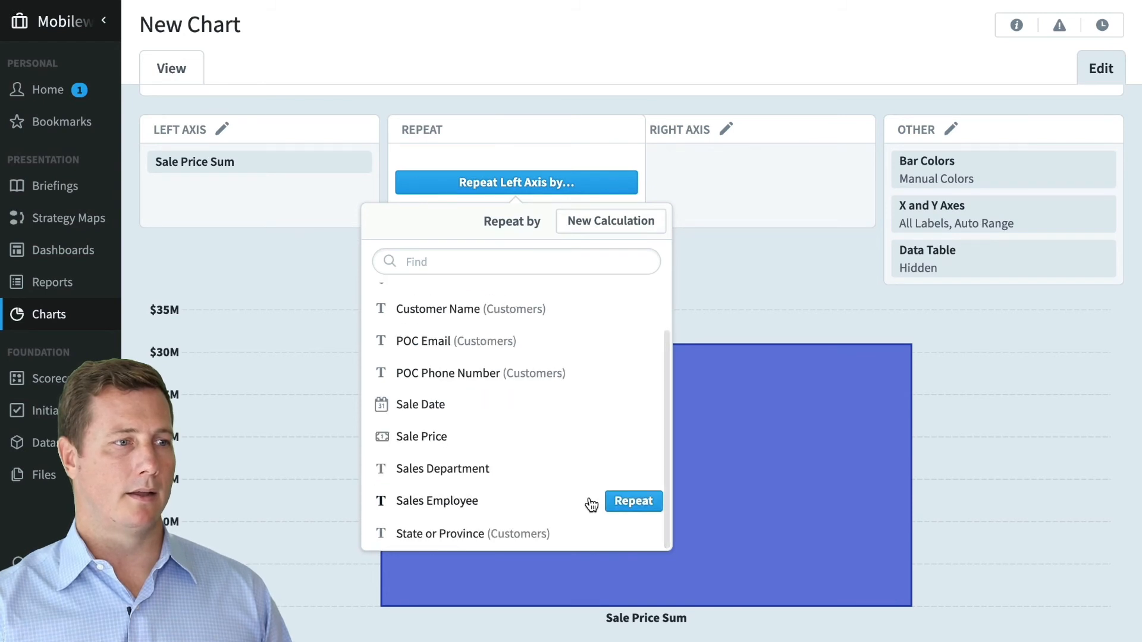
click(623, 503)
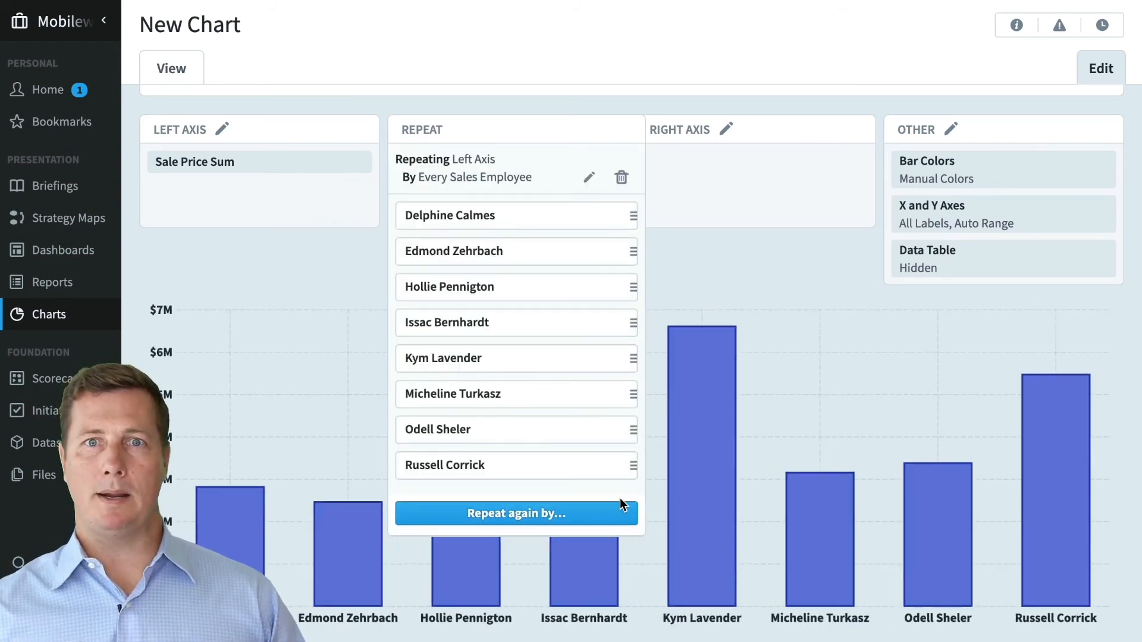
click(446, 561)
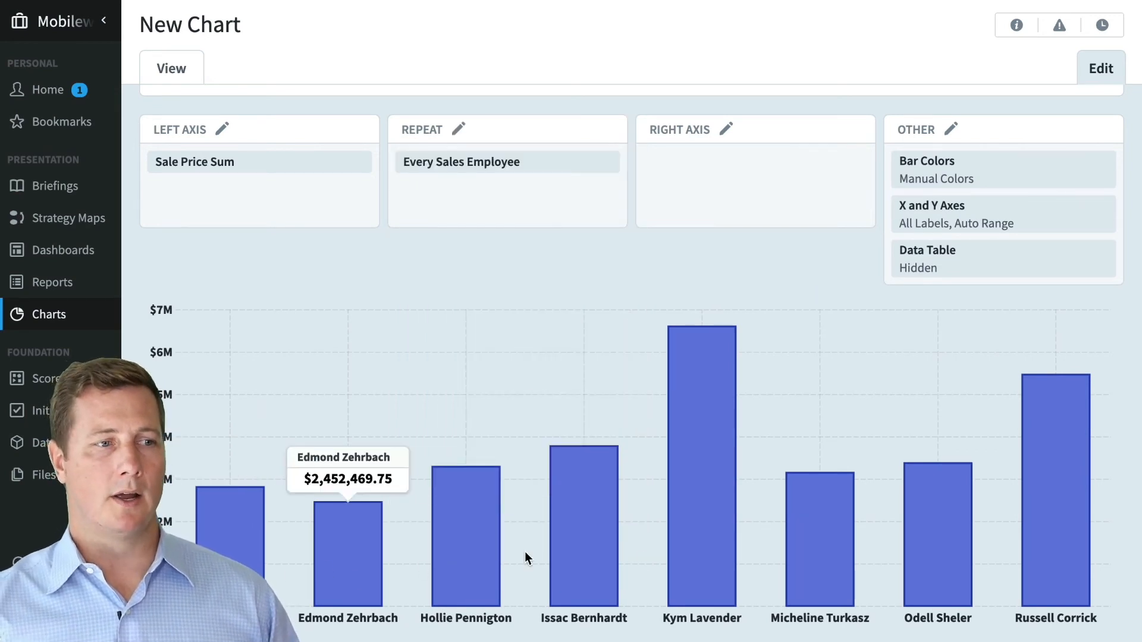
click(526, 219)
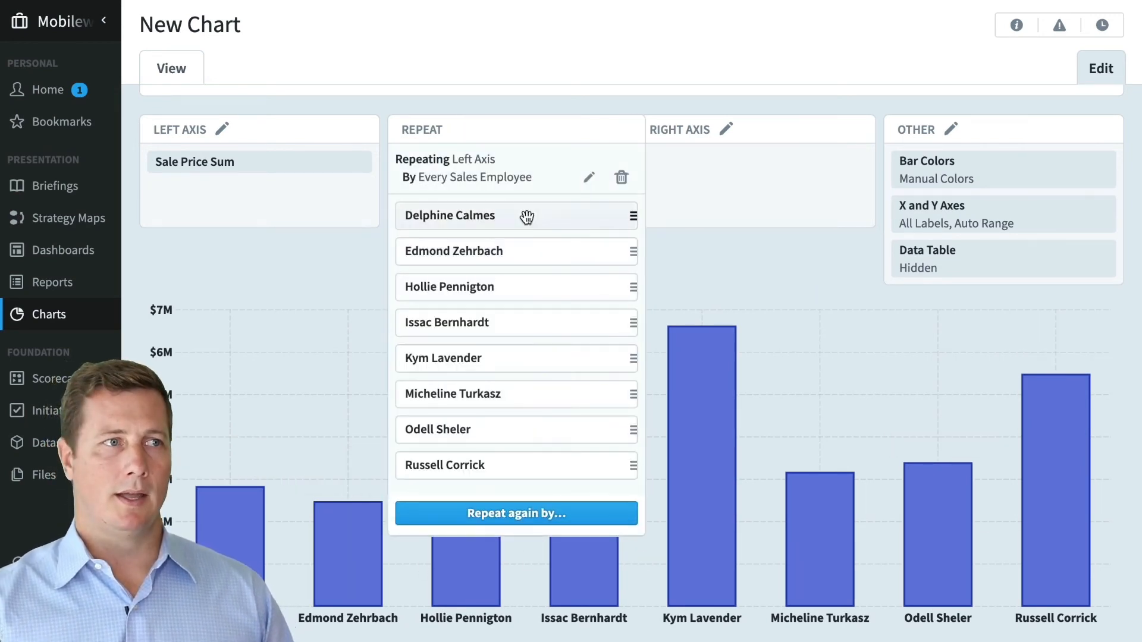
click(553, 513)
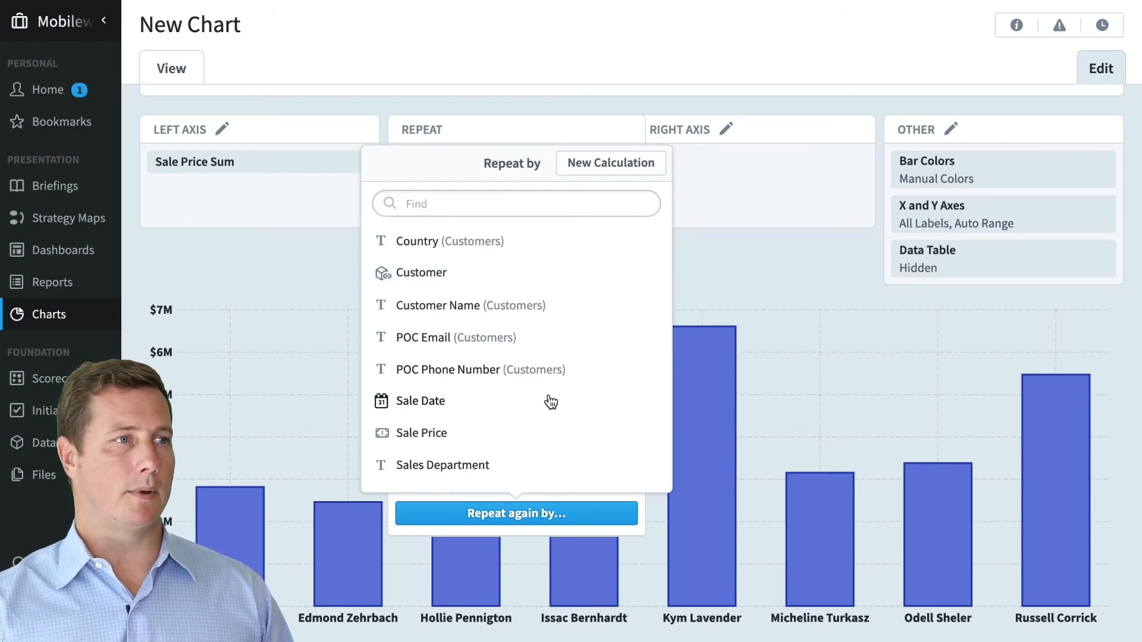
click(611, 245)
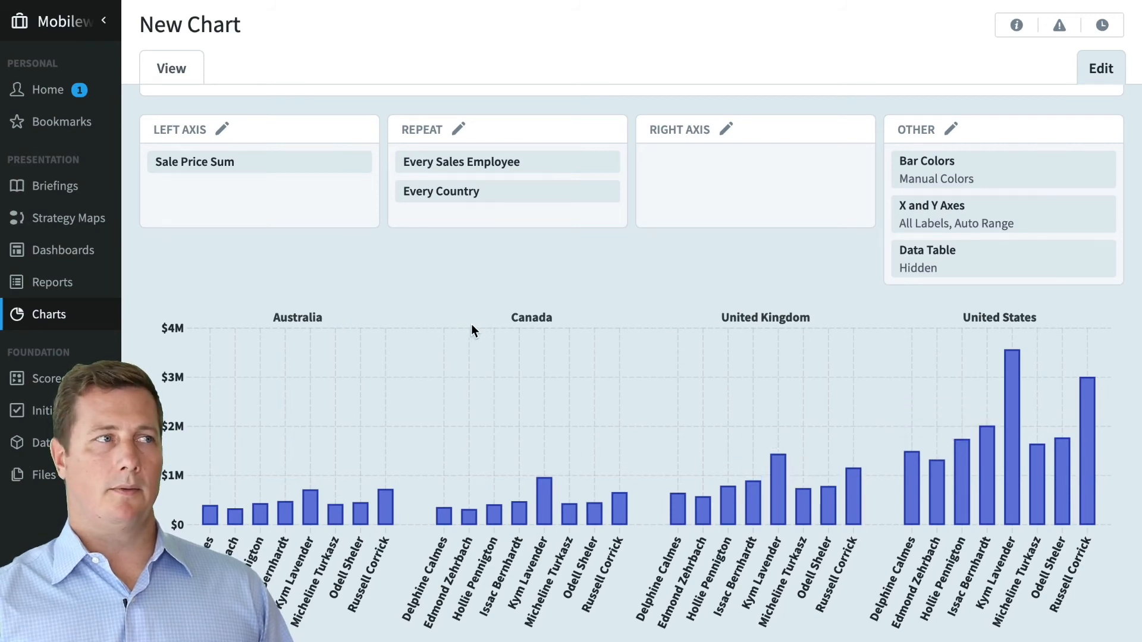
- Add an Average Line on the left axis, scoped so each country panel gets its own average
click(224, 197)
click(317, 168)
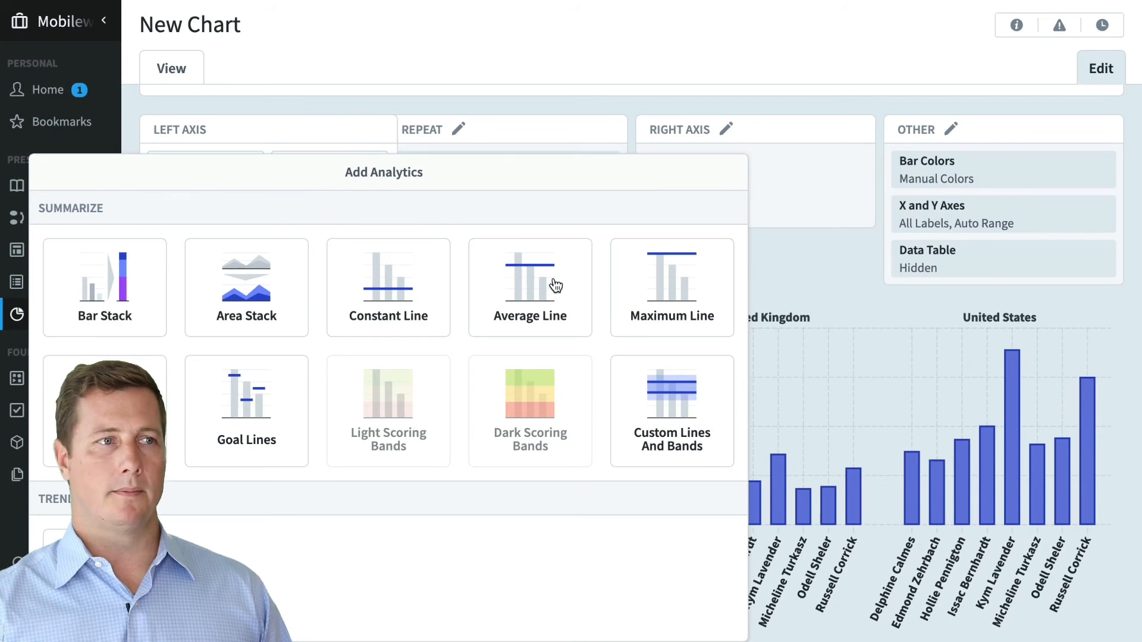
click(553, 283)
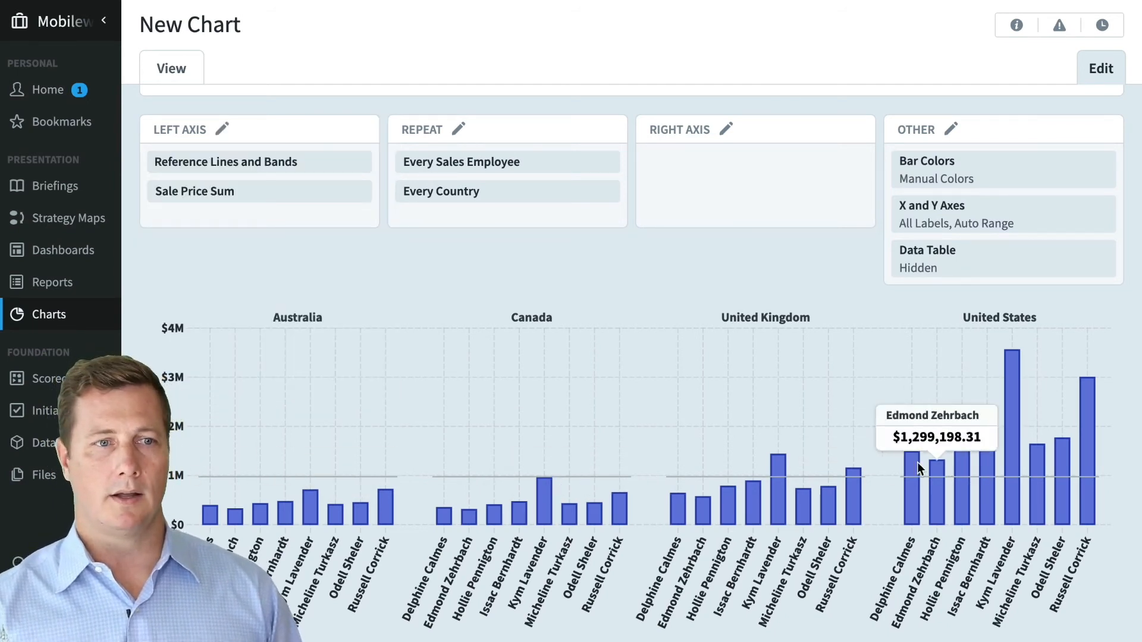
mouse_move(345, 188)
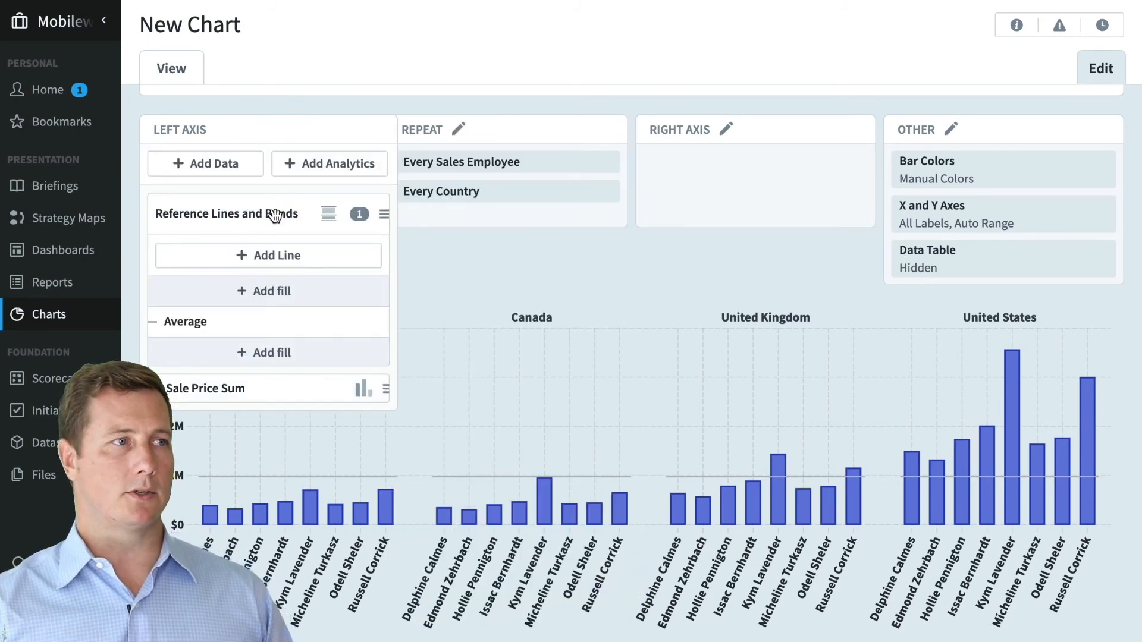
click(272, 214)
click(525, 315)
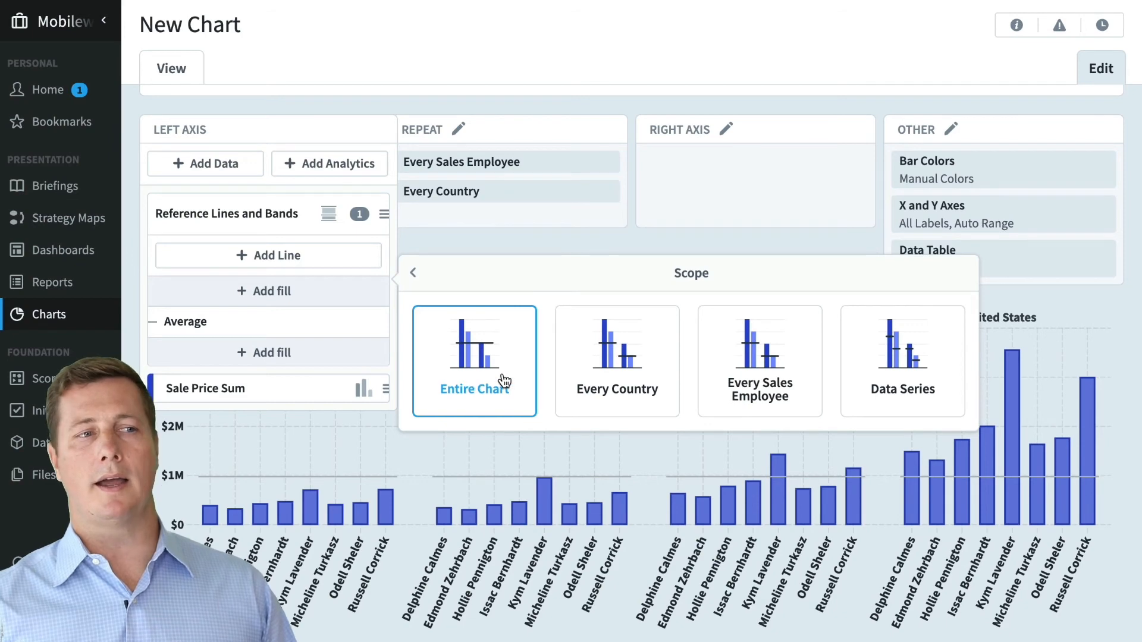
click(602, 376)
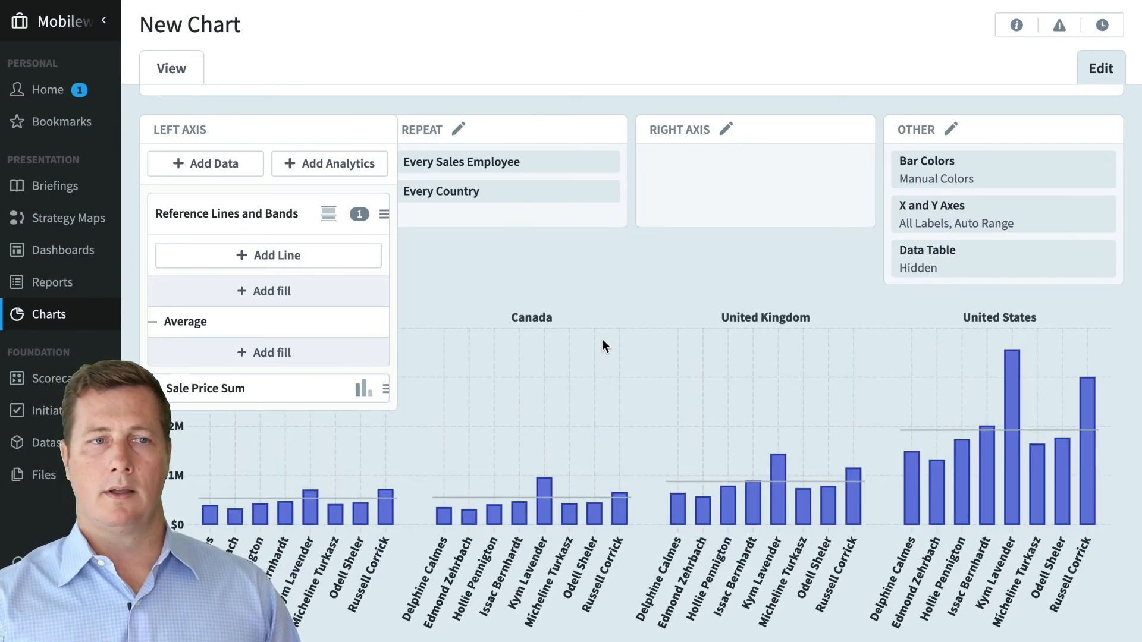
click(616, 284)
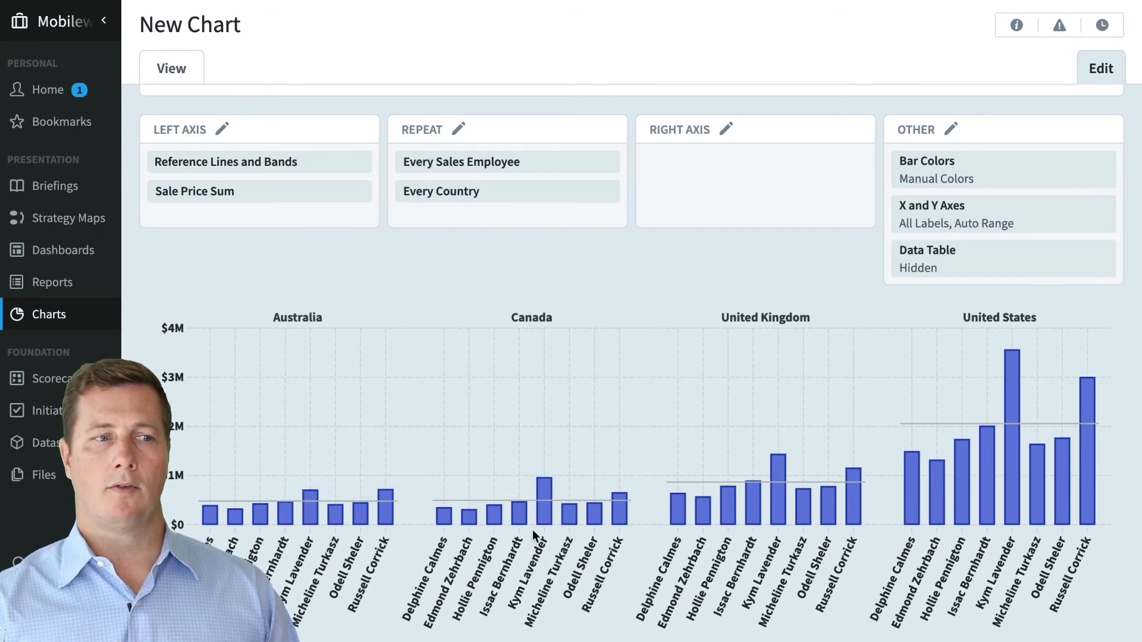
- Add a Constant Number reference line with value 2500000 to the left axis
click(291, 169)
click(238, 257)
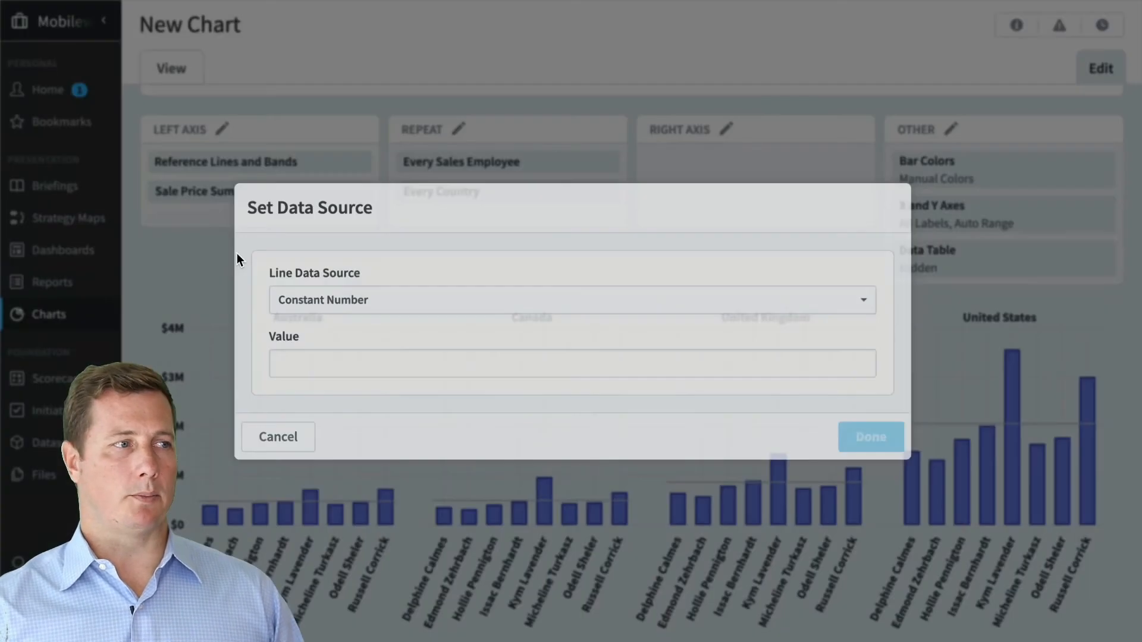
click(332, 305)
click(402, 289)
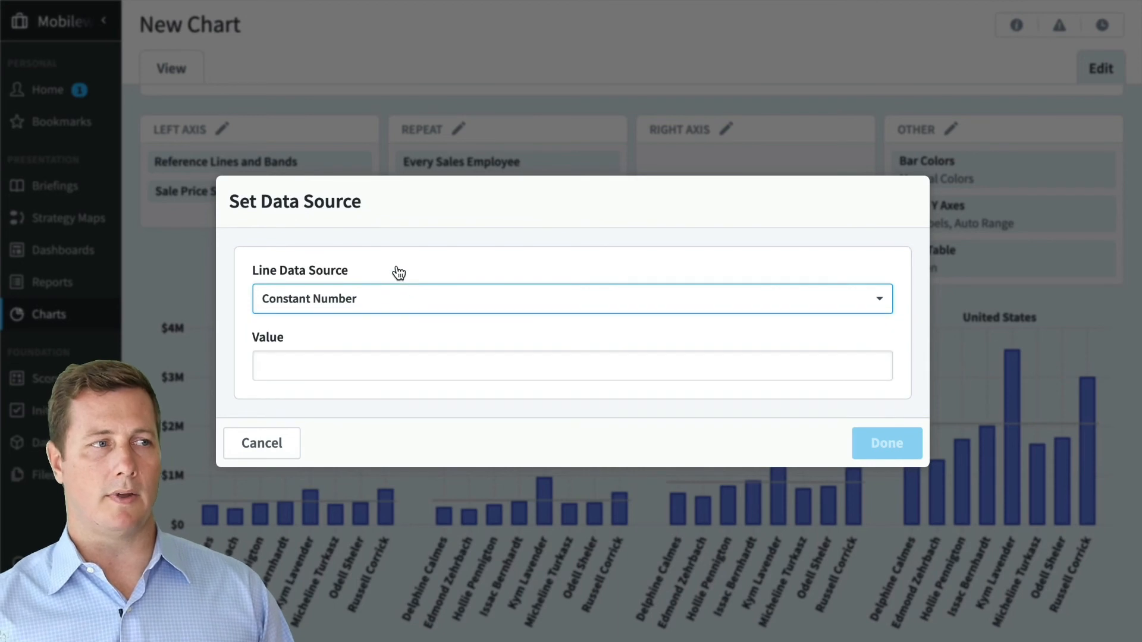
click(374, 359)
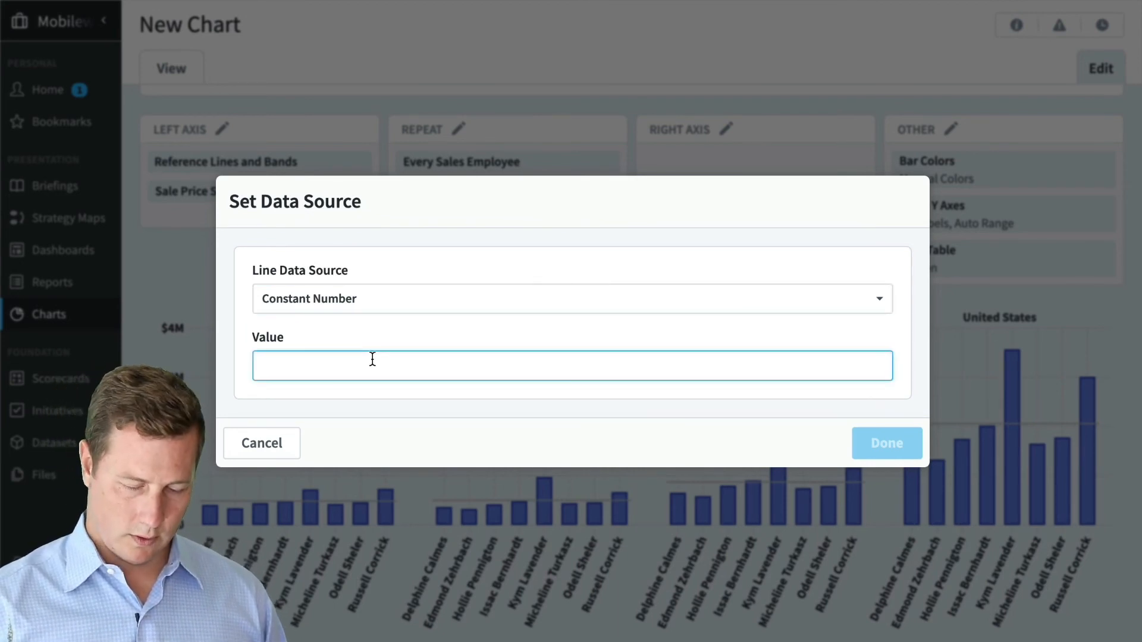
text(25000)
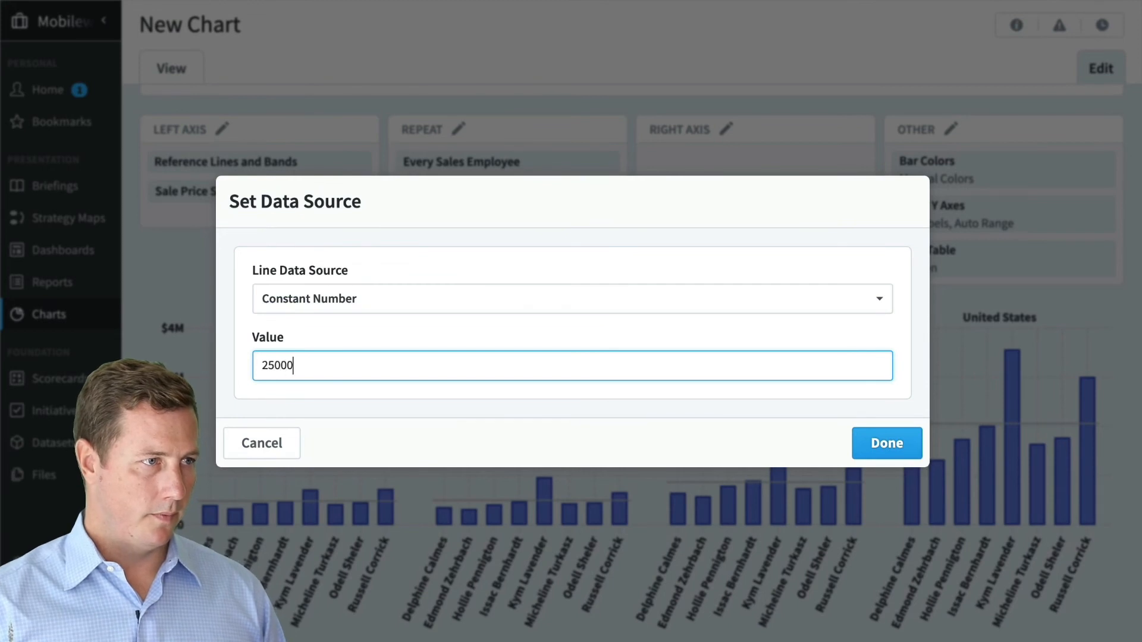
text(0)
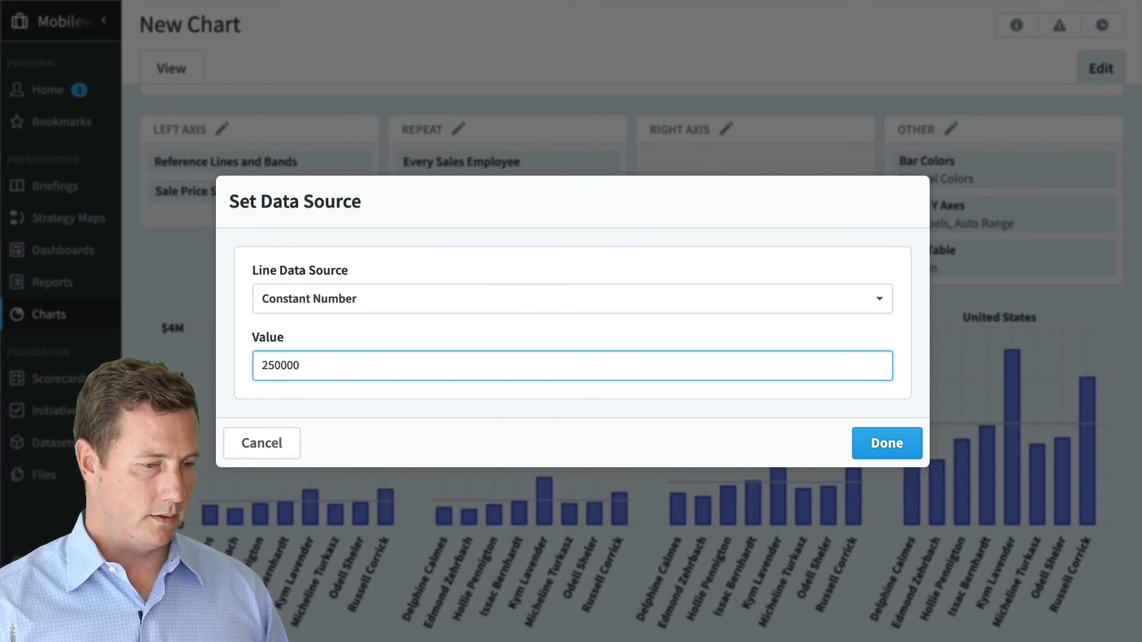
text(0)
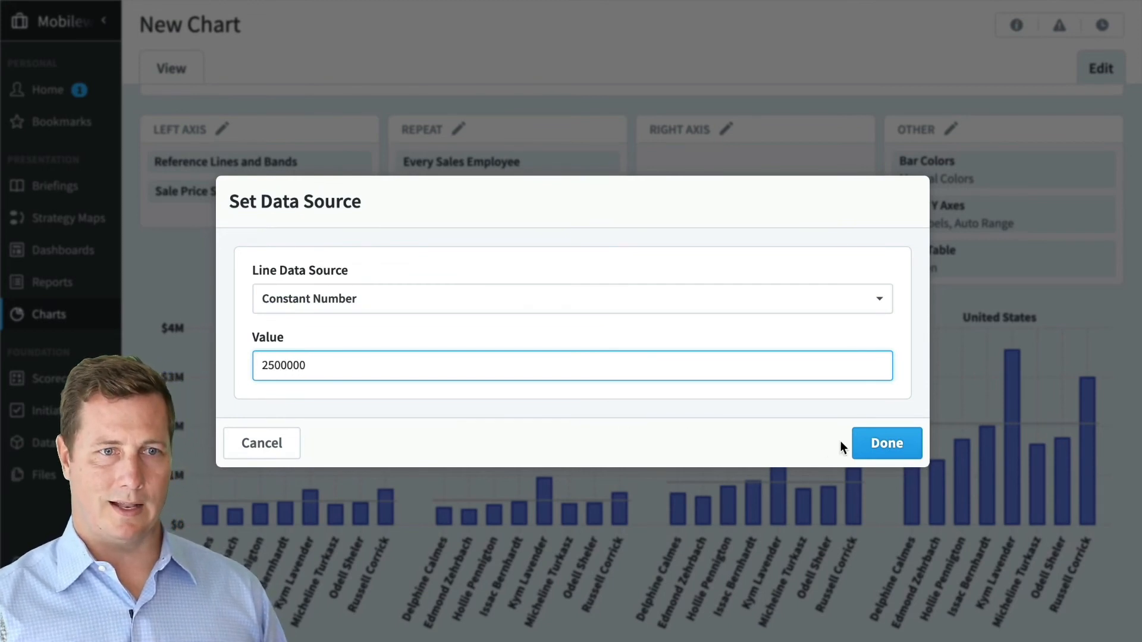
click(881, 443)
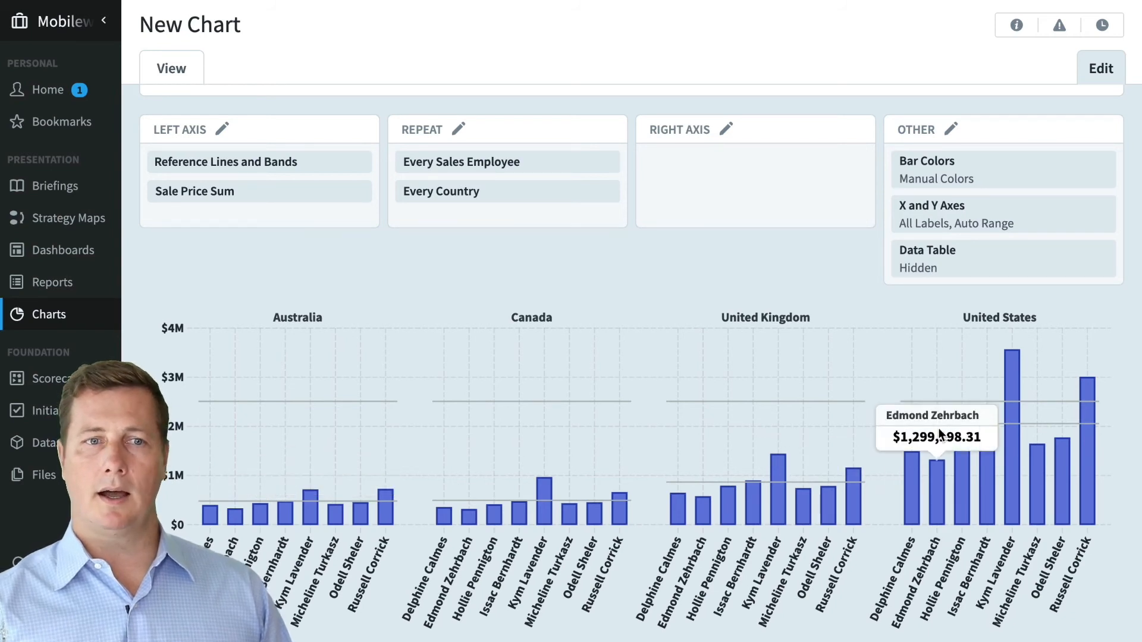
- Add a fill under Line 1 and turn Show Fill on
click(292, 167)
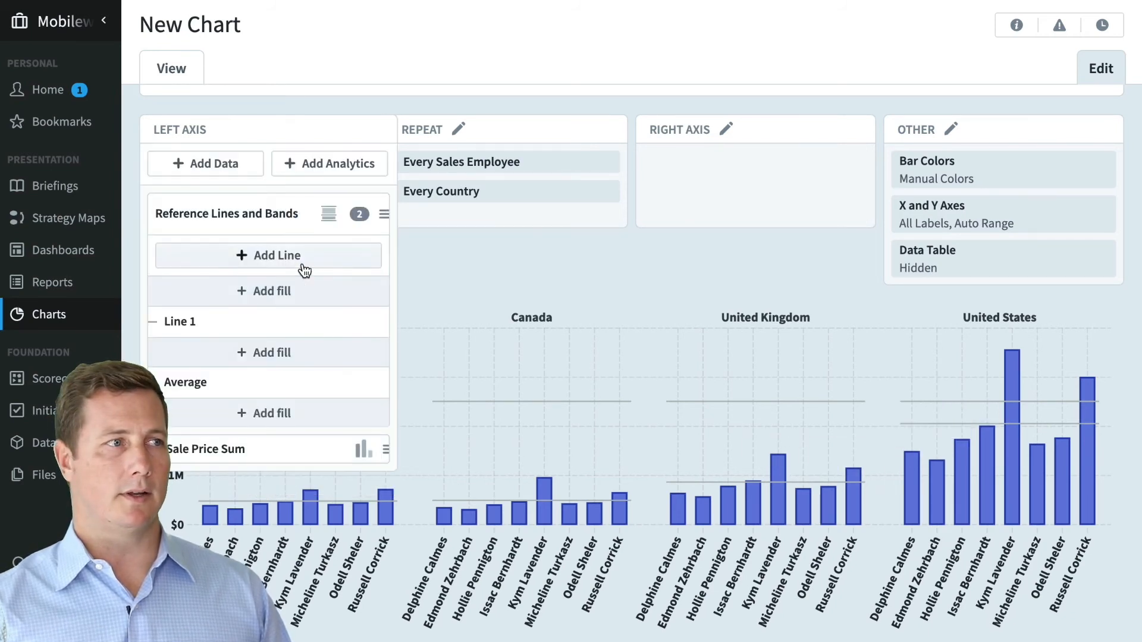
click(290, 353)
click(519, 377)
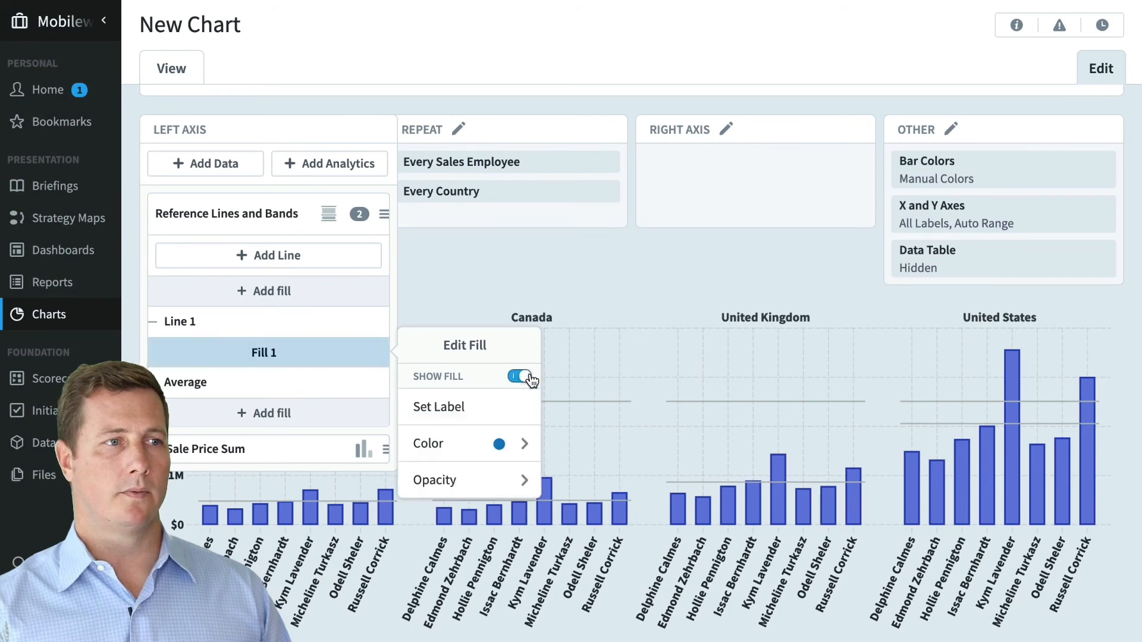
click(587, 277)
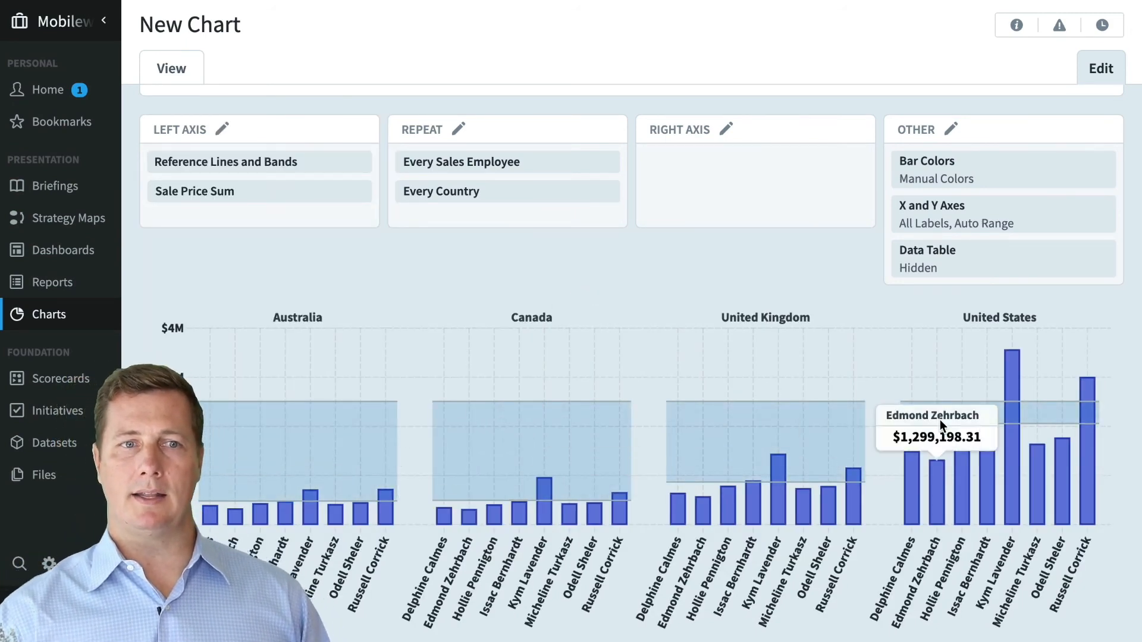
- Move Sale Price Sum above Reference Lines and Bands in the Left Axis list
click(262, 162)
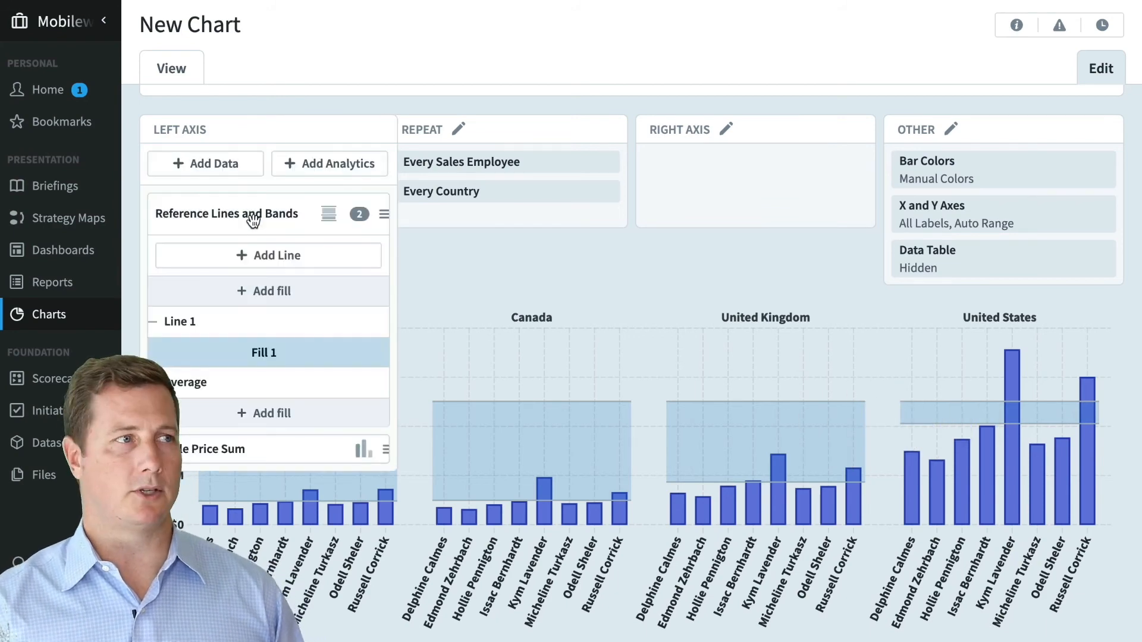
drag(260, 448, 259, 212)
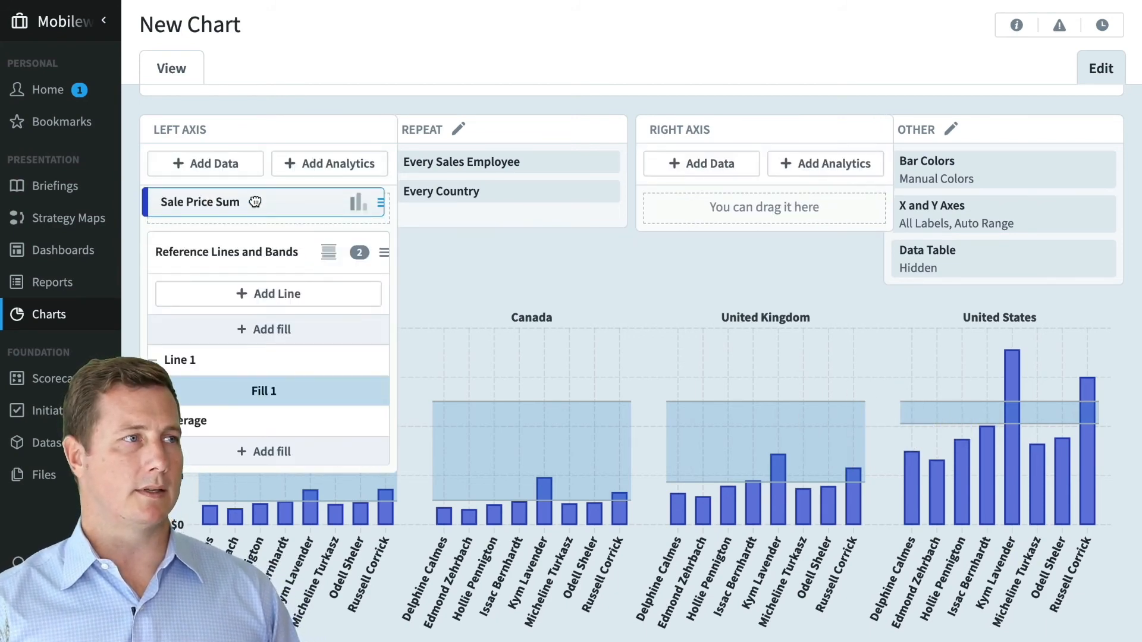
click(769, 285)
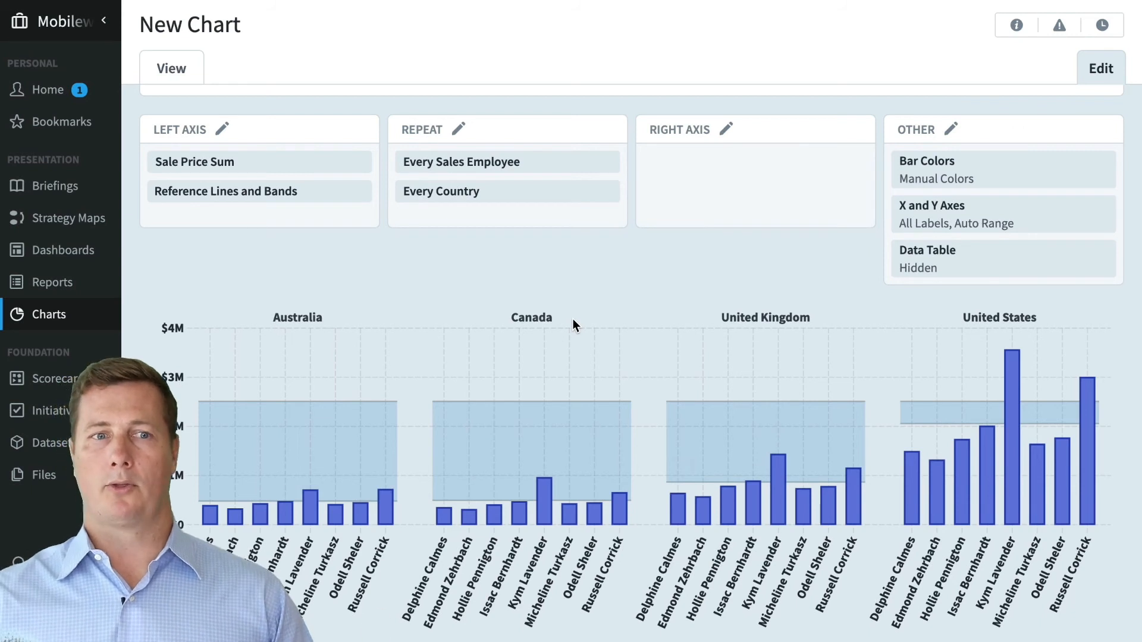
- Browse the Left Axis analytics list without adding anything
click(159, 191)
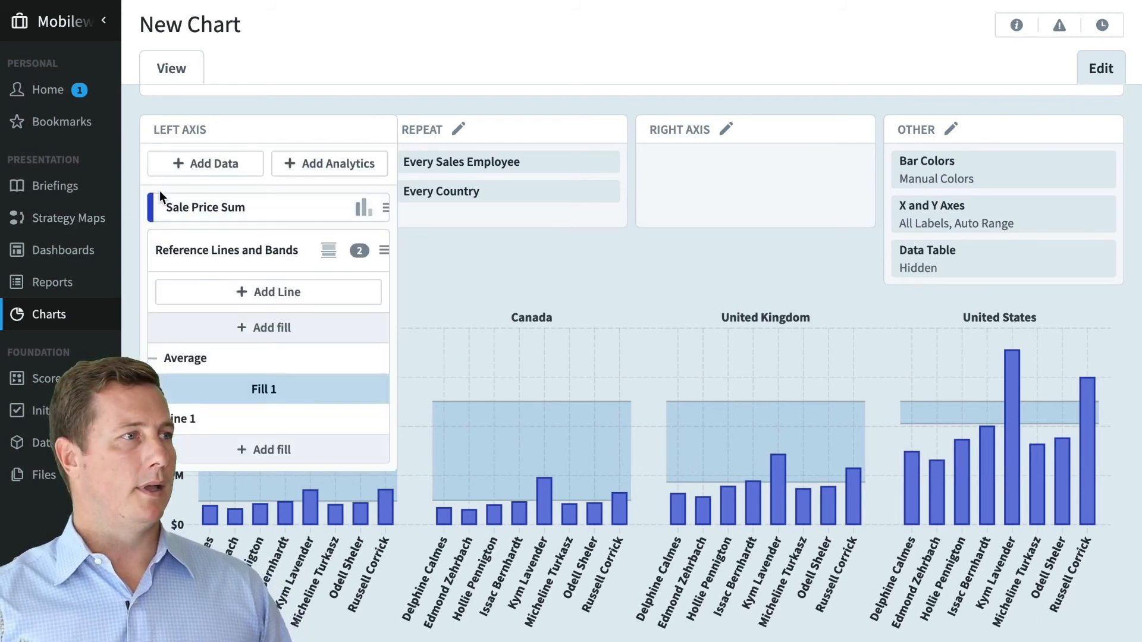
key(Escape)
click(226, 191)
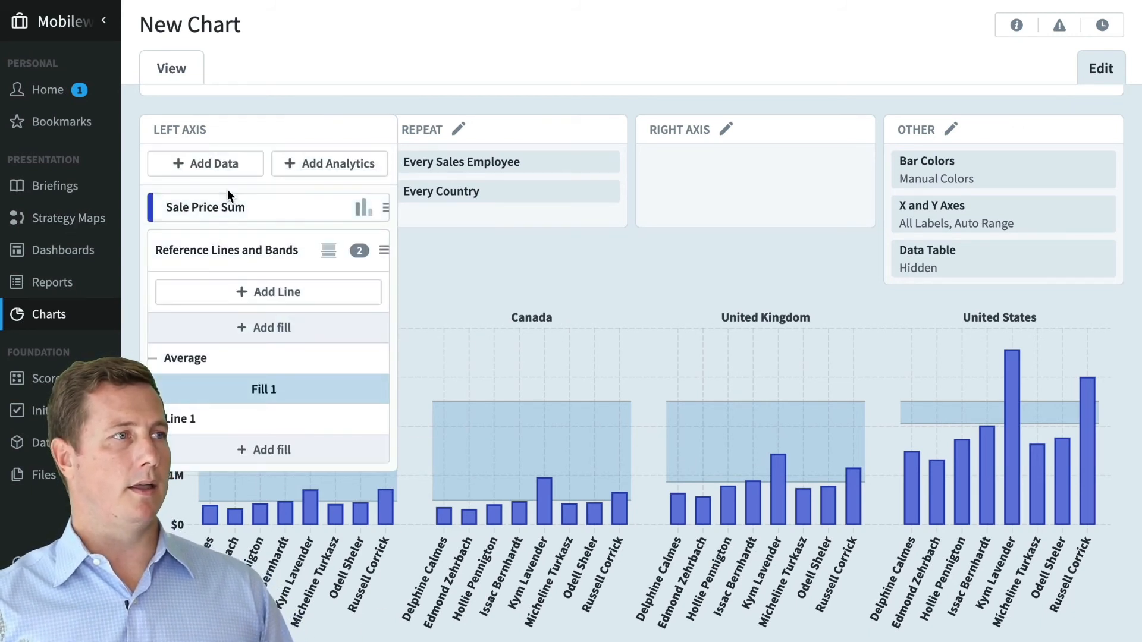
click(326, 161)
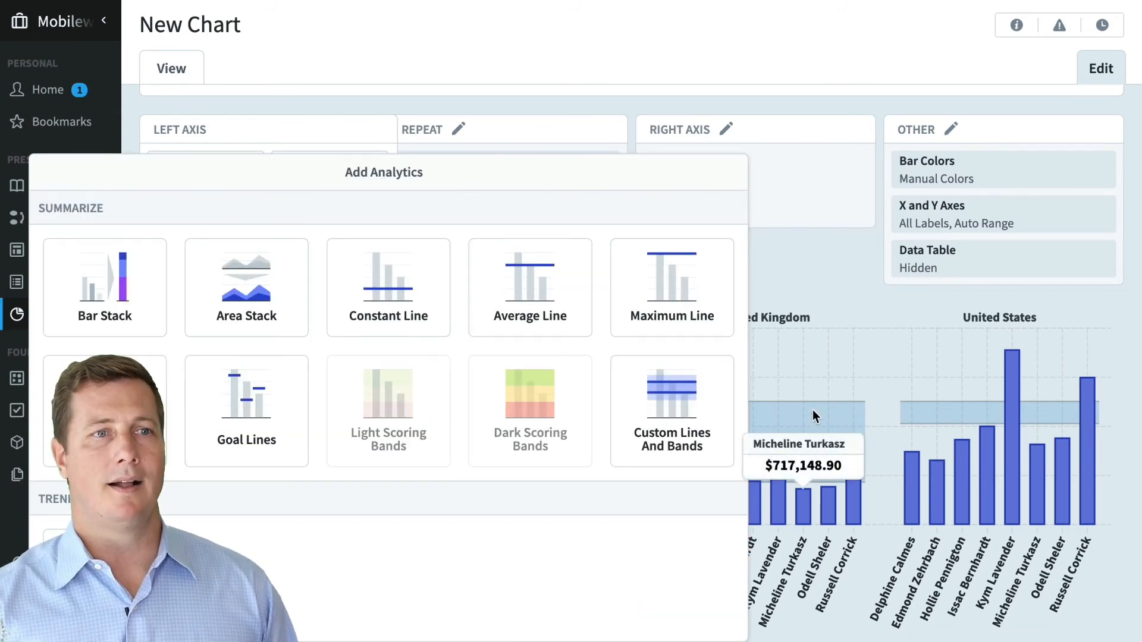
click(865, 266)
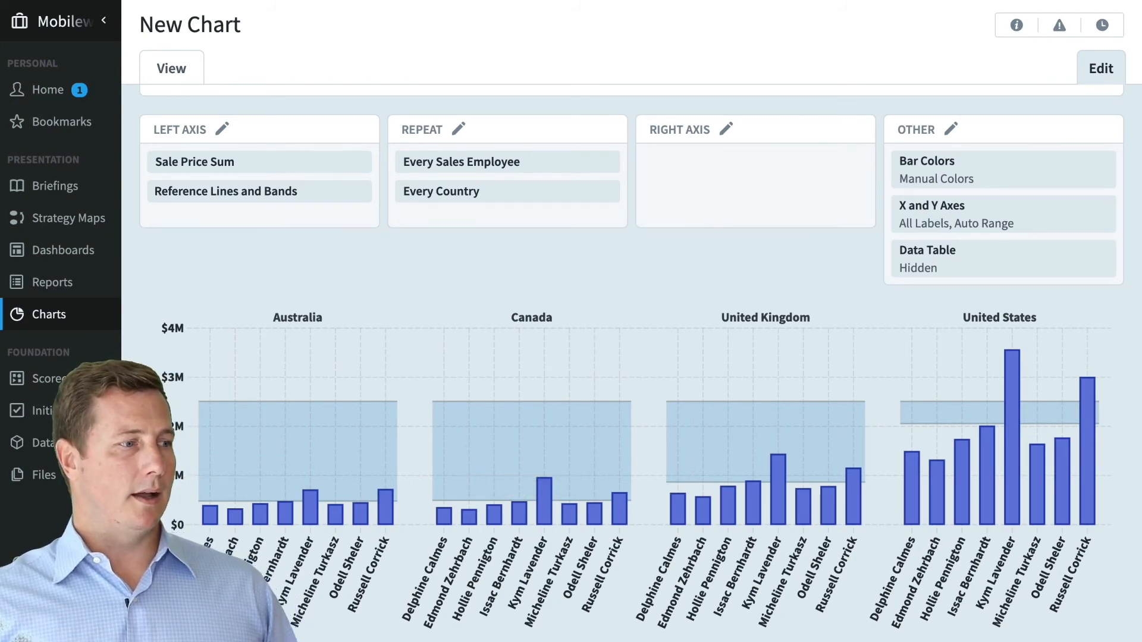
- Switch to the Ad Clicks chart, discarding the unsaved chart changes
click(106, 620)
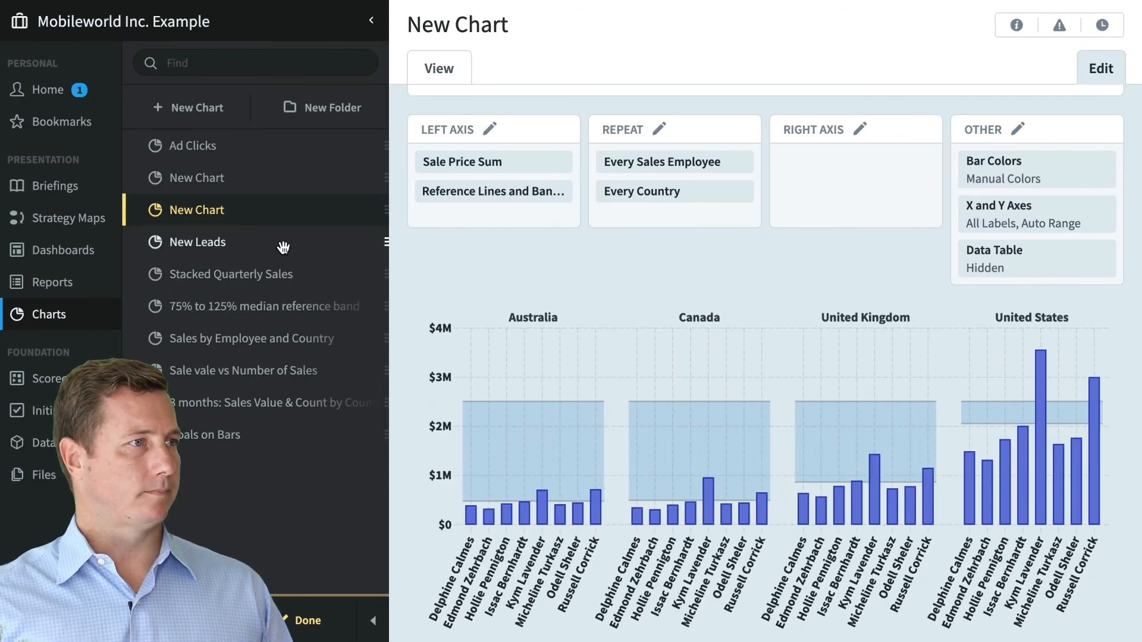
click(230, 146)
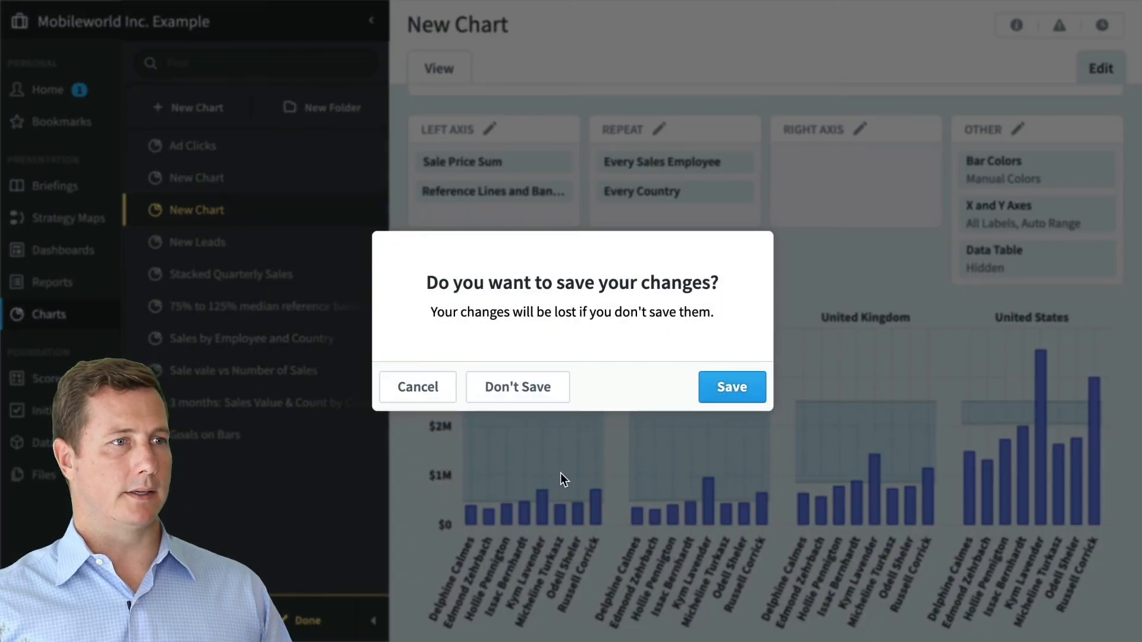
click(520, 387)
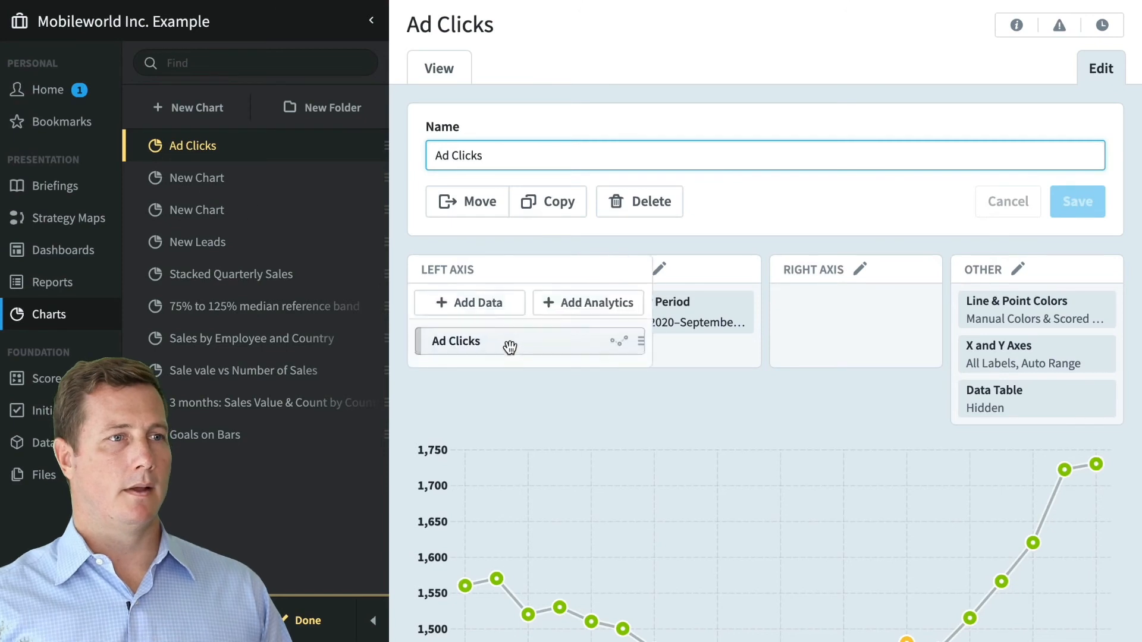
- Turn on Show Forecast for the Ad Clicks series and view its Confidence Interval options
scroll(632, 473, down, 2)
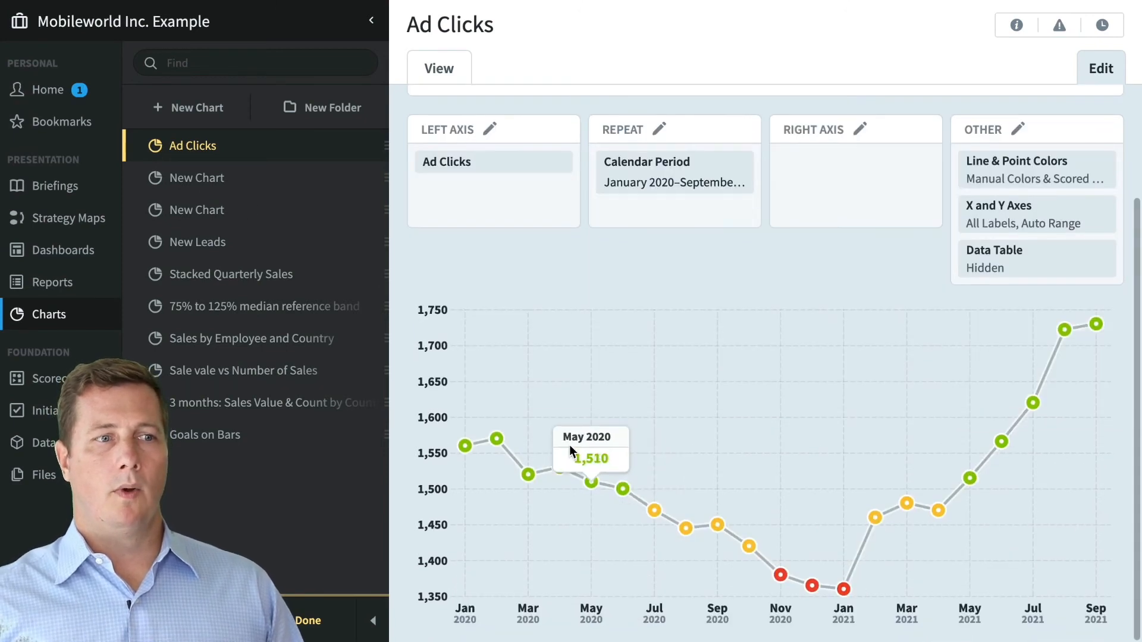
click(531, 193)
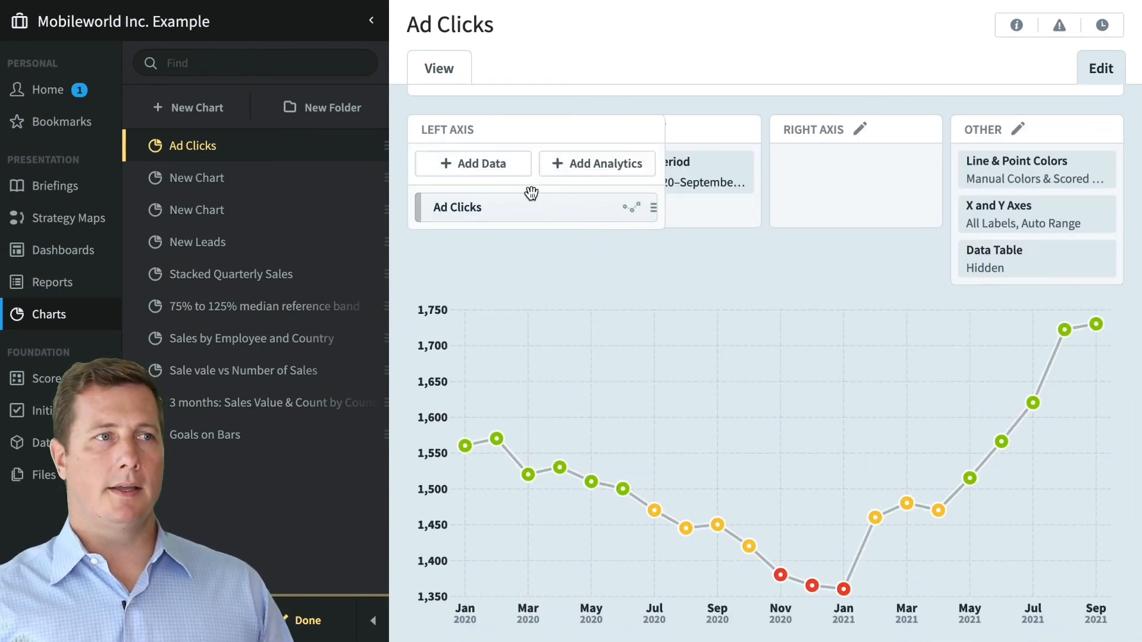
click(539, 208)
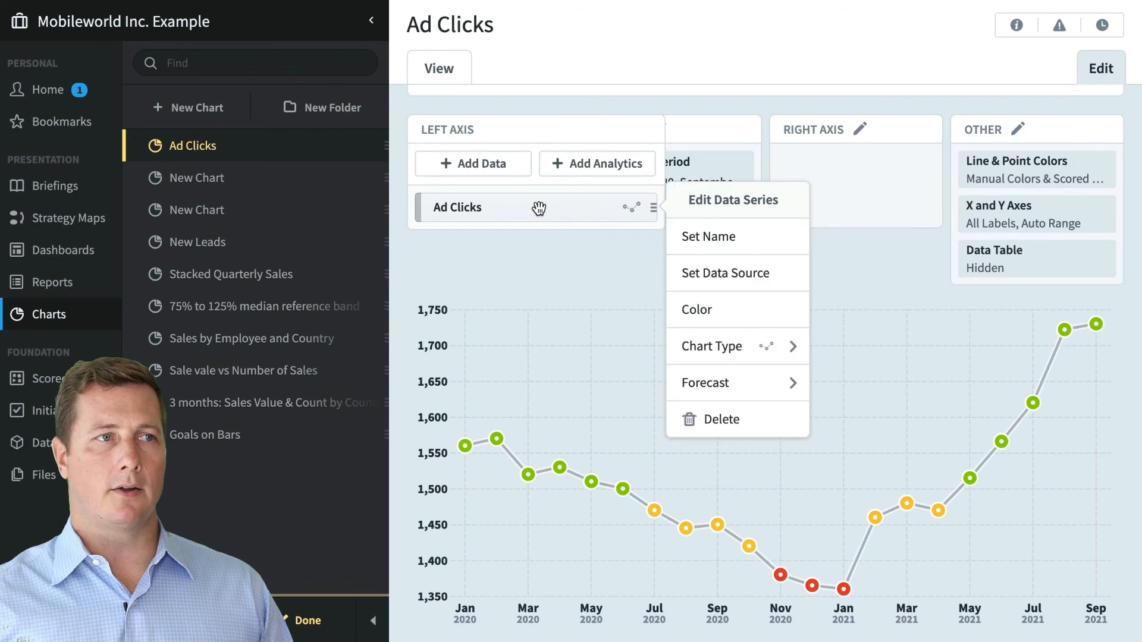
click(765, 382)
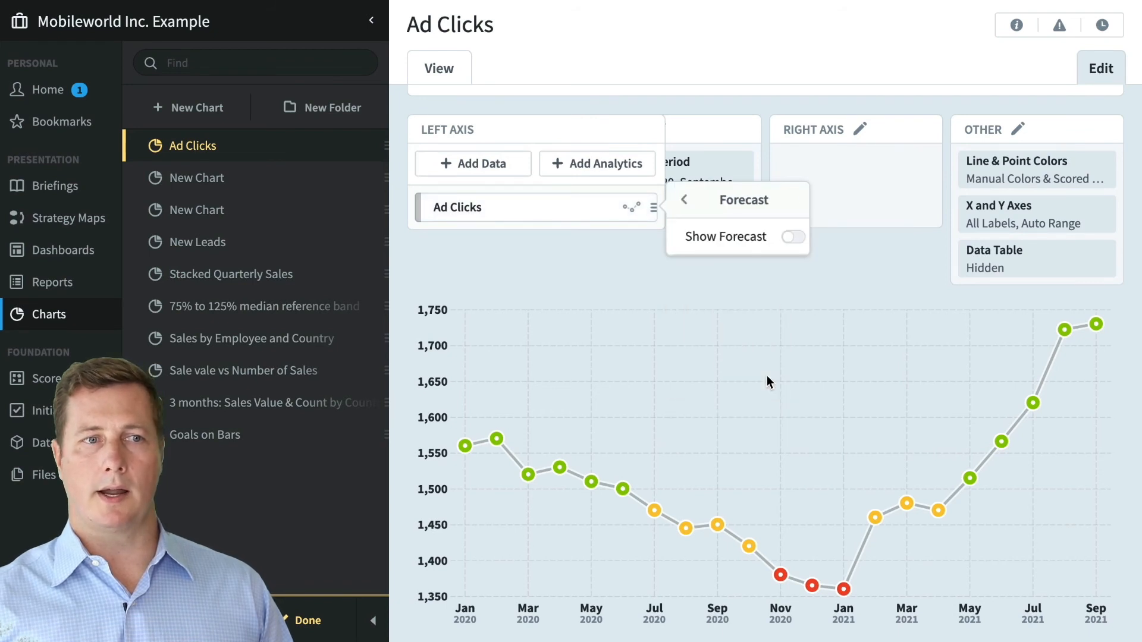
click(791, 238)
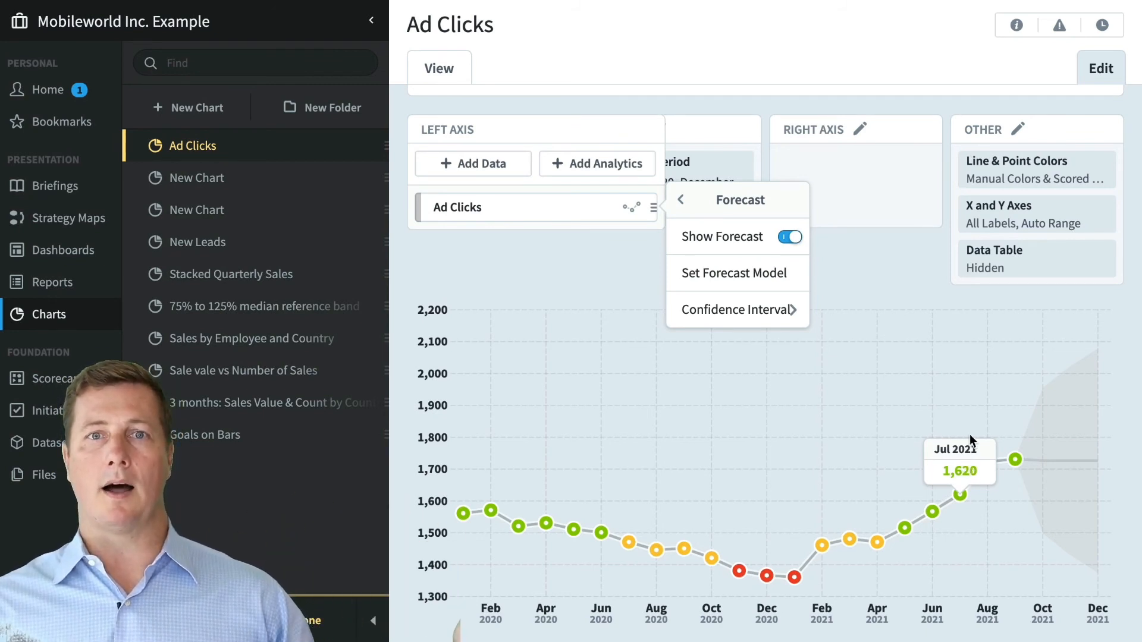
click(791, 309)
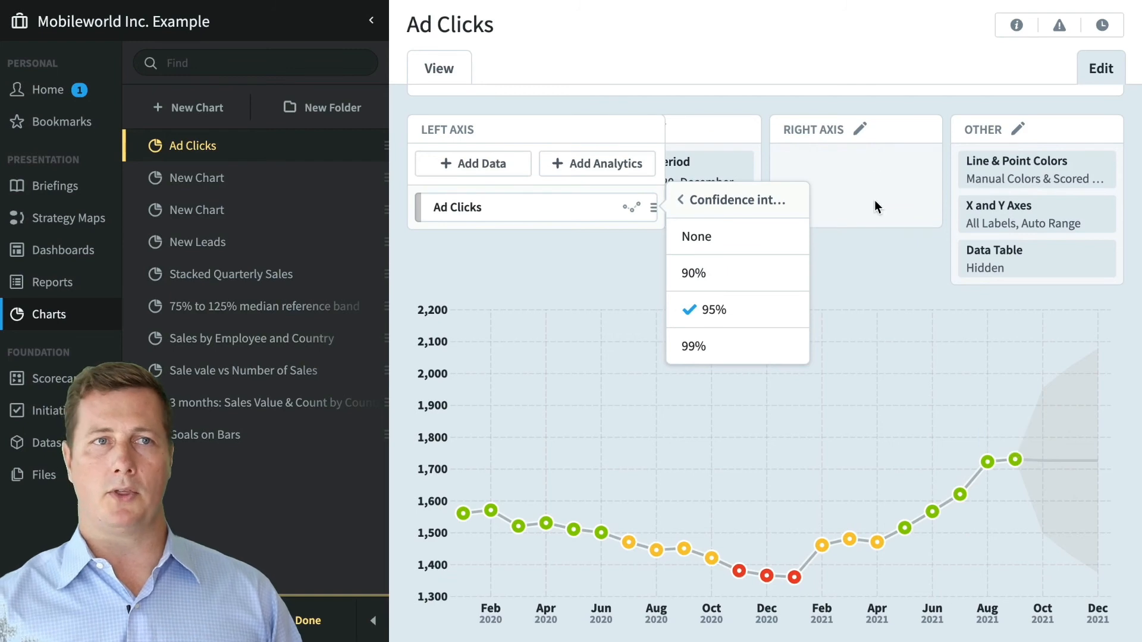
- Close the confidence interval popup and review the forecast on the chart
click(872, 256)
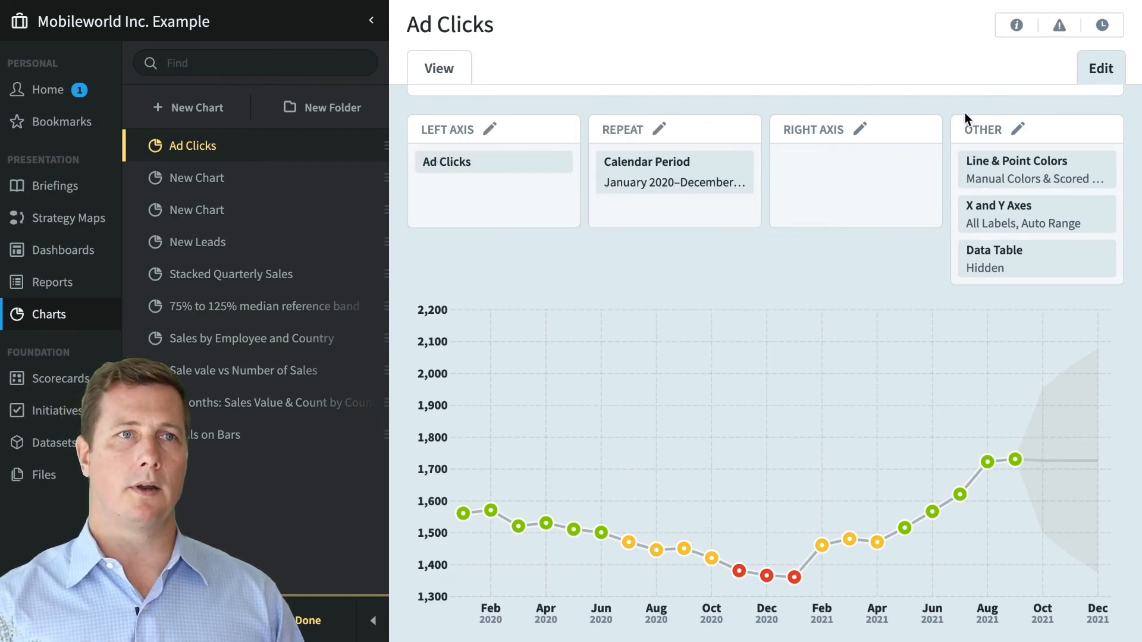
mouse_move(966, 128)
scroll(894, 294, up, 3)
scroll(920, 391, down, 1)
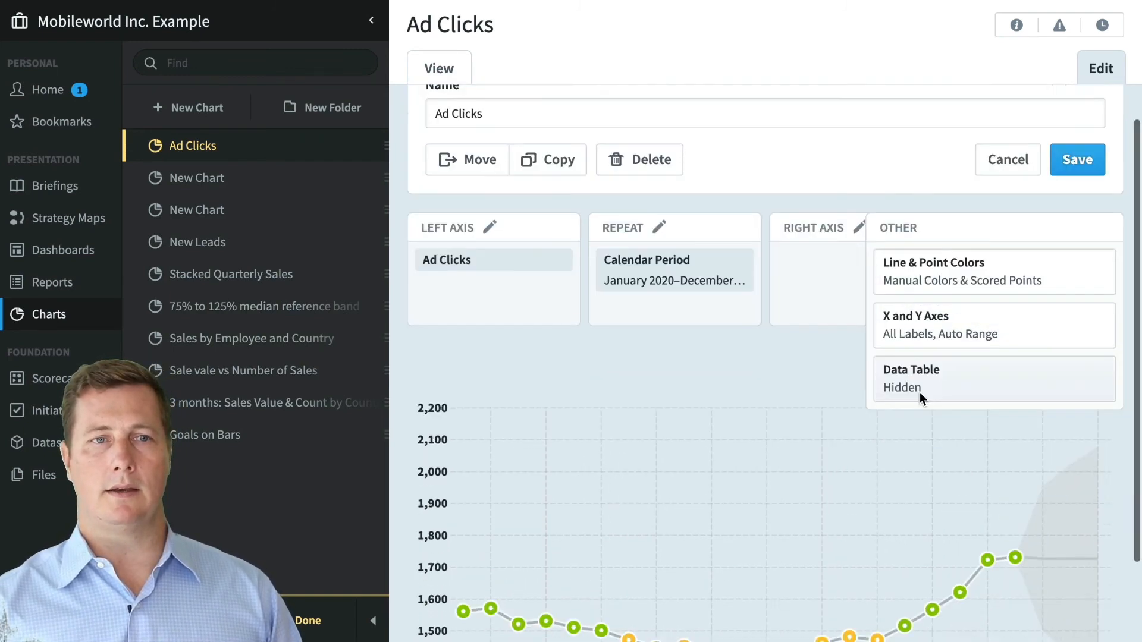
scroll(919, 391, down, 1)
mouse_move(732, 206)
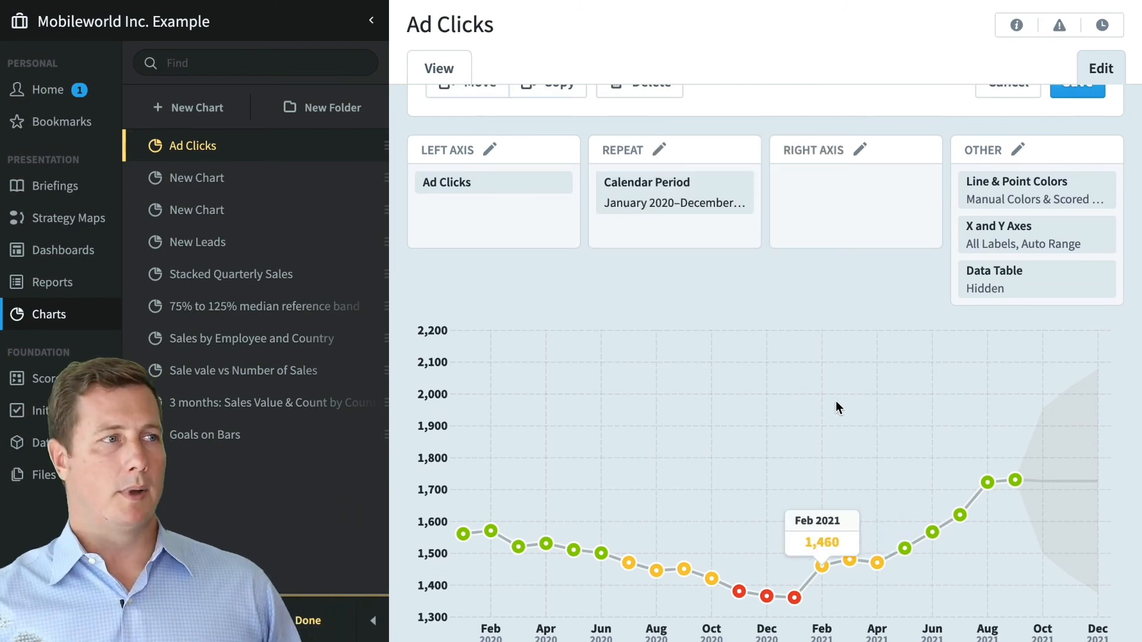
- Cancel leaving for Dashboards and reopen the Ad Clicks series editing options
click(33, 249)
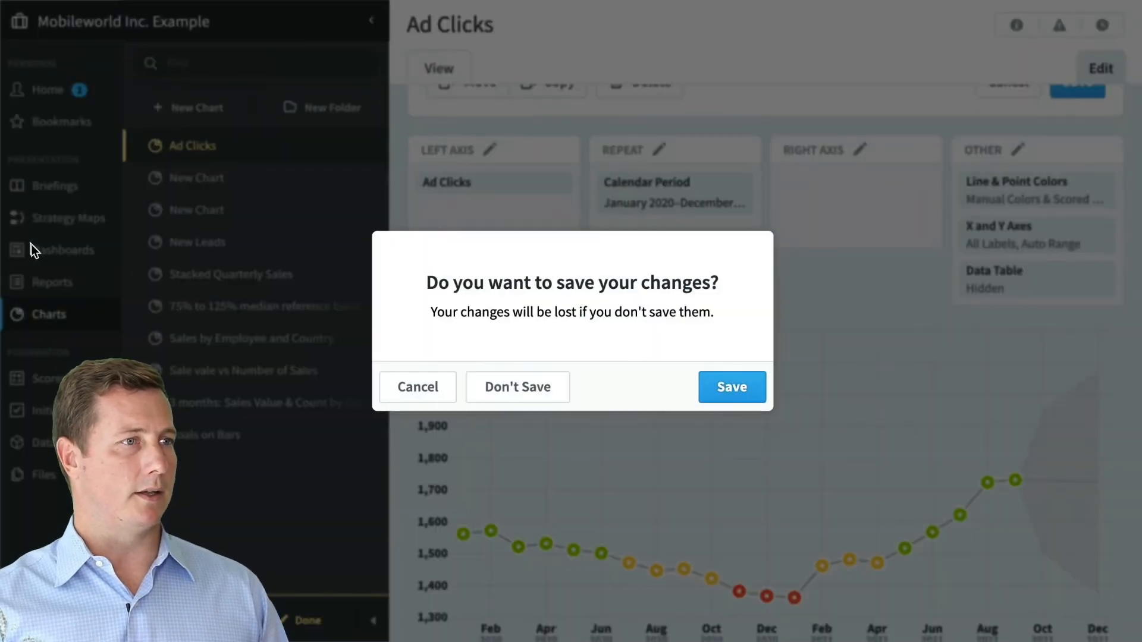
click(415, 392)
mouse_move(490, 237)
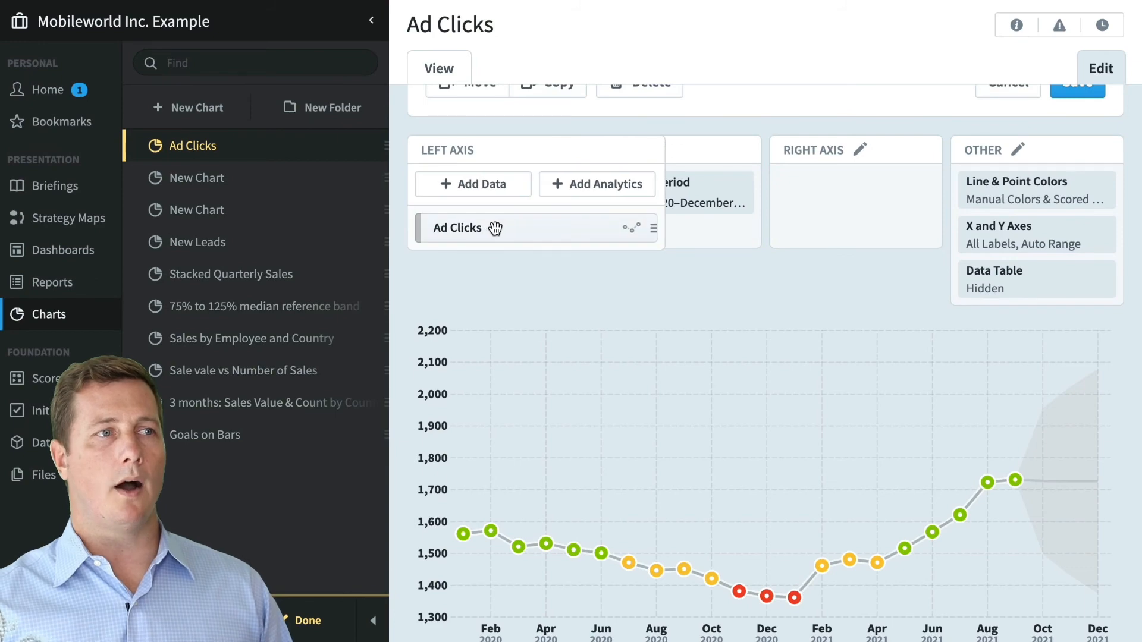
click(653, 228)
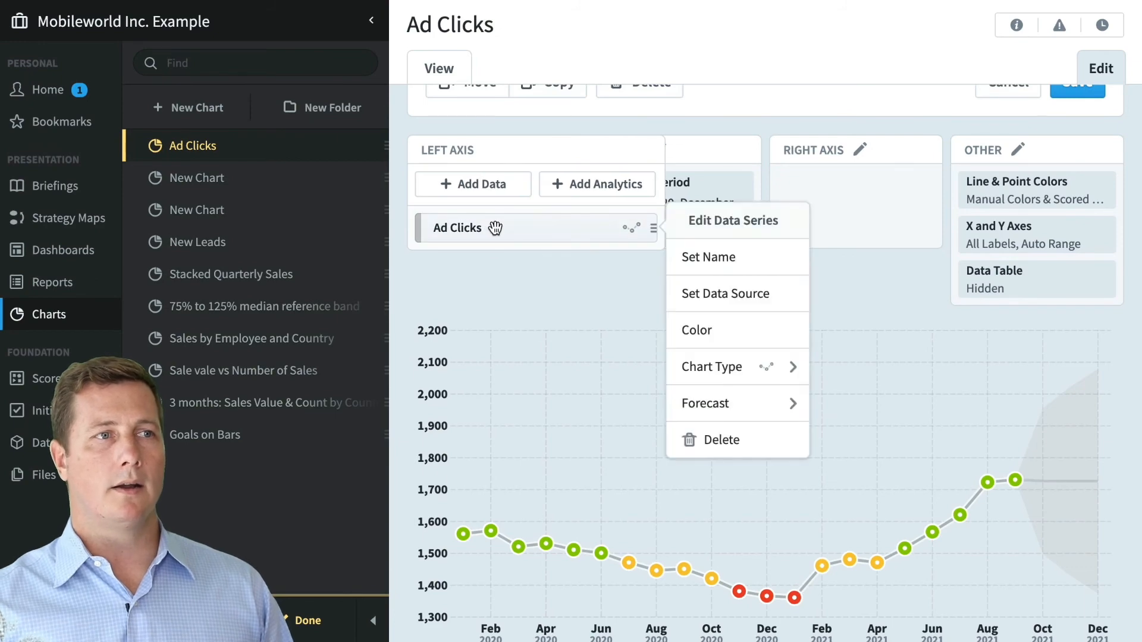
click(758, 403)
click(747, 295)
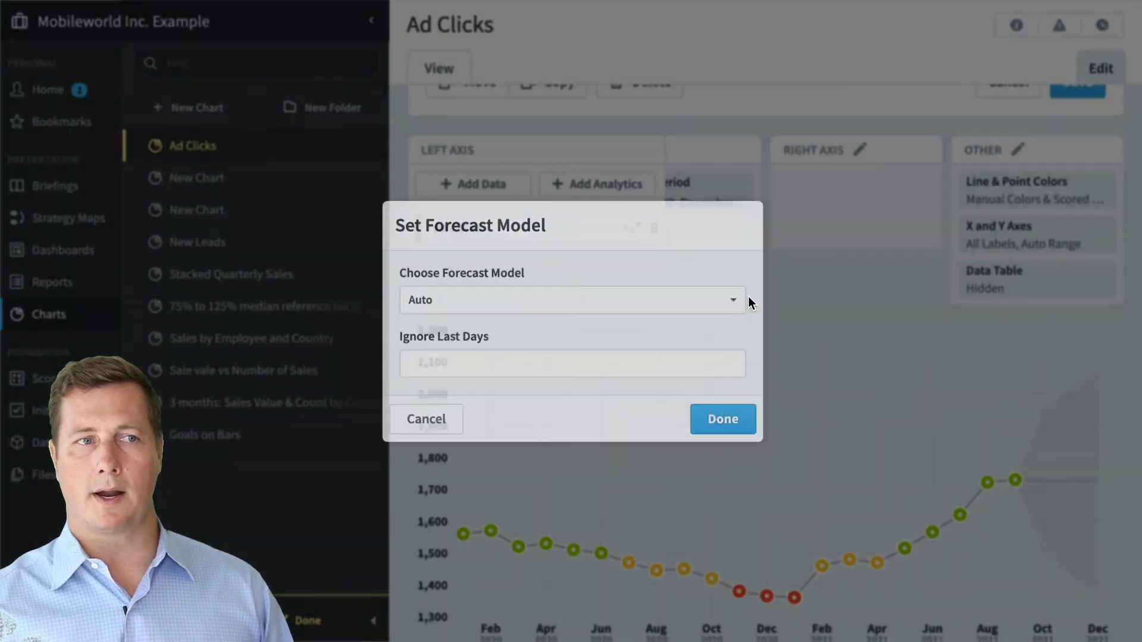
click(505, 307)
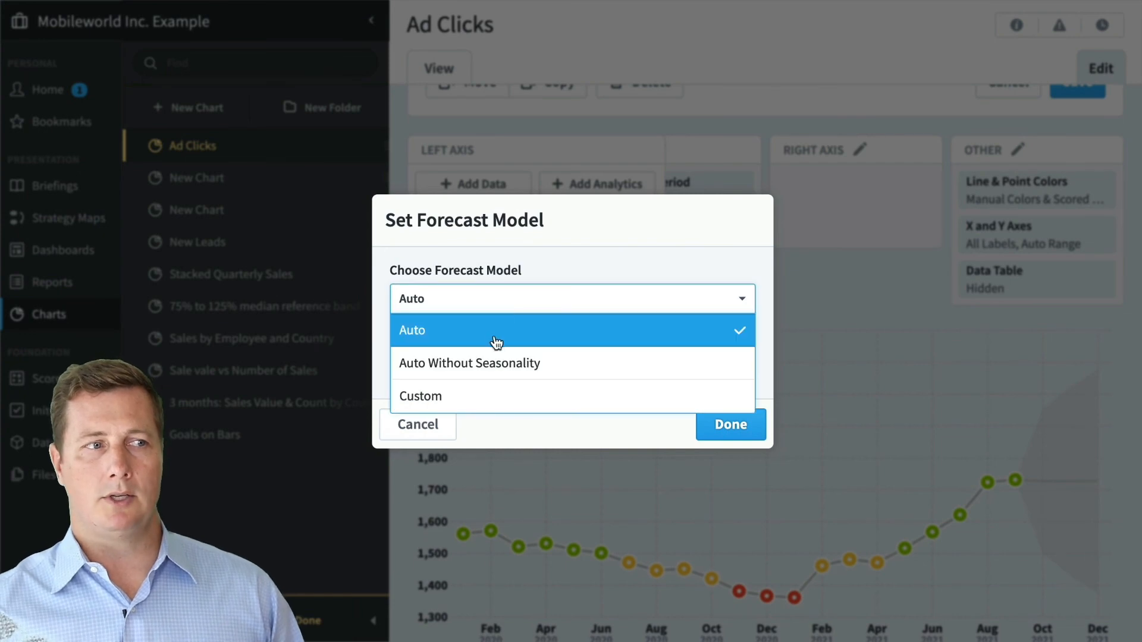
click(490, 395)
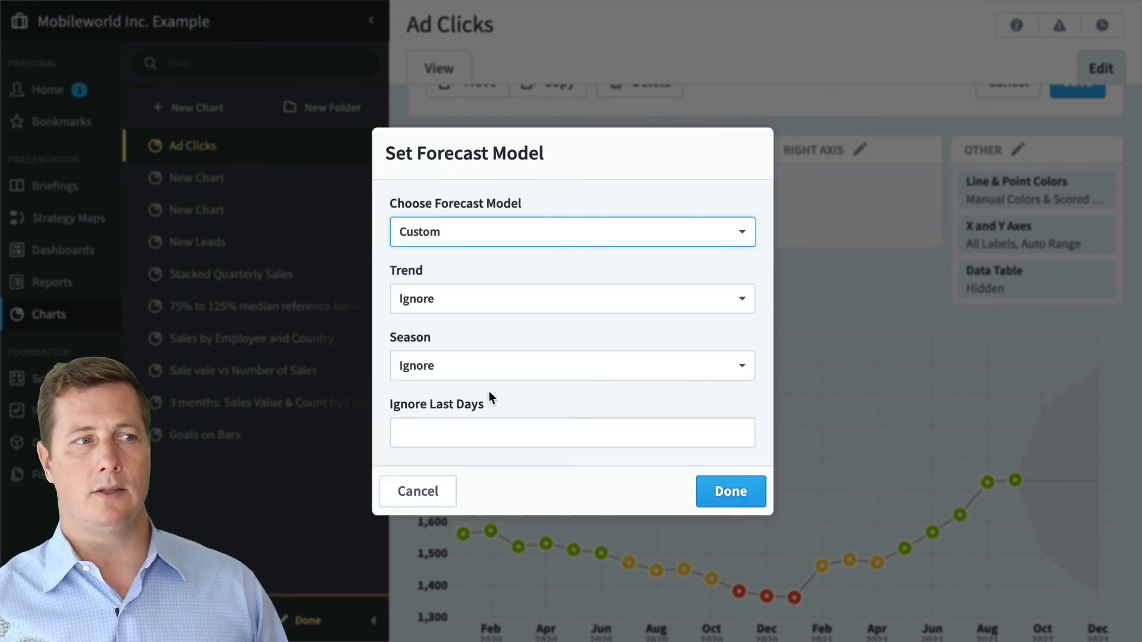
click(499, 377)
click(500, 427)
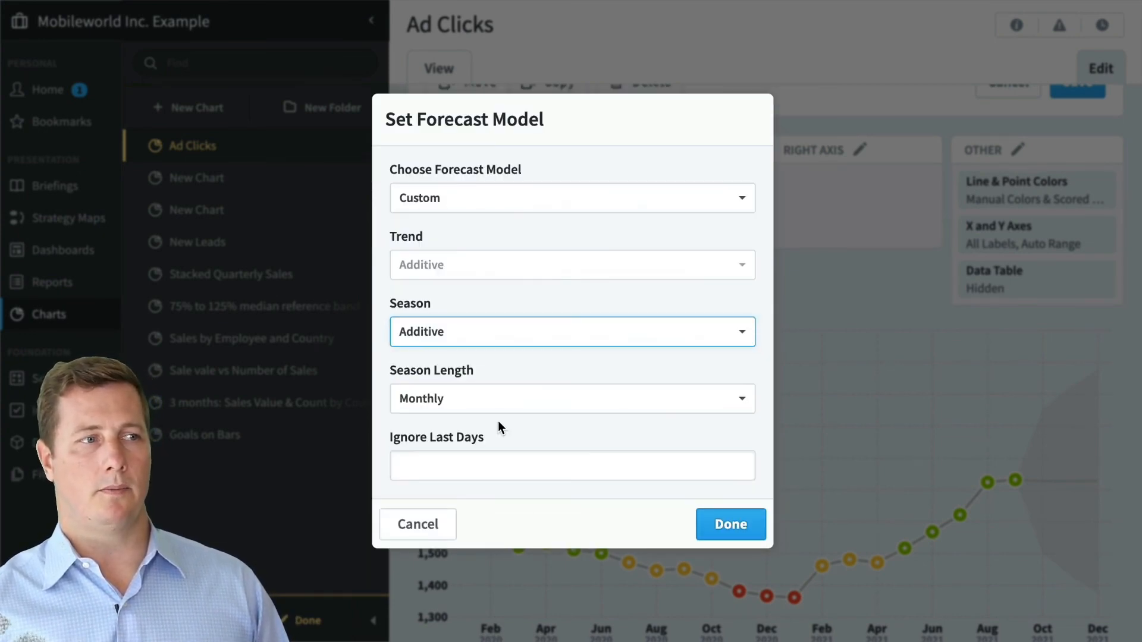
click(441, 526)
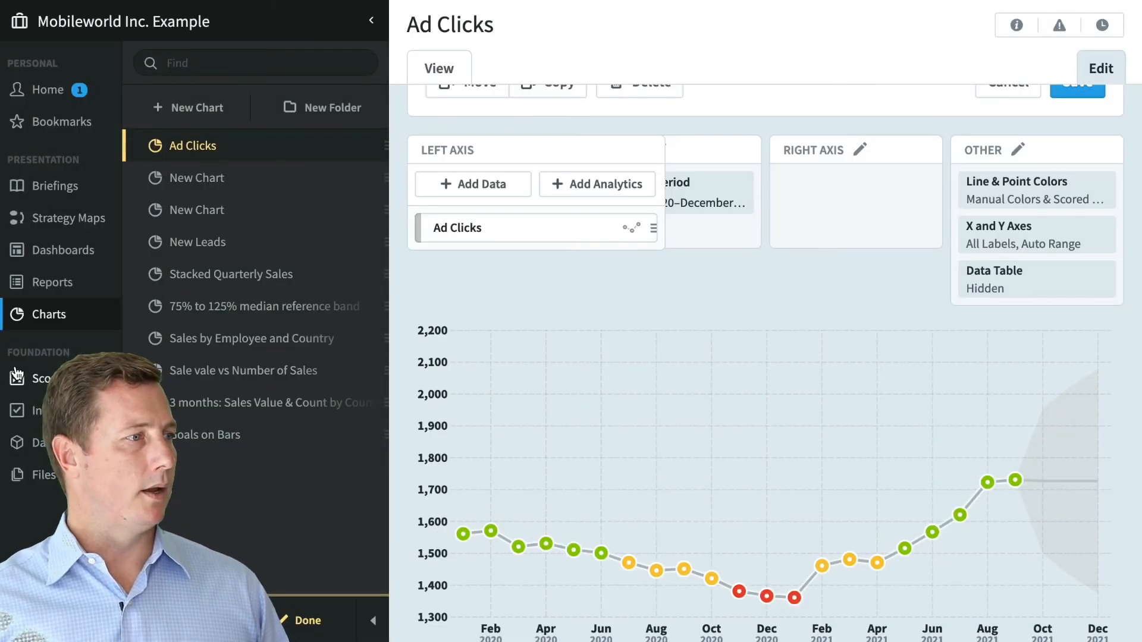
- Leave without saving and open the Forecasting Examples: 95% Confidence dashboard
click(70, 244)
click(535, 387)
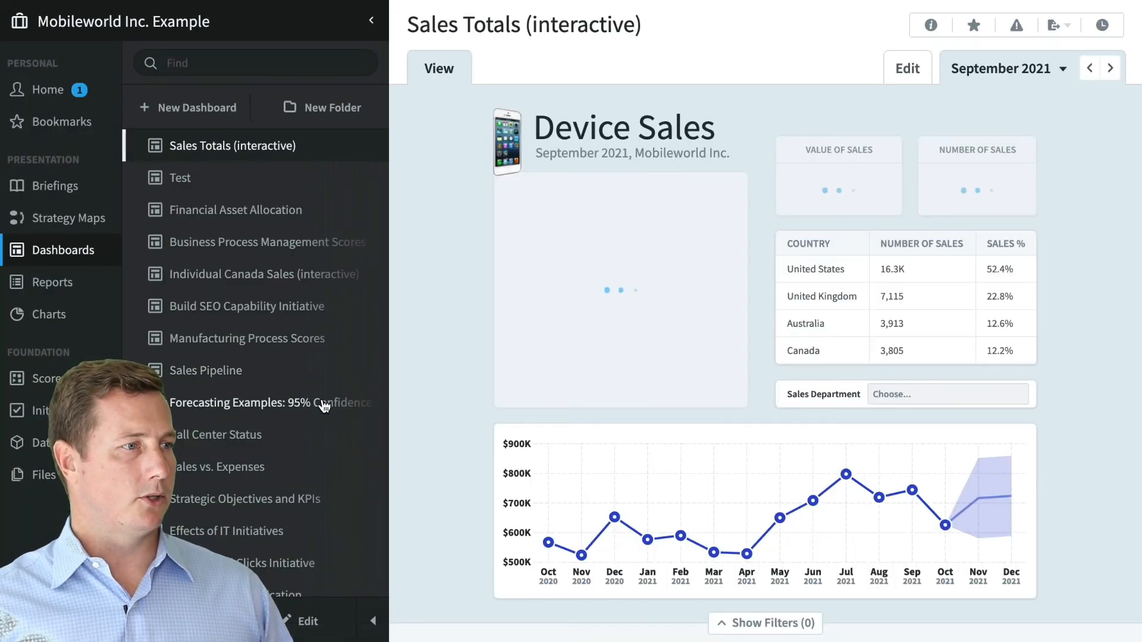
click(324, 406)
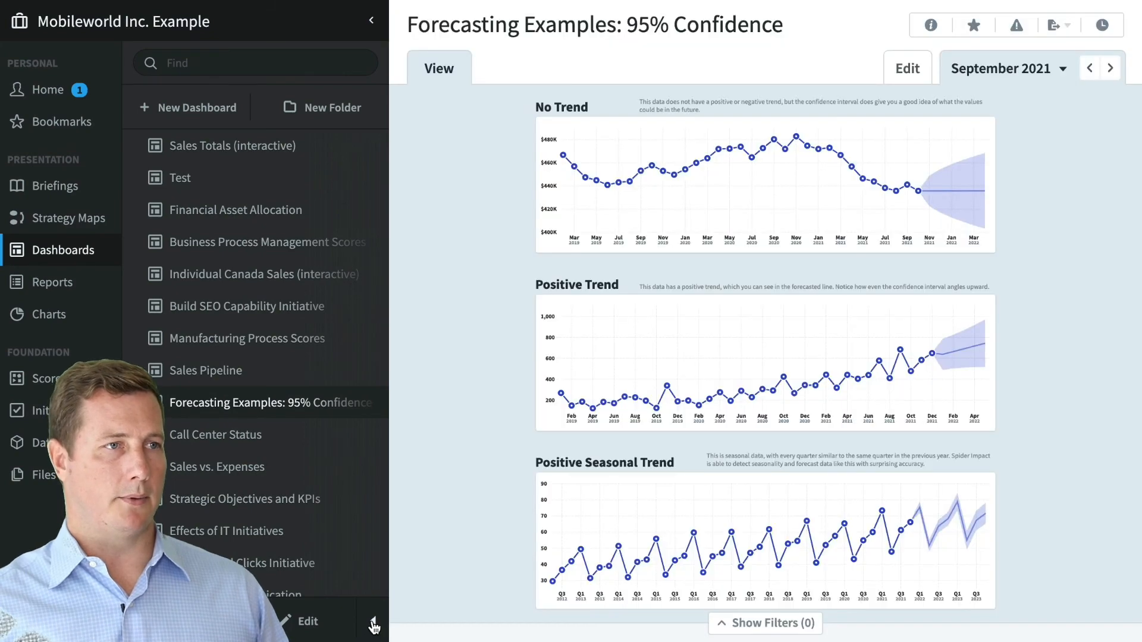
- Hide the dashboard list and scroll through the forecast charts, then show the list again
click(373, 626)
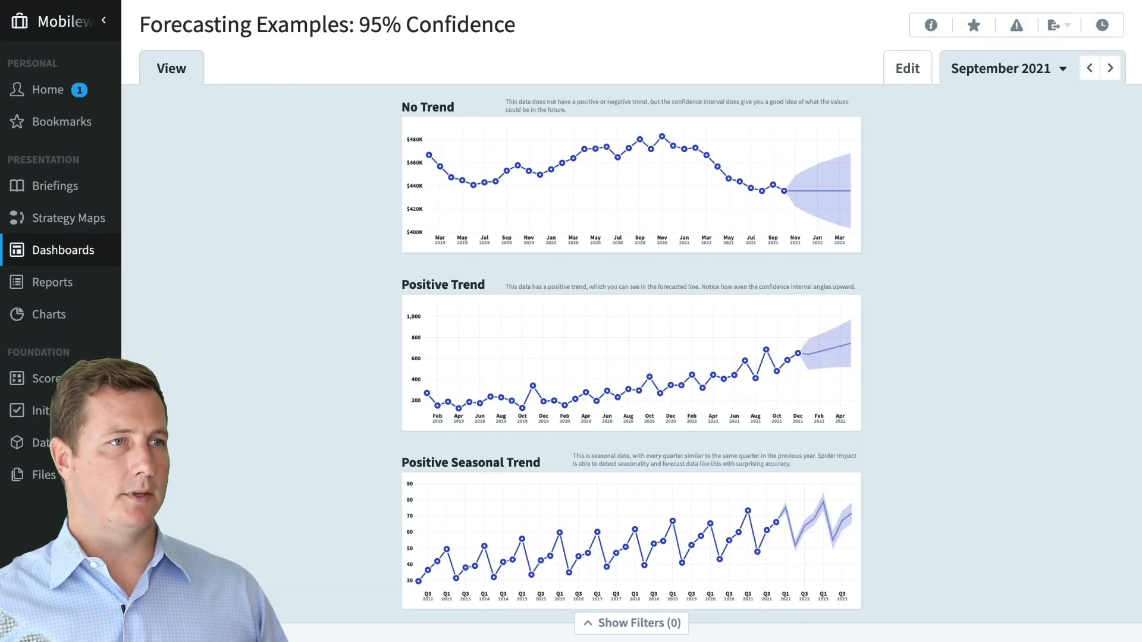
click(214, 480)
scroll(693, 285, up, 2)
scroll(892, 261, up, 1)
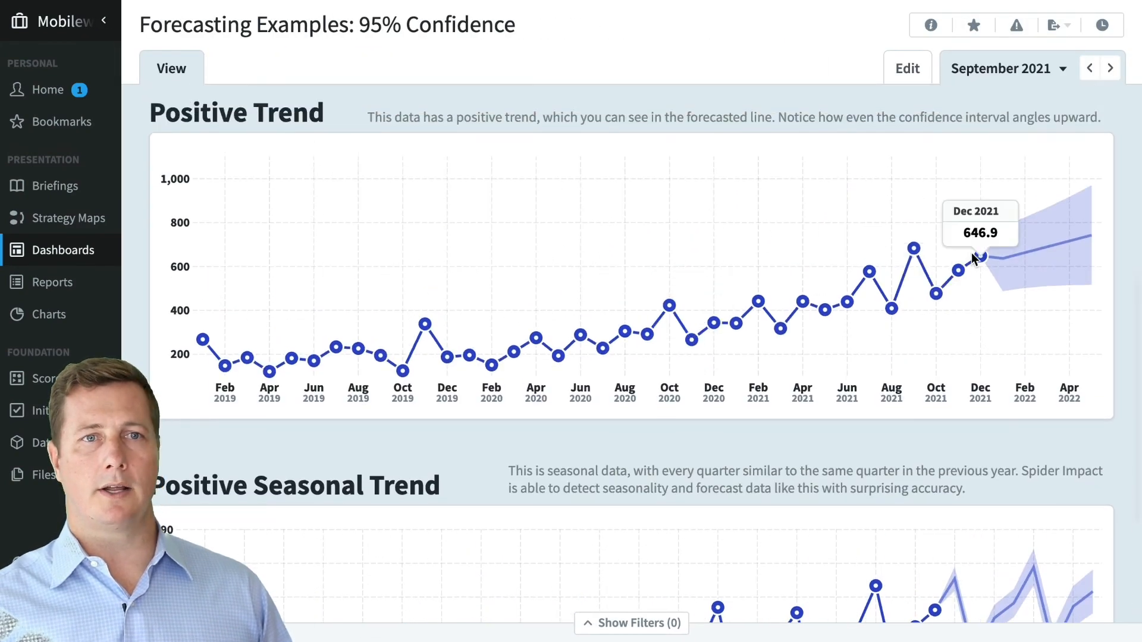
scroll(966, 258, up, 5)
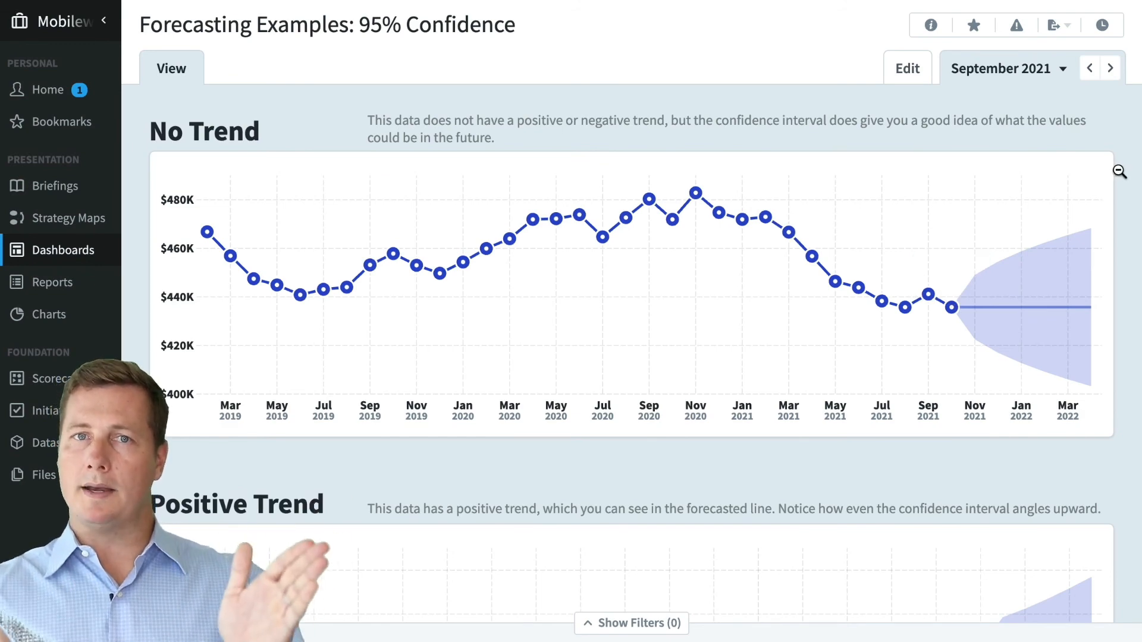
scroll(1046, 181, down, 5)
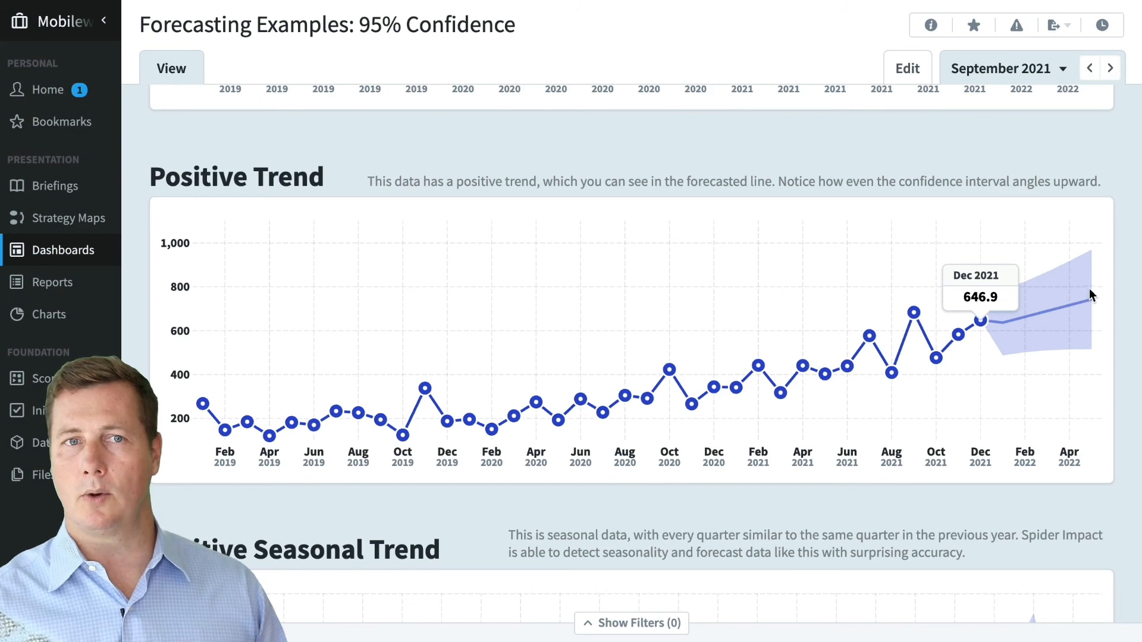
scroll(1114, 313, down, 4)
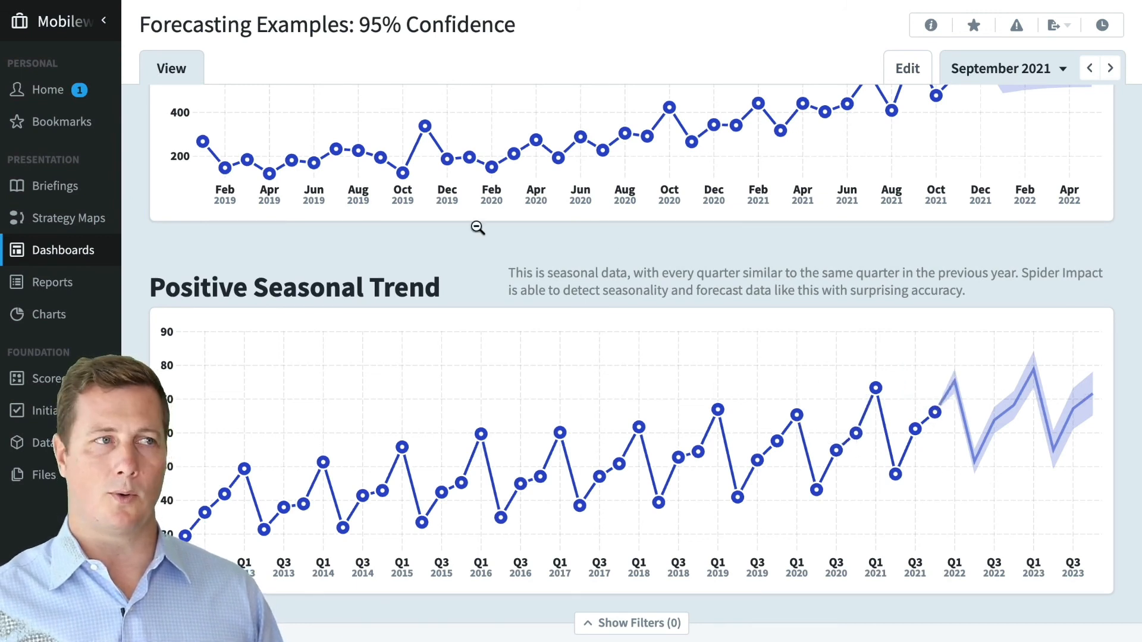
click(106, 620)
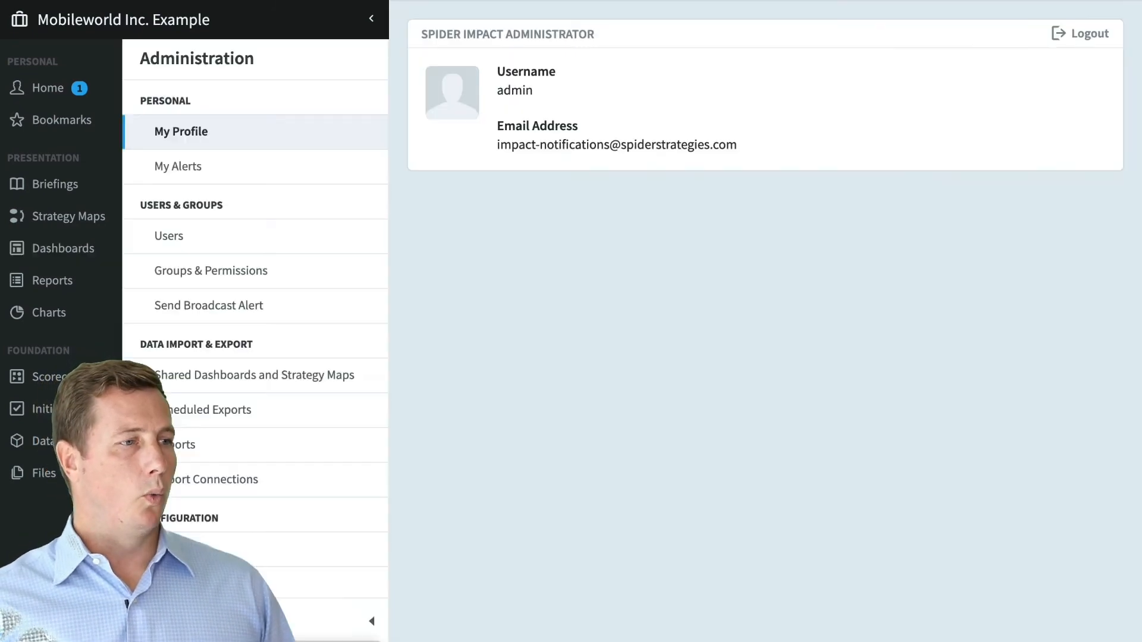
- Open Mass Edit Scorecard Items, choose Owners as the field, and start a row filter
scroll(268, 490, down, 1)
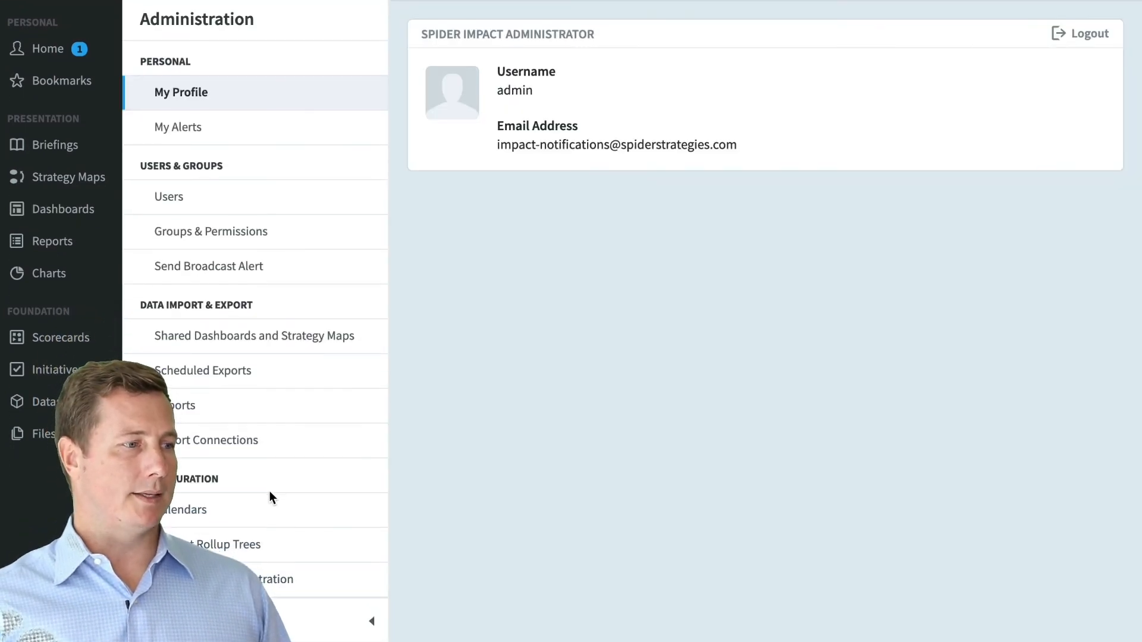
scroll(269, 491, down, 5)
scroll(271, 498, down, 3)
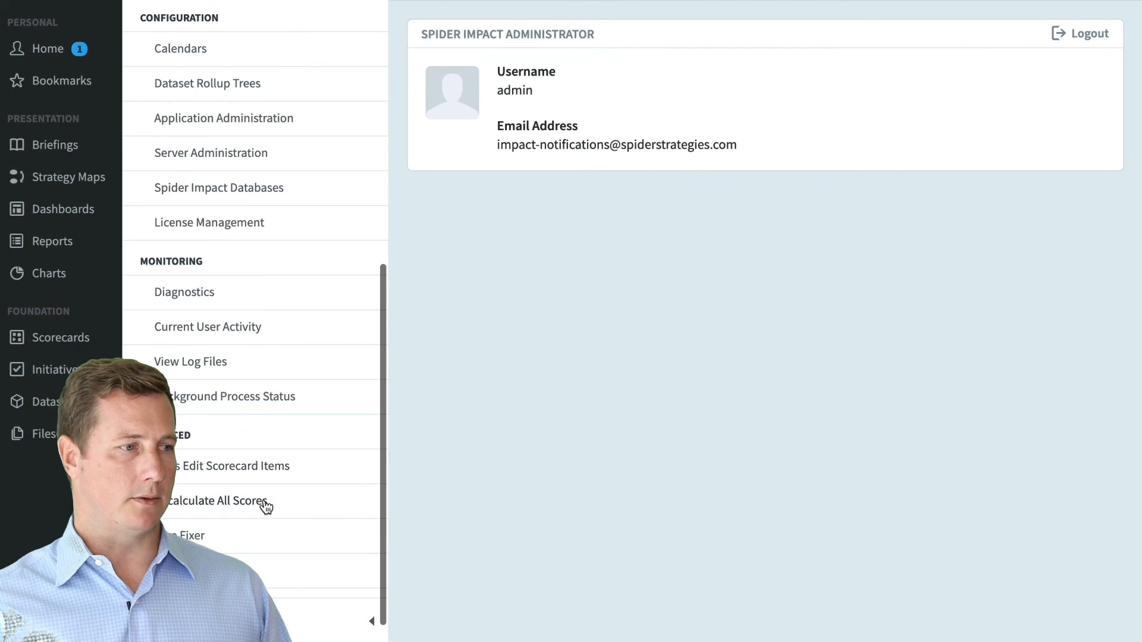
click(261, 474)
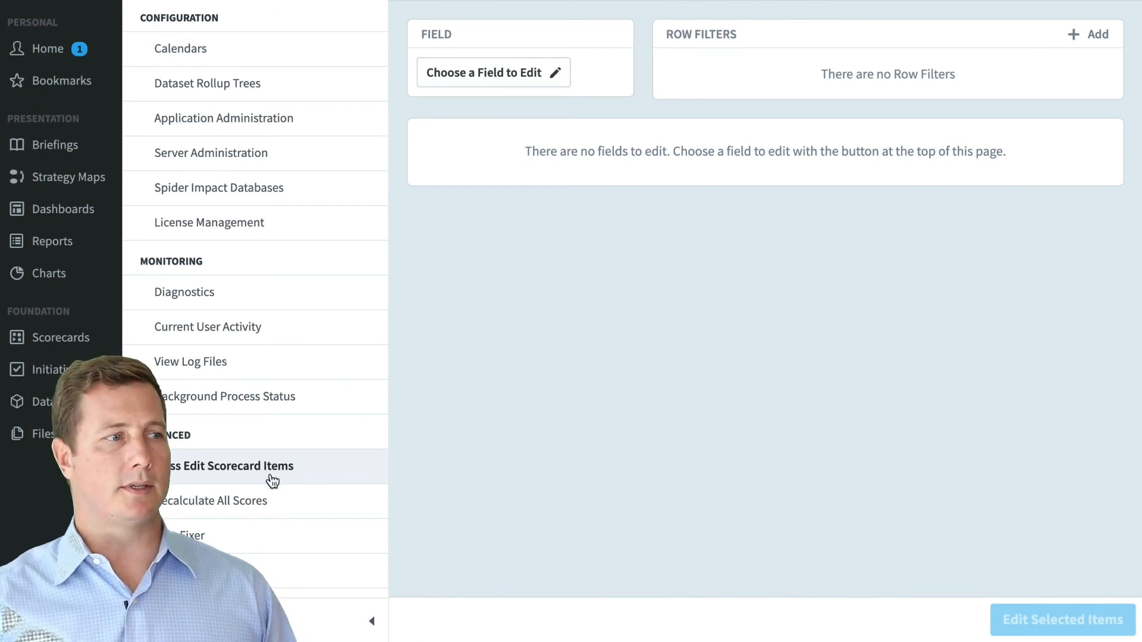
click(501, 77)
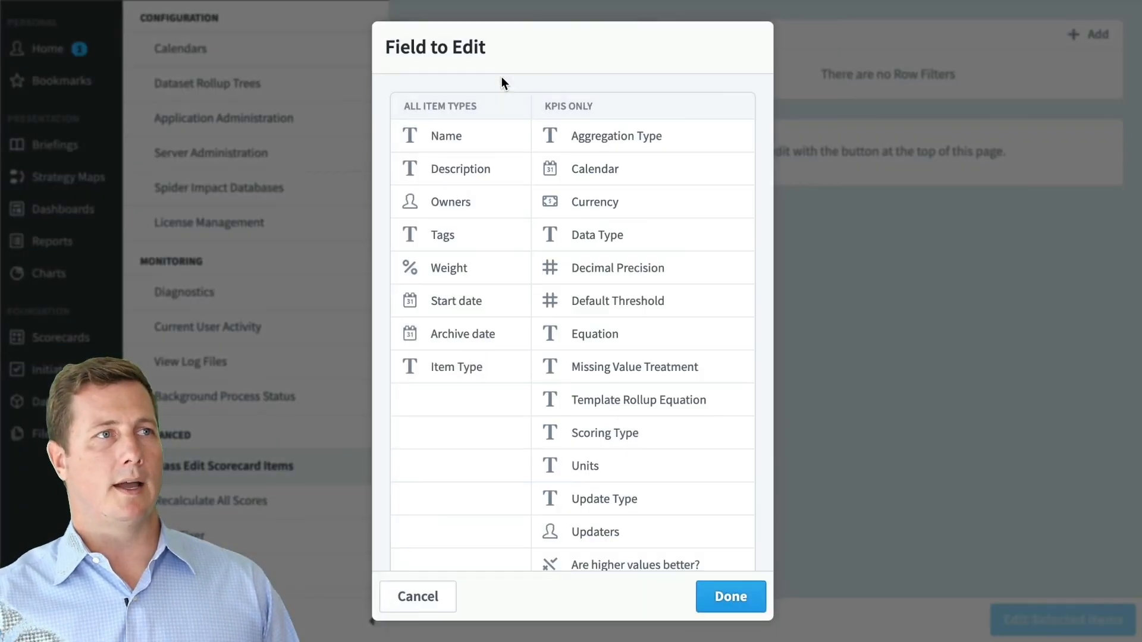
click(503, 195)
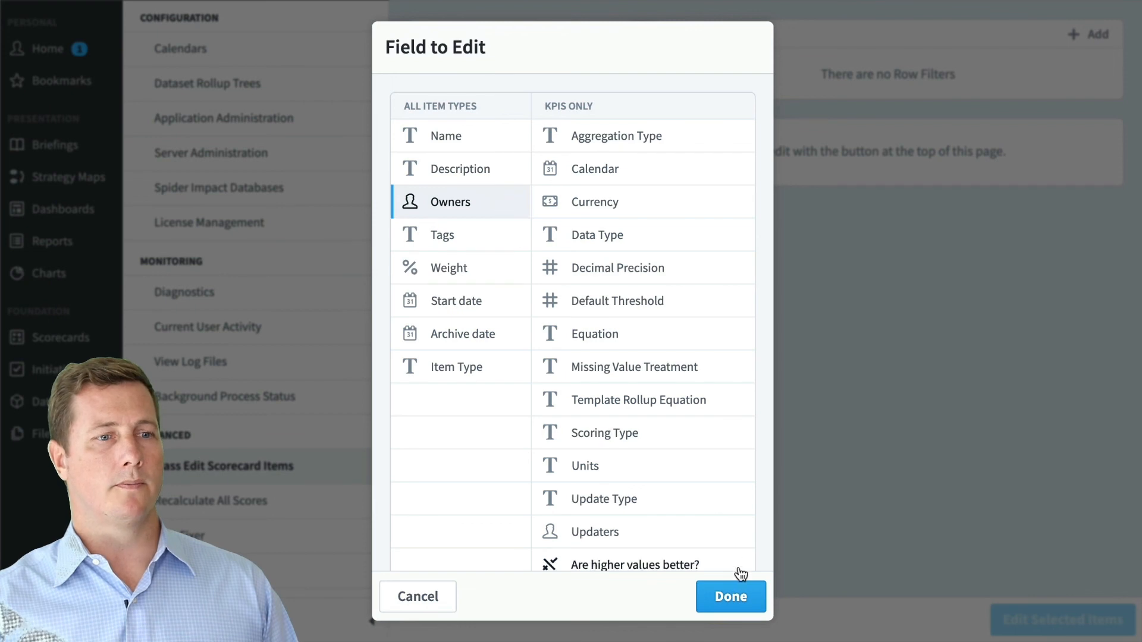
click(730, 597)
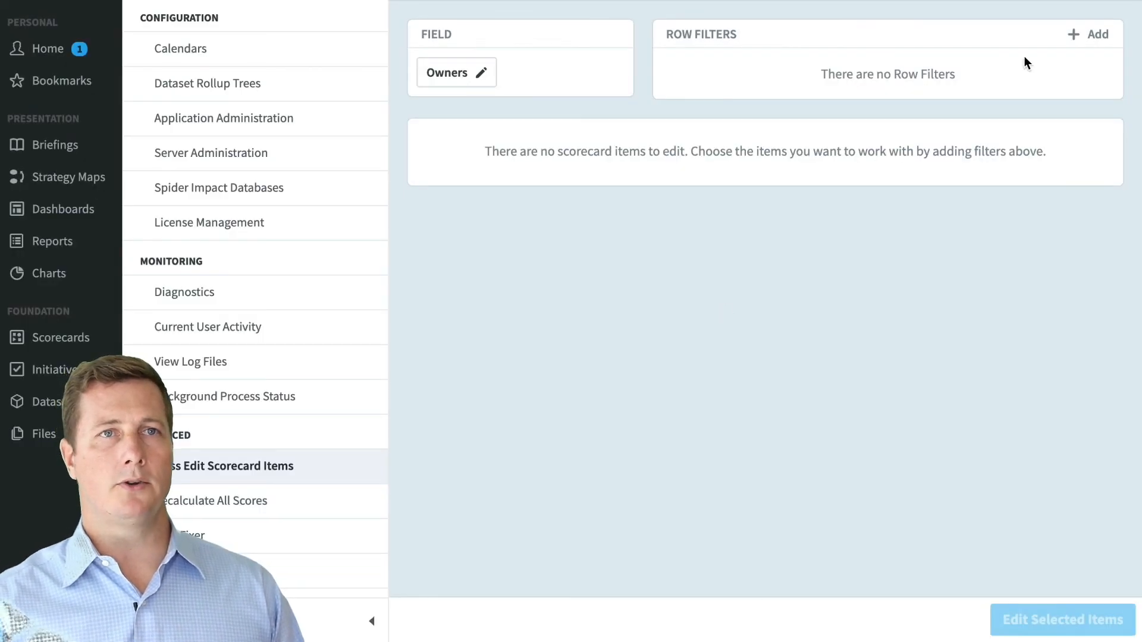
click(1090, 37)
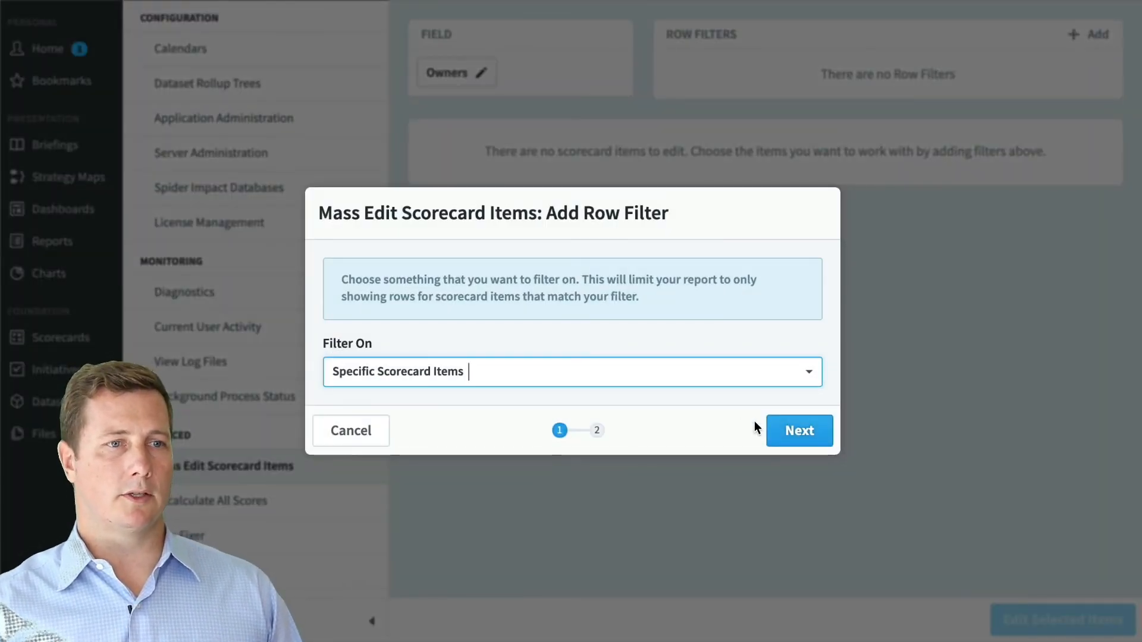
- Filter the list to Mobileworld Balanced Scorecard and its descendants
click(796, 430)
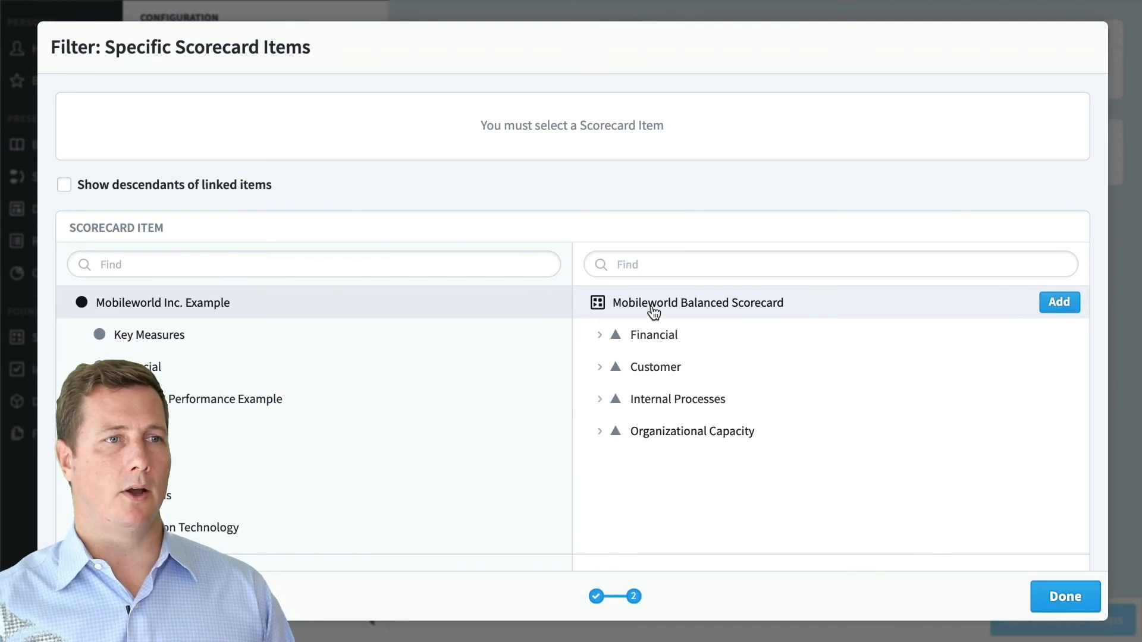
click(1050, 598)
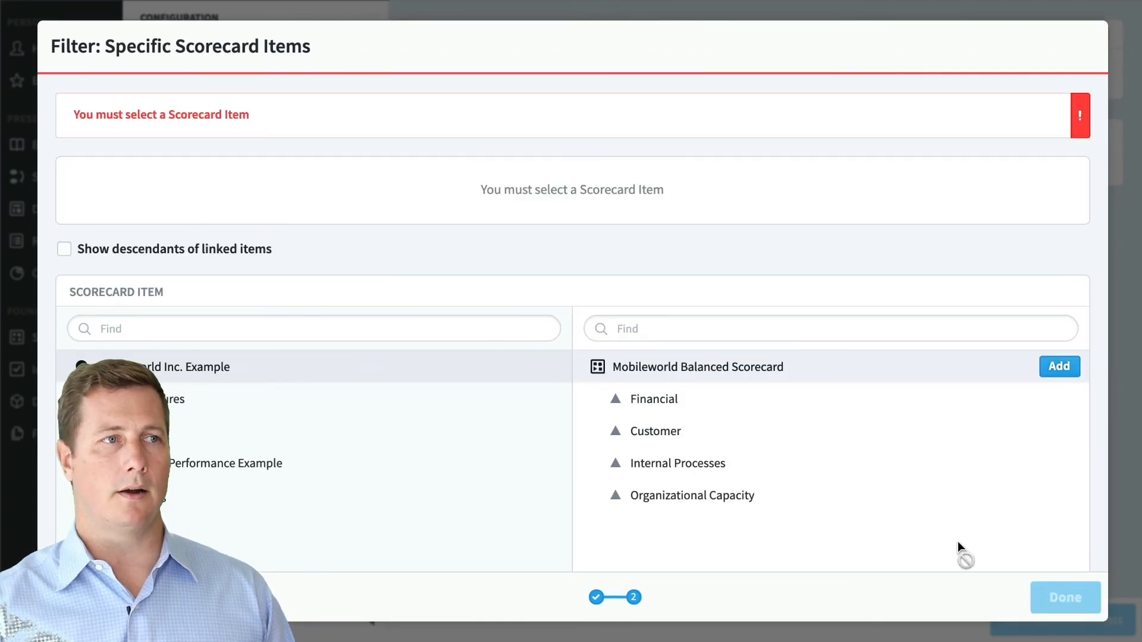
click(1058, 367)
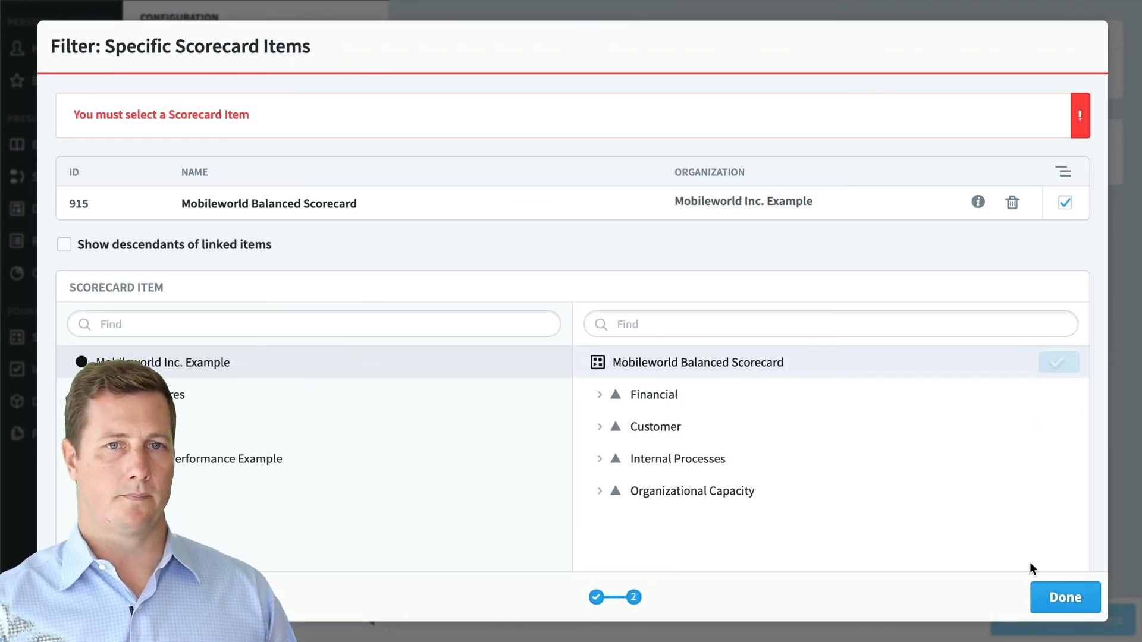
click(1058, 585)
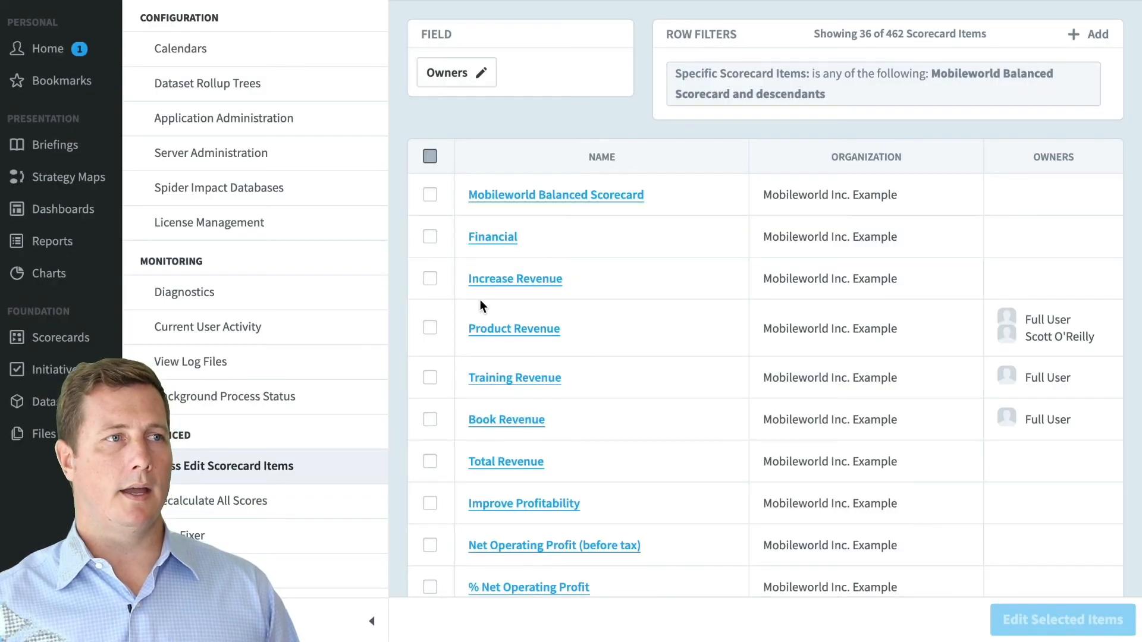
- Select all 36 filtered items and open Edit Selected Items
click(431, 279)
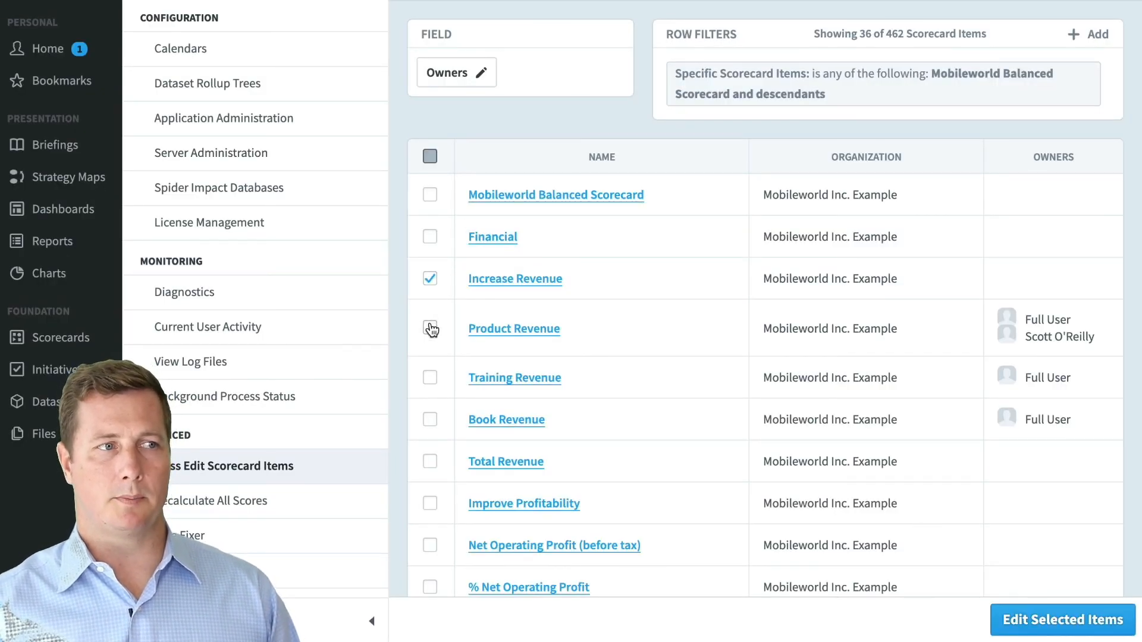
click(431, 157)
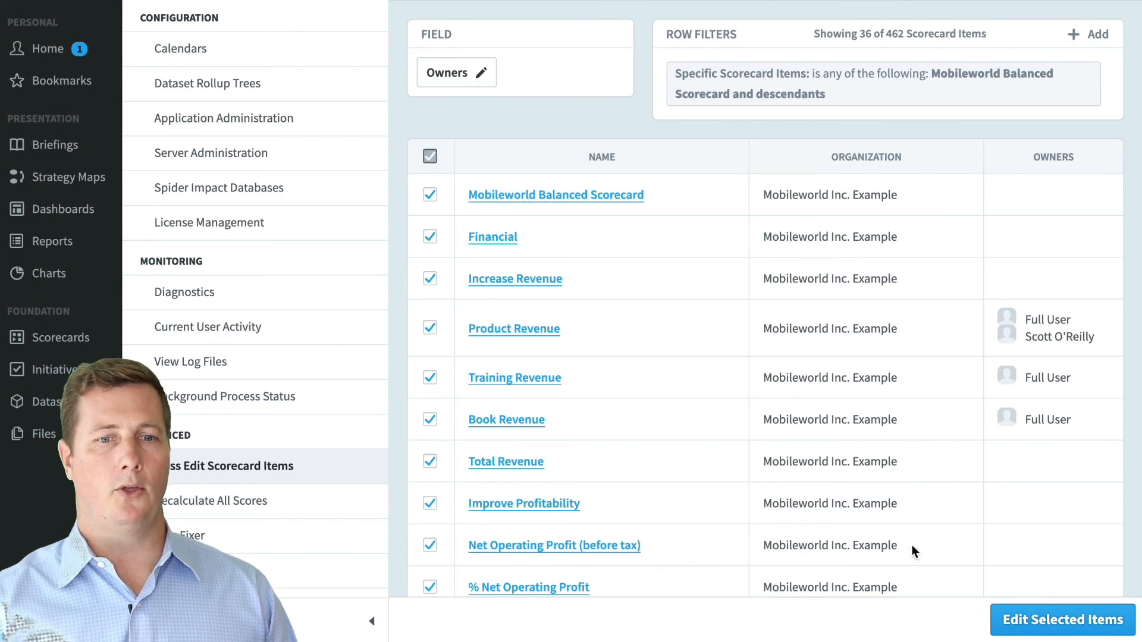
click(1031, 617)
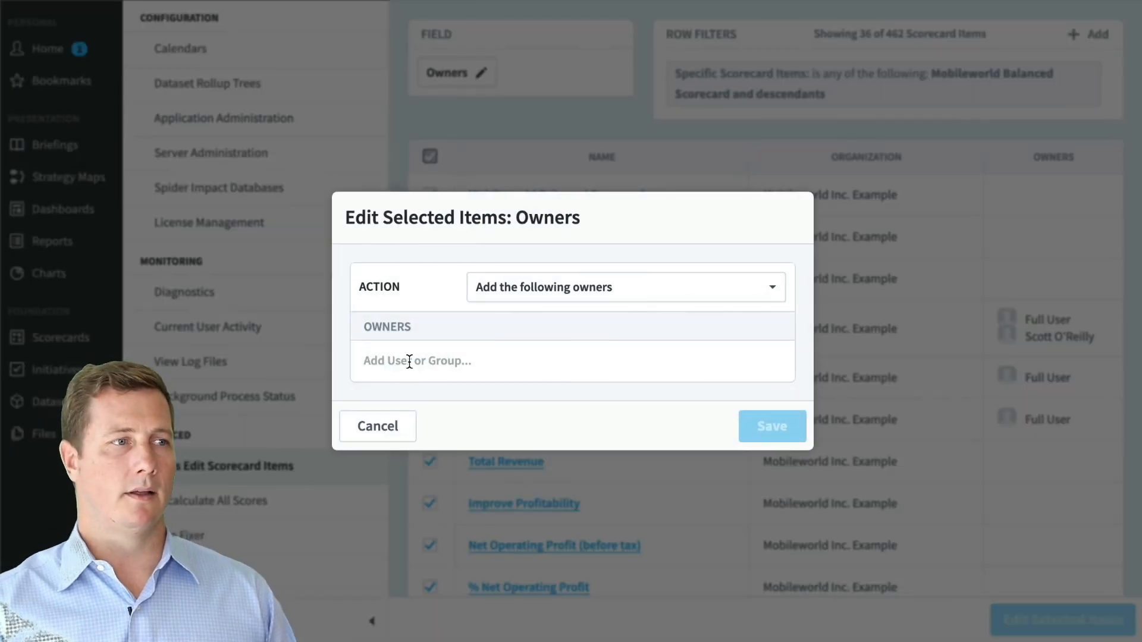
- Add the approving user to the Owners field and save it on the selected items
click(411, 360)
scroll(511, 511, down, 2)
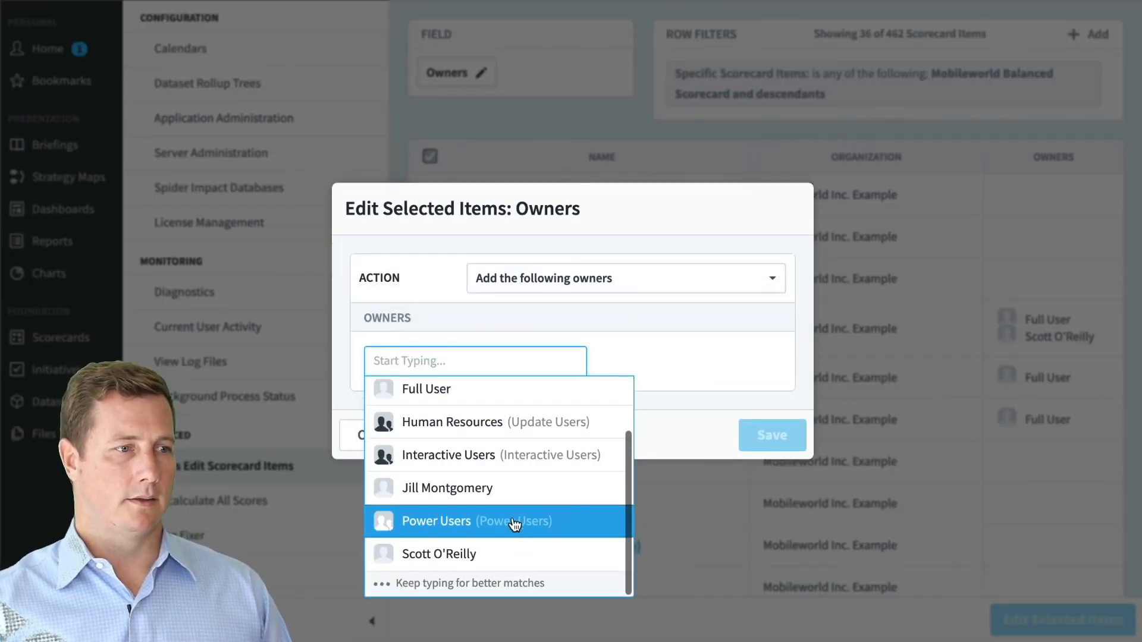
click(518, 559)
click(780, 333)
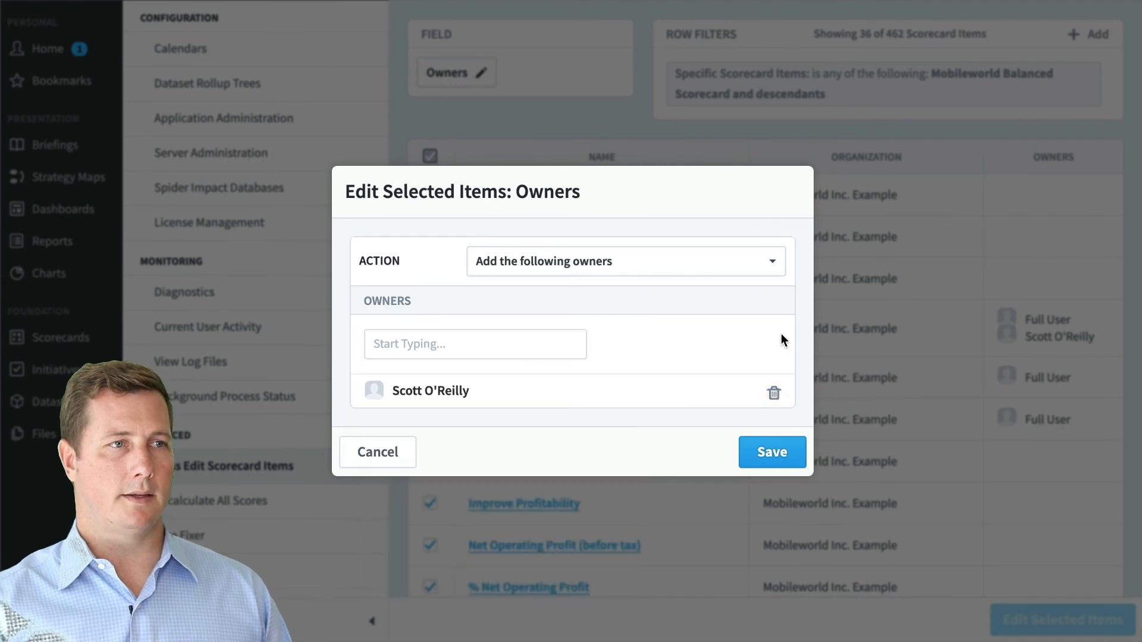
click(752, 453)
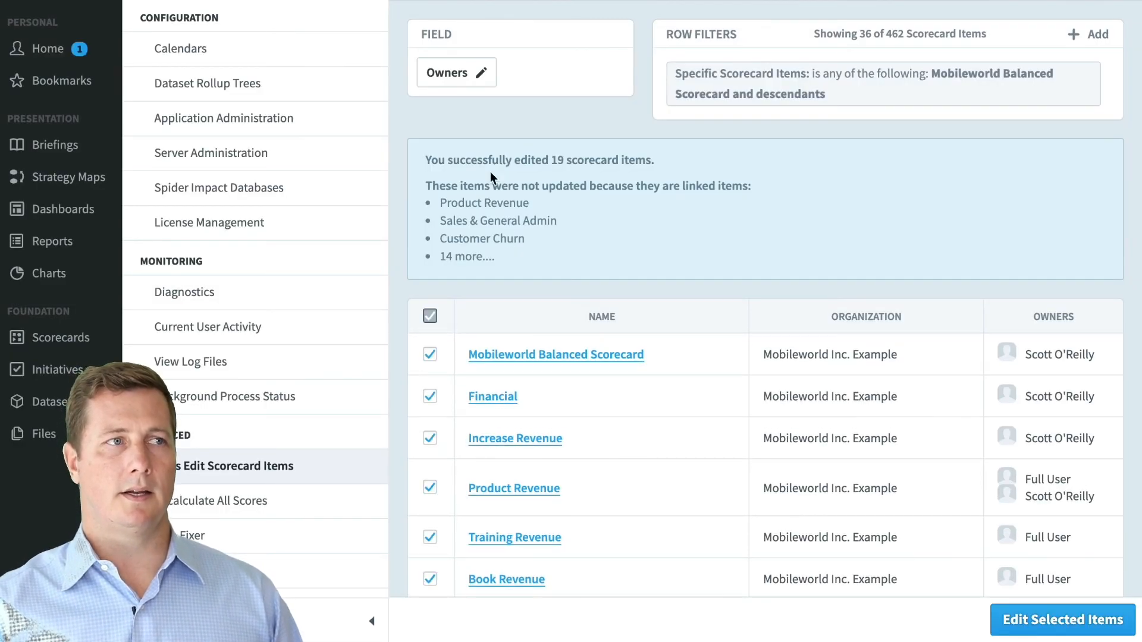
- Review the 19 successfully edited items, then go to Application Administration
drag(459, 161, 635, 173)
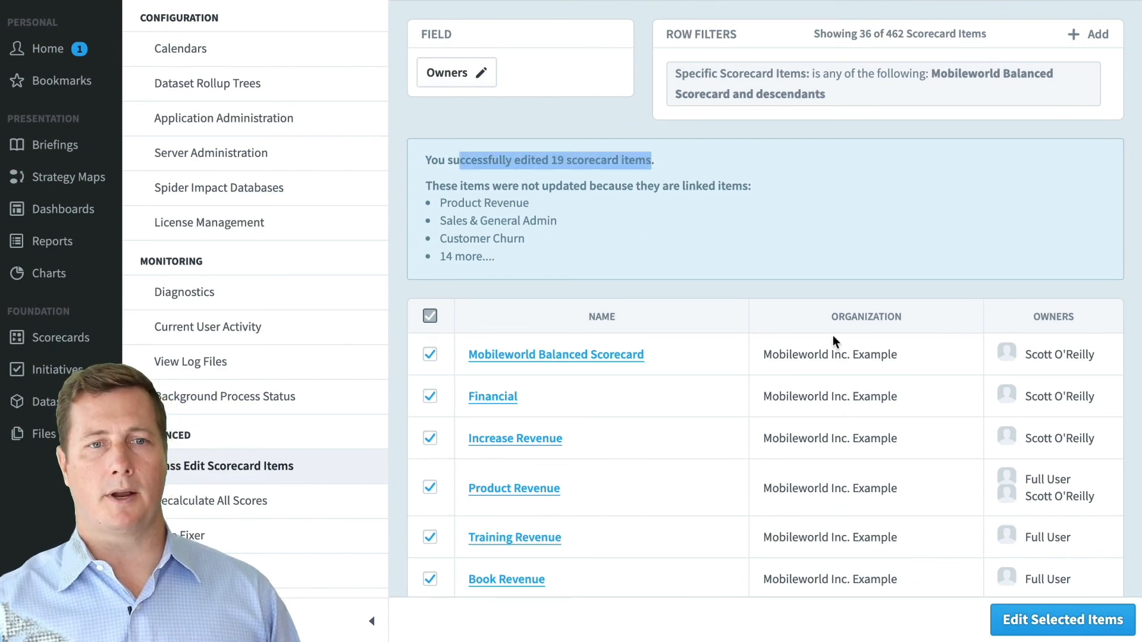
scroll(964, 396, down, 5)
scroll(964, 395, up, 5)
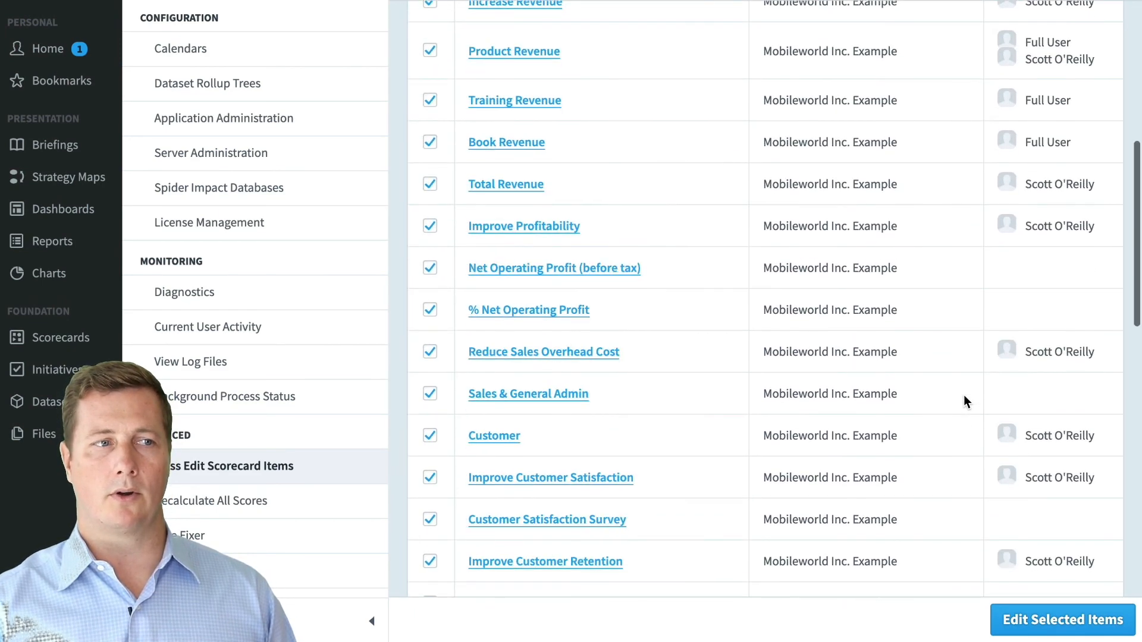
scroll(961, 397, up, 1)
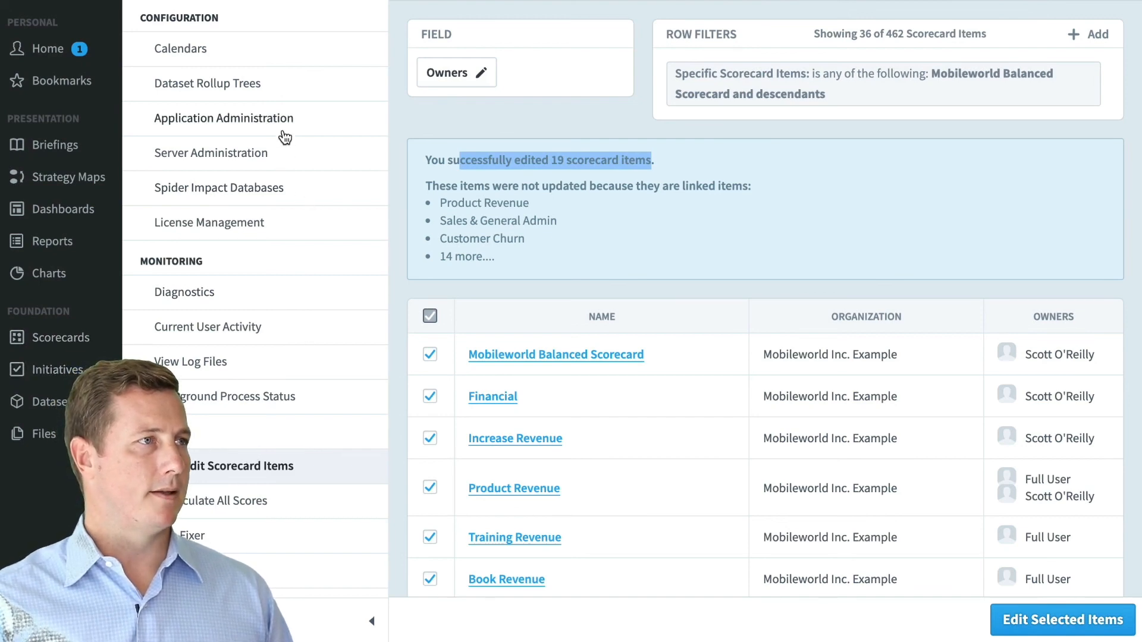
click(282, 122)
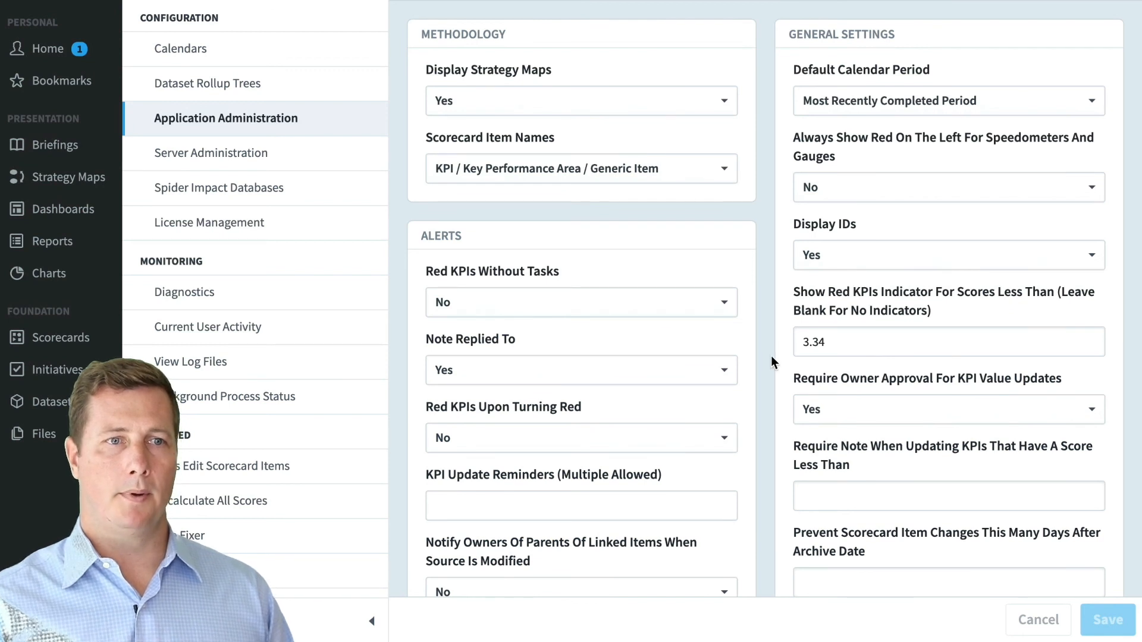
- Scroll the Application Administration settings to confirm Require Owner Approval For KPI Value Updates is Yes
scroll(771, 357, down, 1)
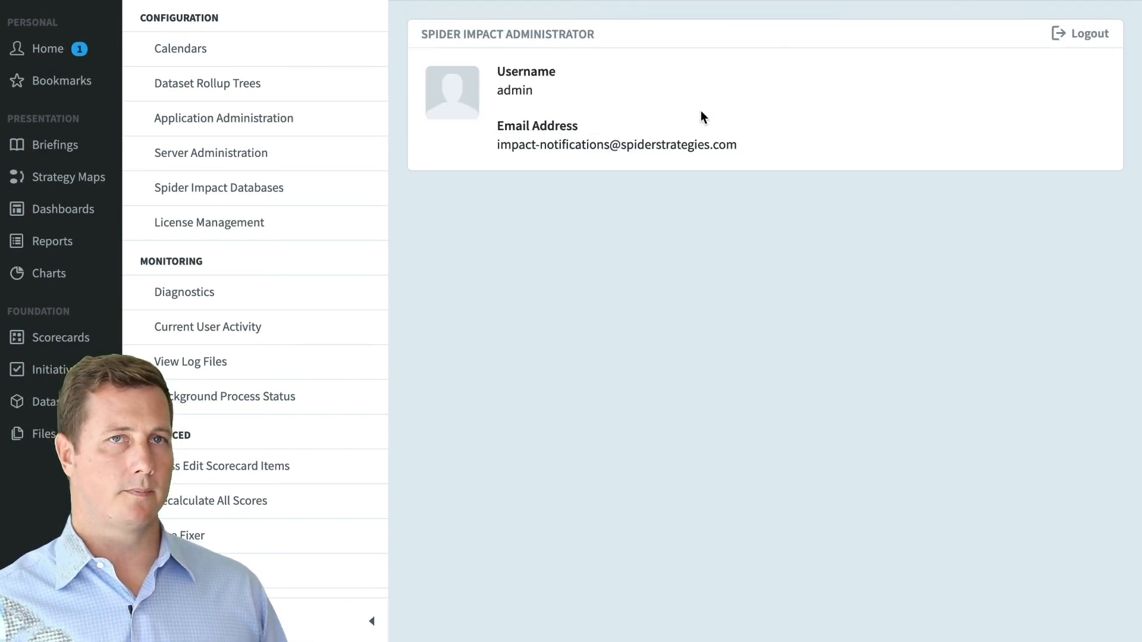
- Log out of the administrator account and sign in as the KPI updater, declining to save the password
click(1088, 38)
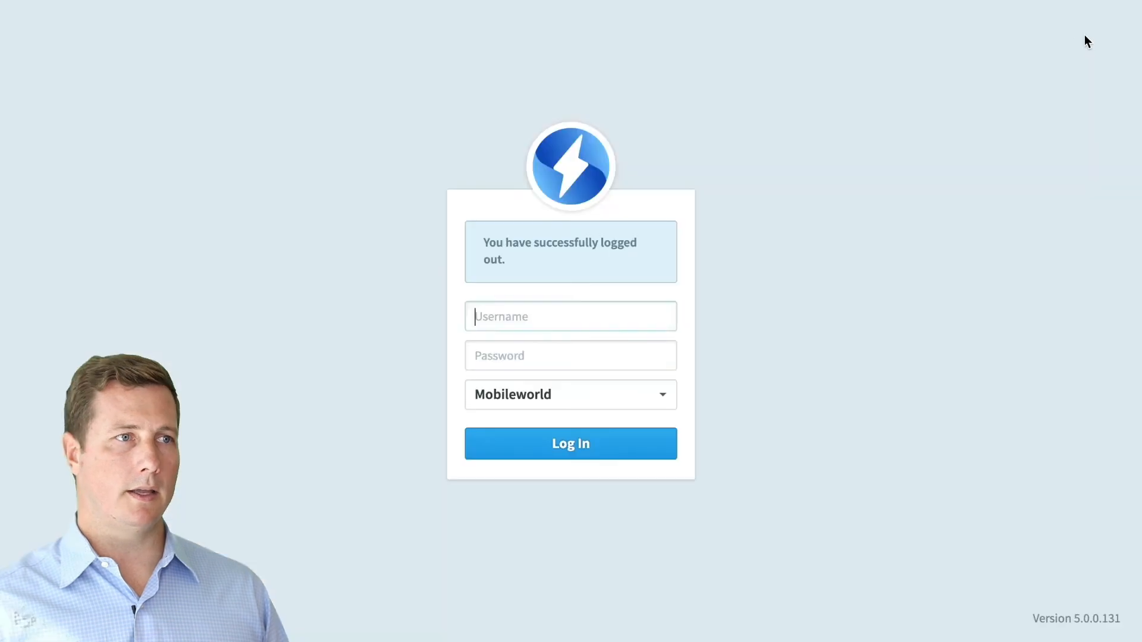
double_click(548, 316)
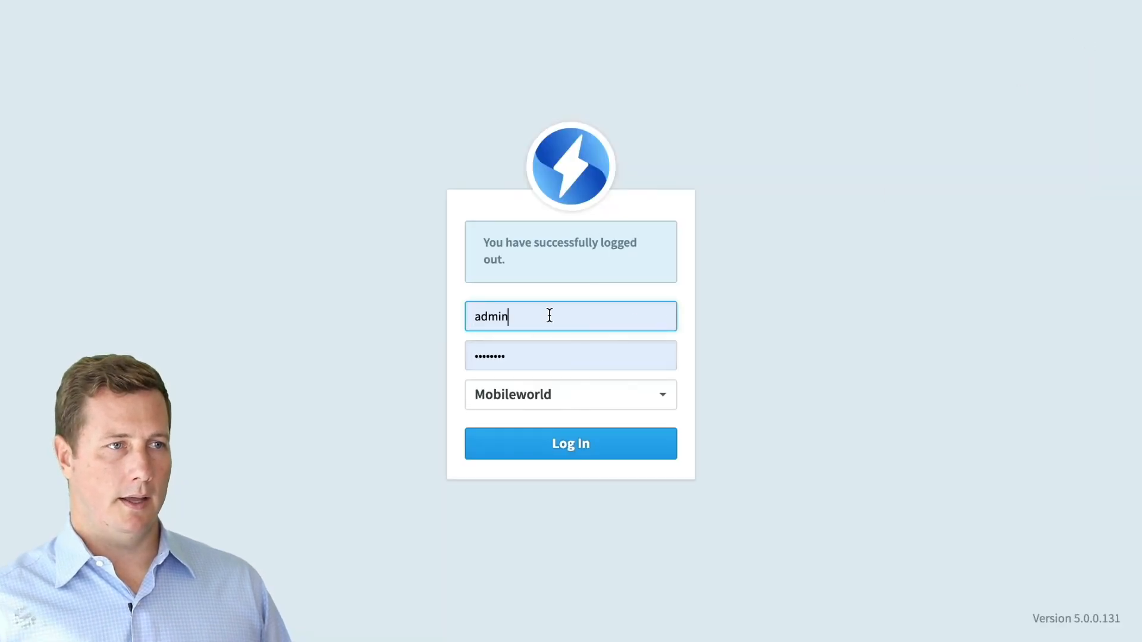
text(jill)
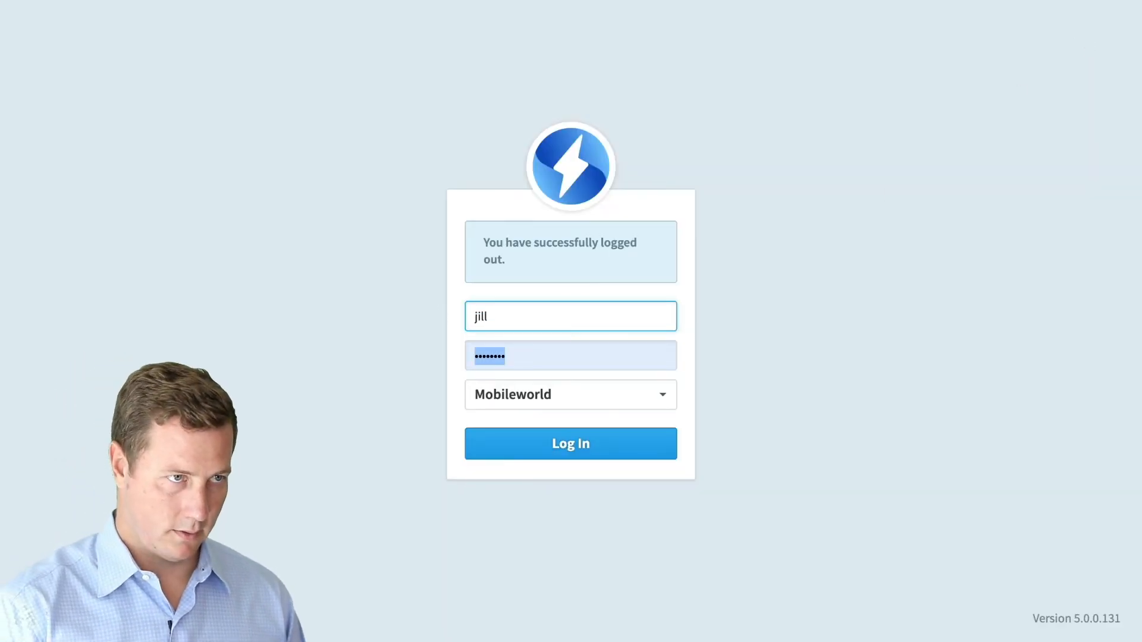
key(Tab)
text(j••••••)
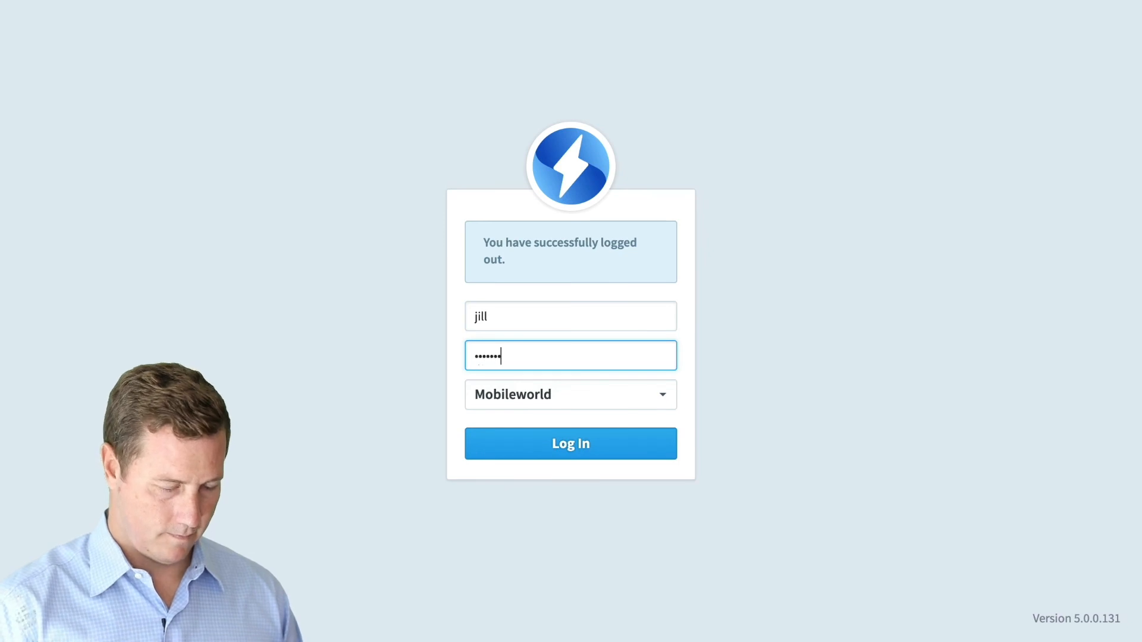
key(Return)
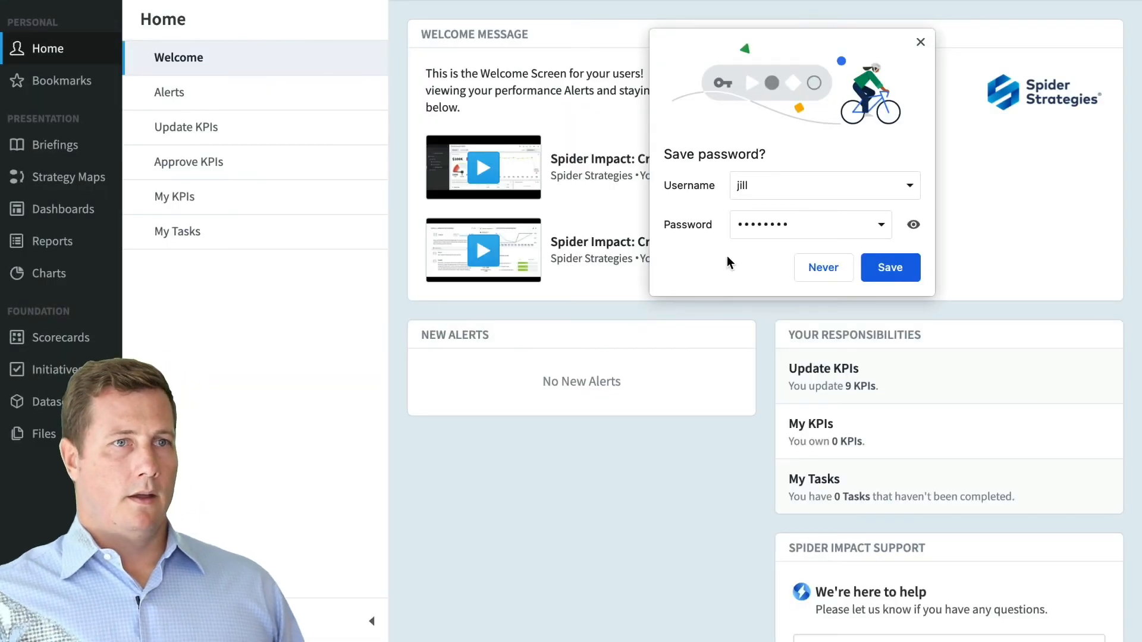
click(812, 266)
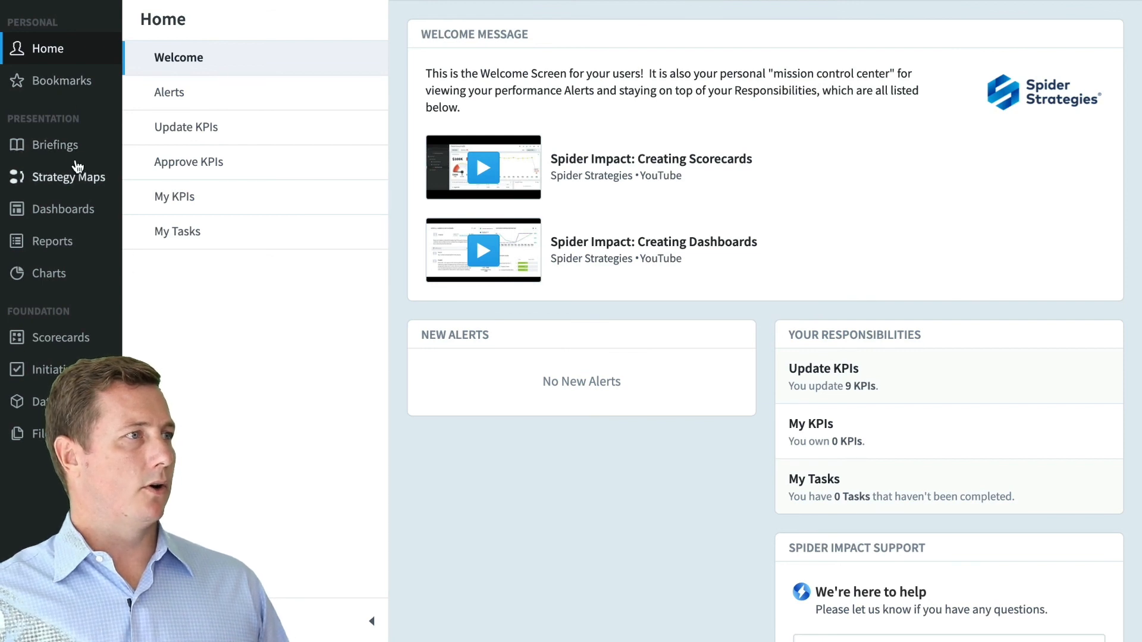
- Edit Product Revenue and set Employee satisfaction to 72, CVs to 25, attrition to 3.6, then submit for approval
click(225, 135)
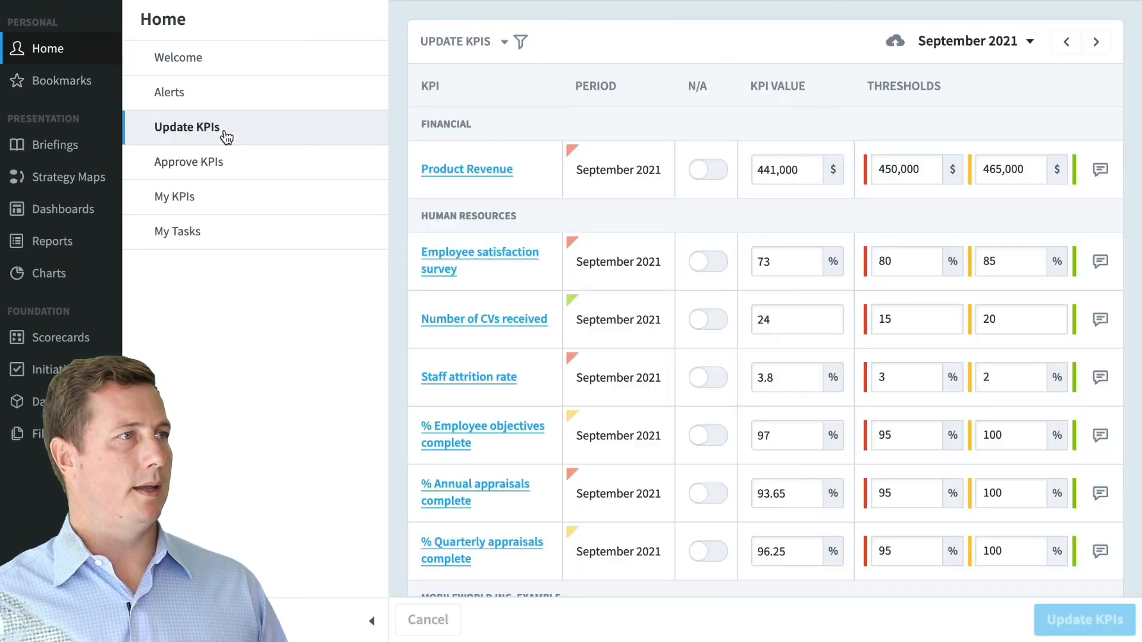
scroll(719, 299, down, 2)
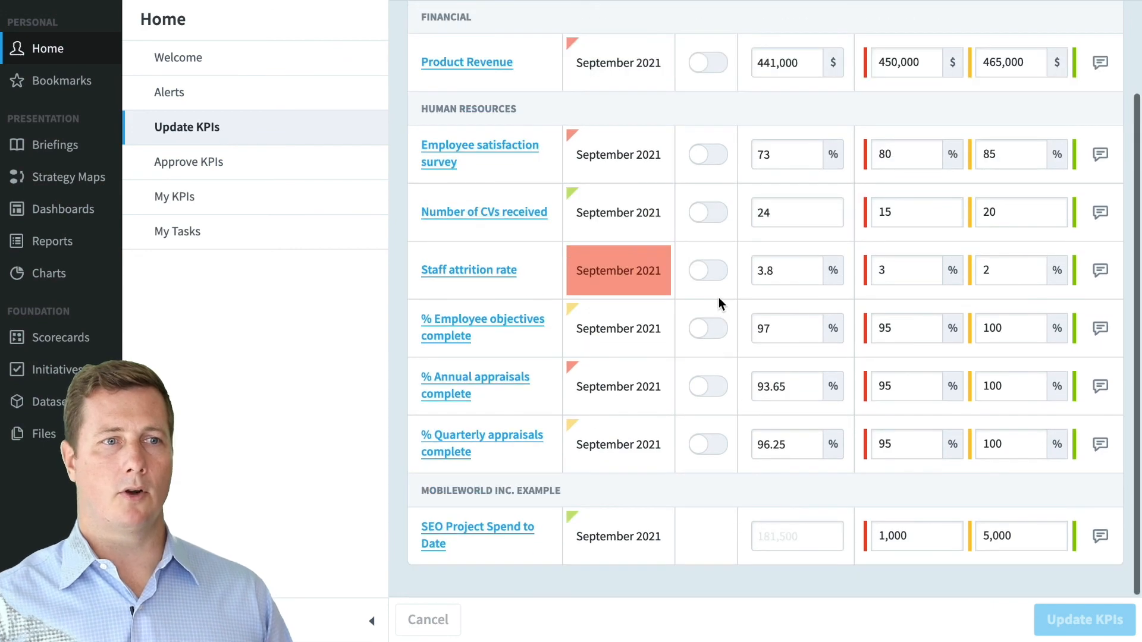
scroll(719, 299, up, 1)
scroll(719, 297, up, 1)
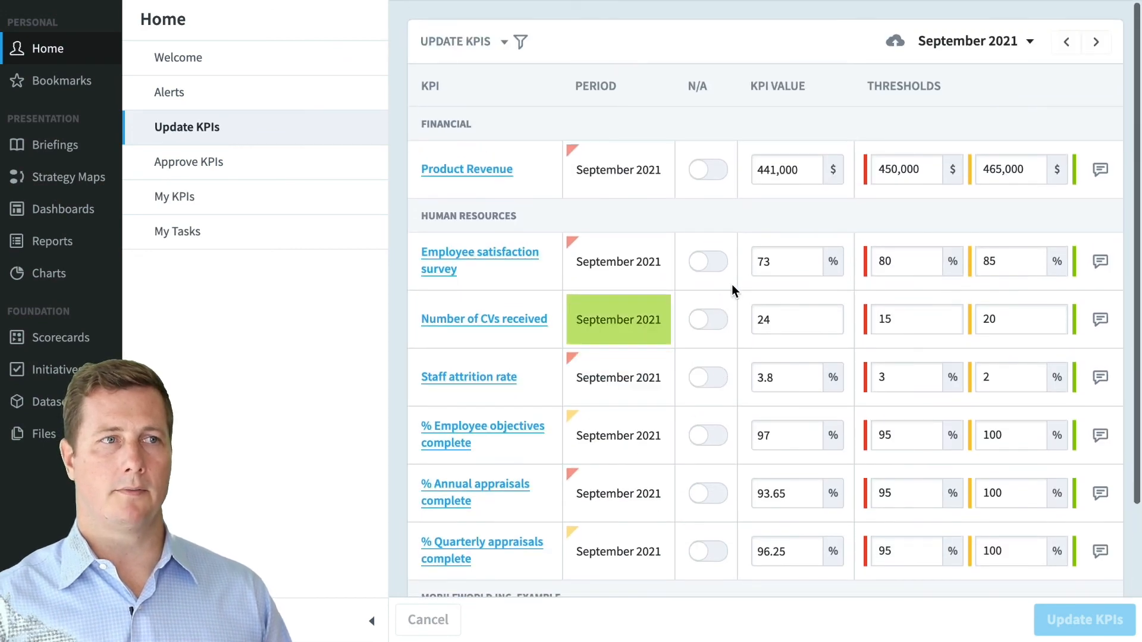
click(773, 169)
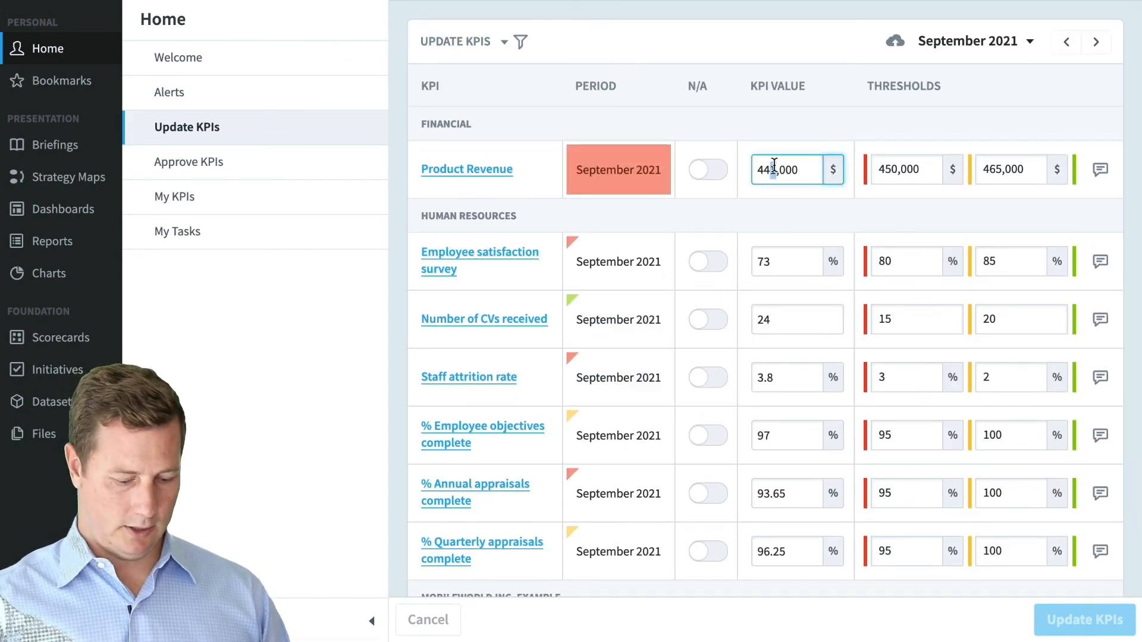
text(0)
drag(767, 265, 779, 257)
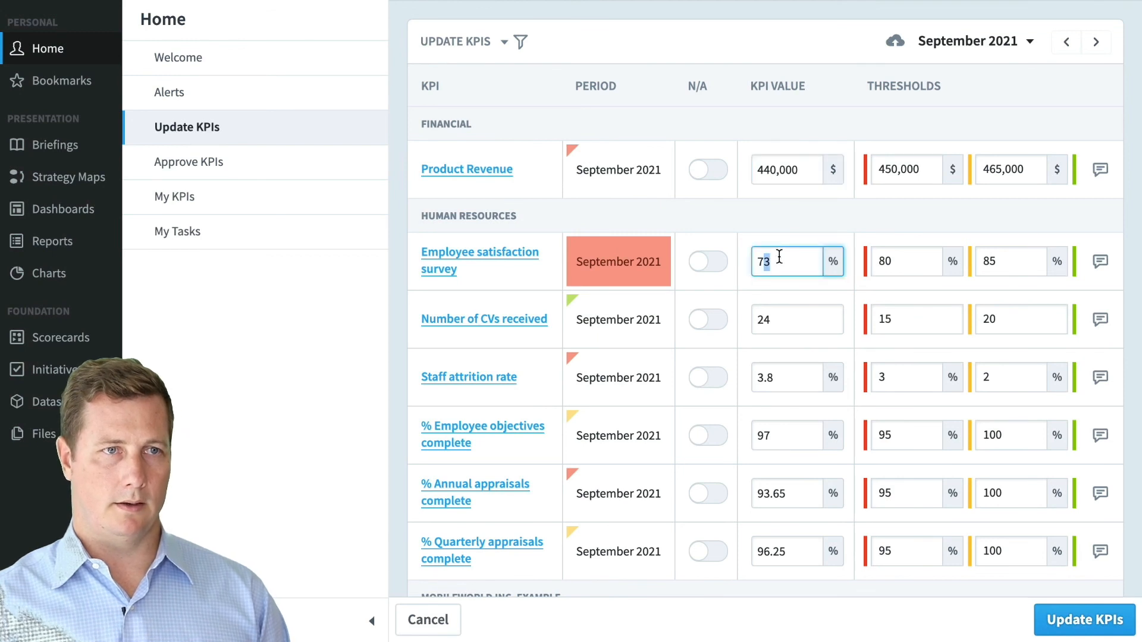
text(2)
drag(760, 315, 781, 315)
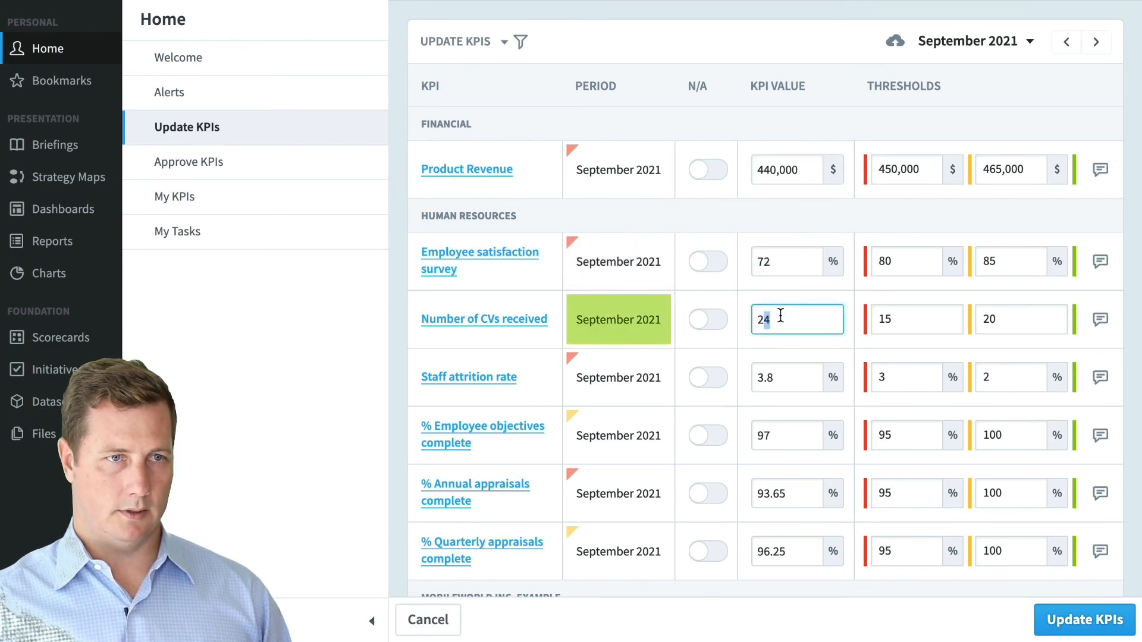
text(5)
drag(777, 377, 769, 377)
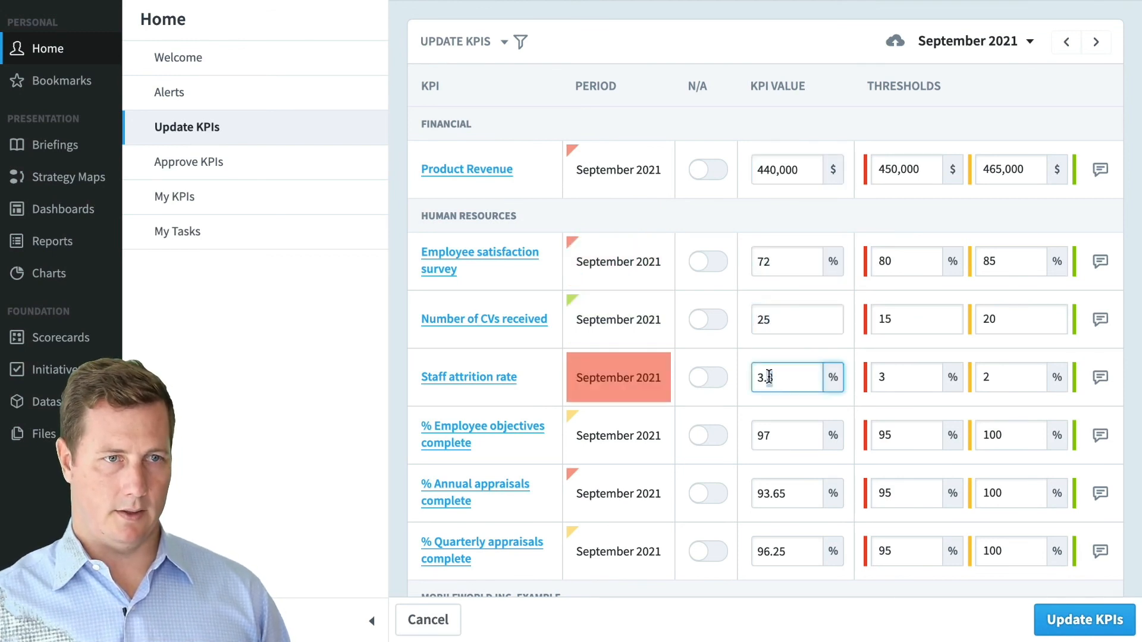
text(6)
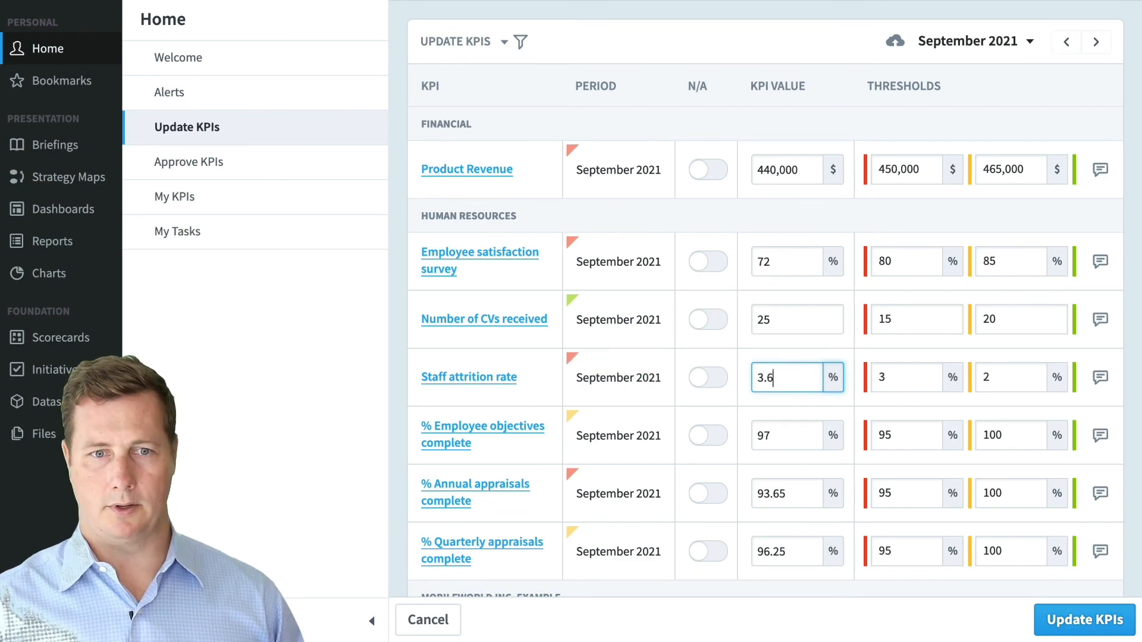
click(1107, 620)
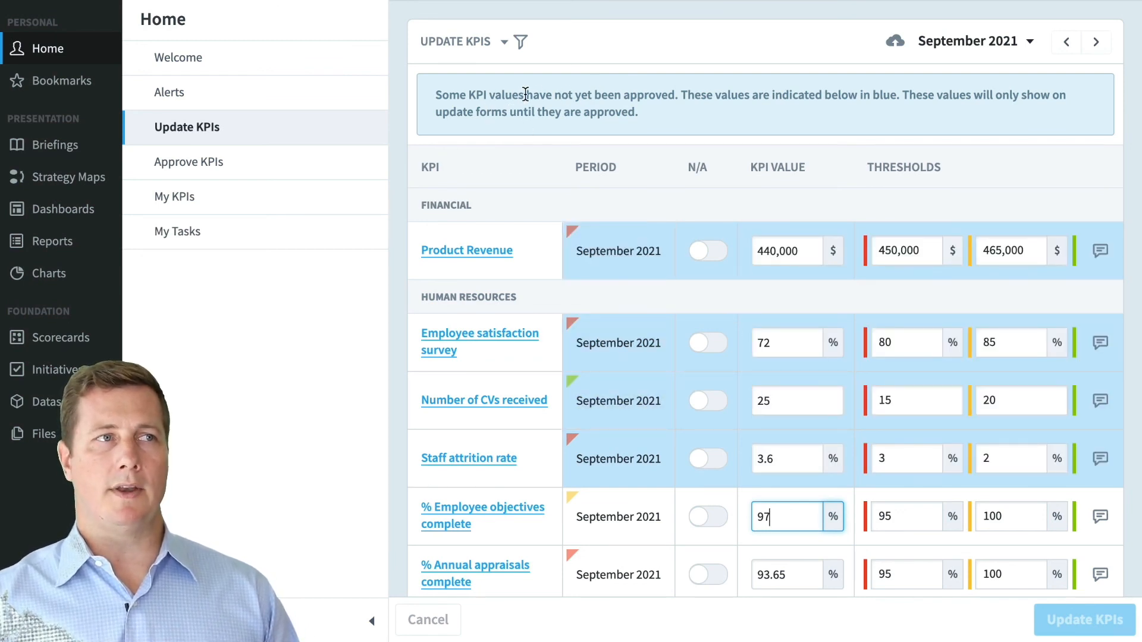
- Check that Product Revenue's September 2021 value is still the stored 440,000, then cancel the value editor
drag(527, 95, 707, 96)
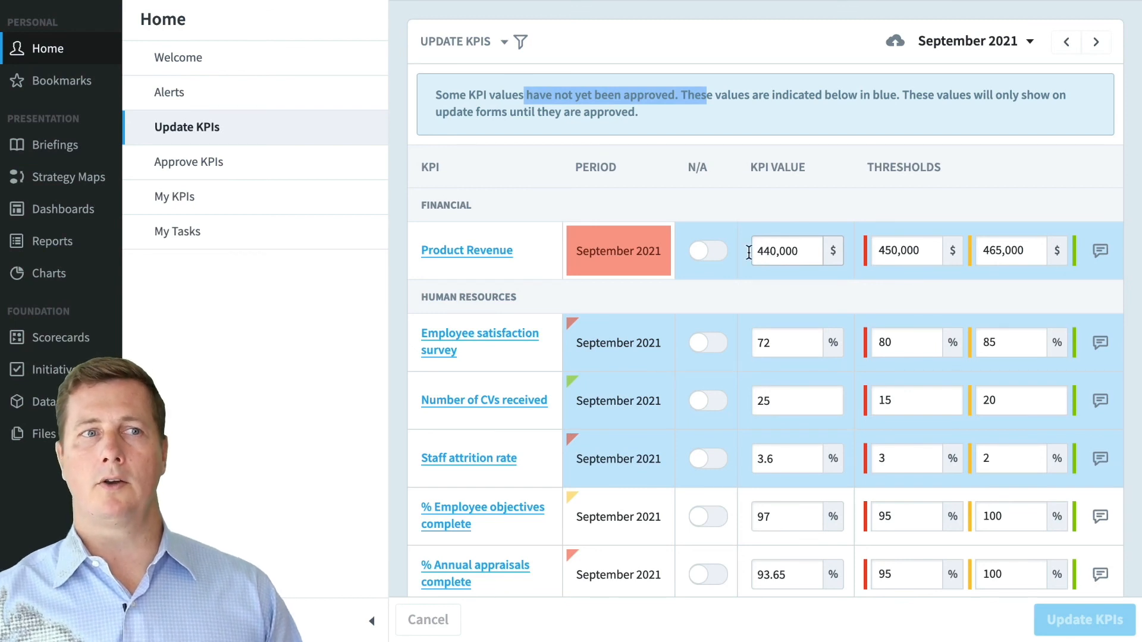
click(498, 251)
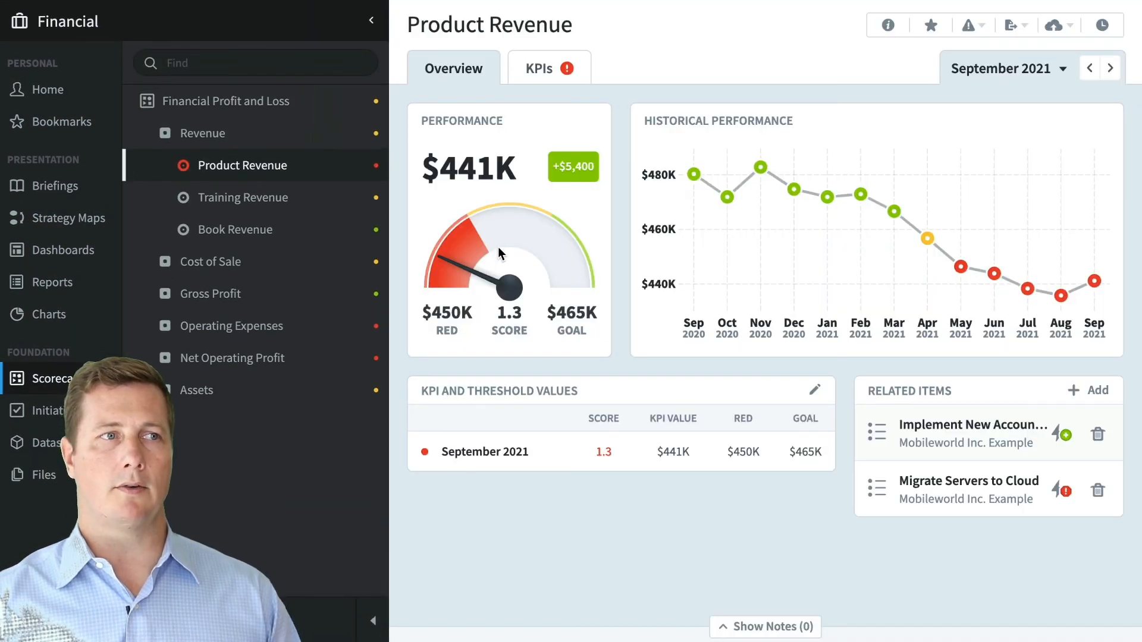
mouse_move(440, 162)
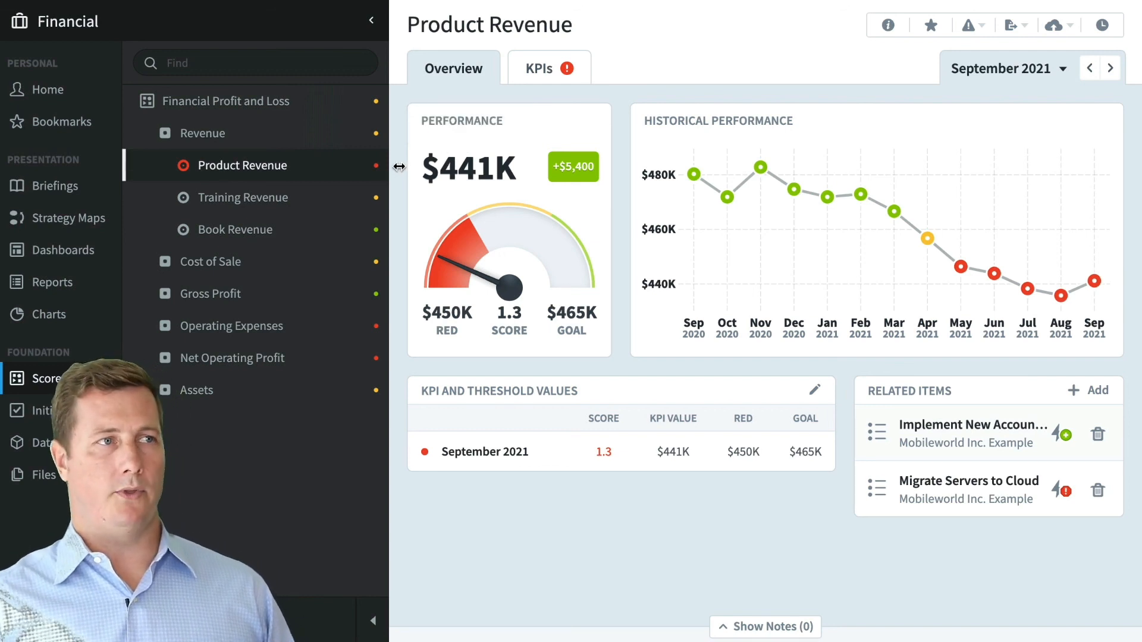
click(826, 392)
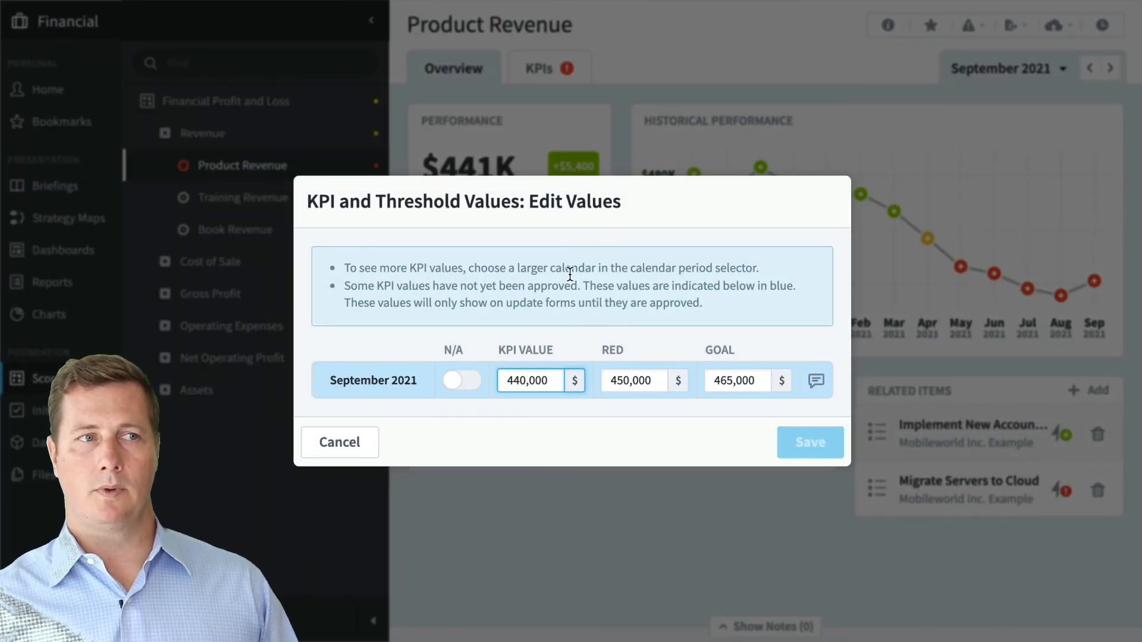
drag(512, 383, 541, 384)
click(374, 449)
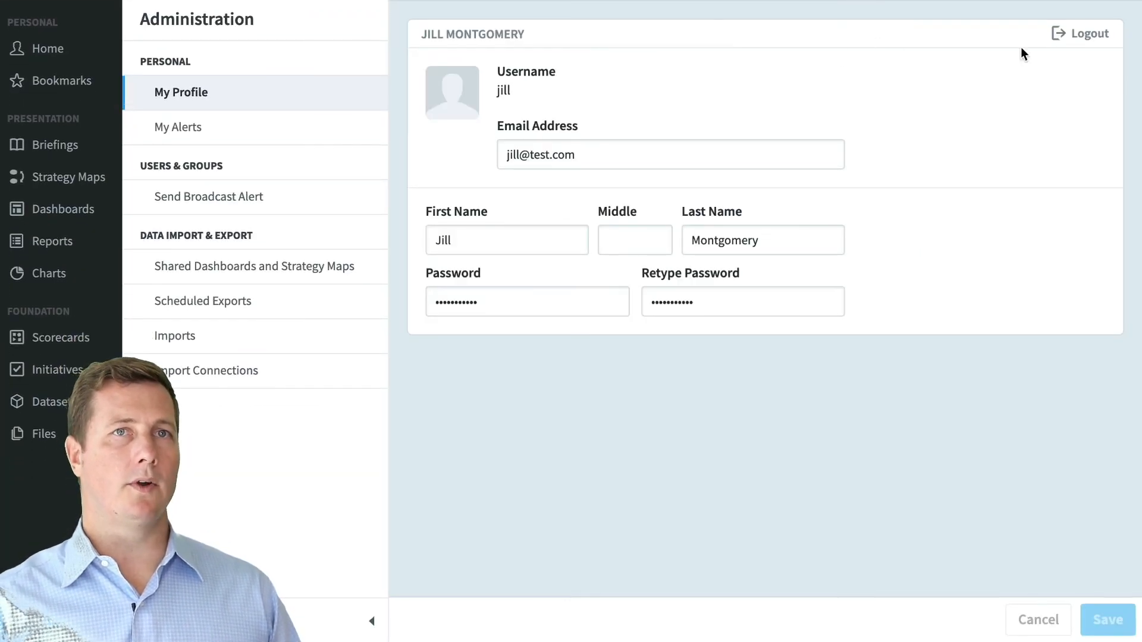
- Log out and sign in as the approver account
click(1081, 43)
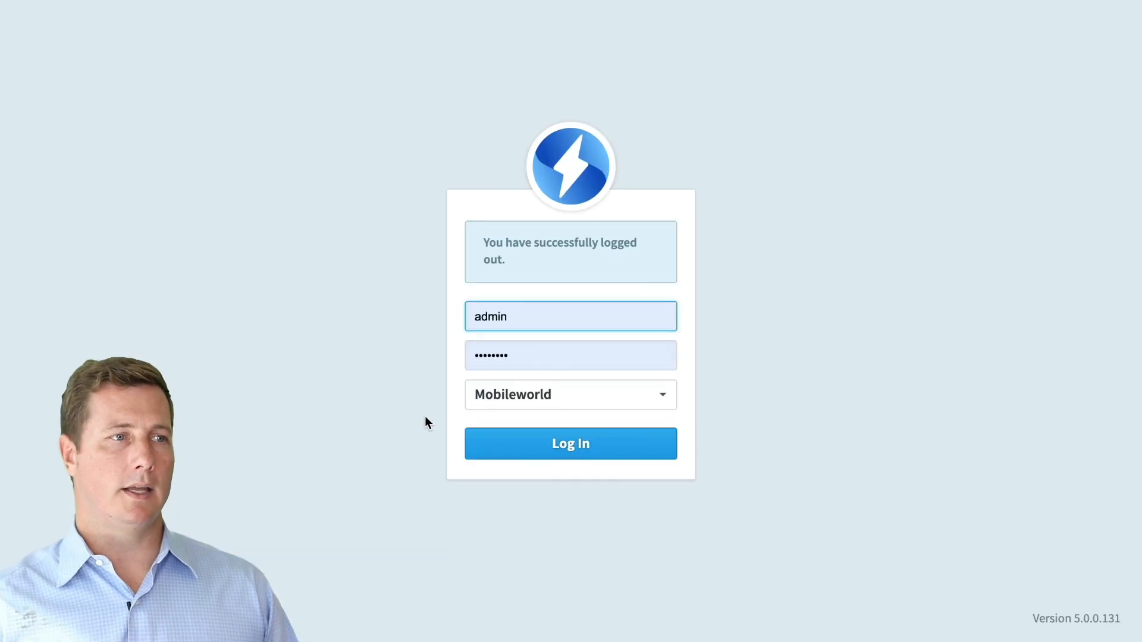
drag(542, 321, 438, 314)
text(scott)
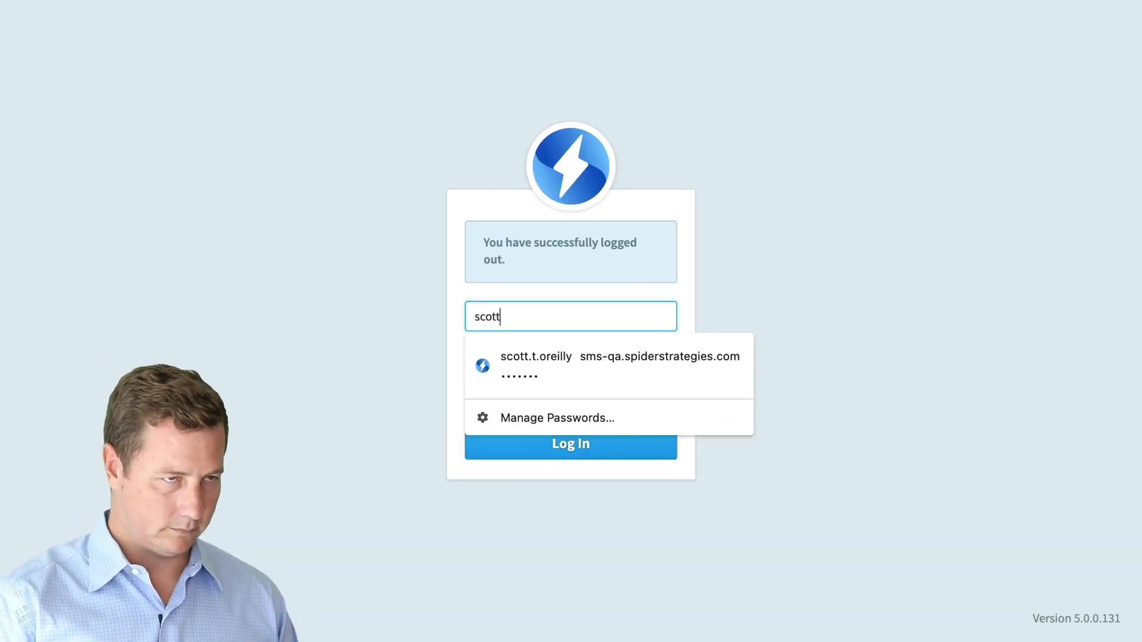
key(Tab)
text(••••••••)
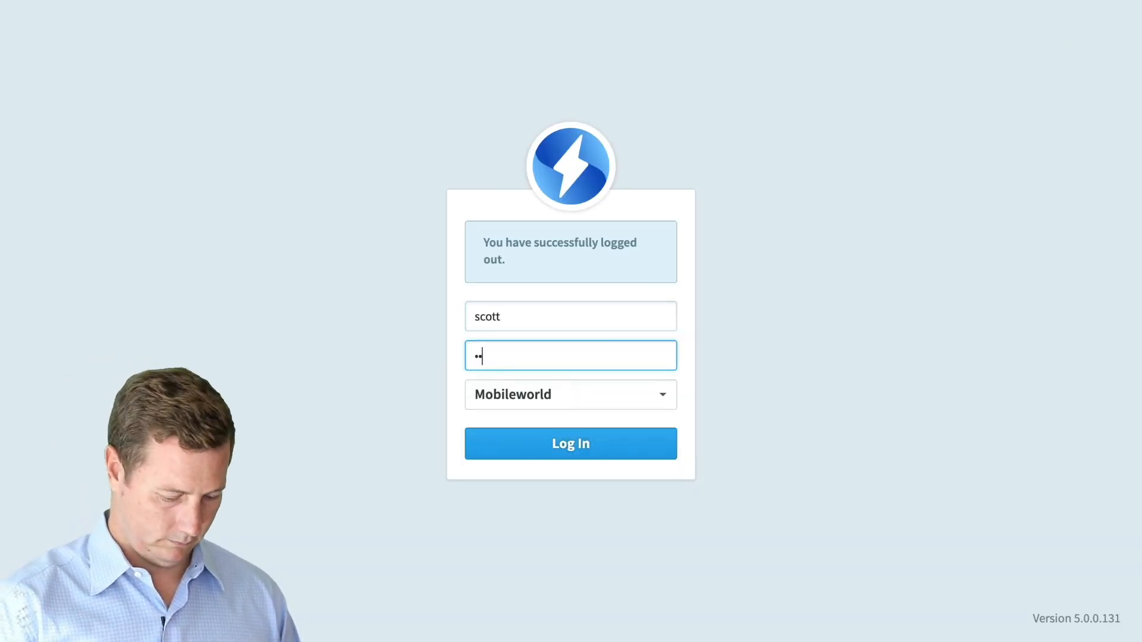
key(Return)
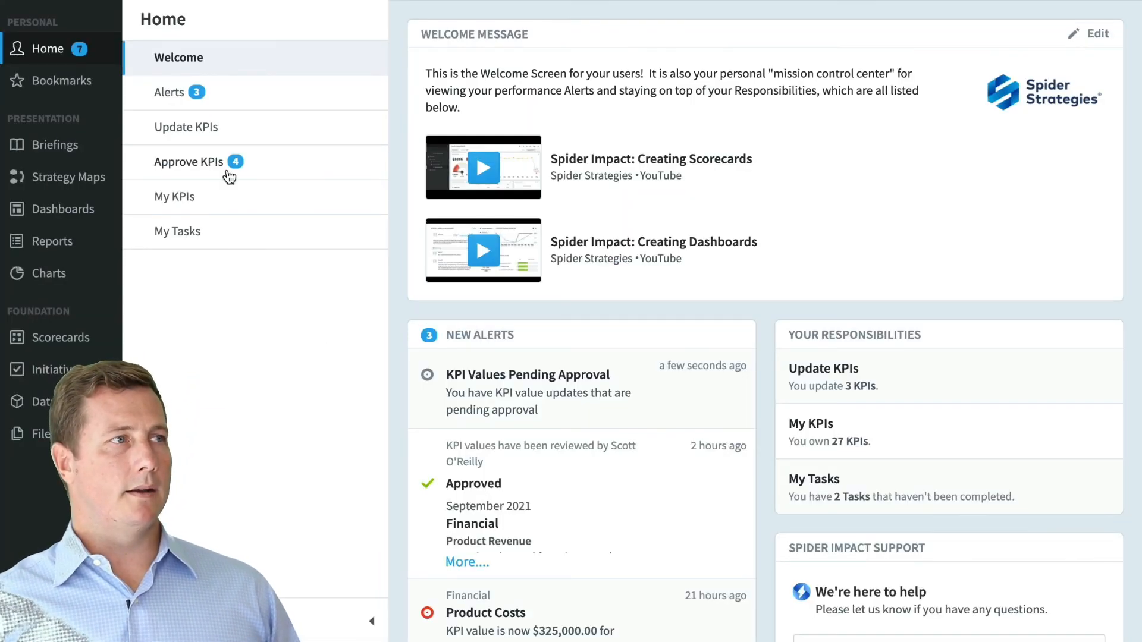
- Delete the Approved and Product Costs alerts from the alerts inbox
click(232, 100)
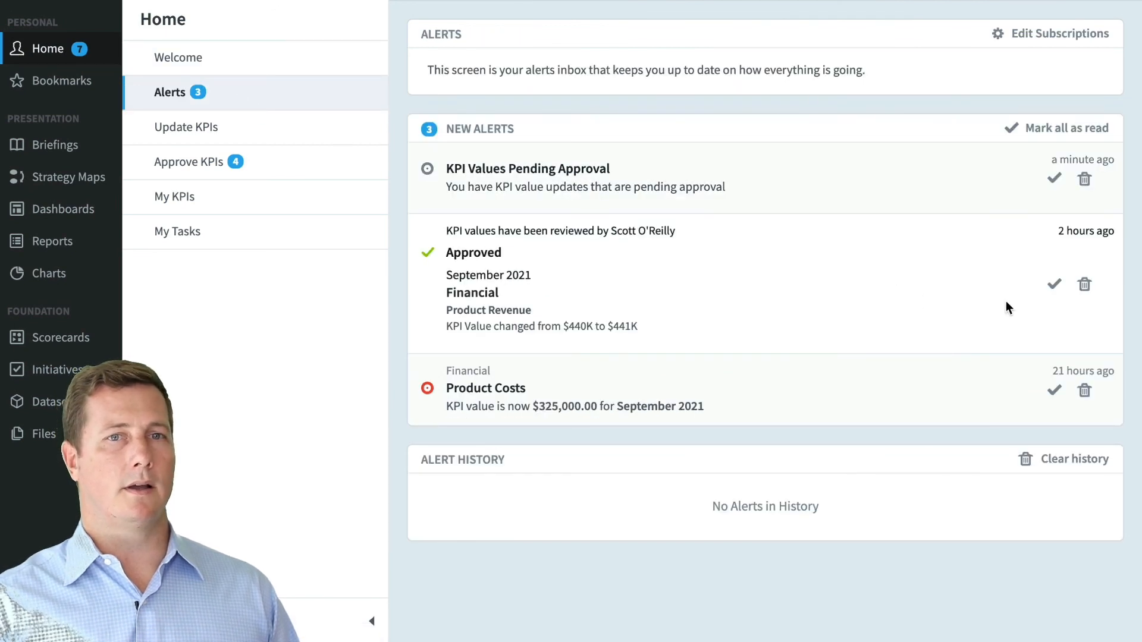
click(1084, 286)
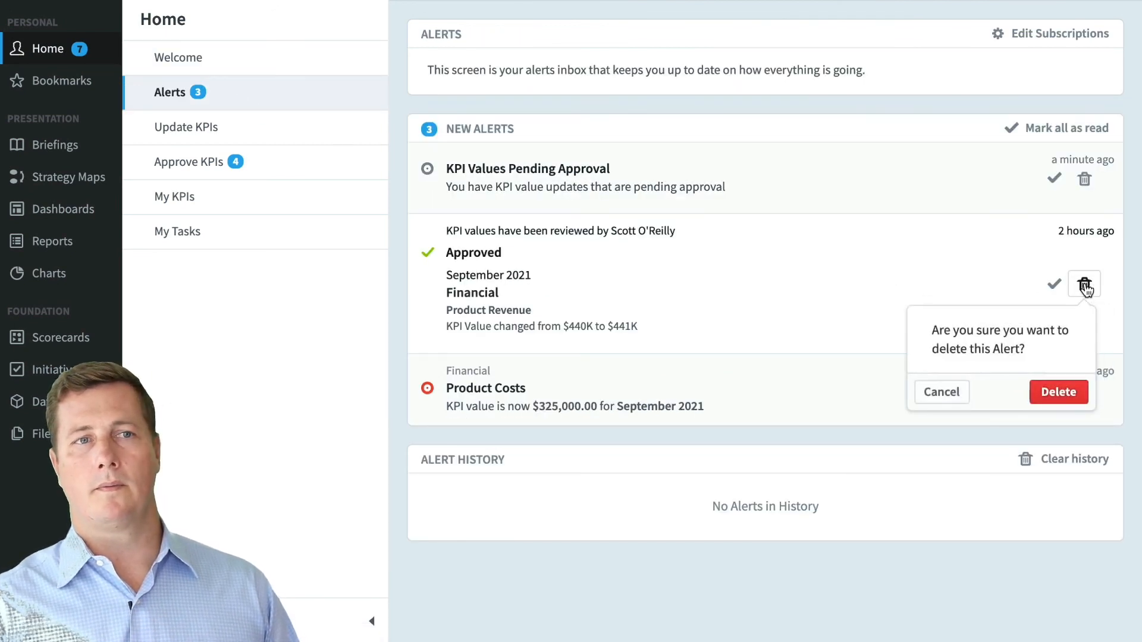
click(1058, 392)
click(1084, 250)
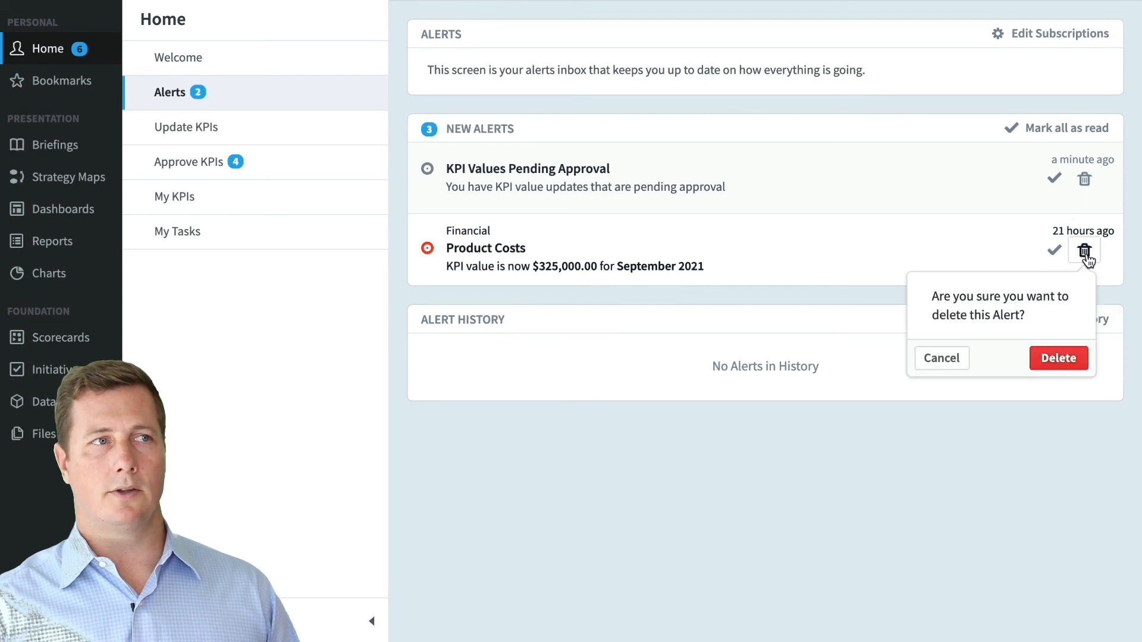
click(1059, 357)
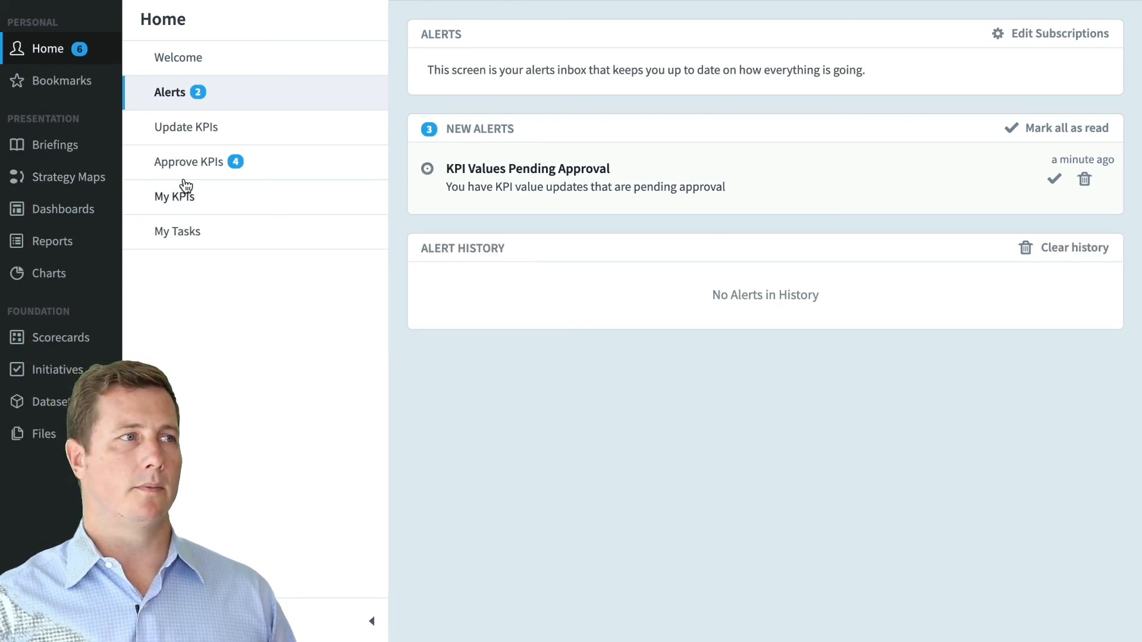
click(294, 174)
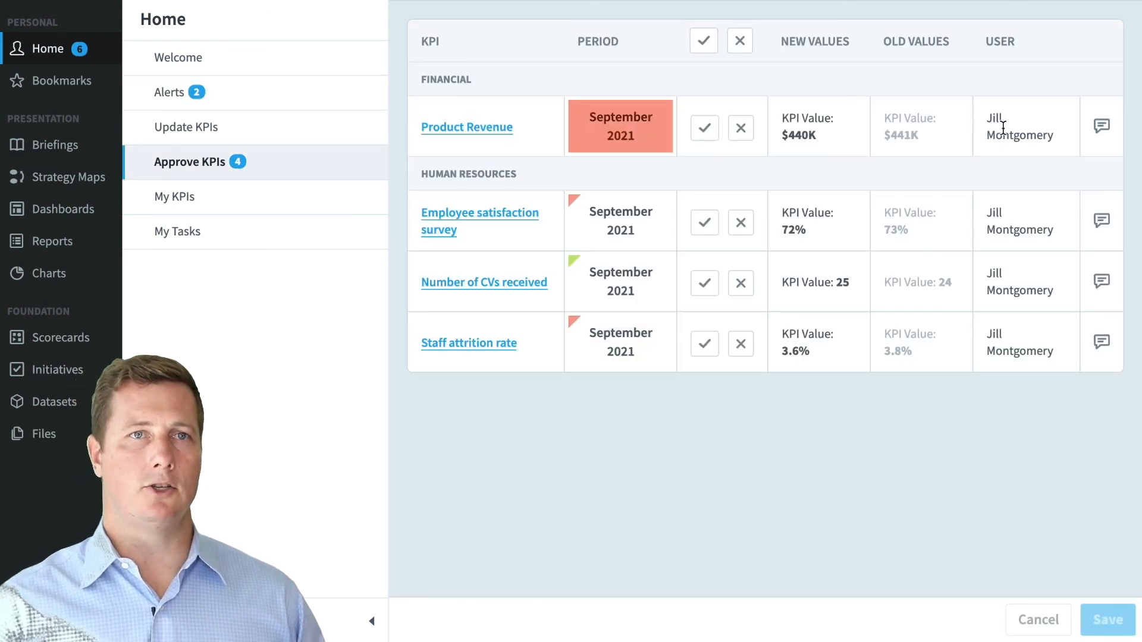
- Approve all pending September 2021 updates except Number of CVs received, which is rejected, save, and log out
click(710, 132)
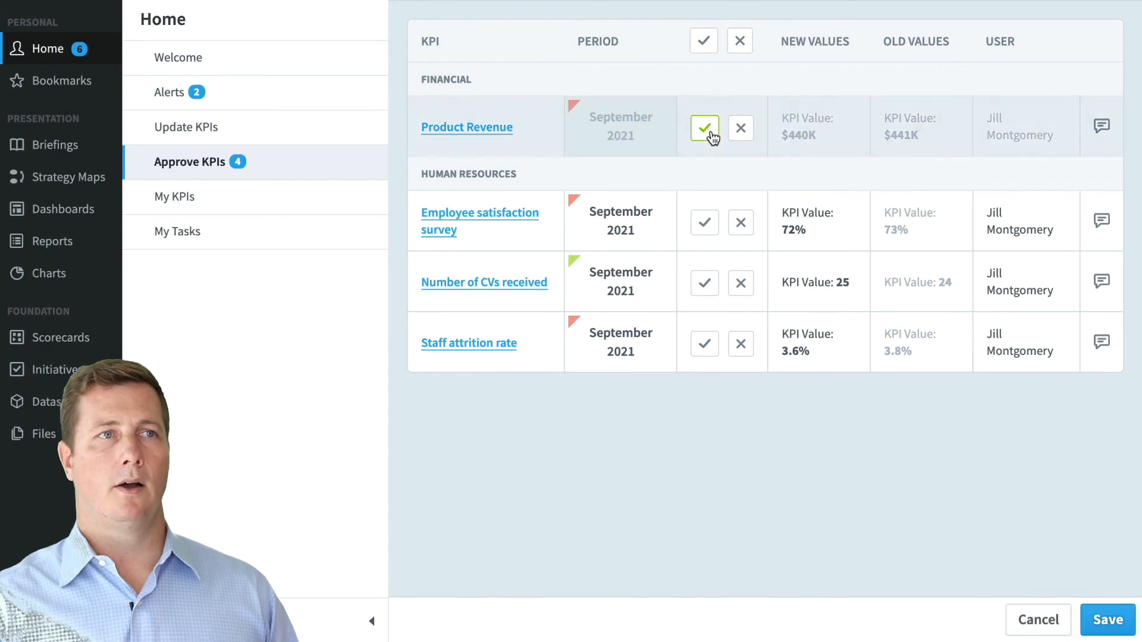
click(705, 222)
click(702, 42)
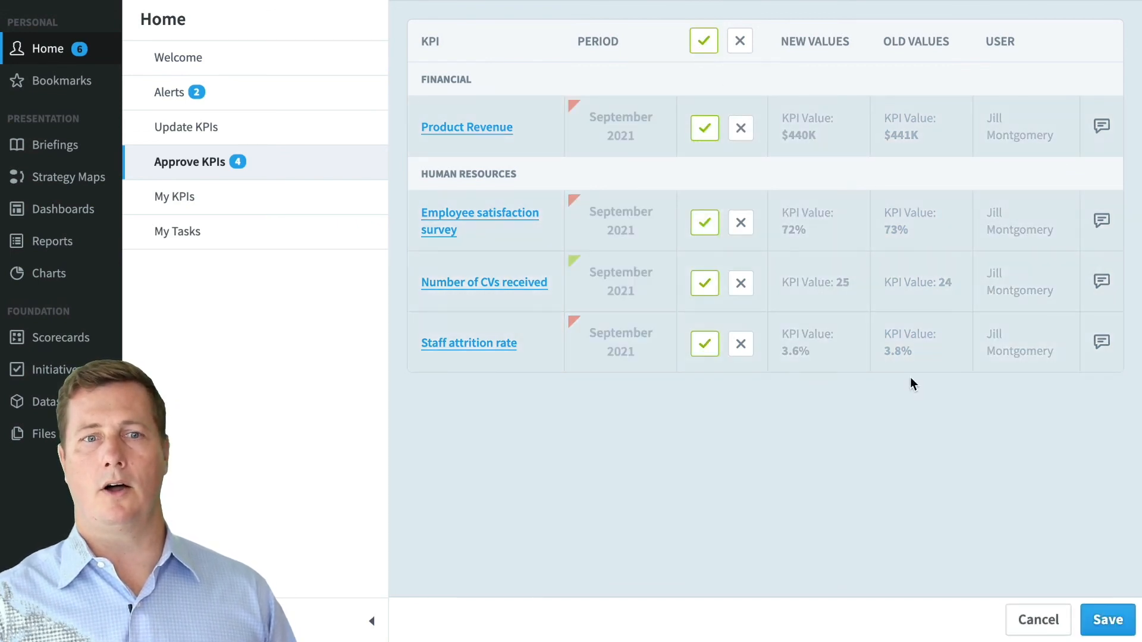
click(739, 284)
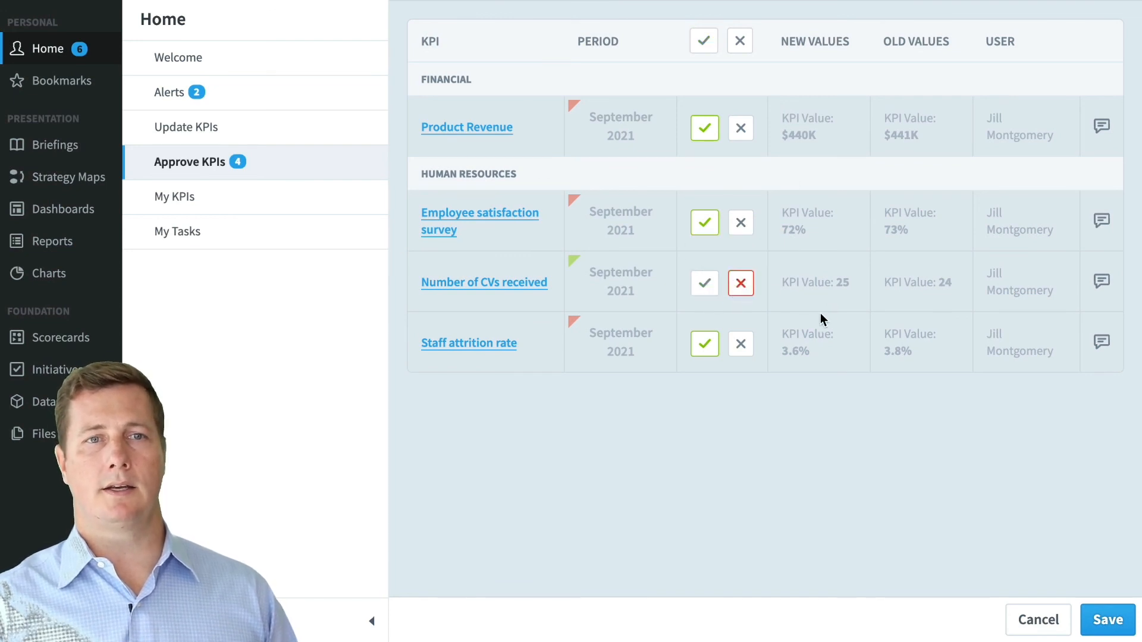
click(1104, 619)
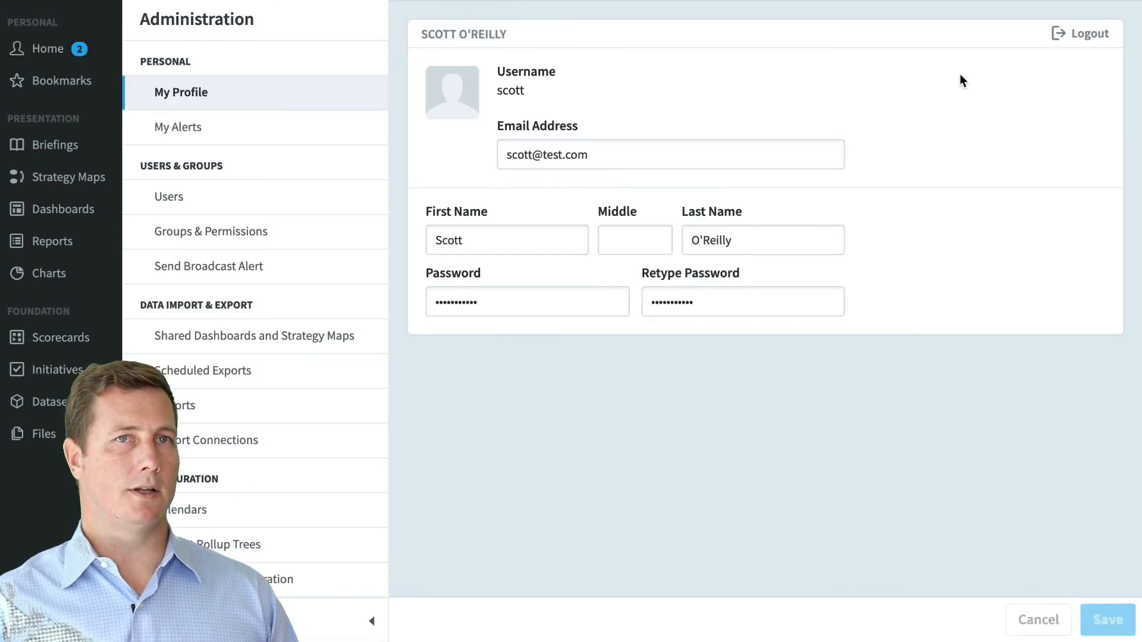
click(1086, 30)
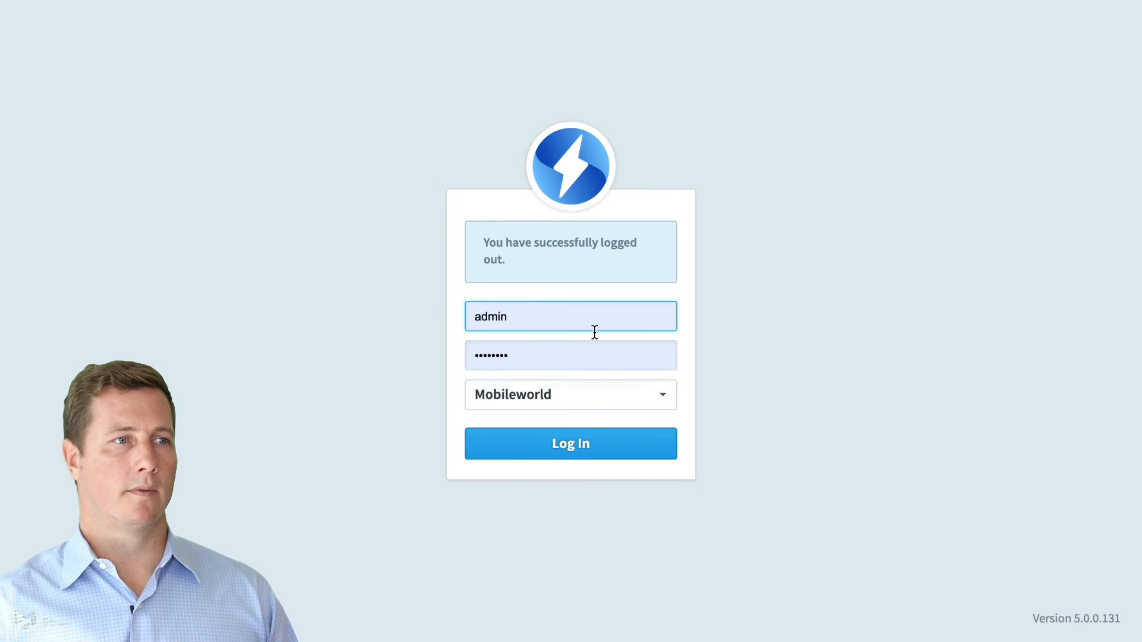
- Sign in as the KPI updater and view the alert rejecting Number of CVs received's change from 24 to 25
double_click(525, 315)
text(jill)
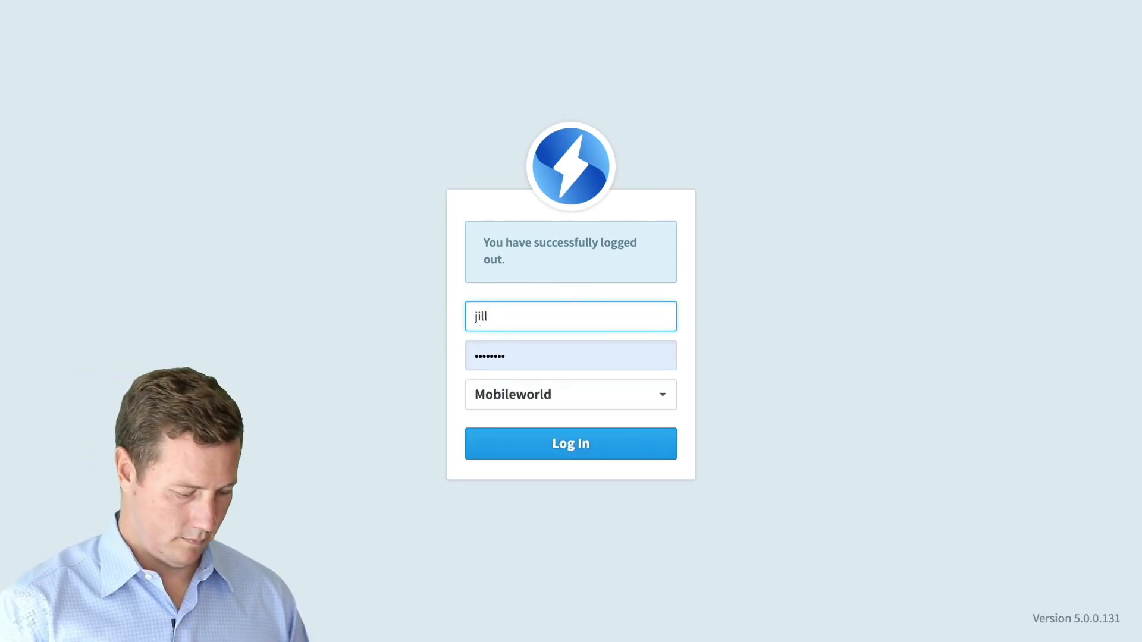
key(Tab)
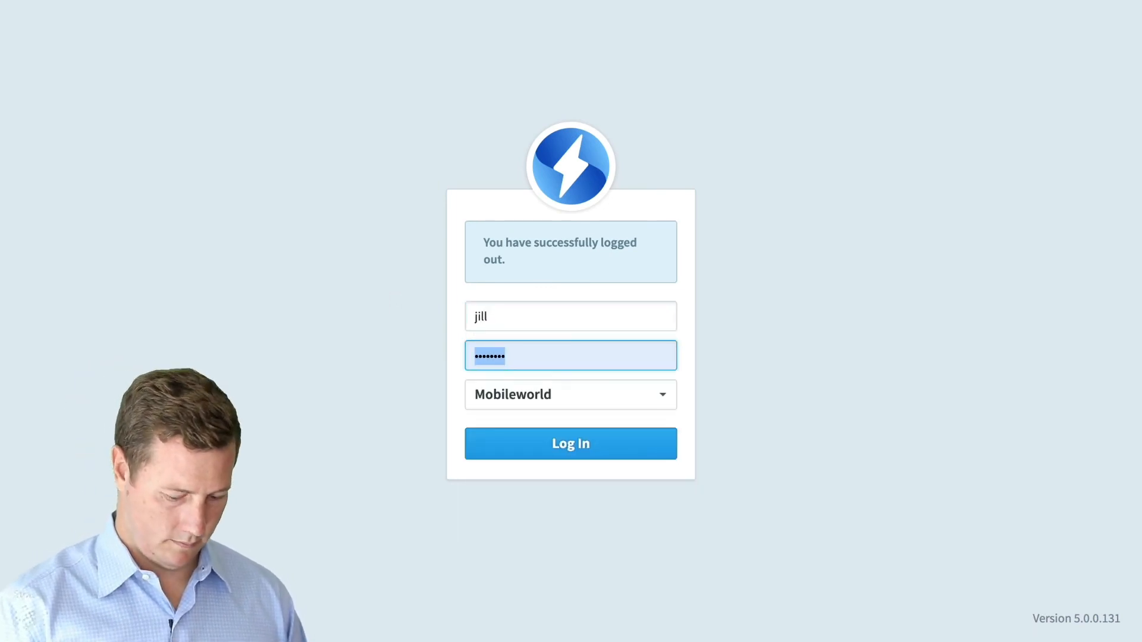
text(jill••••)
key(Return)
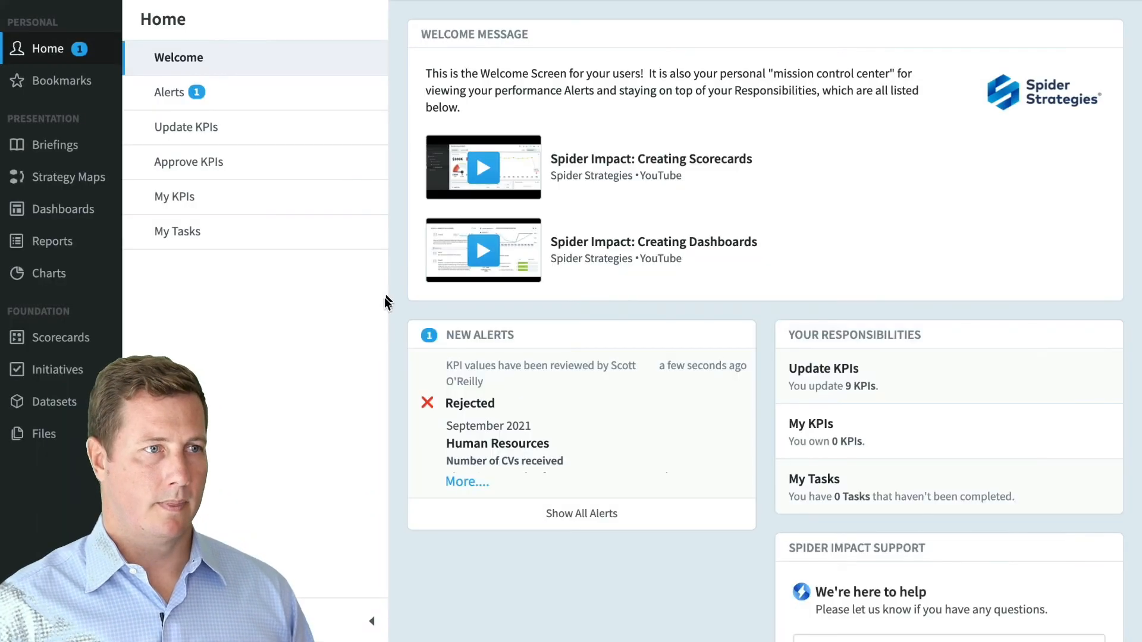
click(261, 92)
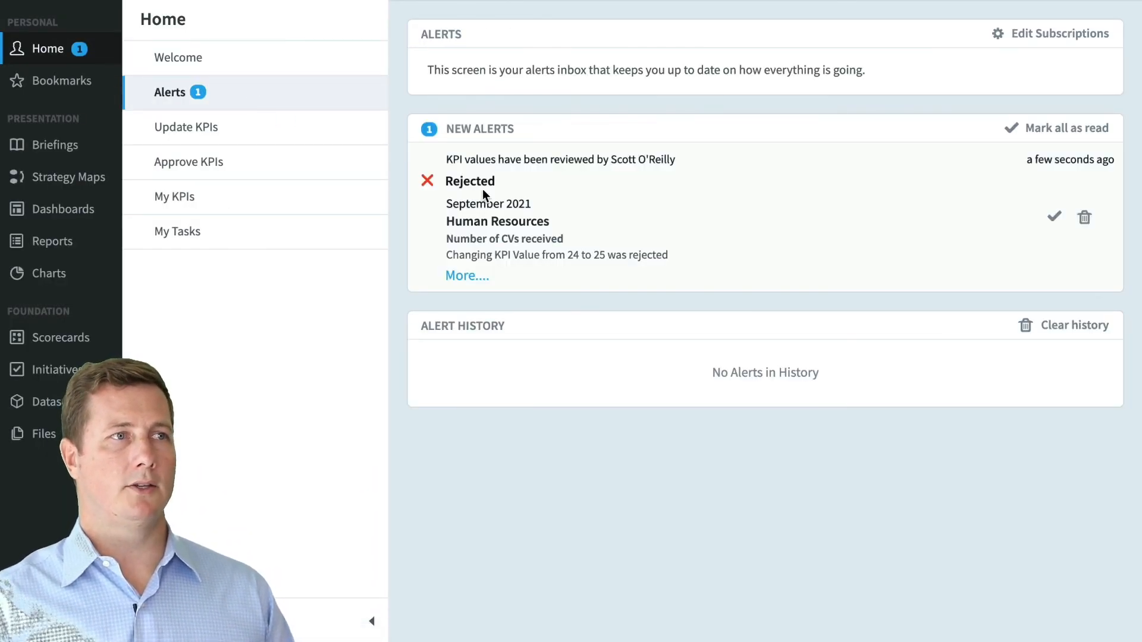